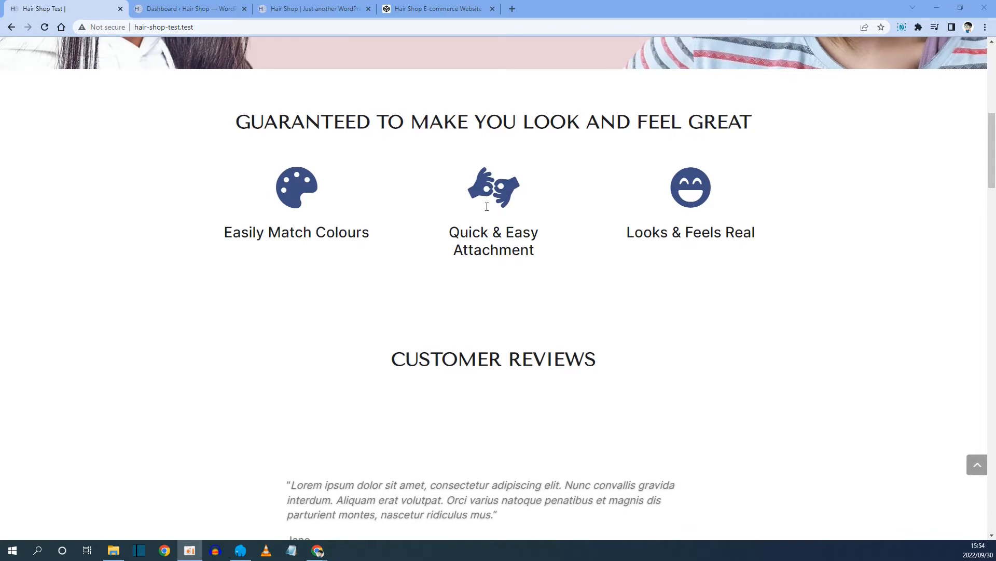
# Step: Look through the sections of the finished Hair Shop Test home page and enable the Visual Builder on the hairshop.test home page
pyautogui.scroll(-10, 468, 225)
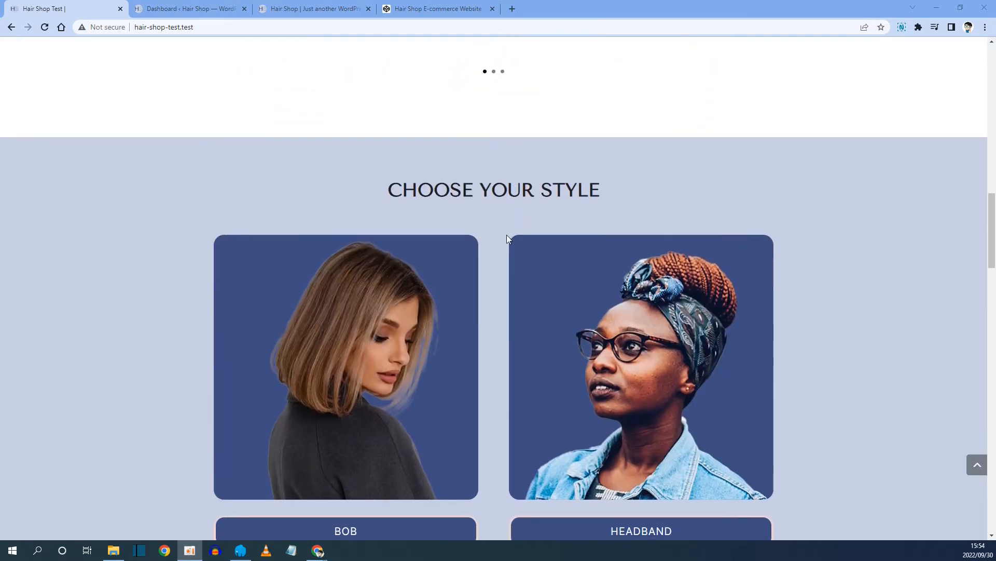
pyautogui.scroll(-15, 473, 274)
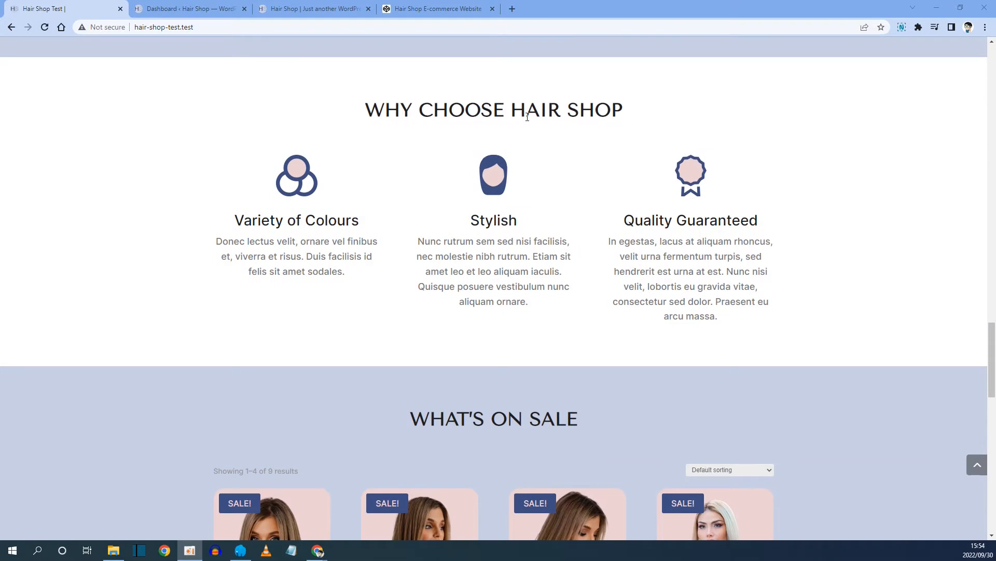
pyautogui.scroll(-12, 446, 224)
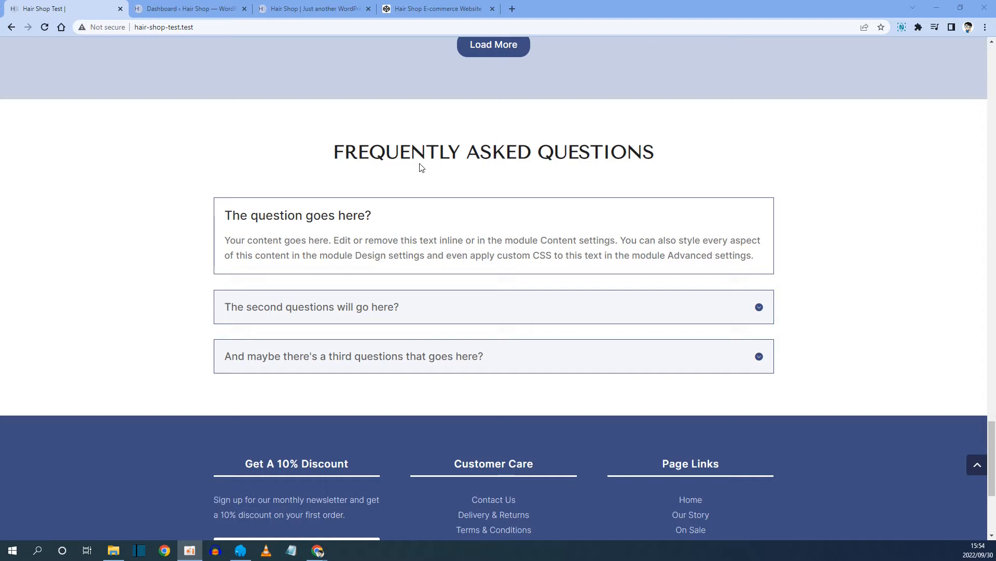
pyautogui.click(273, 9)
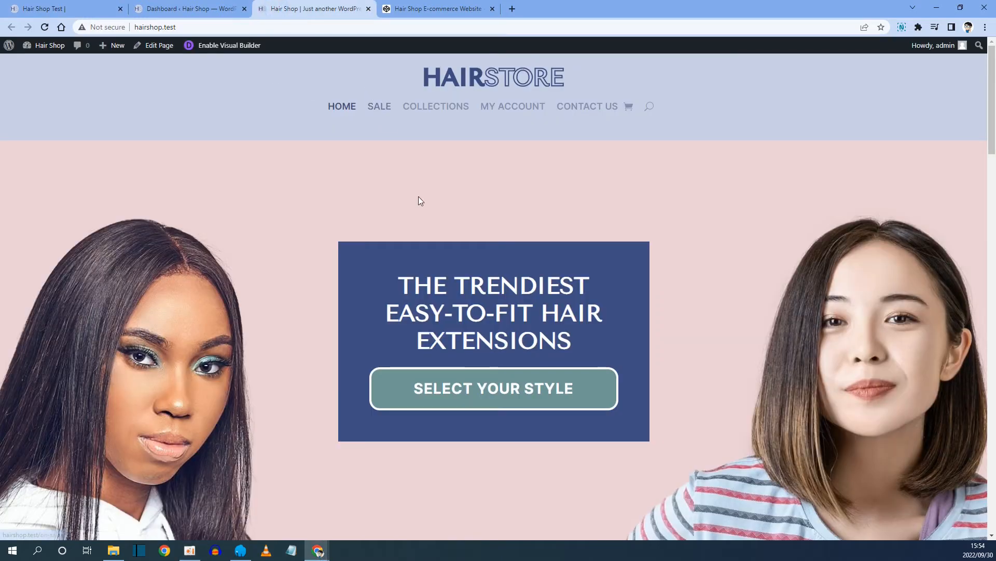
pyautogui.click(211, 50)
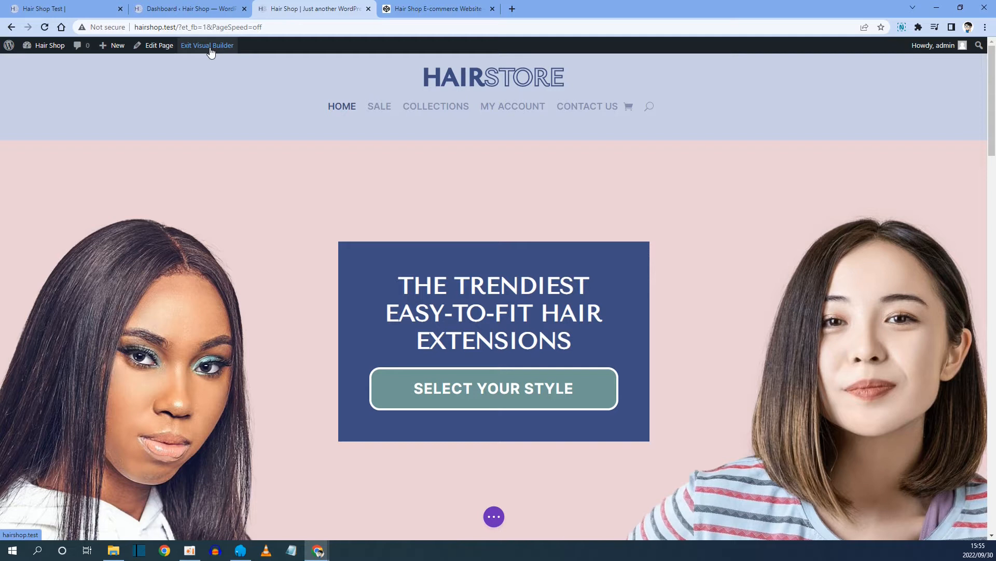
# Step: Insert a new regular section between the Choose Your Style section and the footer
pyautogui.scroll(-10, 309, 189)
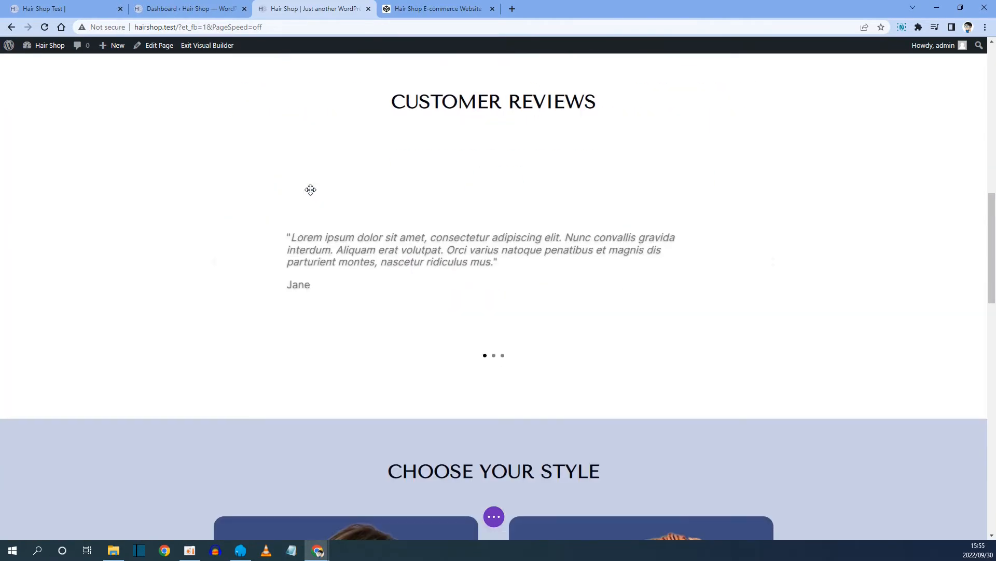
pyautogui.scroll(-12, 310, 190)
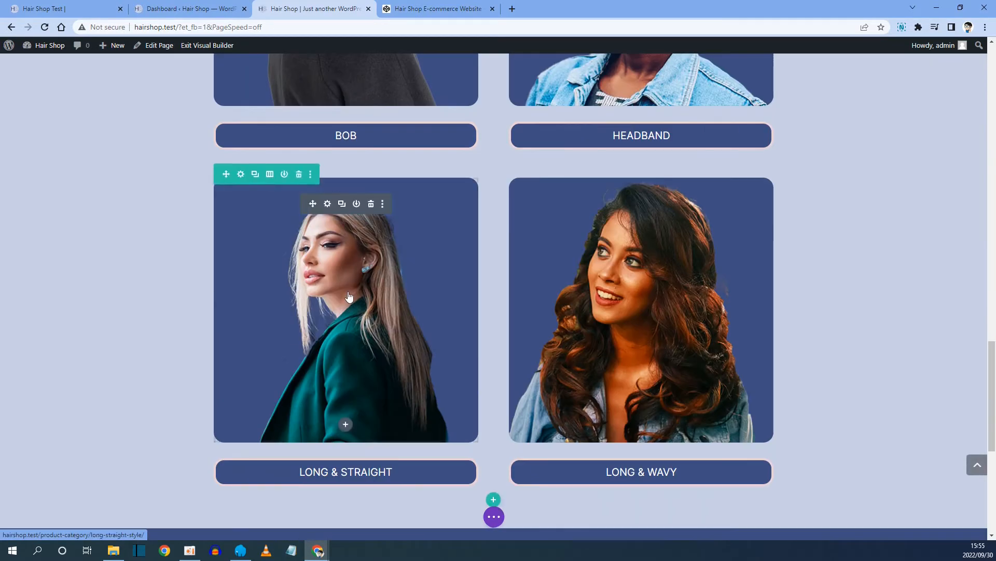
pyautogui.scroll(4, 349, 296)
pyautogui.scroll(-9, 418, 311)
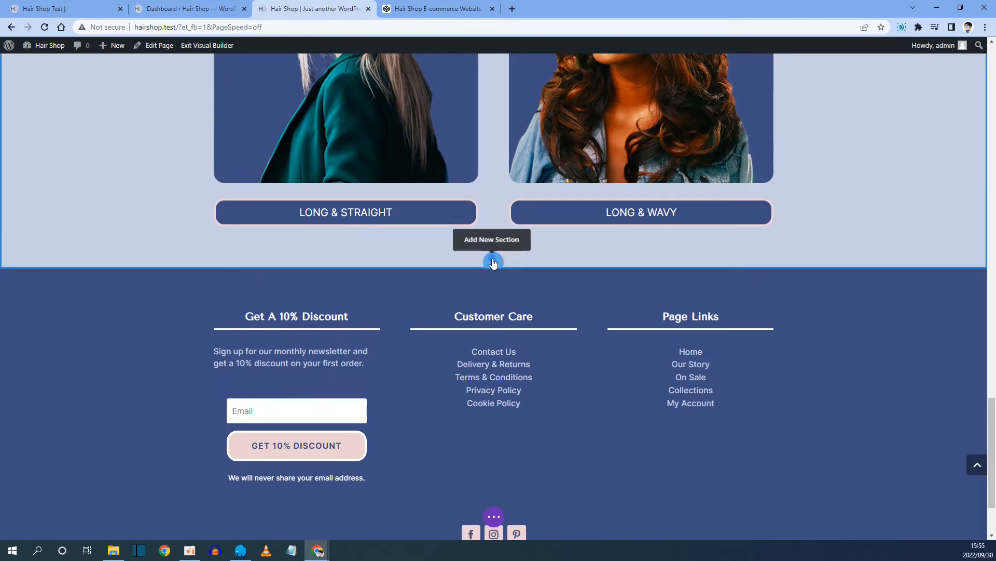
pyautogui.click(493, 262)
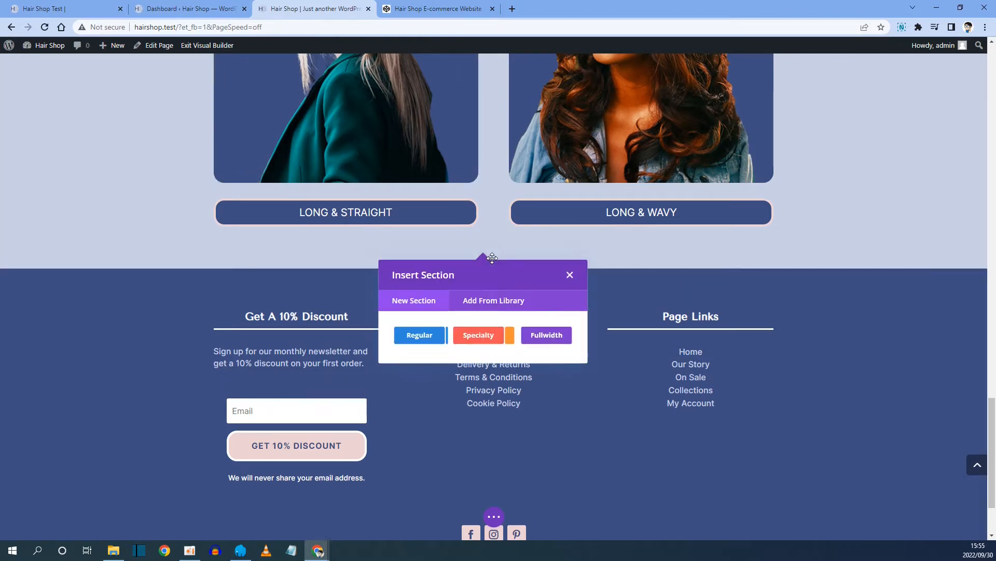
pyautogui.click(421, 335)
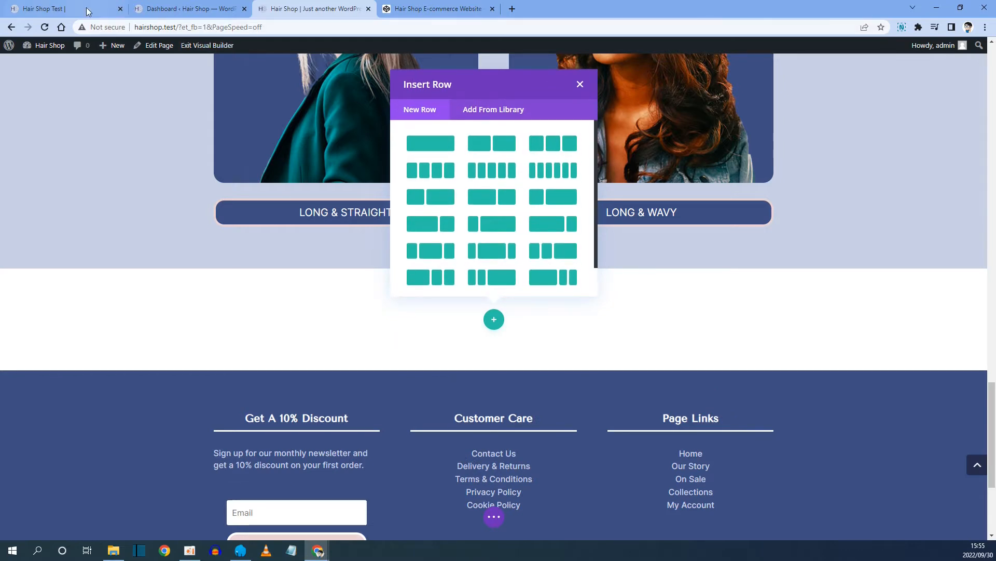
# Step: Examine the Why Choose Hair Shop section on the Hair Shop Test page and compare it with the Guaranteed To Make You Look And Feel Great section
pyautogui.click(92, 5)
pyautogui.scroll(15, 446, 254)
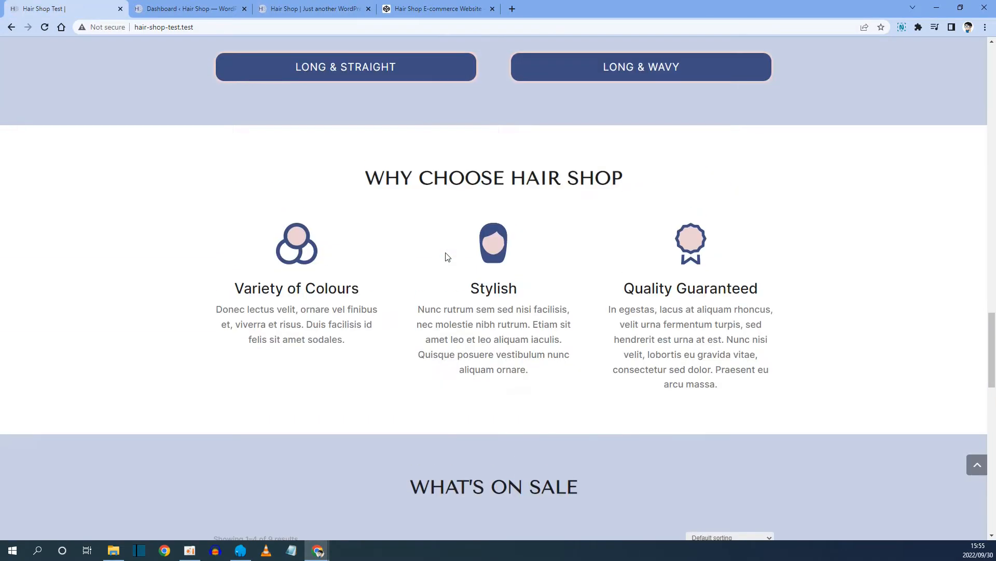
pyautogui.scroll(-3, 446, 258)
pyautogui.scroll(2, 509, 249)
pyautogui.scroll(-2, 509, 250)
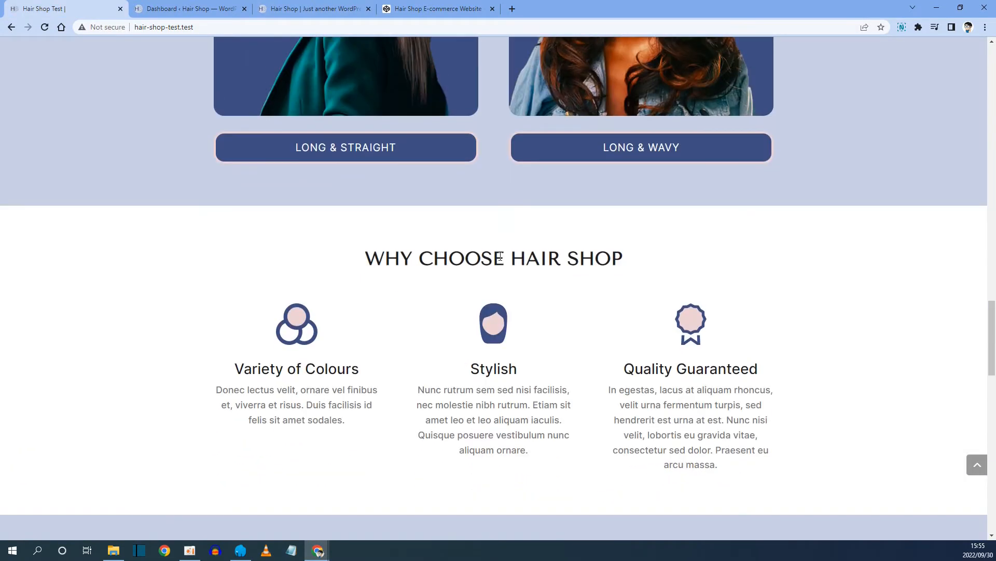
pyautogui.moveTo(367, 241); pyautogui.dragTo(612, 241)
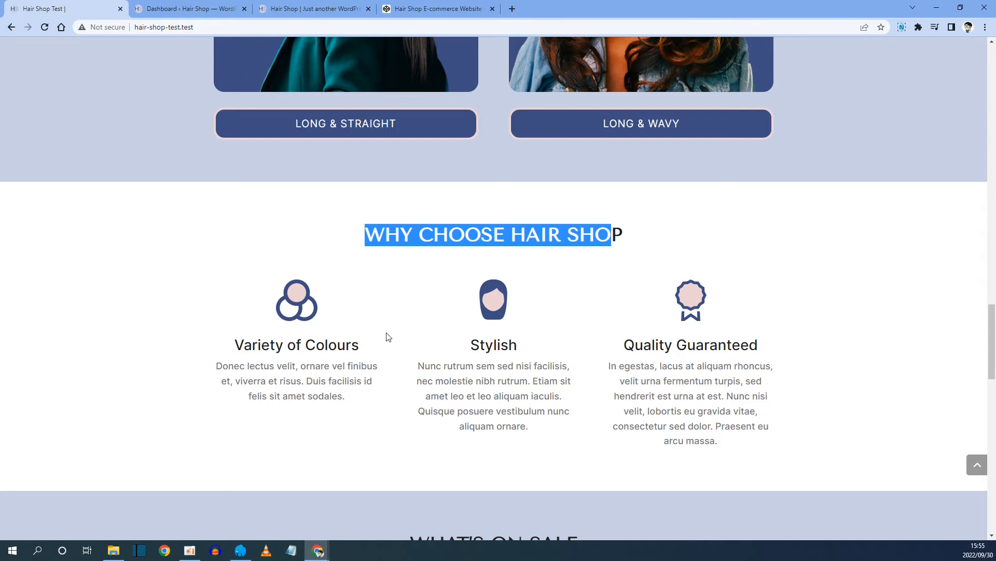
pyautogui.scroll(15, 388, 338)
pyautogui.scroll(5, 390, 338)
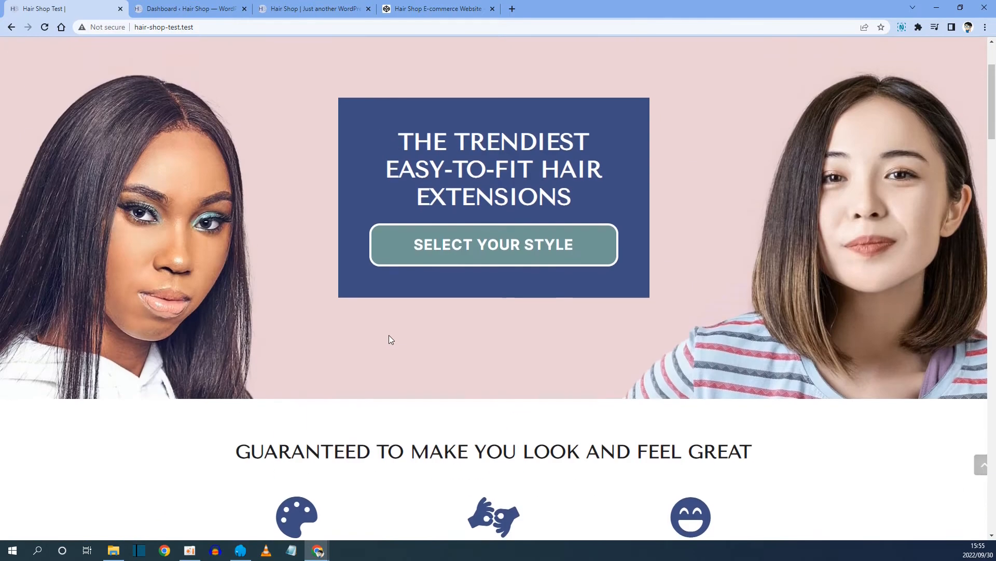
pyautogui.scroll(-3, 467, 341)
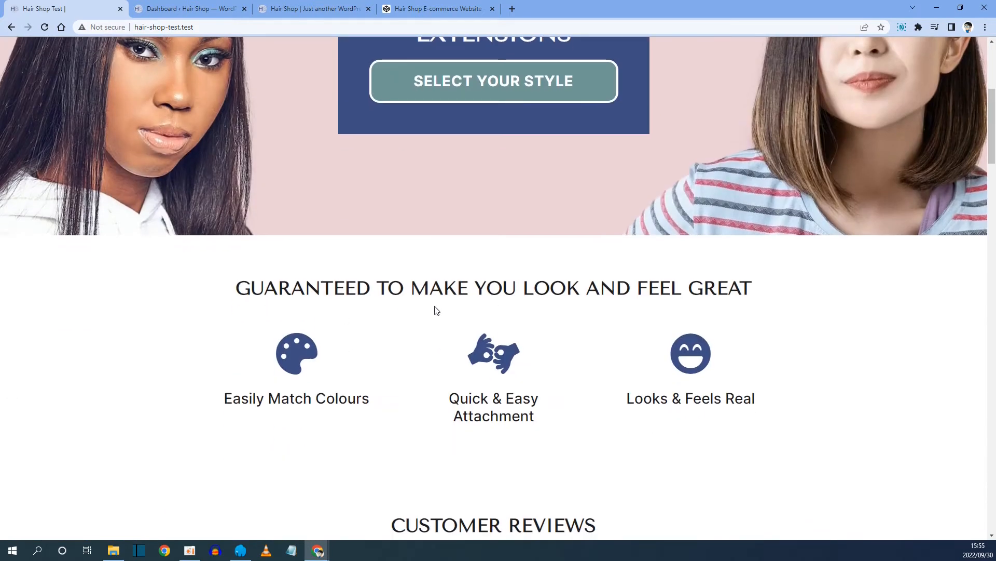
# Step: Dismiss the row choice on hairshop.test and delete the empty section above the footer
pyautogui.click(327, 8)
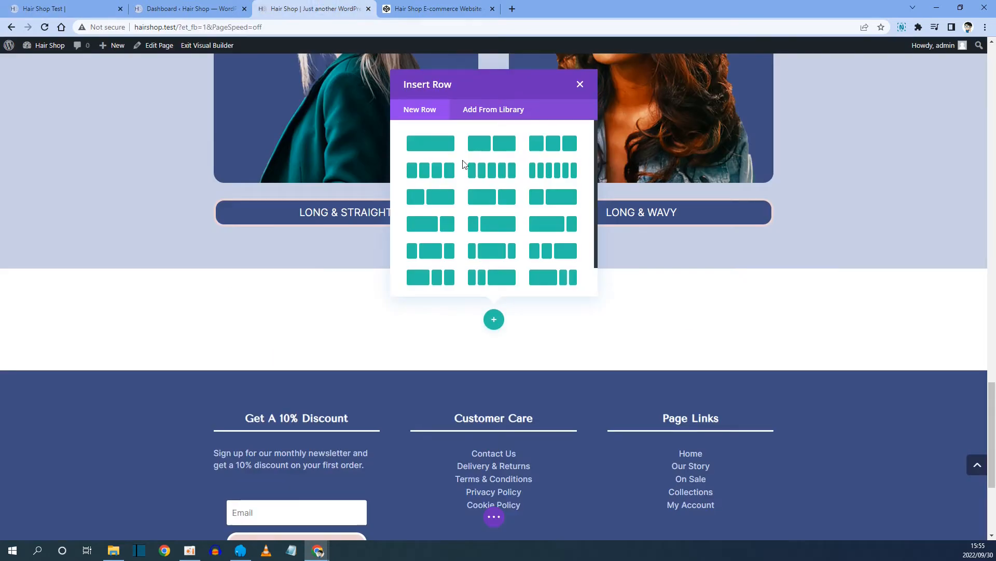
pyautogui.click(580, 85)
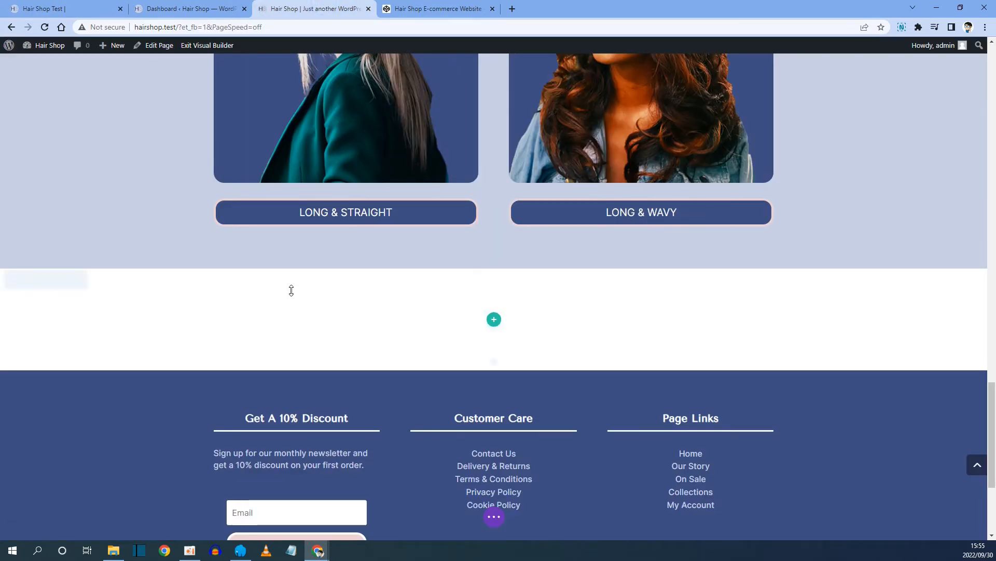
pyautogui.click(72, 280)
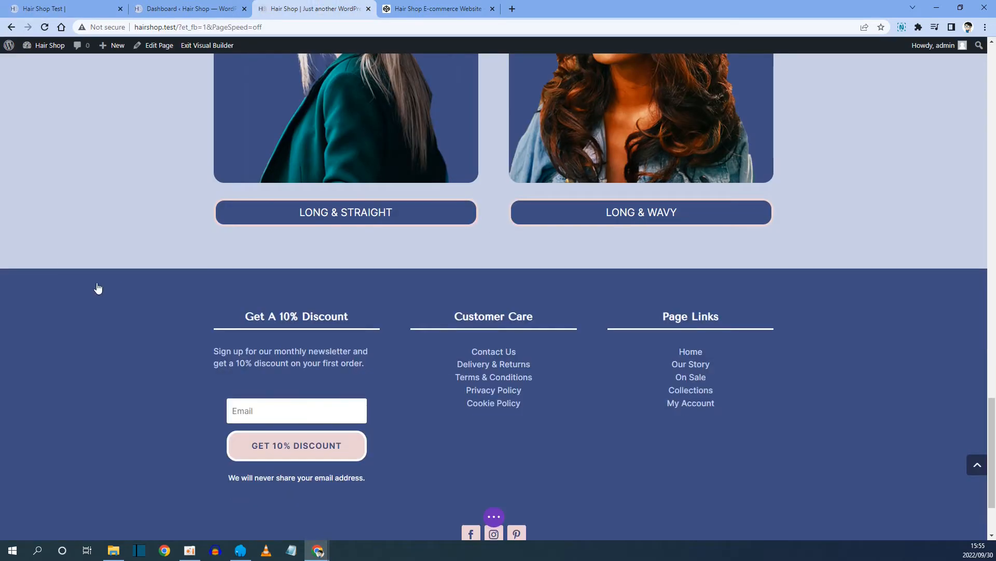
# Step: Duplicate the section that holds the Guaranteed To Make You Look And Feel Great heading, icon blurbs and customer reviews
pyautogui.scroll(15, 448, 283)
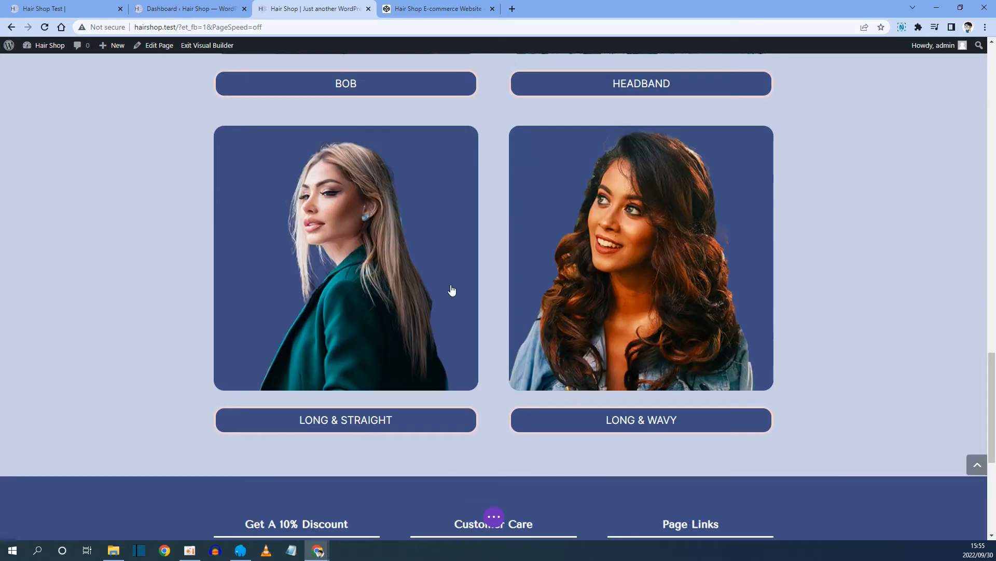
pyautogui.scroll(4, 451, 289)
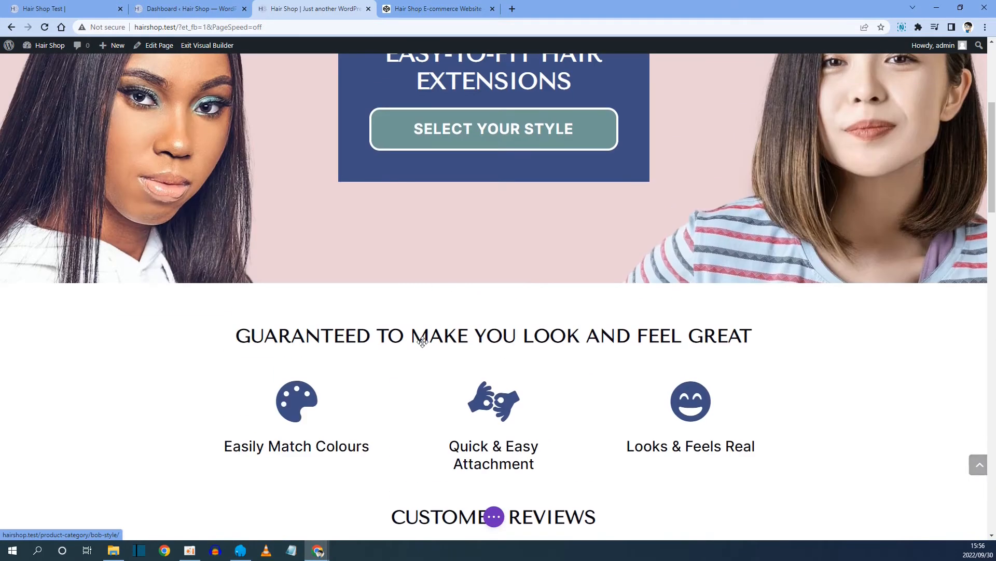
pyautogui.scroll(-2, 418, 338)
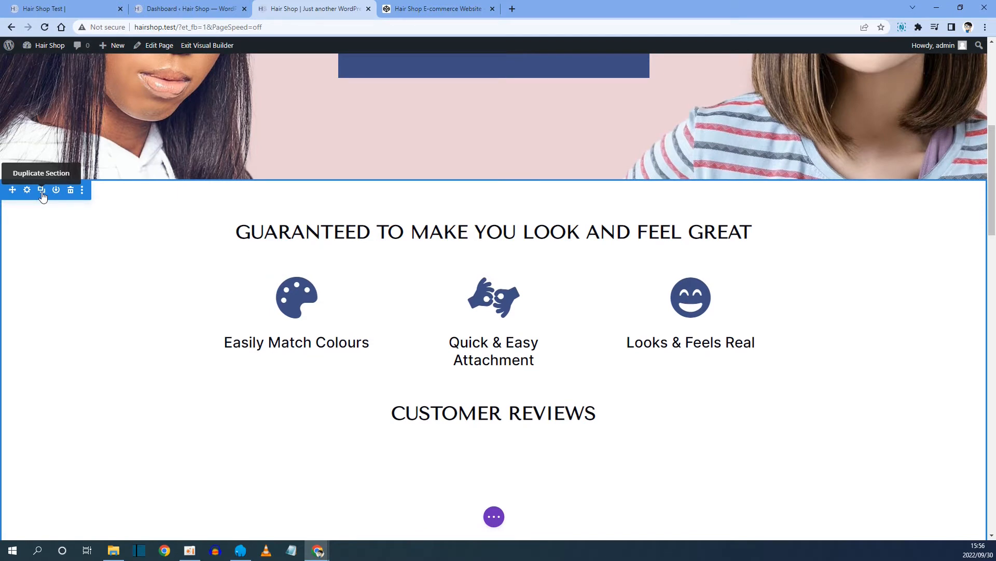
pyautogui.click(41, 190)
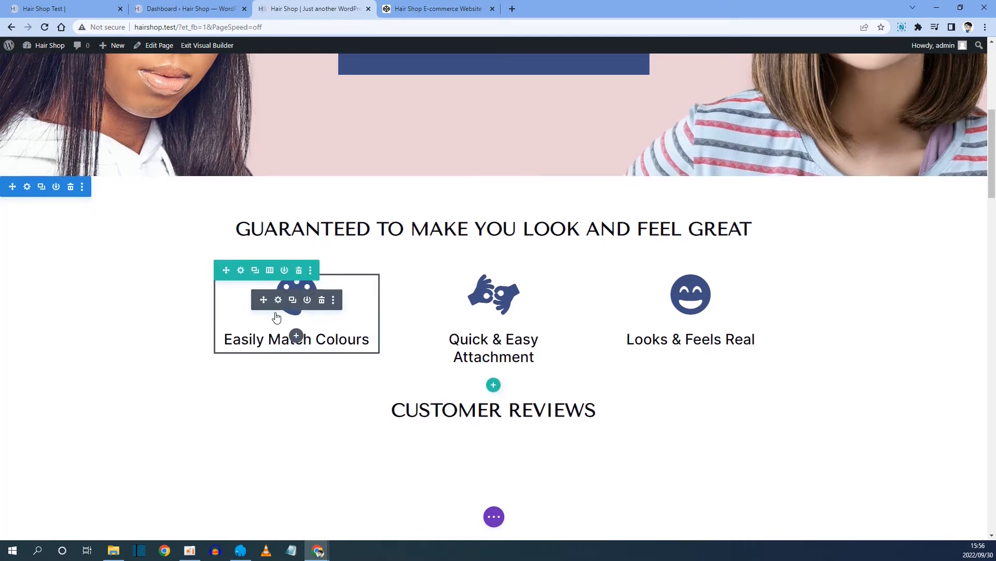
# Step: Move the duplicated section below the Choose Your Style section, directly above the footer
pyautogui.scroll(-11, 275, 317)
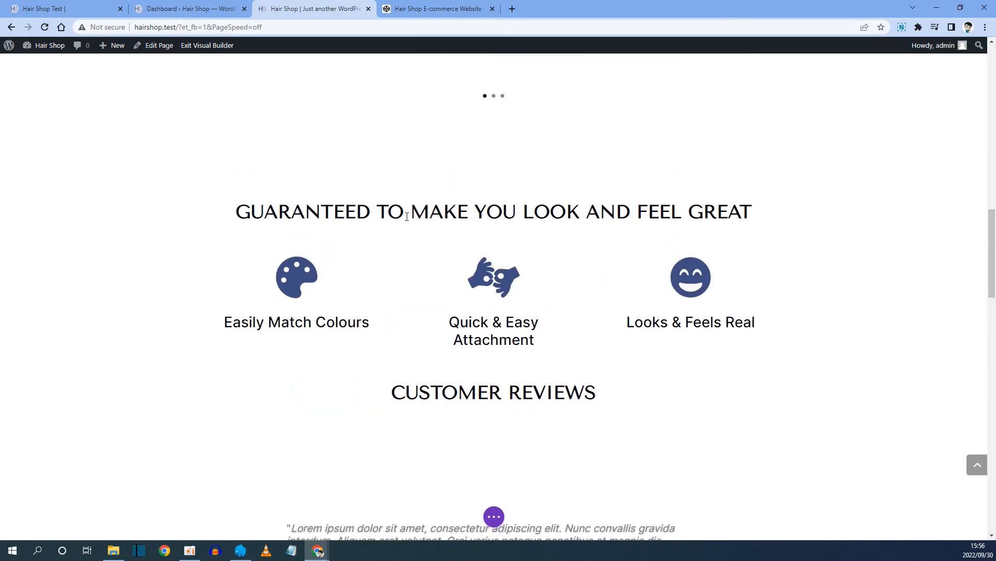
pyautogui.moveTo(10, 169); pyautogui.dragTo(326, 540)
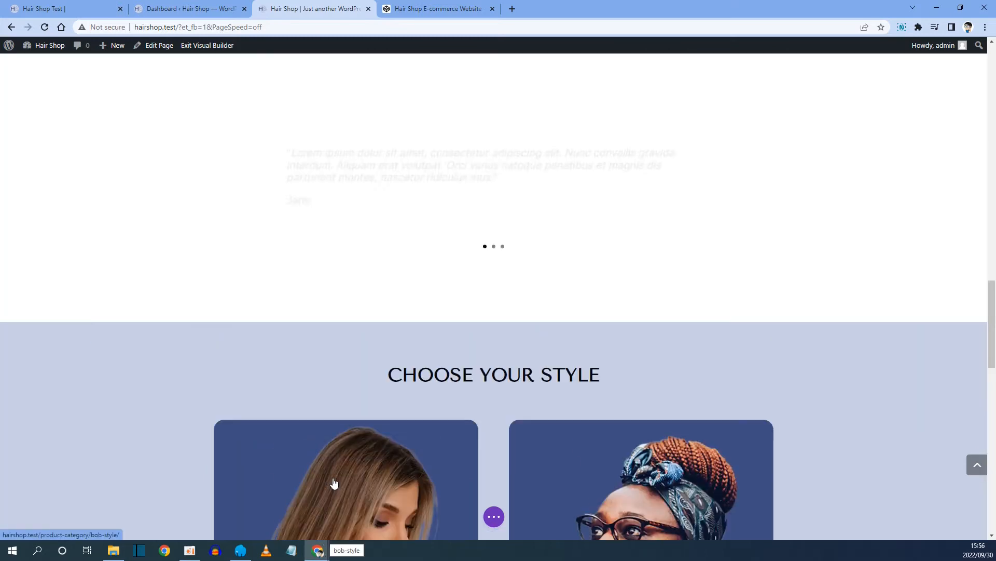
pyautogui.scroll(-10, 334, 467)
pyautogui.scroll(15, 335, 432)
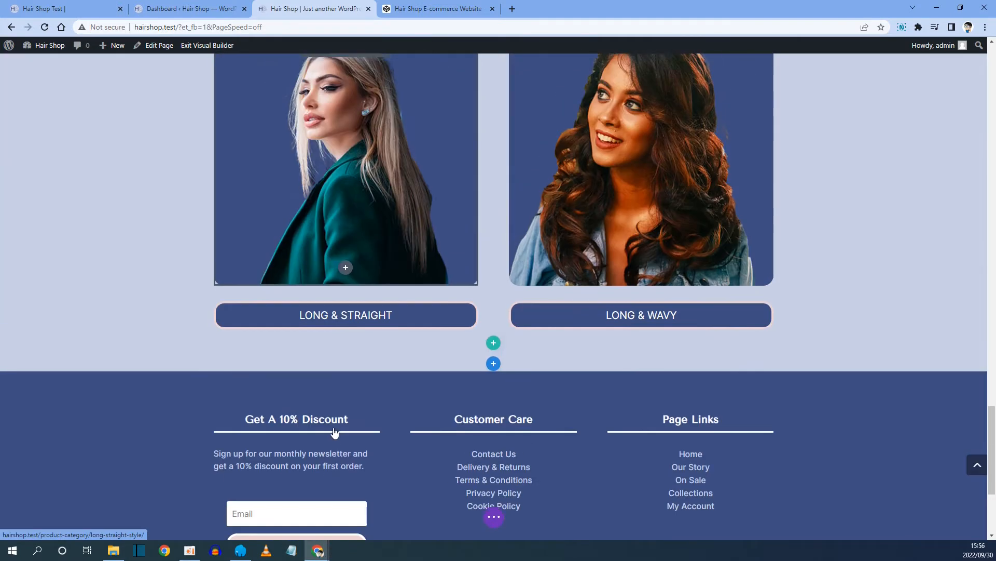
pyautogui.scroll(5, 292, 395)
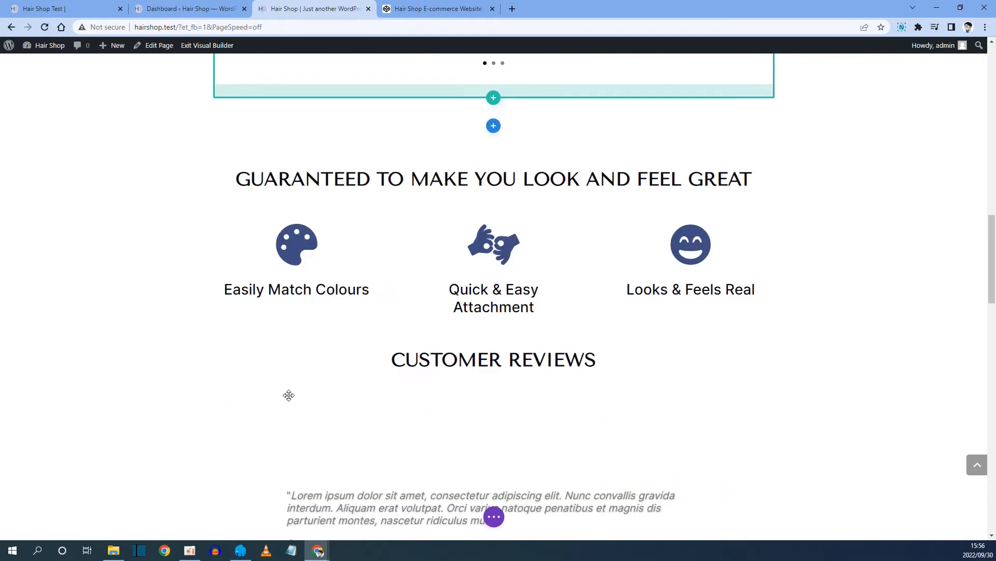
pyautogui.moveTo(15, 141); pyautogui.dragTo(308, 536)
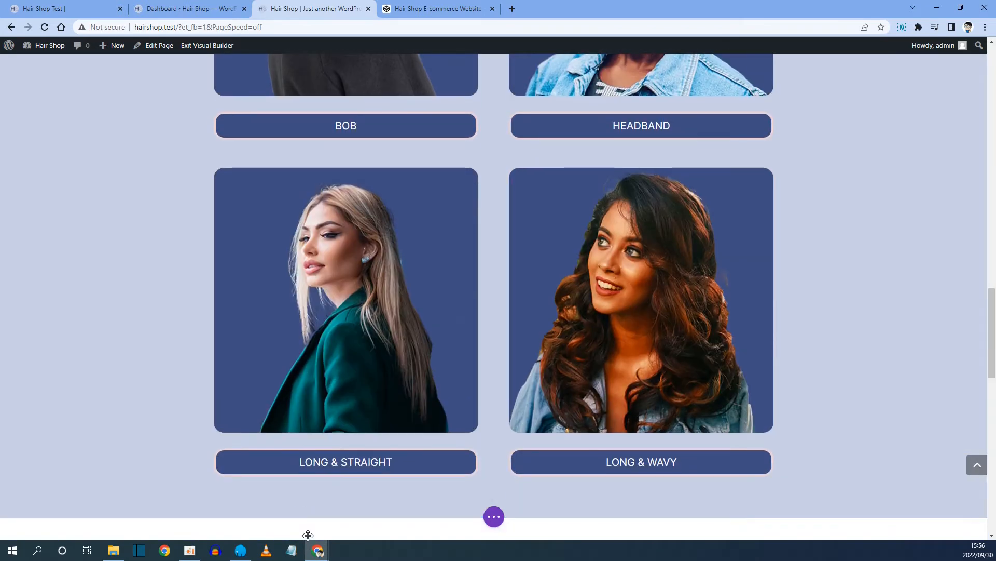
pyautogui.scroll(-6, 317, 457)
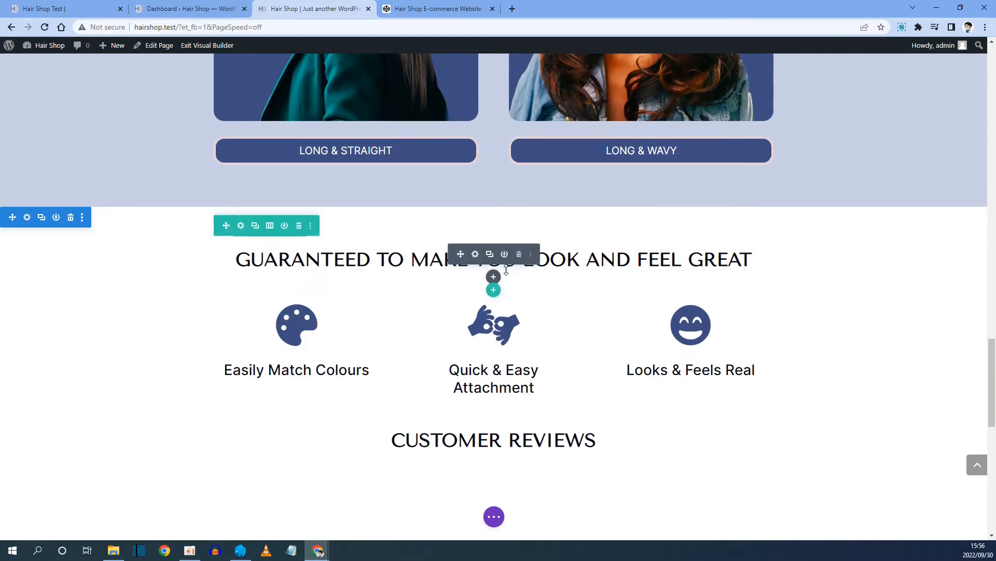
# Step: Delete the Customer Reviews heading row and the testimonial slider row from the duplicated section
pyautogui.scroll(-3, 343, 338)
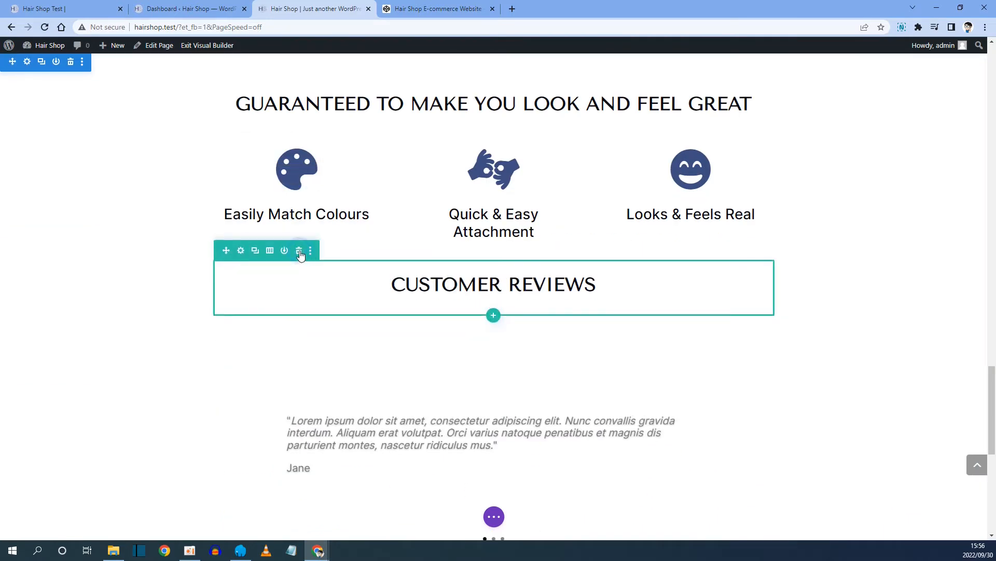
pyautogui.click(299, 251)
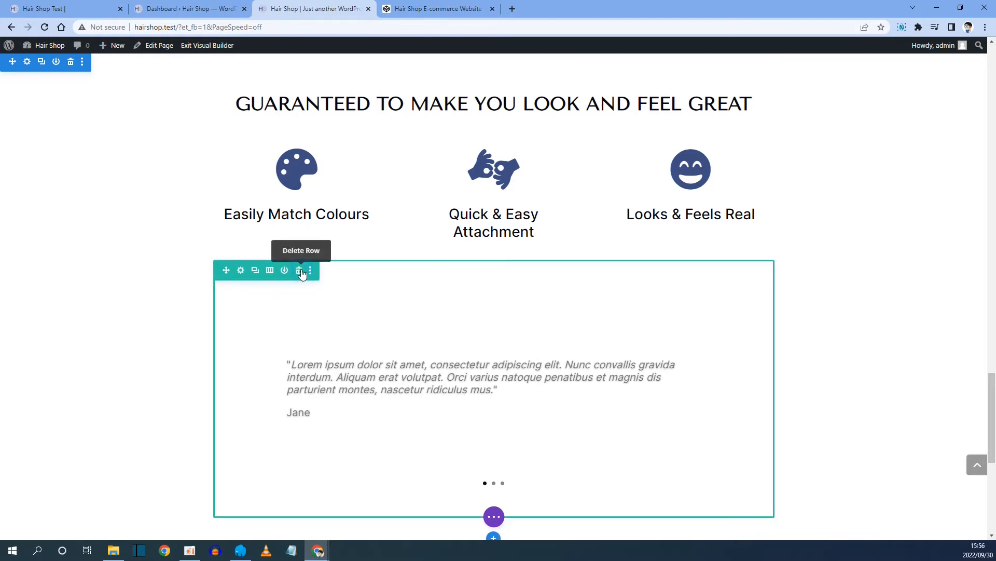
pyautogui.click(300, 270)
pyautogui.scroll(2, 383, 236)
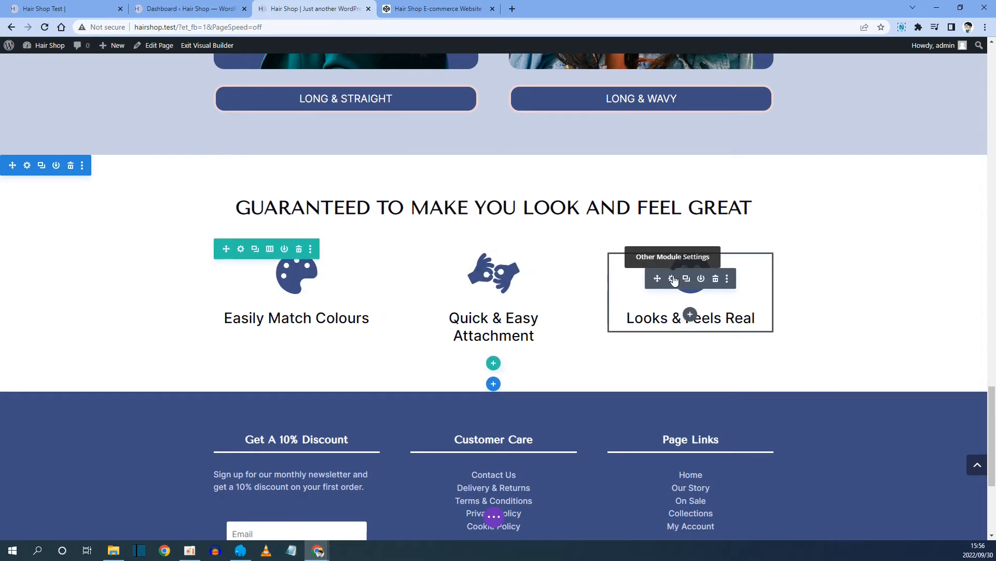
# Step: Try to replace the duplicated section's heading with the Guaranteed To Make You Look And Feel Great text copied from the hair-shop-test.test page
pyautogui.click(67, 8)
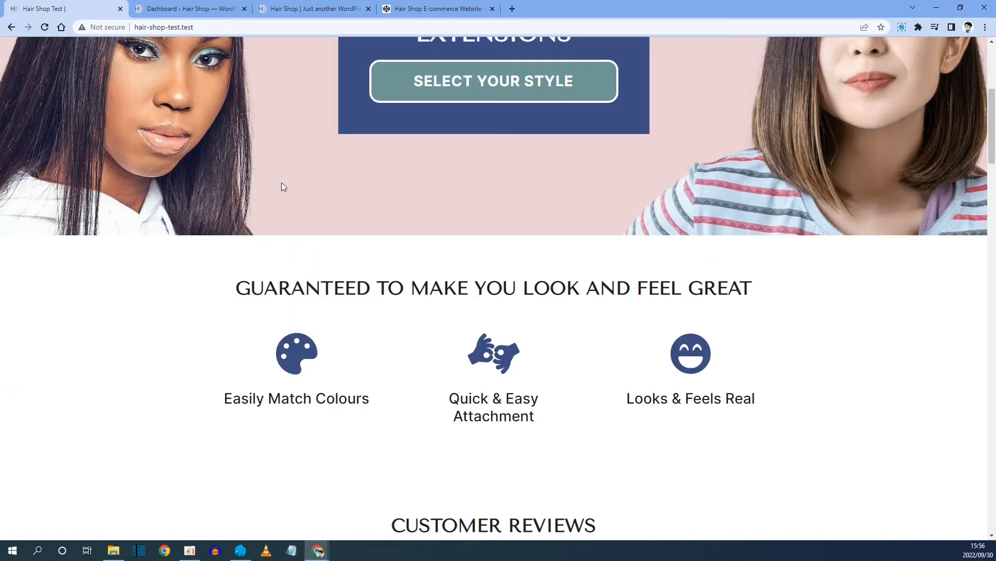
pyautogui.moveTo(238, 288); pyautogui.dragTo(752, 289)
pyautogui.rightClick(703, 292)
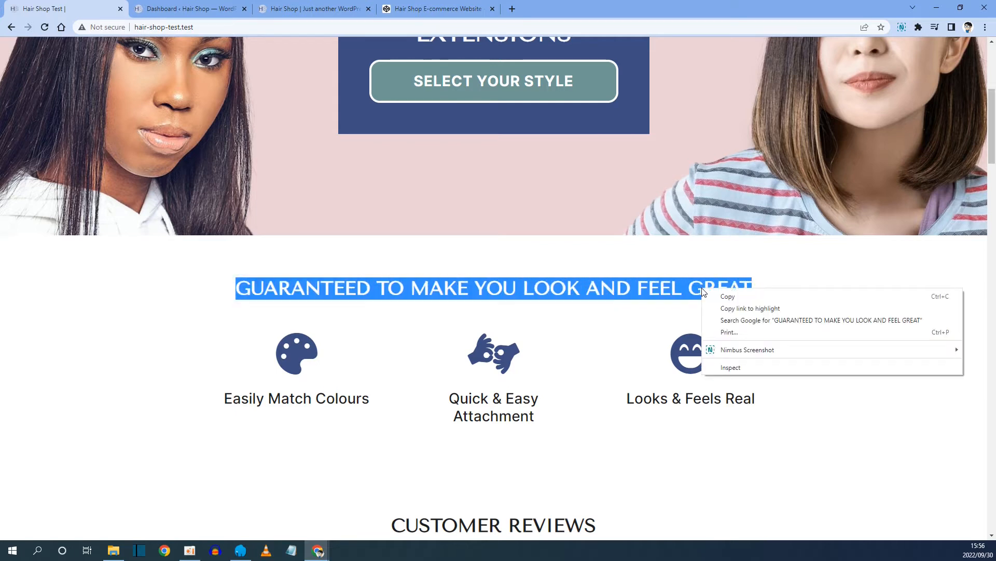
pyautogui.click(725, 297)
pyautogui.click(282, 9)
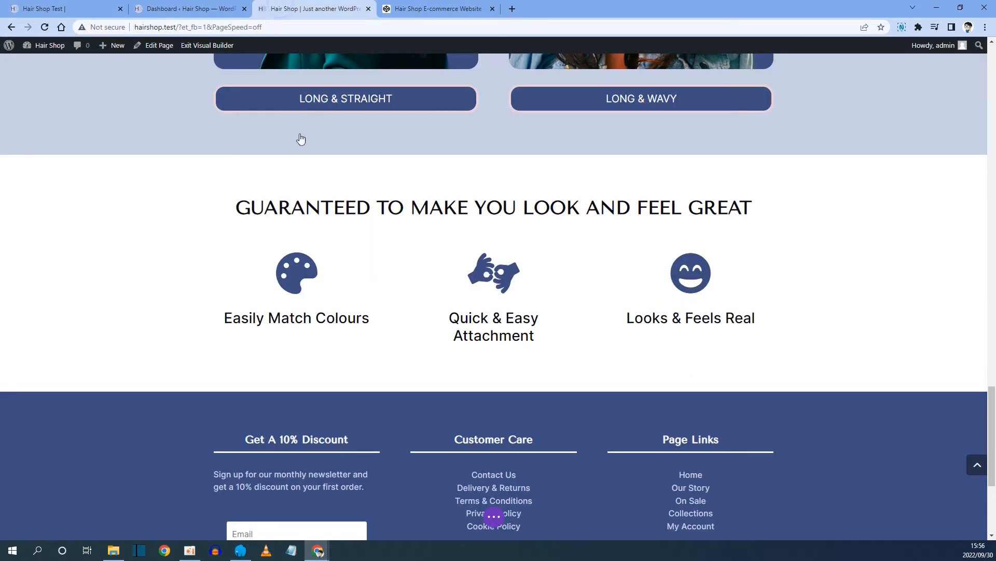
pyautogui.moveTo(358, 208)
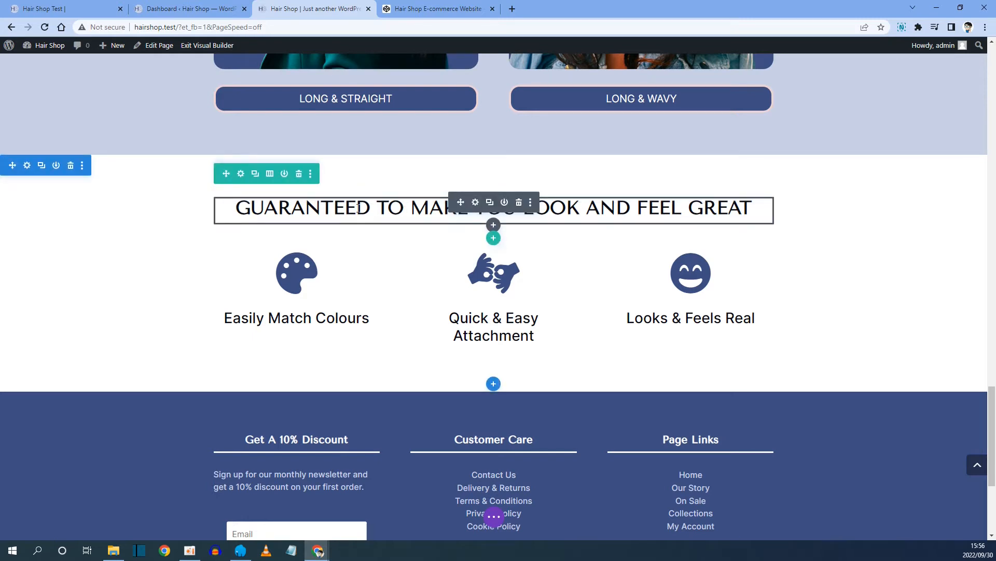
pyautogui.click(475, 204)
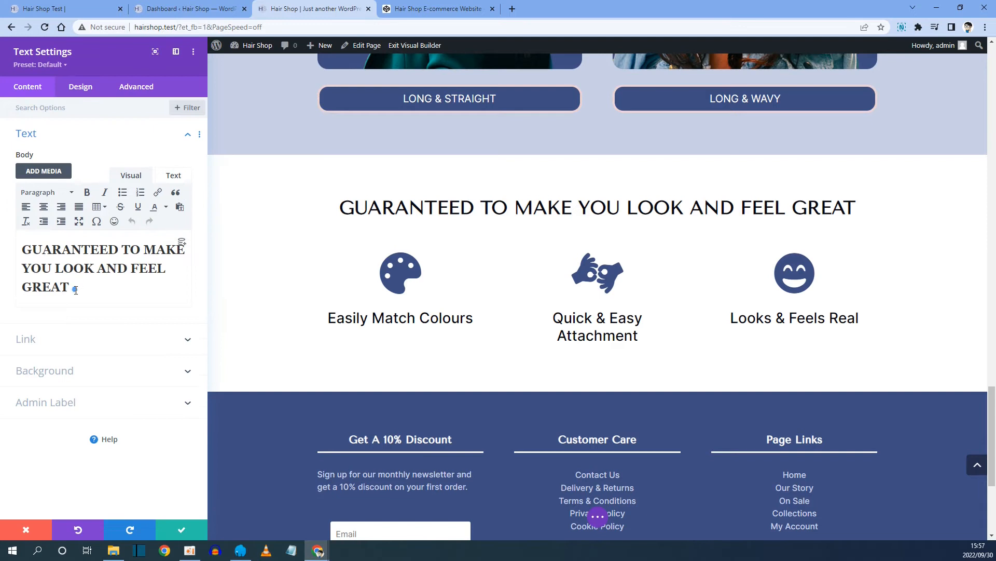
pyautogui.moveTo(76, 290); pyautogui.dragTo(9, 253)
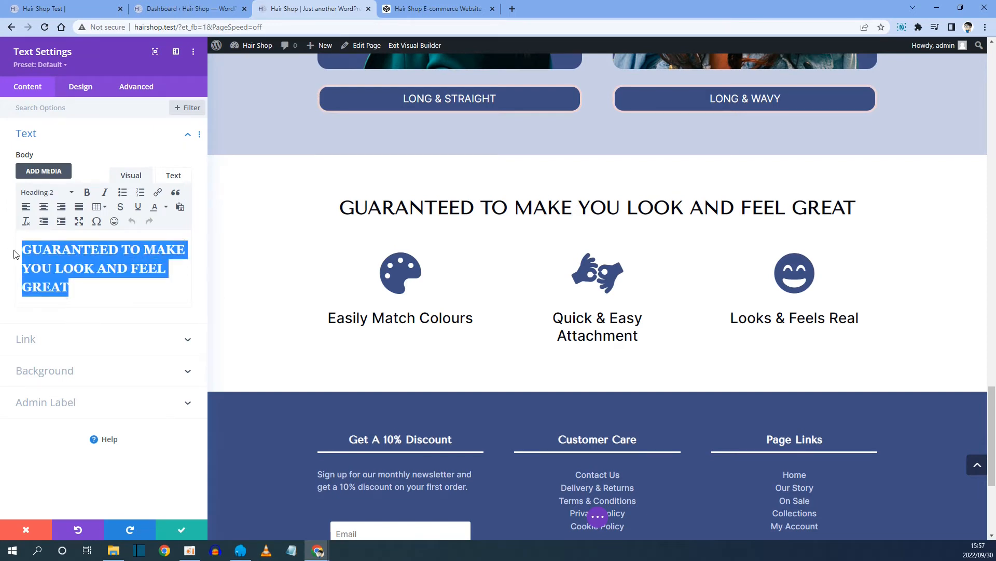
pyautogui.press('Right')
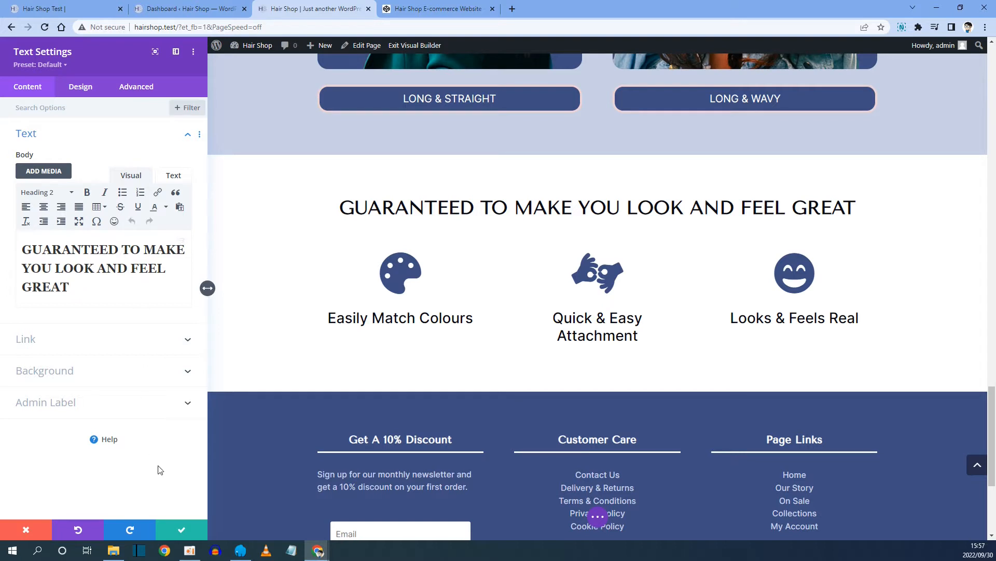
pyautogui.click(178, 528)
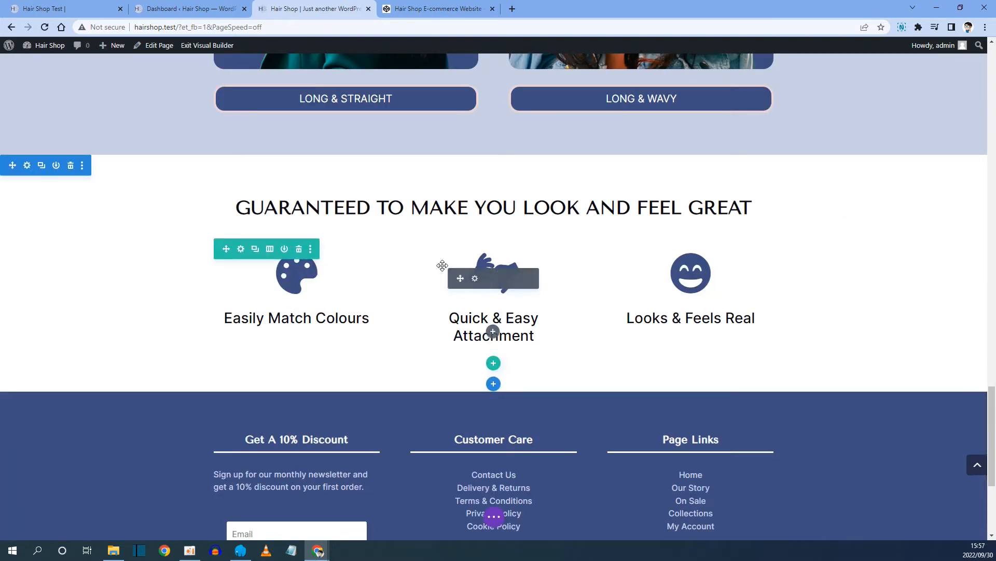
# Step: Examine the blurb icons, titles and descriptions in the Why Choose Hair Shop section of the hair-shop-test.test page
pyautogui.click(47, 9)
pyautogui.tripleClick(376, 277)
pyautogui.scroll(-10, 376, 278)
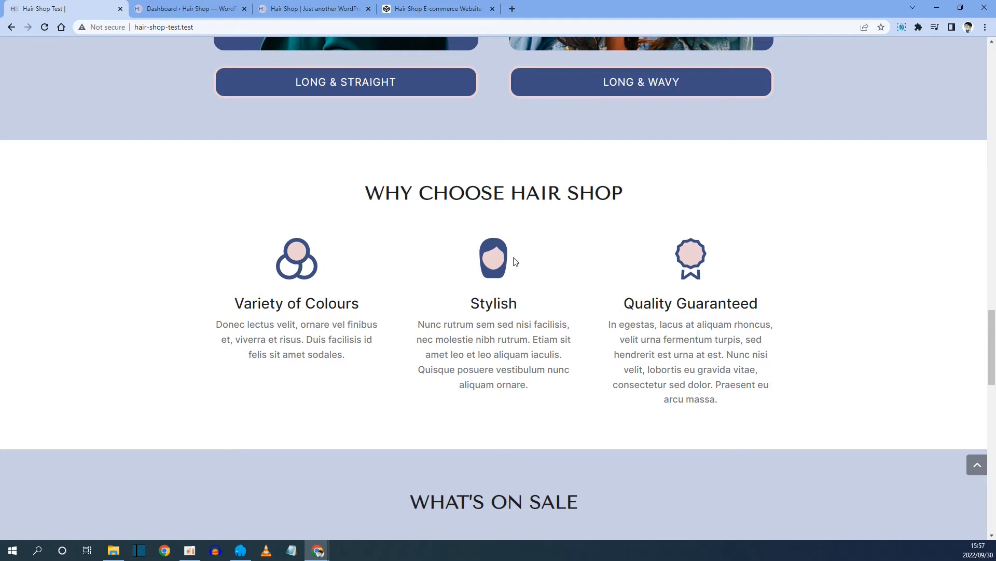
pyautogui.moveTo(236, 303); pyautogui.dragTo(361, 305)
pyautogui.moveTo(460, 303); pyautogui.dragTo(518, 303)
pyautogui.moveTo(615, 302); pyautogui.dragTo(759, 306)
pyautogui.click(237, 301)
# Step: Replace the Easily Match Colours blurb's title in the duplicated section with Variety of Colours, copied from the hair-shop-test.test page
pyautogui.click(320, 10)
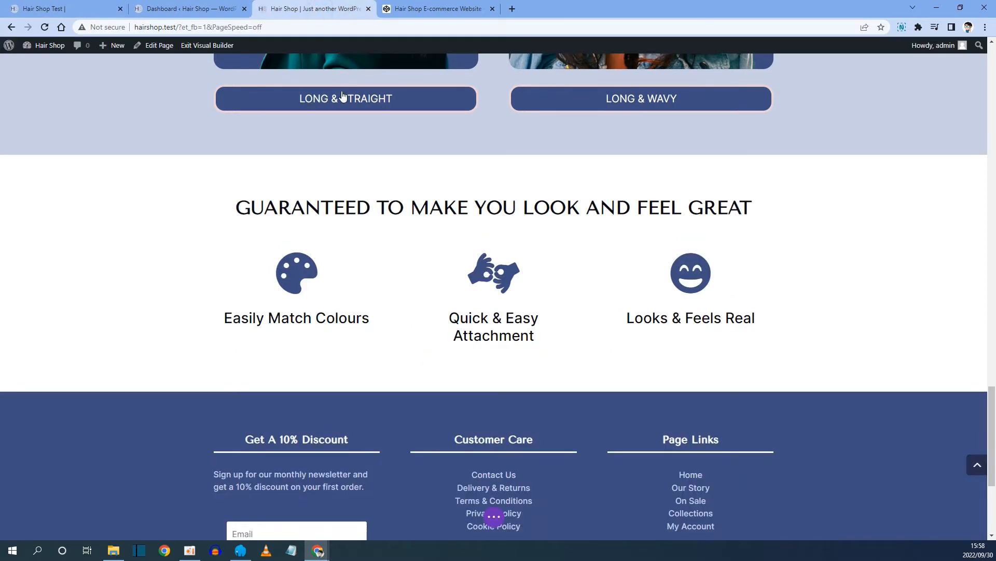
pyautogui.moveTo(279, 283)
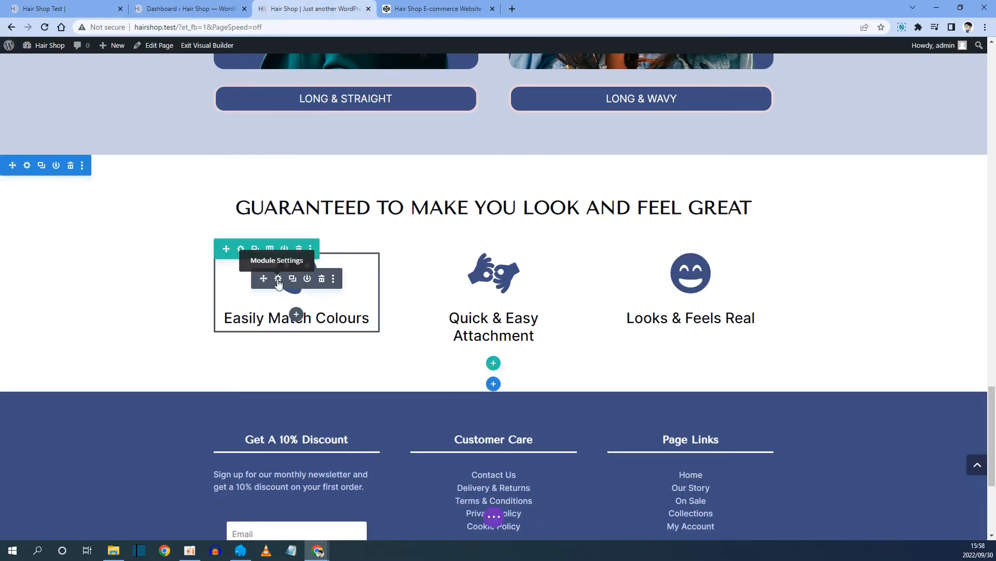
pyautogui.click(279, 283)
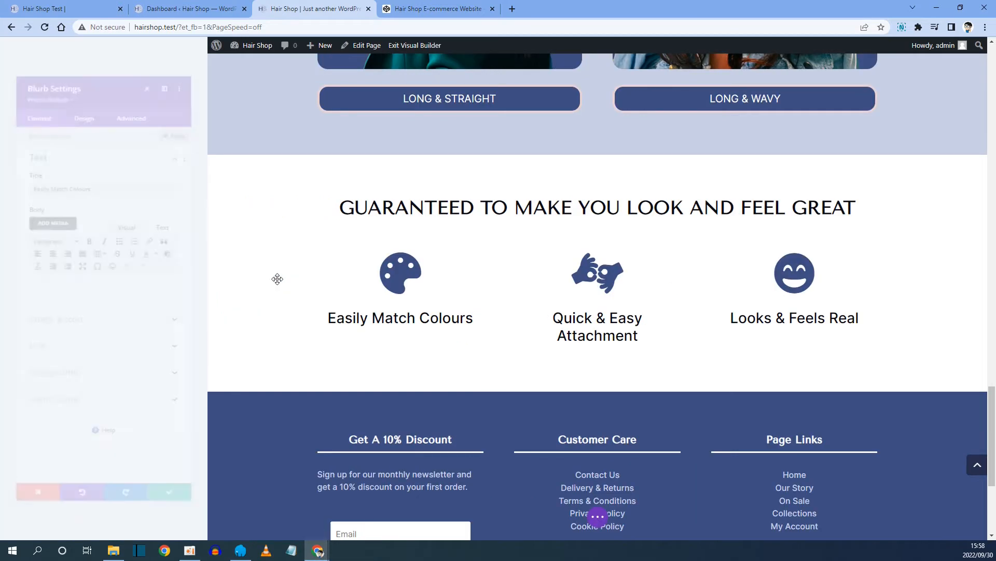
pyautogui.click(68, 11)
pyautogui.moveTo(360, 305); pyautogui.dragTo(234, 304)
pyautogui.rightClick(258, 306)
pyautogui.click(257, 311)
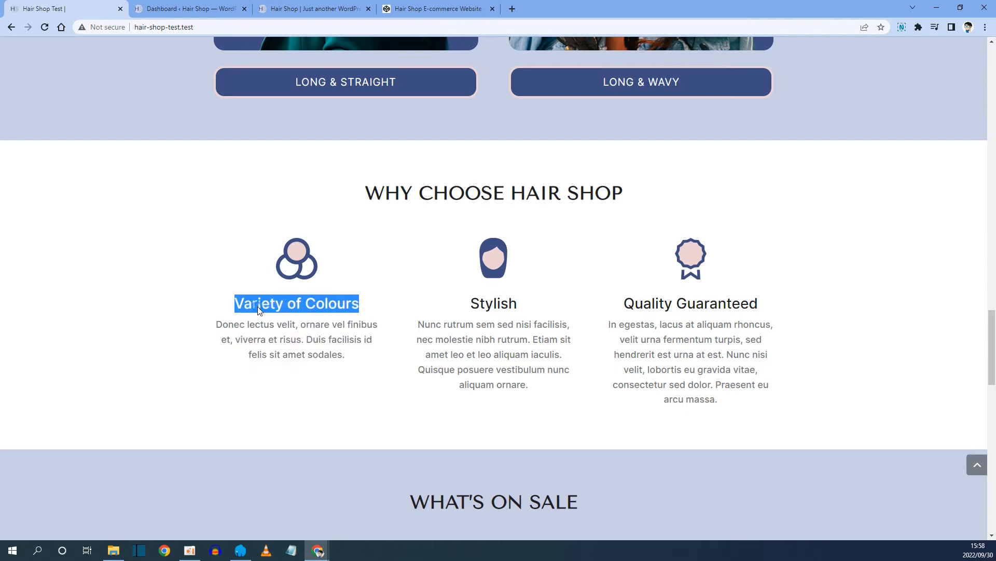
pyautogui.click(299, 11)
pyautogui.moveTo(112, 174); pyautogui.dragTo(16, 172)
pyautogui.rightClick(37, 172)
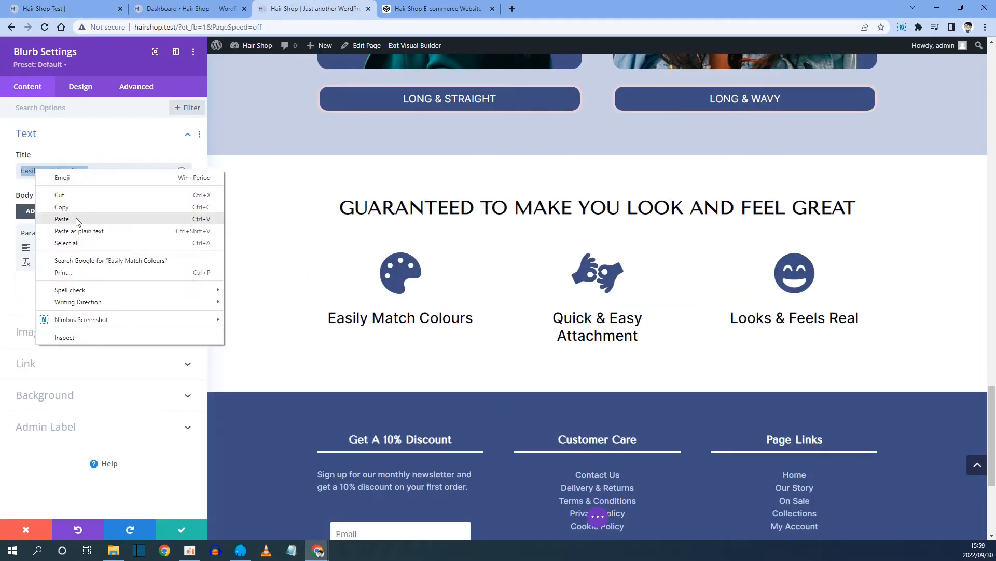
pyautogui.click(78, 219)
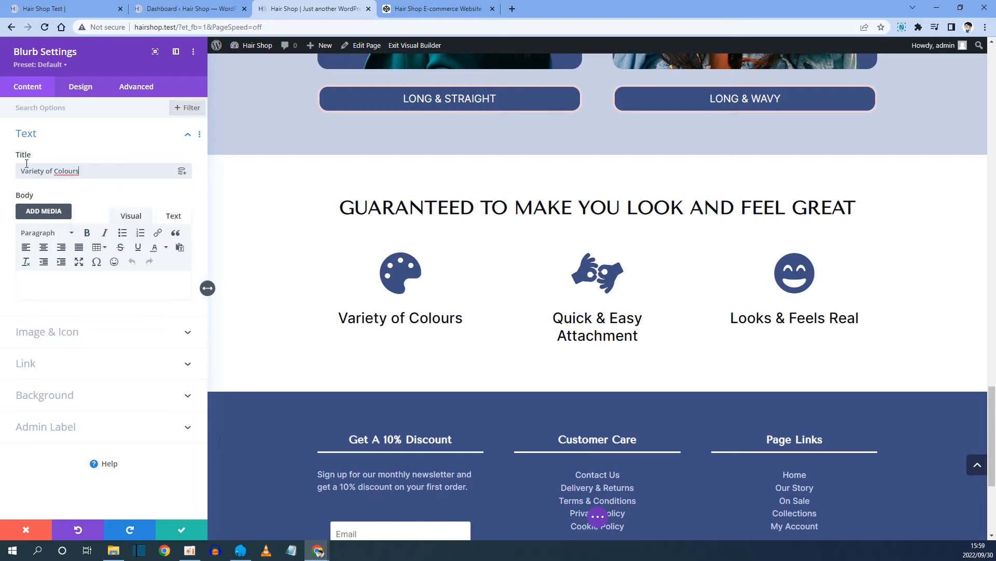
# Step: Disable the icon on the Variety of Colours blurb and upload the face, overlapping circles and award ribbon images to the media library
pyautogui.click(41, 334)
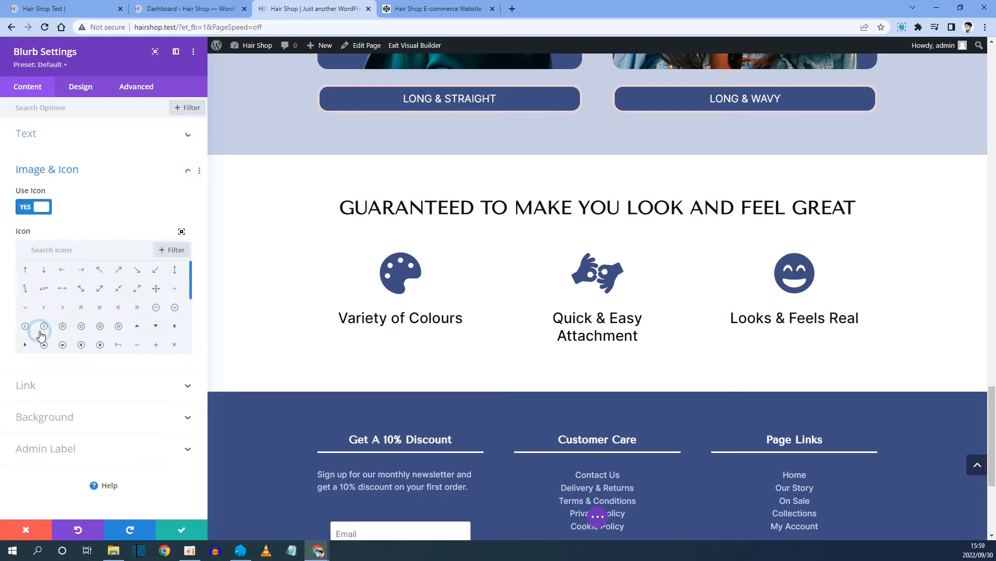
pyautogui.click(41, 209)
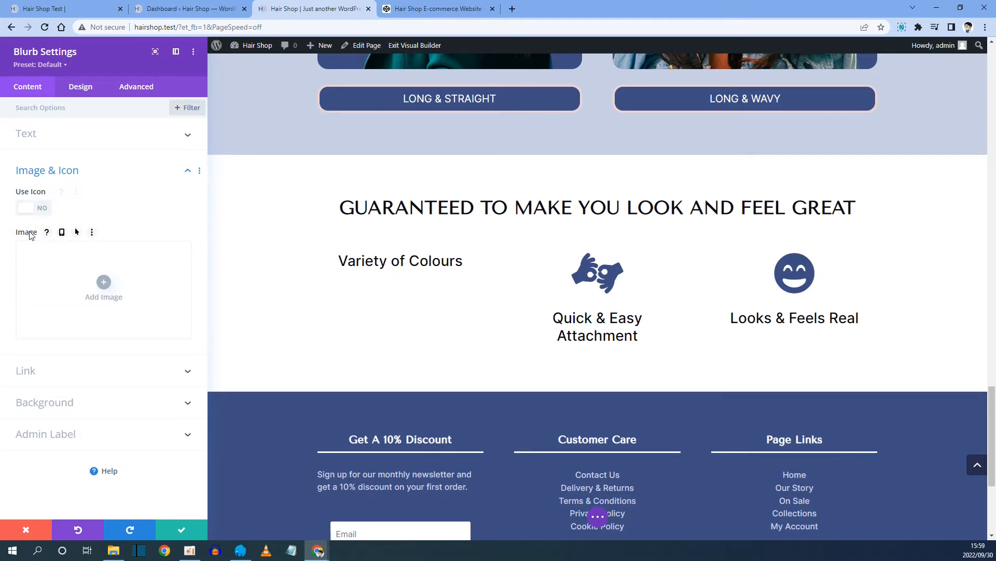
pyautogui.click(103, 283)
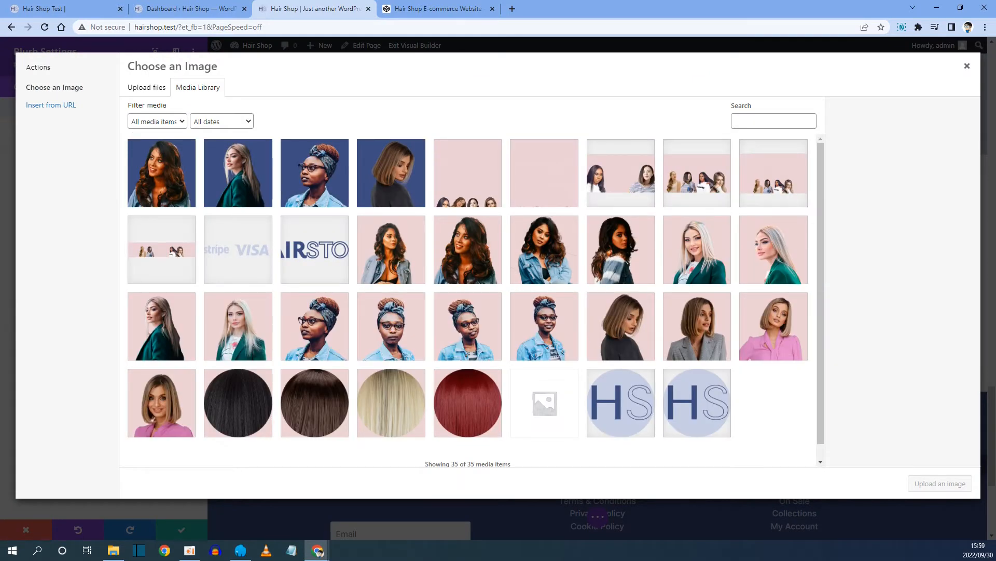
pyautogui.click(318, 552)
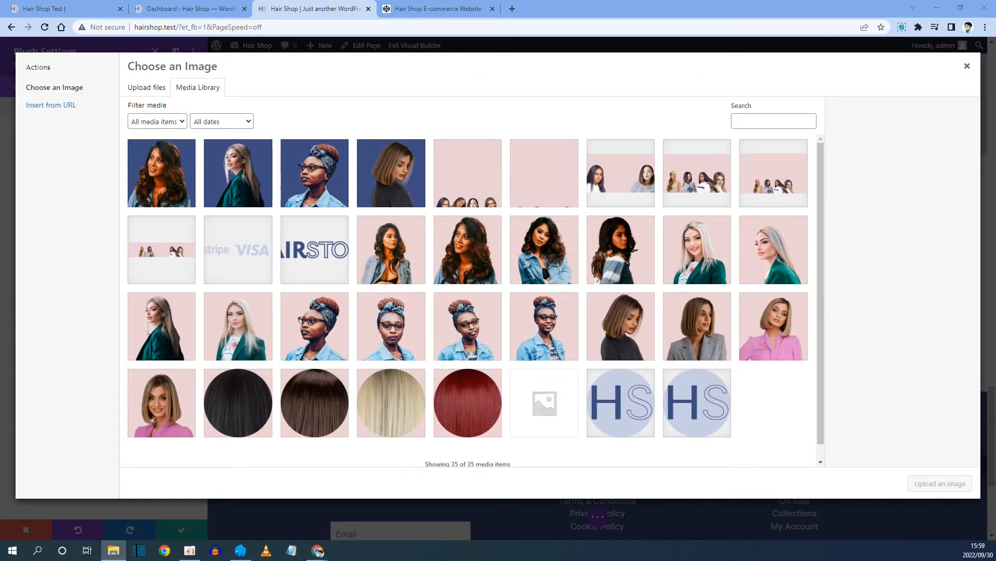
pyautogui.moveTo(87, 147); pyautogui.dragTo(267, 219)
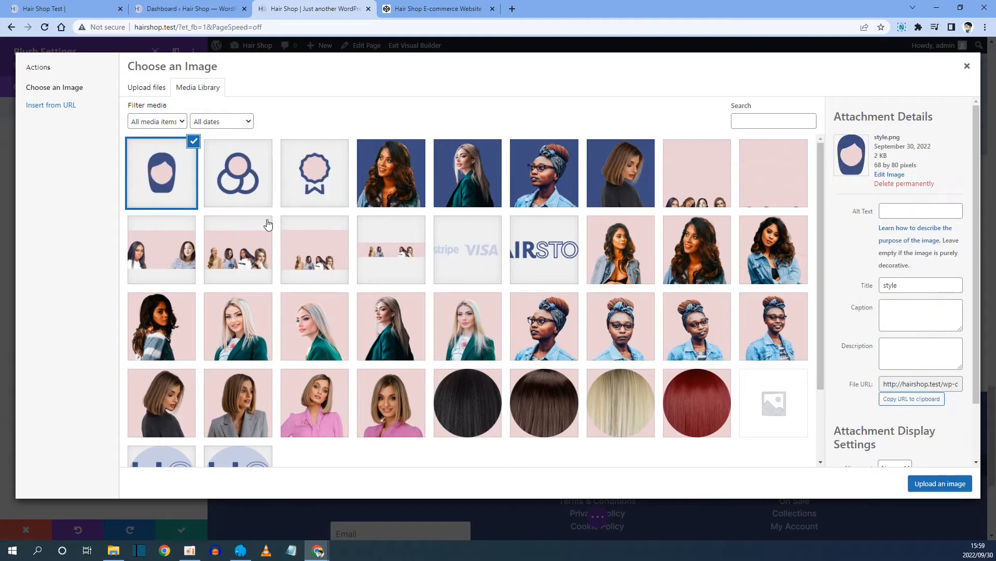
# Step: Insert the three overlapping circles image into the Variety of Colours blurb and save the blurb
pyautogui.click(248, 167)
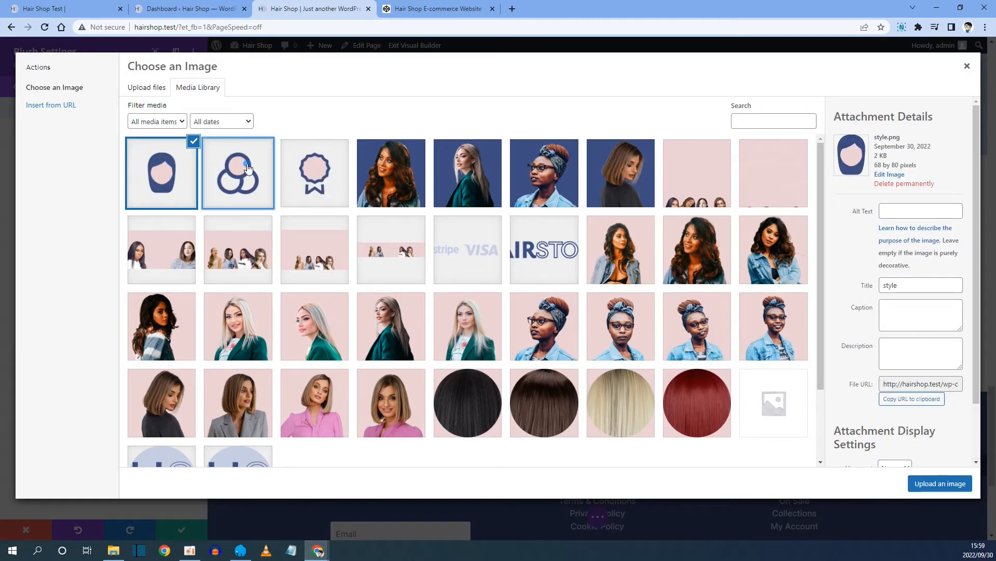
pyautogui.click(938, 485)
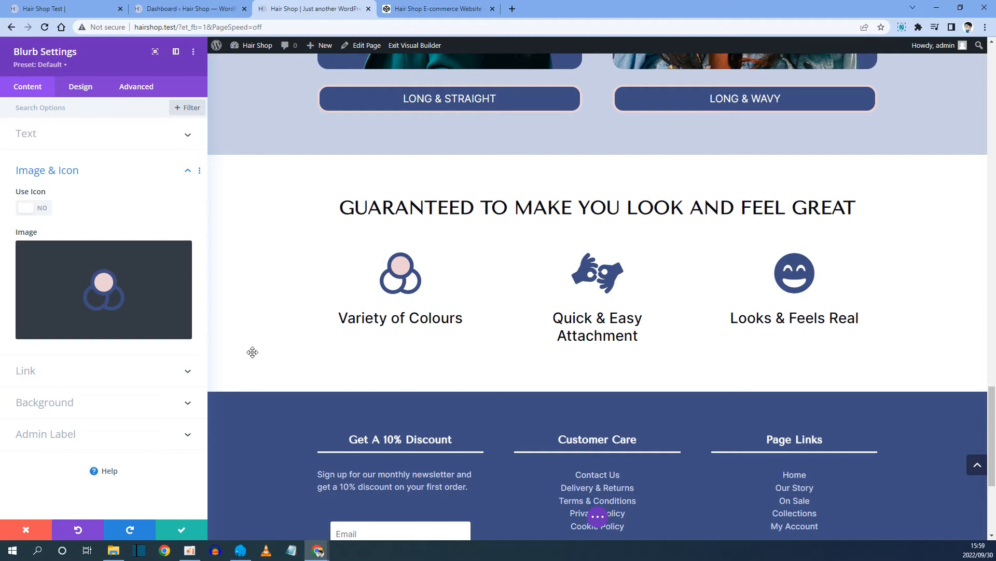
pyautogui.click(181, 530)
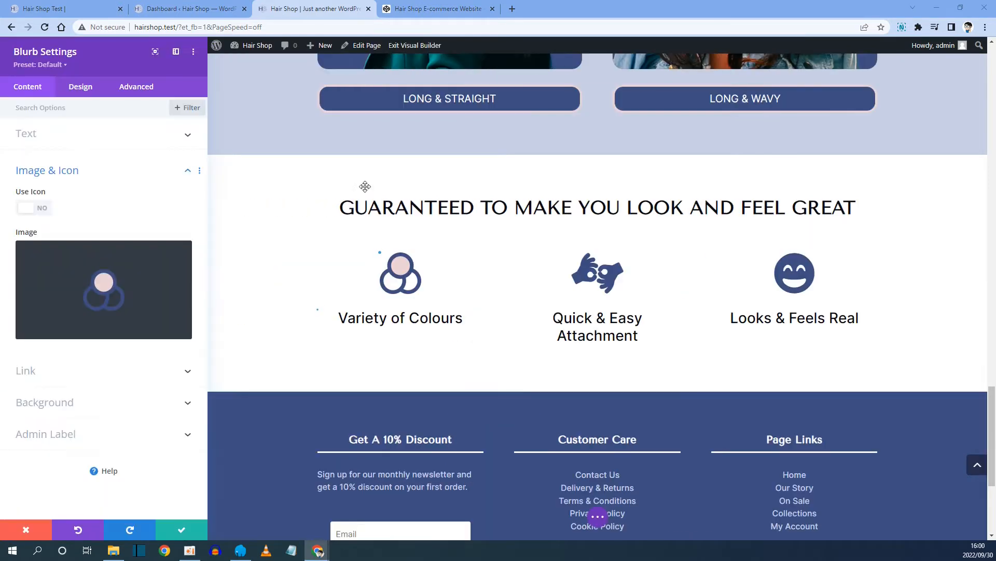
# Step: Fill the Variety of Colours blurb's body with the "Donec lectus velit, ornare vel finibus et" paragraph from the hair-shop-test.test page
pyautogui.click(76, 6)
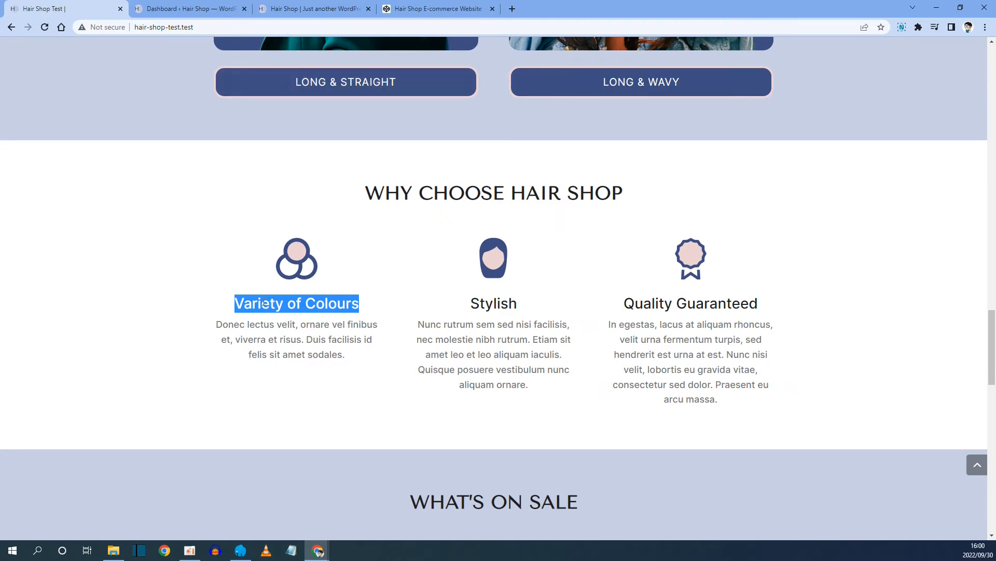
pyautogui.click(316, 8)
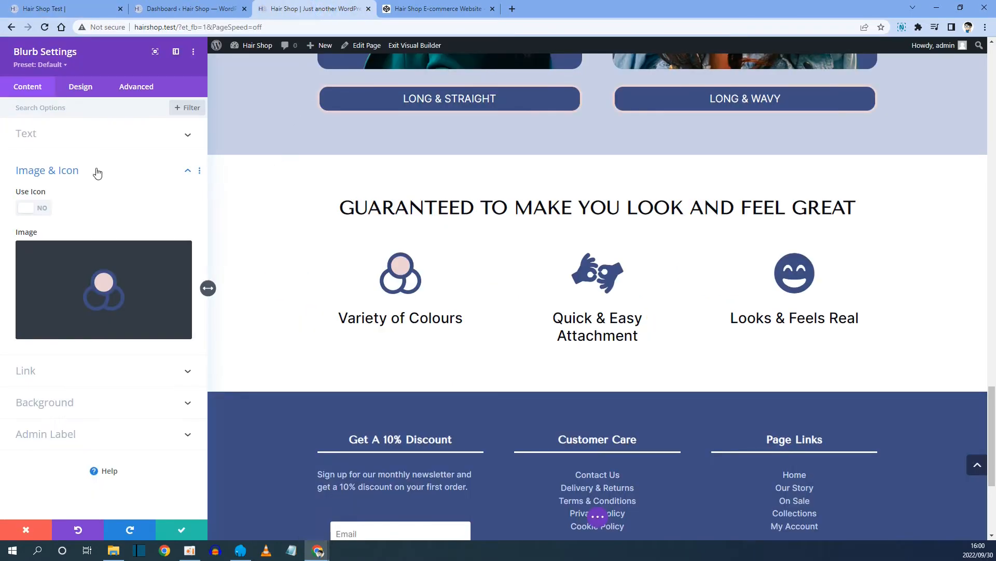
pyautogui.click(37, 135)
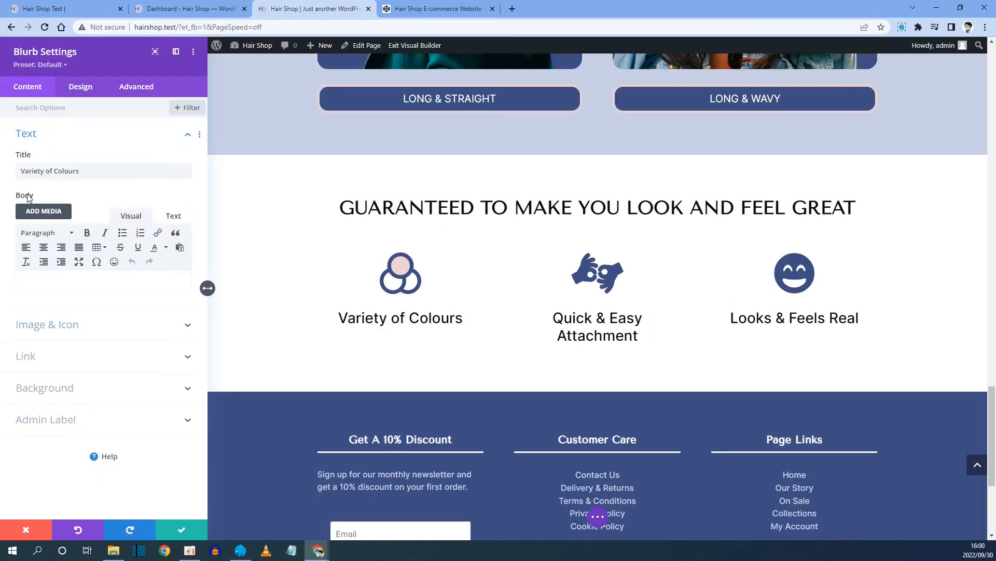
pyautogui.rightClick(56, 282)
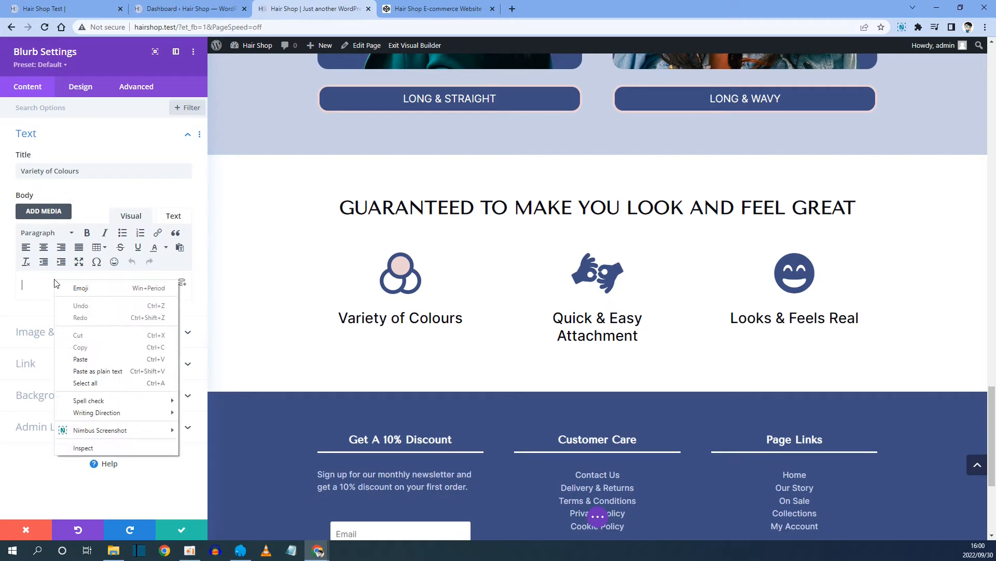
pyautogui.click(81, 359)
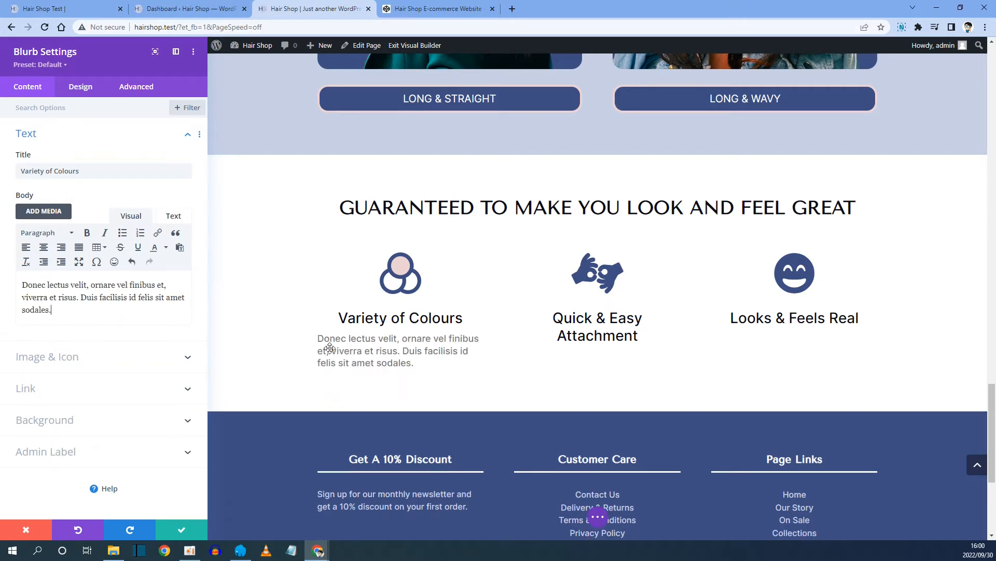
# Step: Check the description's layout on the hair-shop-test.test page and centre the Variety of Colours blurb's body text to match
pyautogui.click(119, 6)
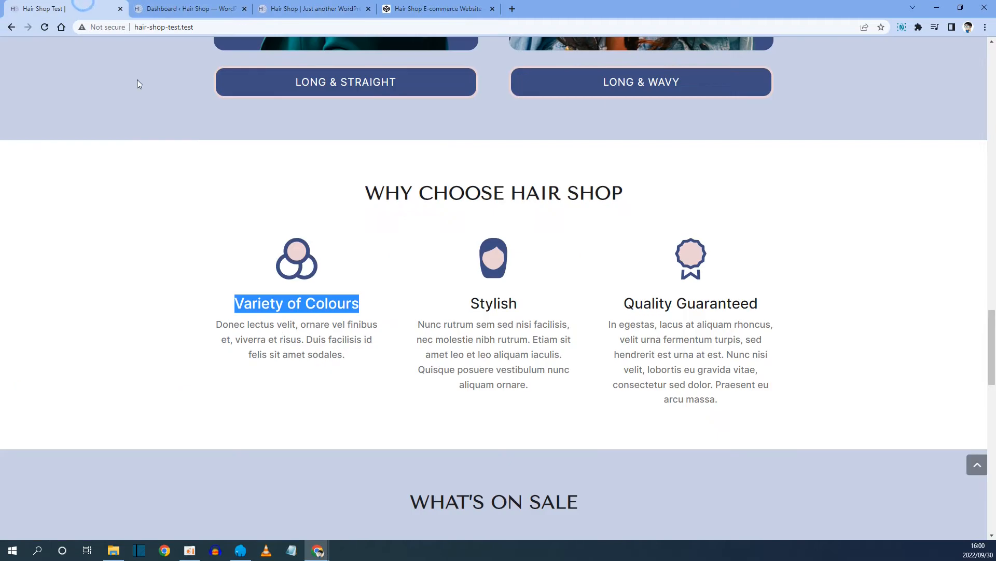
pyautogui.click(337, 9)
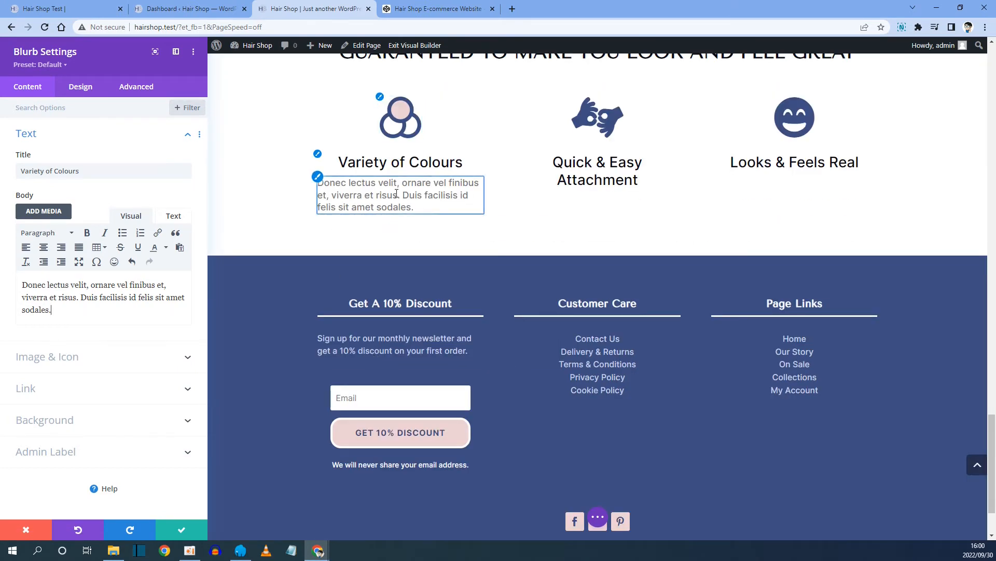
pyautogui.click(318, 178)
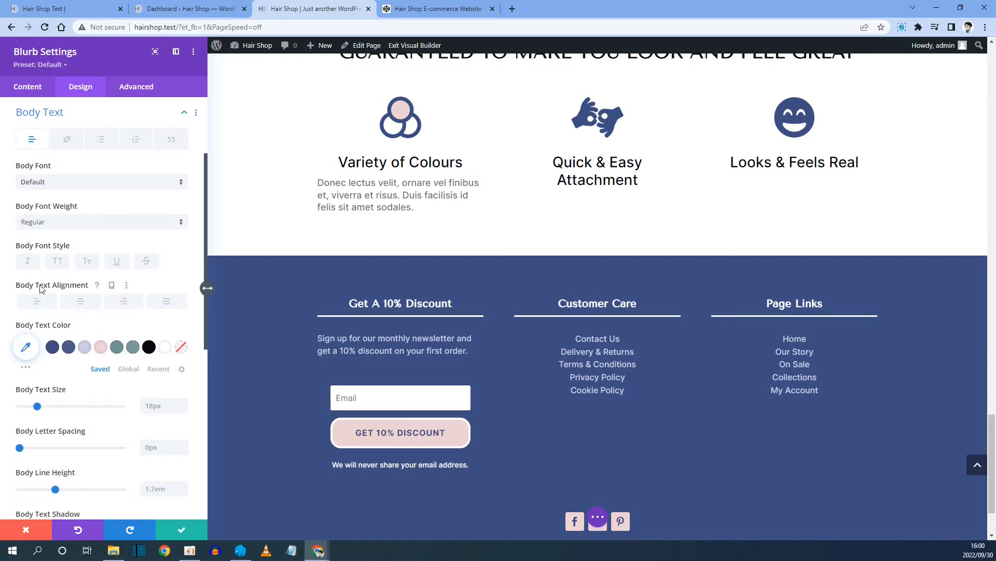
pyautogui.click(80, 303)
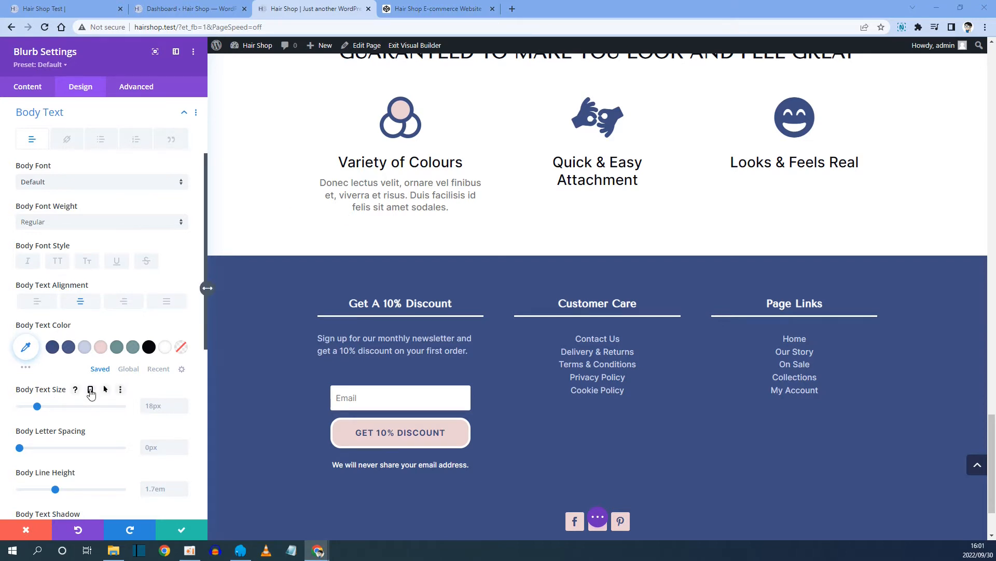
# Step: Enable responsive sizing for the Variety of Colours blurb's body text and set its phone size to 16px
pyautogui.click(90, 390)
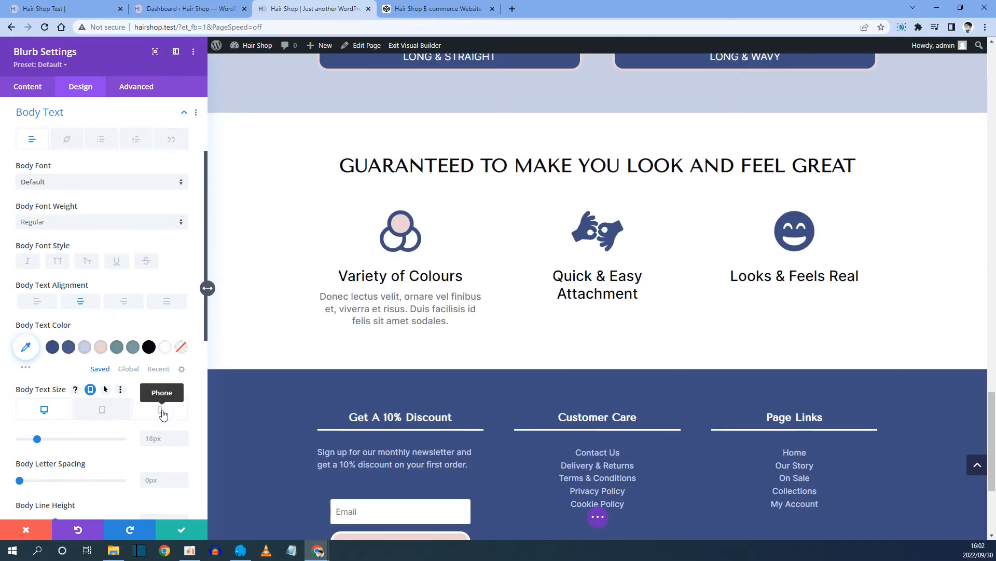
pyautogui.click(162, 411)
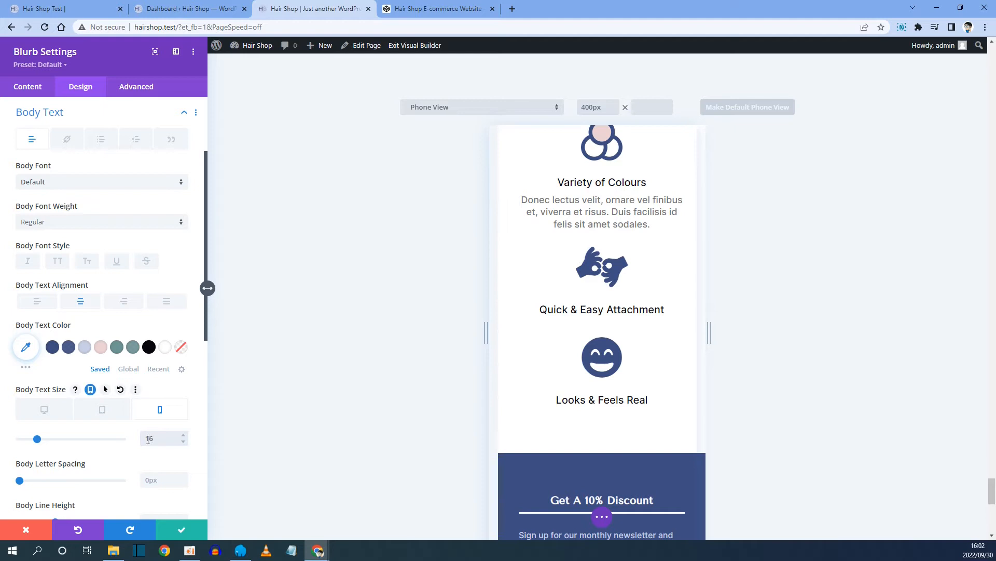
pyautogui.write('px')
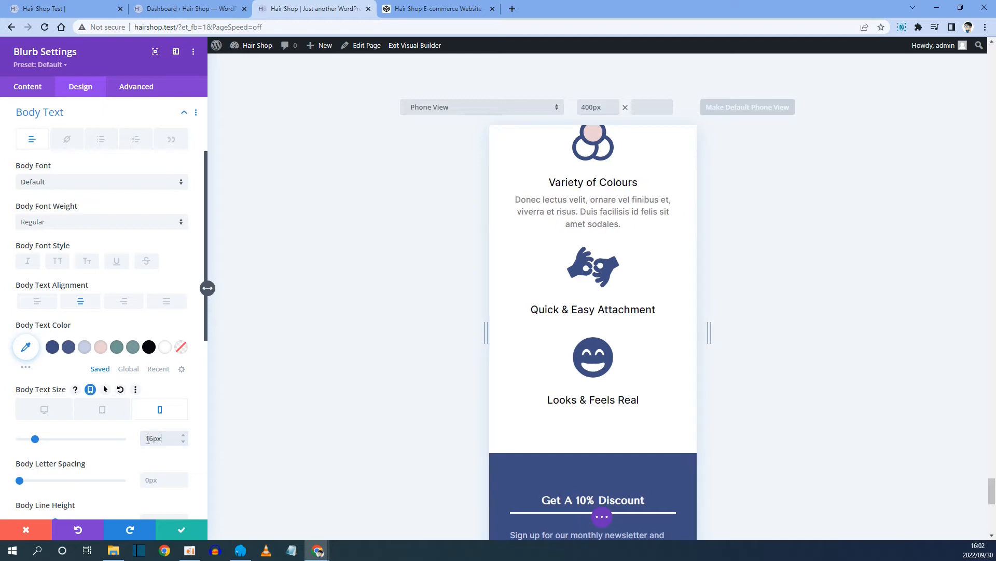
# Step: Return the Variety of Colours blurb's body text size to the desktop view and save the blurb
pyautogui.click(45, 410)
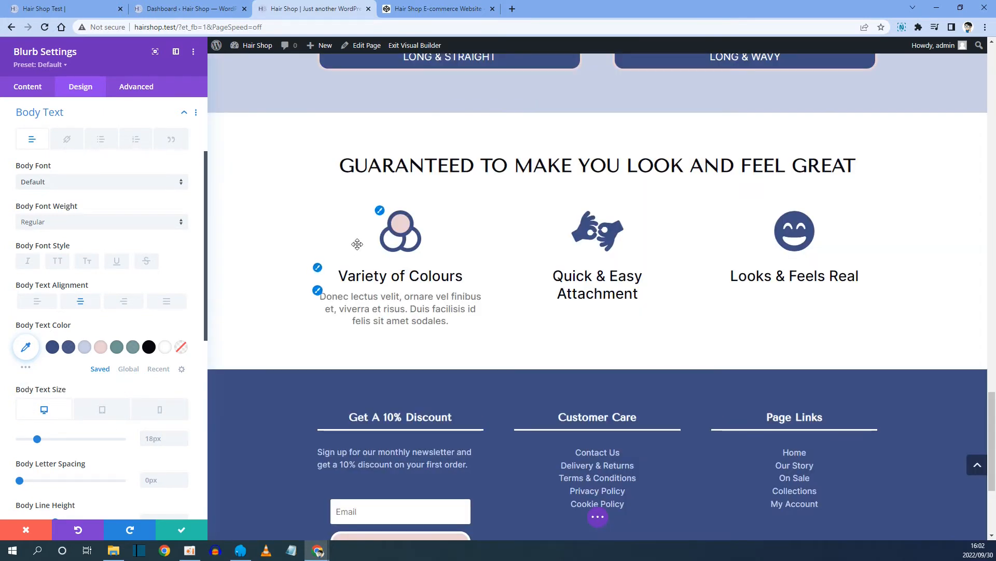
pyautogui.click(181, 528)
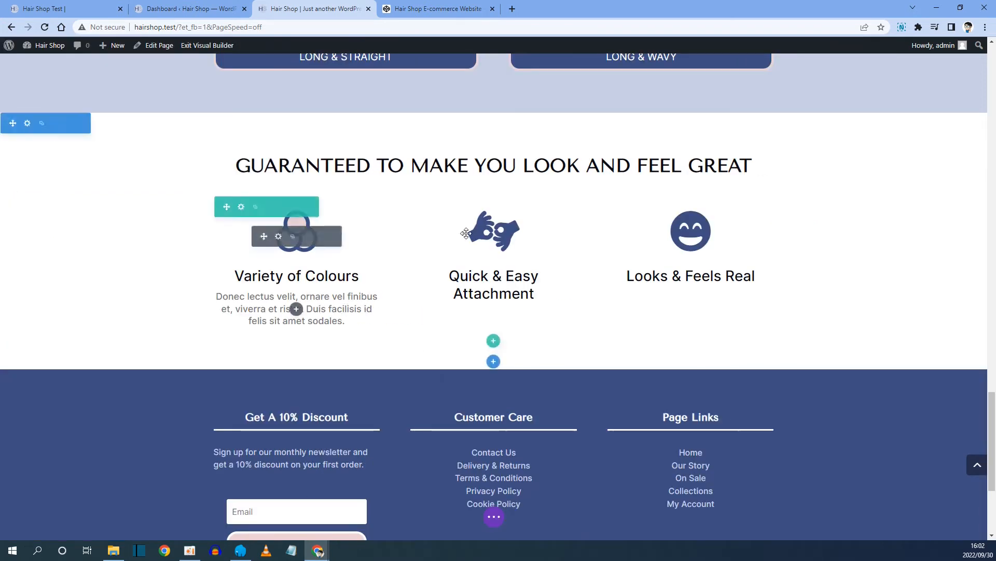
# Step: Replace the Quick & Easy Attachment blurb's title with "Stylish", copied from the hair-shop-test.test page
pyautogui.click(477, 236)
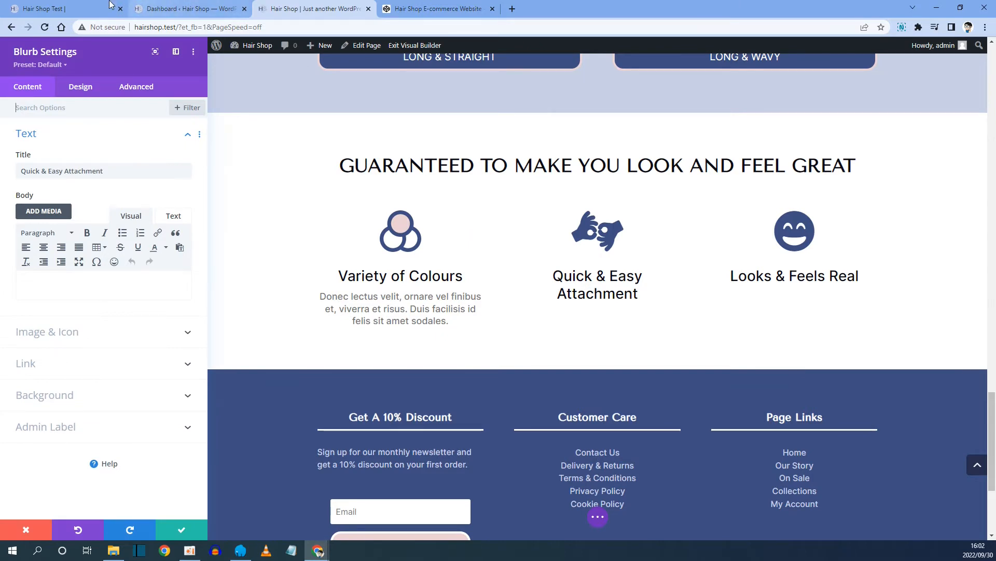
pyautogui.click(86, 10)
pyautogui.moveTo(471, 304); pyautogui.dragTo(517, 304)
pyautogui.rightClick(499, 305)
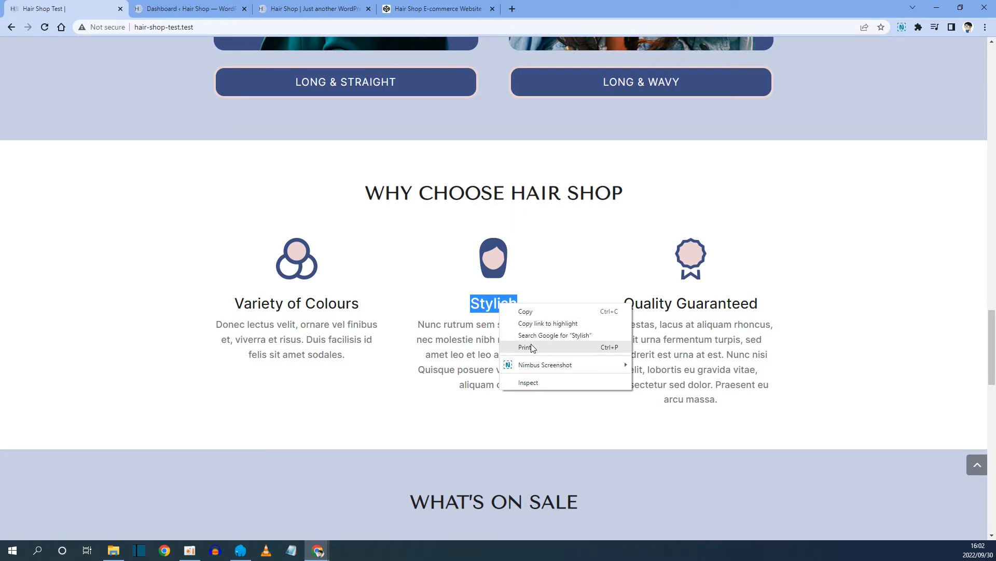
pyautogui.click(526, 310)
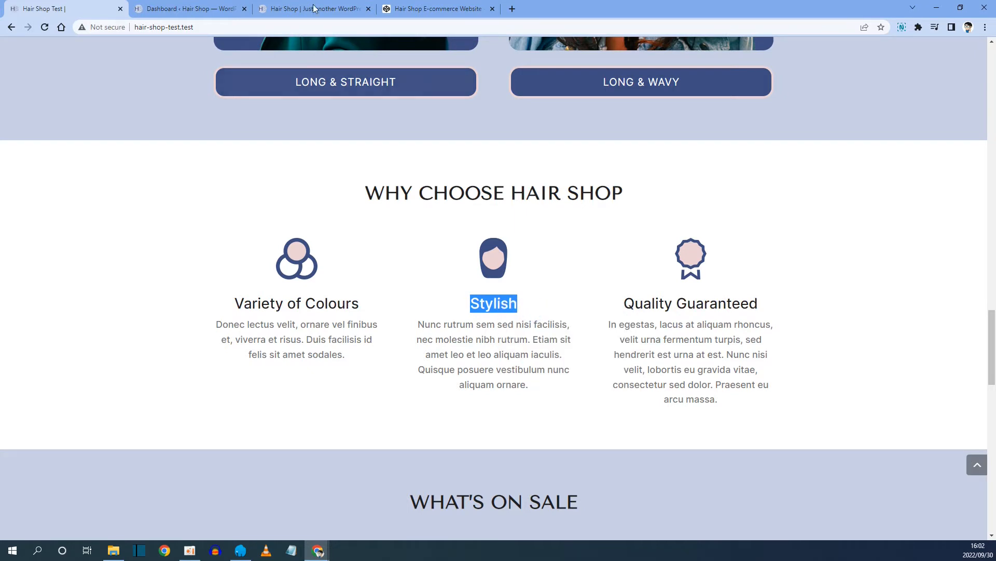
pyautogui.click(281, 9)
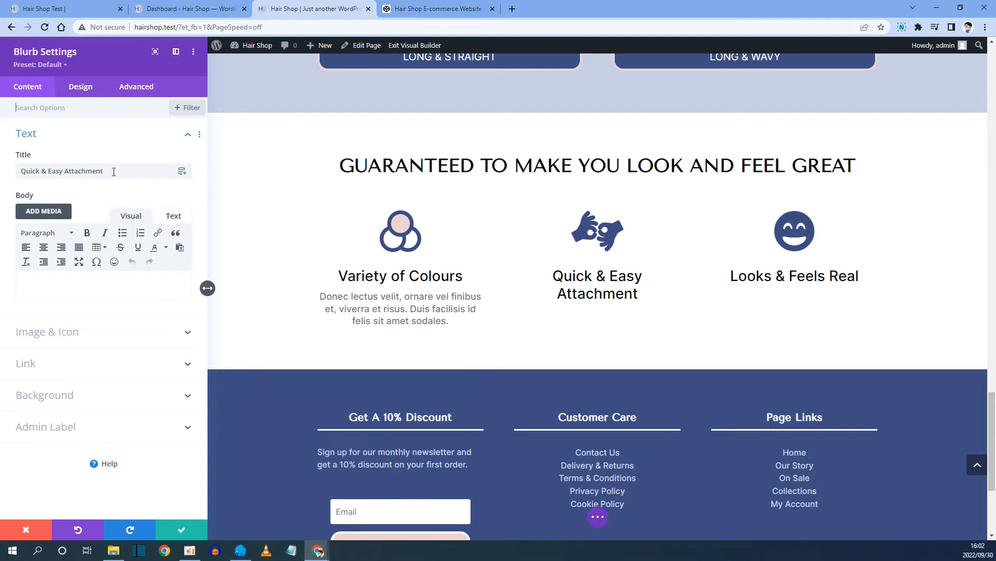
pyautogui.moveTo(114, 172); pyautogui.dragTo(20, 171)
pyautogui.rightClick(59, 173)
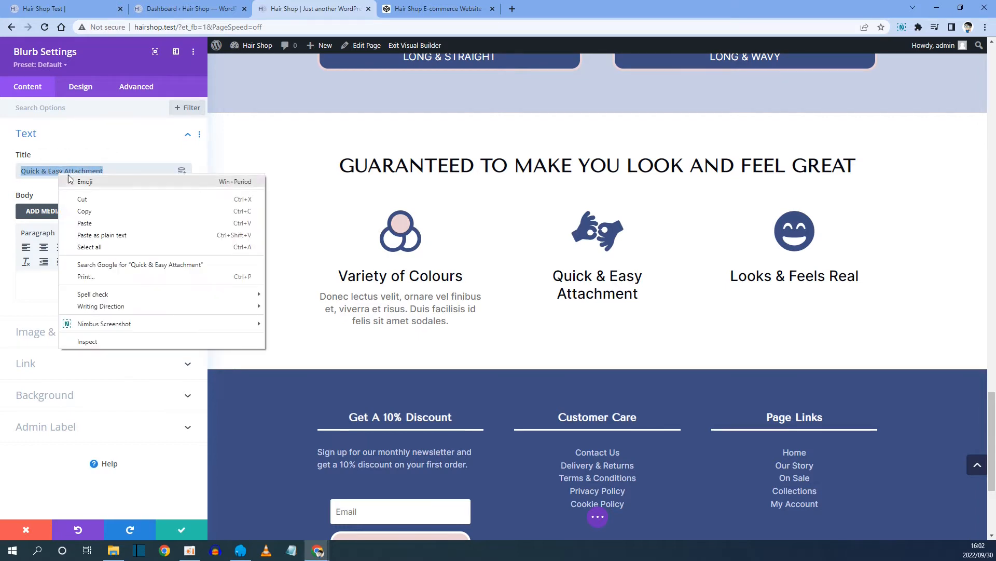
pyautogui.click(103, 223)
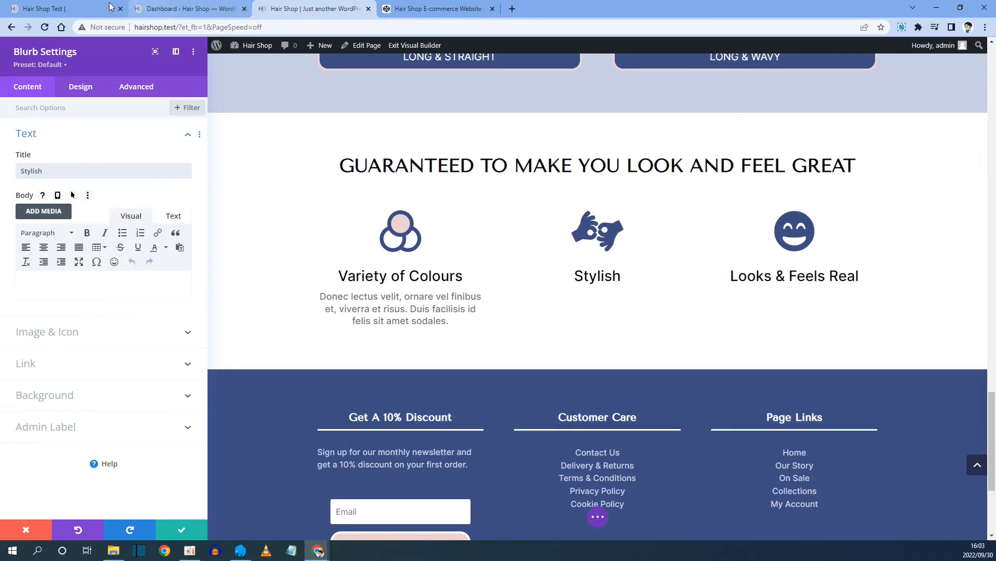
# Step: Fill the Stylish blurb's body with the "Nunc rutrum sem sed nisi facilisis" paragraph copied from the hair-shop-test.test page
pyautogui.click(62, 9)
pyautogui.moveTo(533, 387); pyautogui.dragTo(417, 324)
pyautogui.rightClick(438, 334)
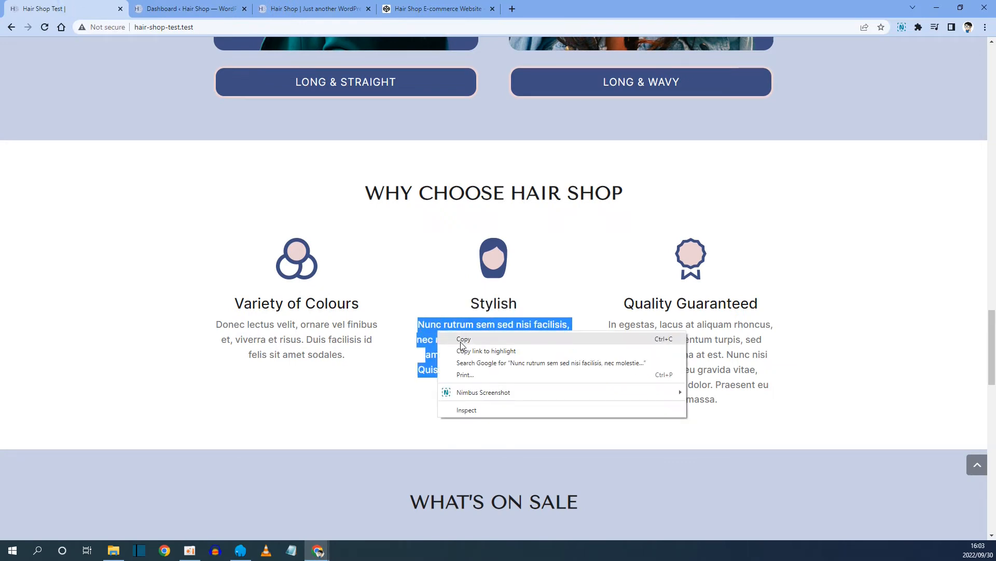
pyautogui.click(447, 338)
pyautogui.click(285, 6)
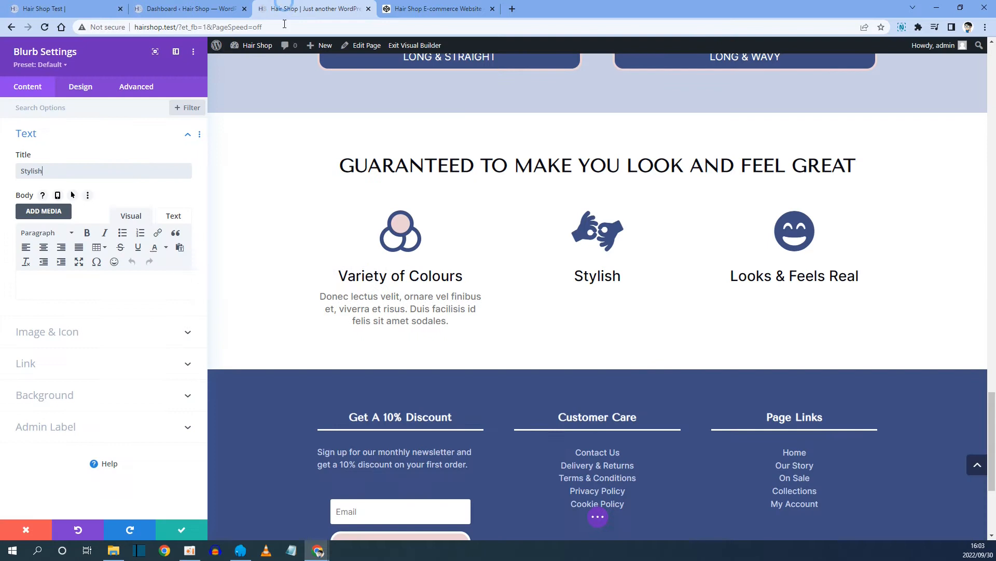
pyautogui.rightClick(70, 288)
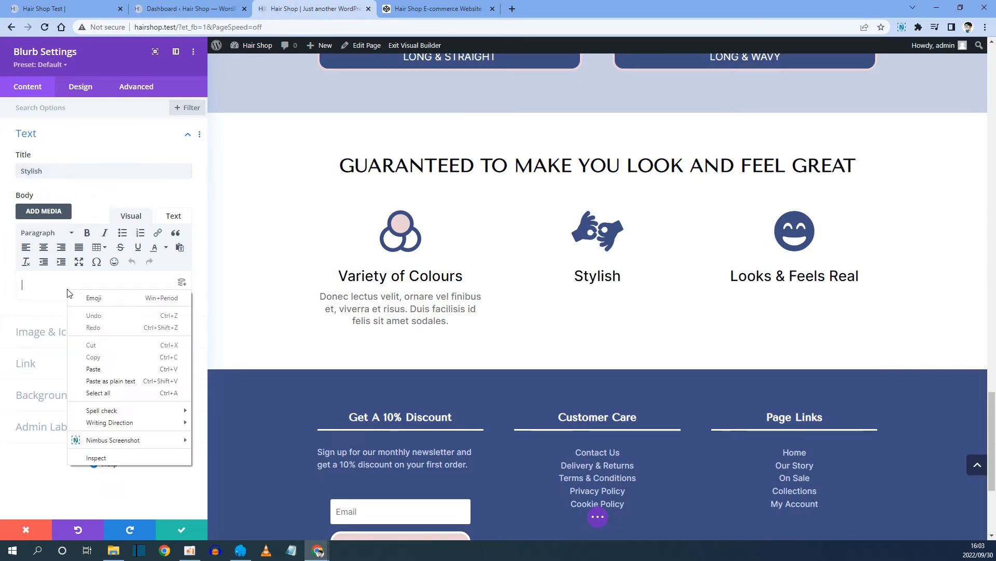
pyautogui.click(97, 369)
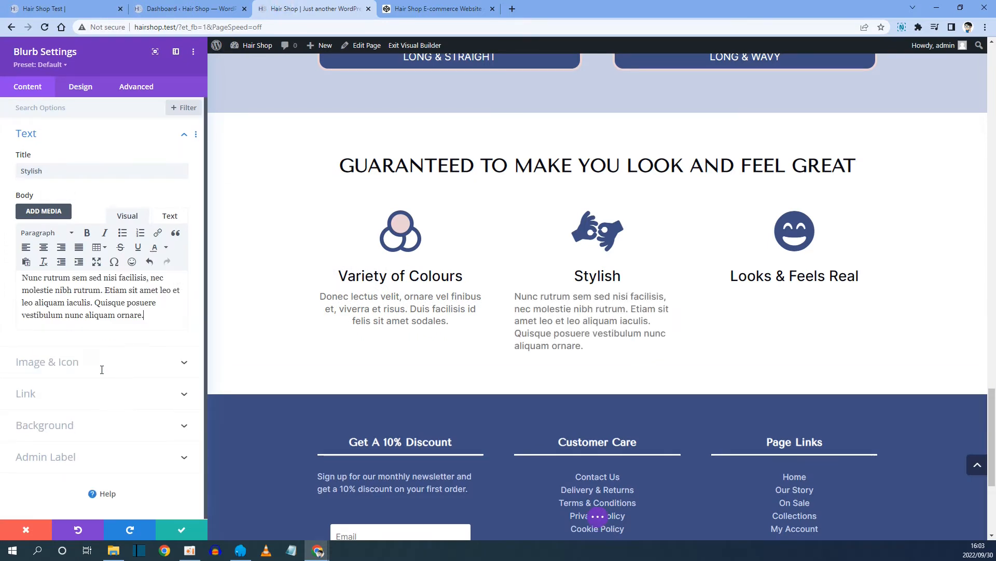
# Step: Turn off the Stylish blurb's icon and insert the style.png image from the media library instead
pyautogui.click(50, 371)
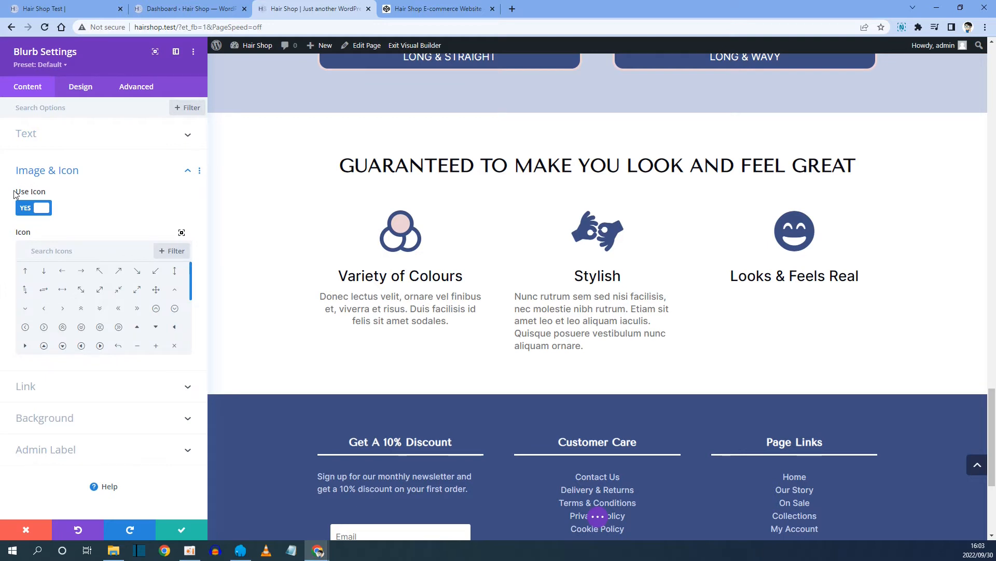
pyautogui.click(40, 209)
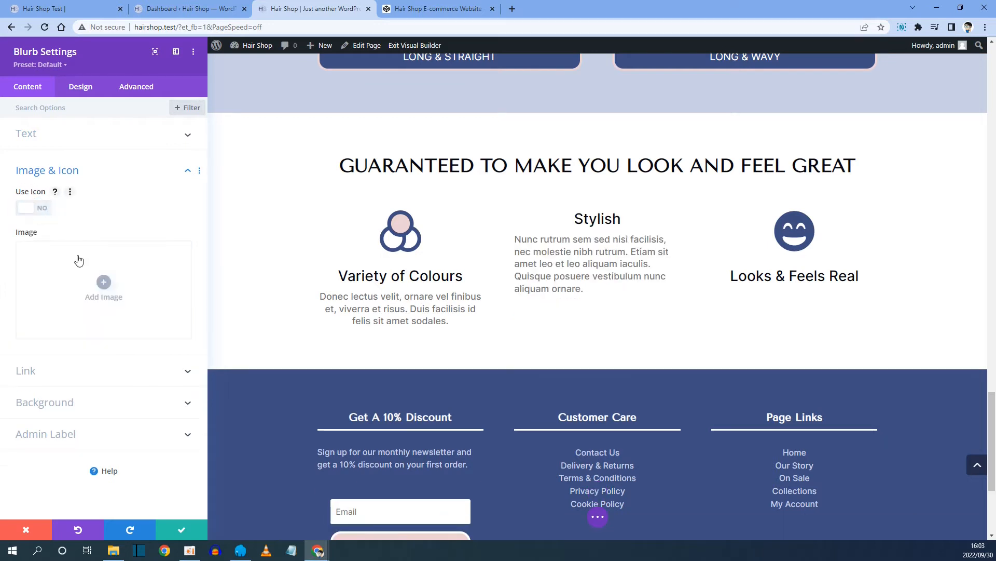
pyautogui.click(105, 288)
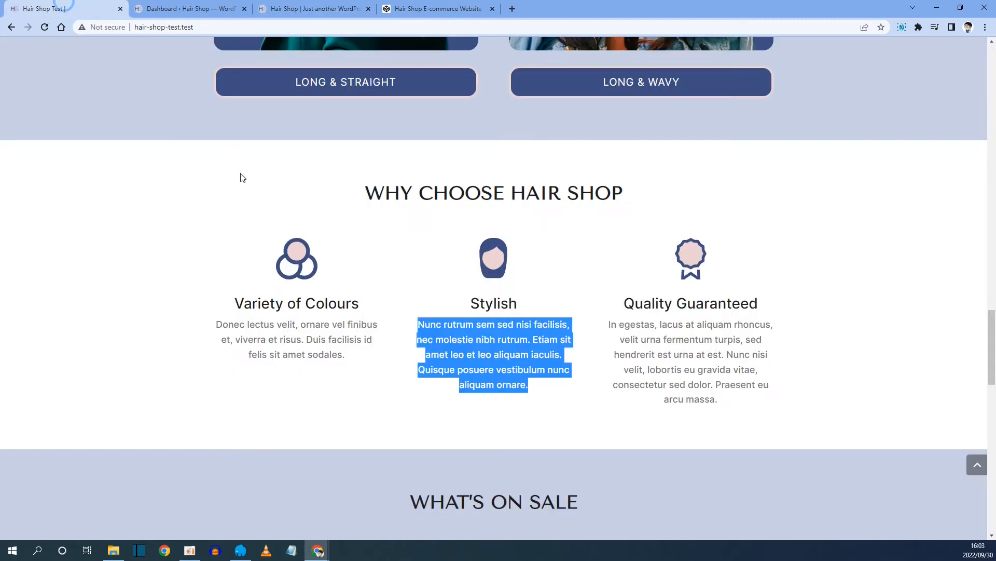
pyautogui.click(322, 10)
pyautogui.click(156, 173)
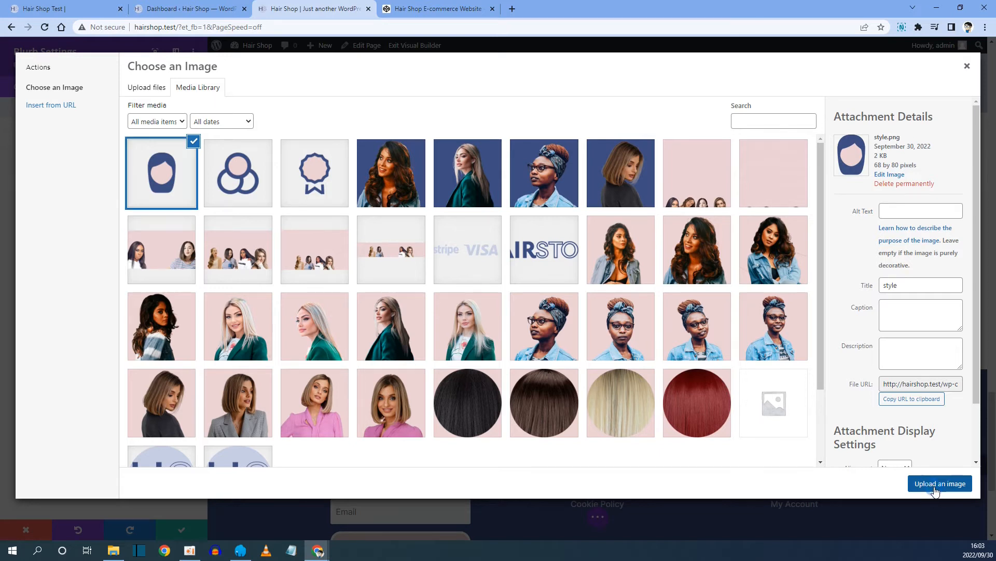
pyautogui.click(935, 485)
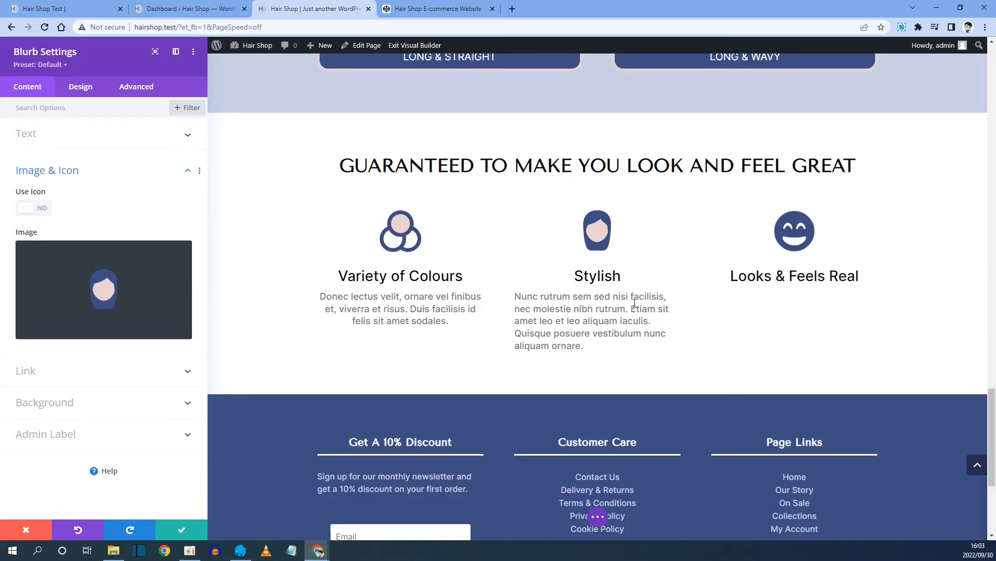
# Step: Centre the Stylish blurb's body text, set its phone text size to 16px, and save the blurb
pyautogui.click(514, 293)
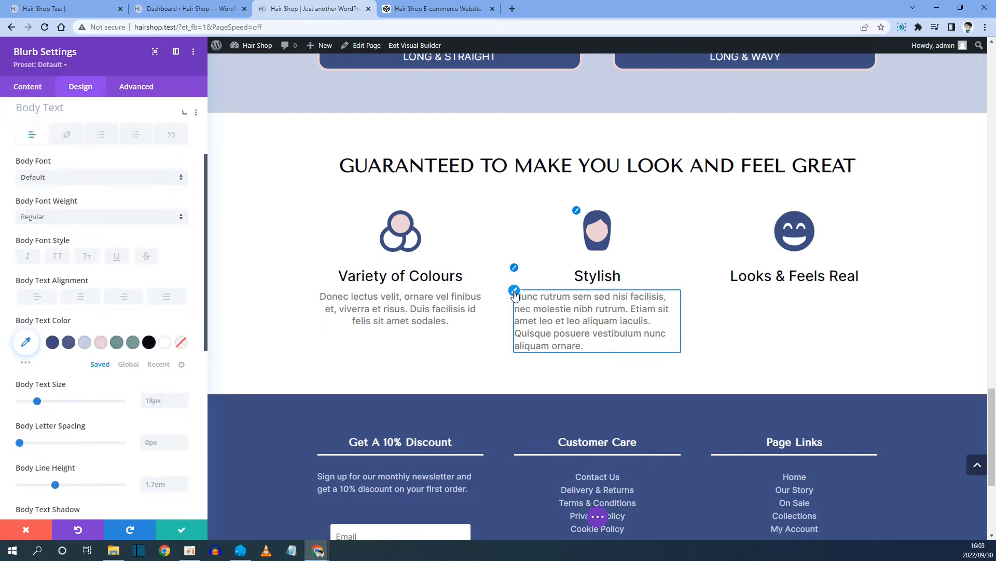
pyautogui.click(81, 301)
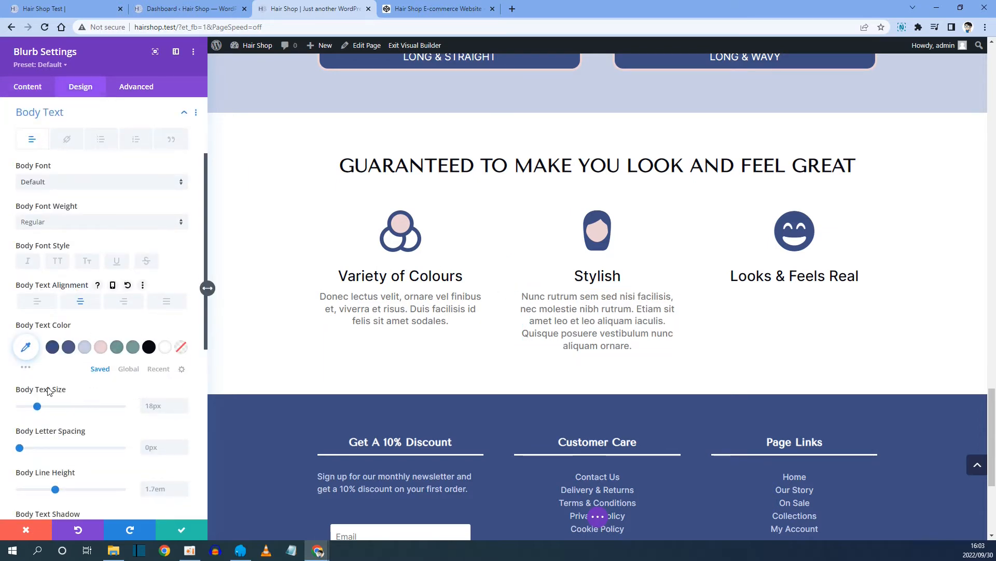
pyautogui.click(90, 390)
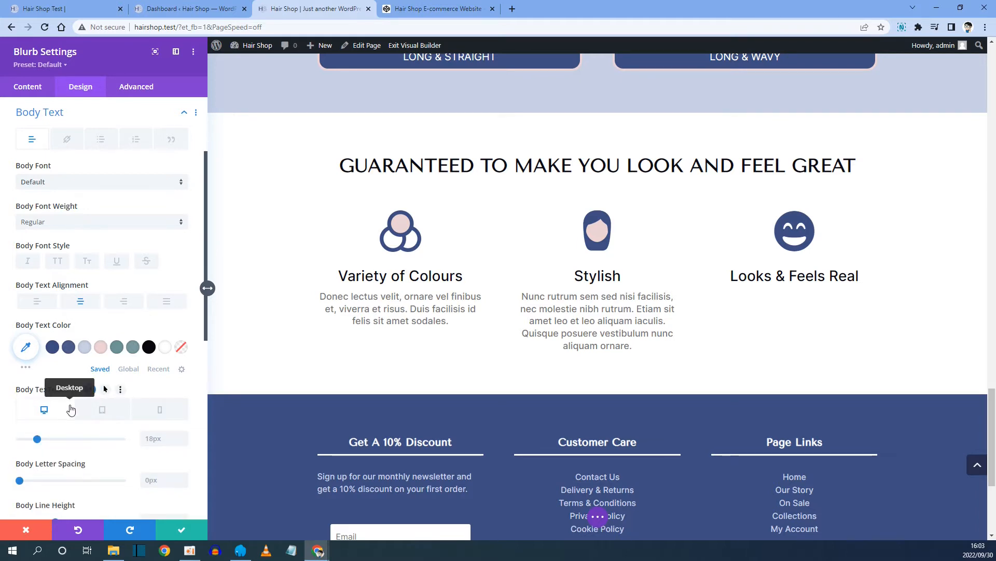
pyautogui.click(160, 410)
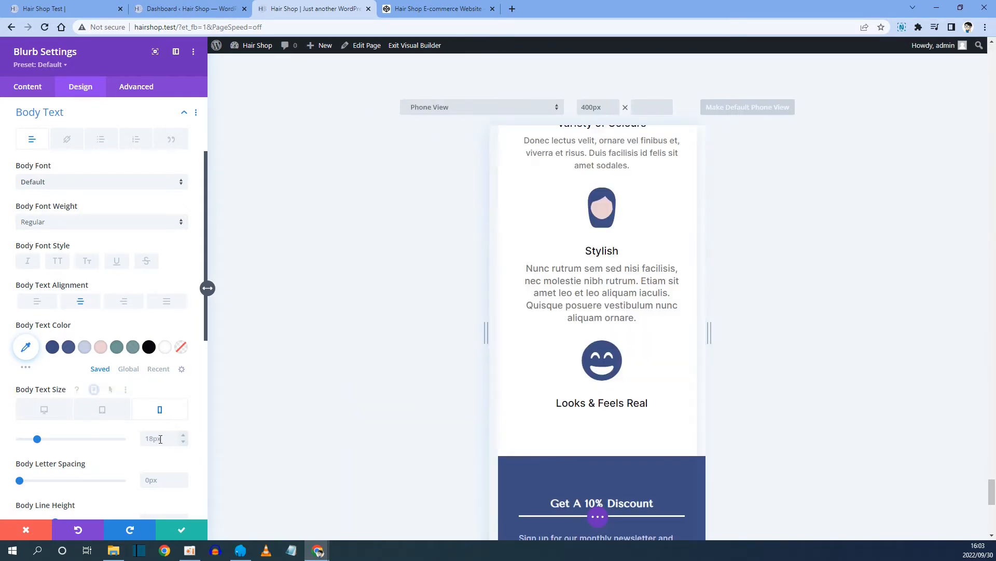
pyautogui.click(160, 439)
pyautogui.write('16')
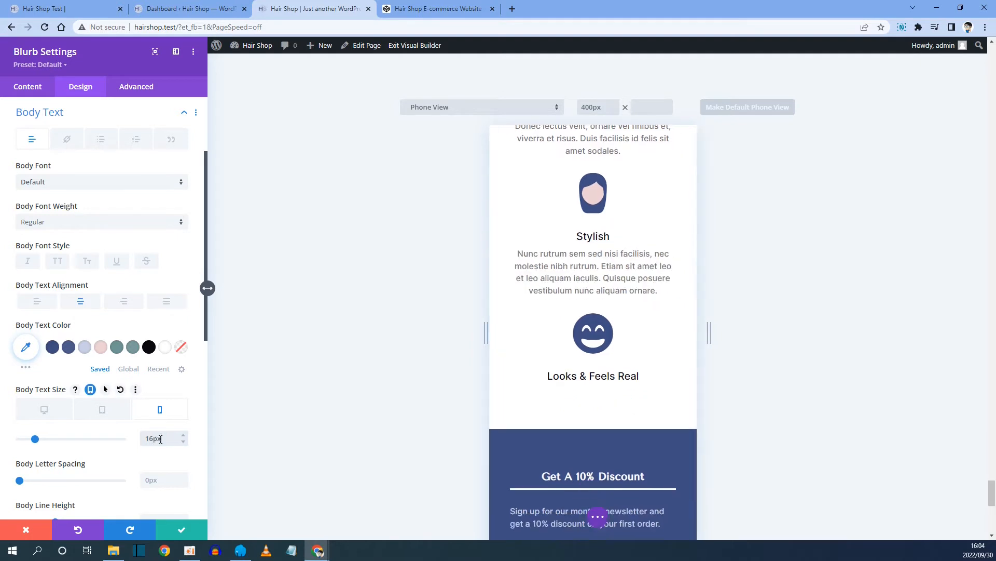
pyautogui.click(182, 529)
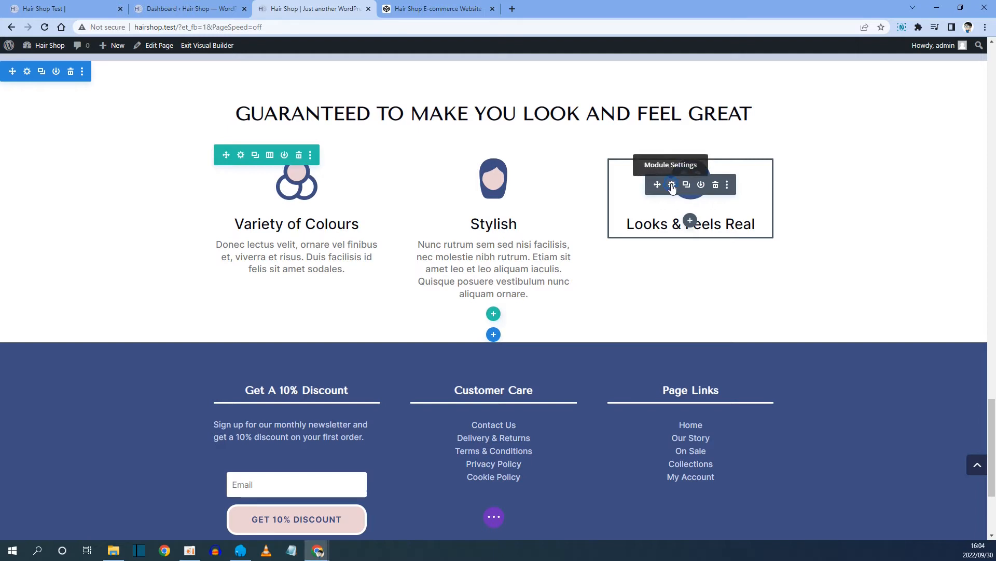
# Step: Replace the Looks & Feels Real blurb's title with "Quality Guaranteed", copied from the hair-shop-test.test page
pyautogui.click(673, 185)
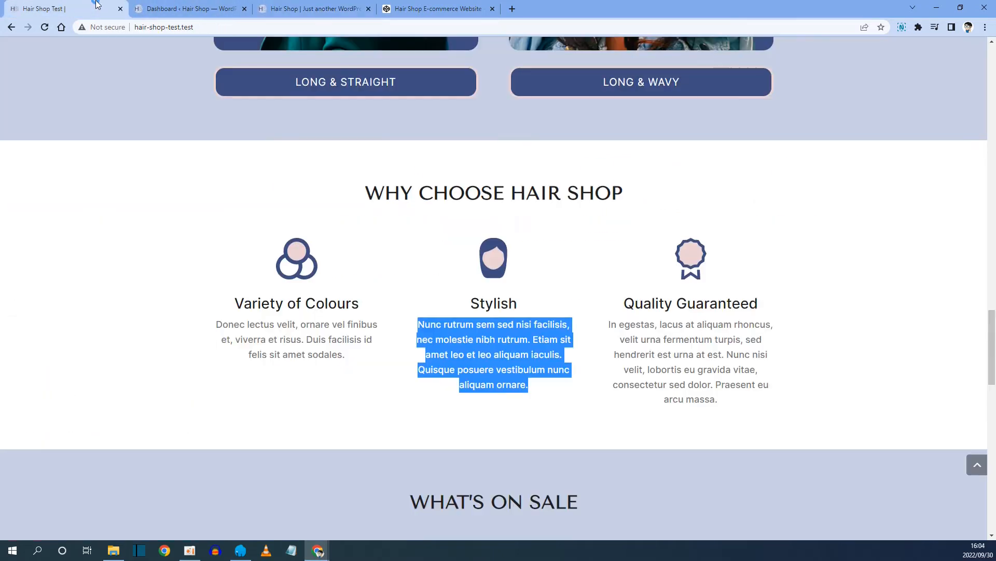
pyautogui.click(67, 9)
pyautogui.moveTo(620, 303); pyautogui.dragTo(757, 303)
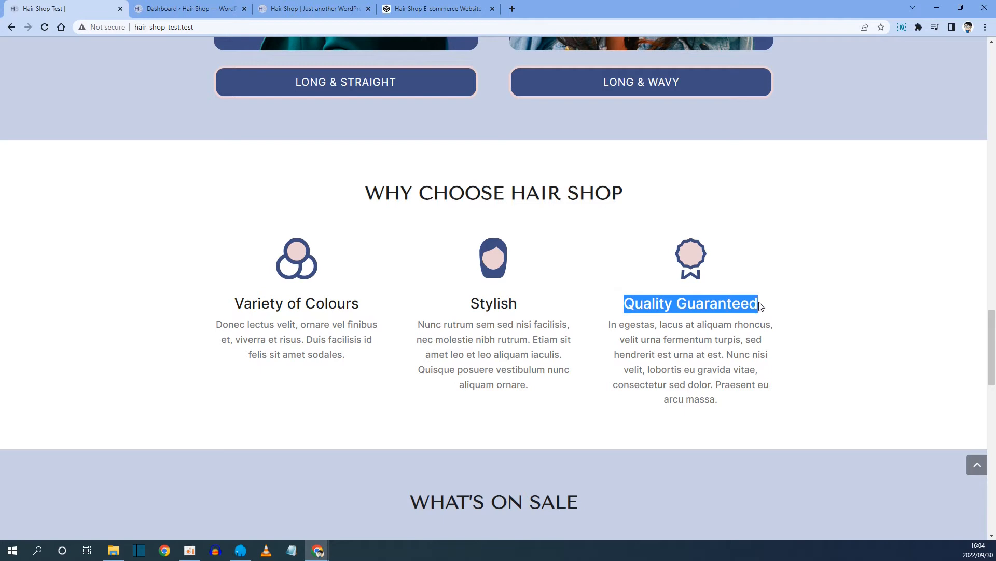
pyautogui.rightClick(751, 303)
pyautogui.click(774, 309)
pyautogui.click(311, 8)
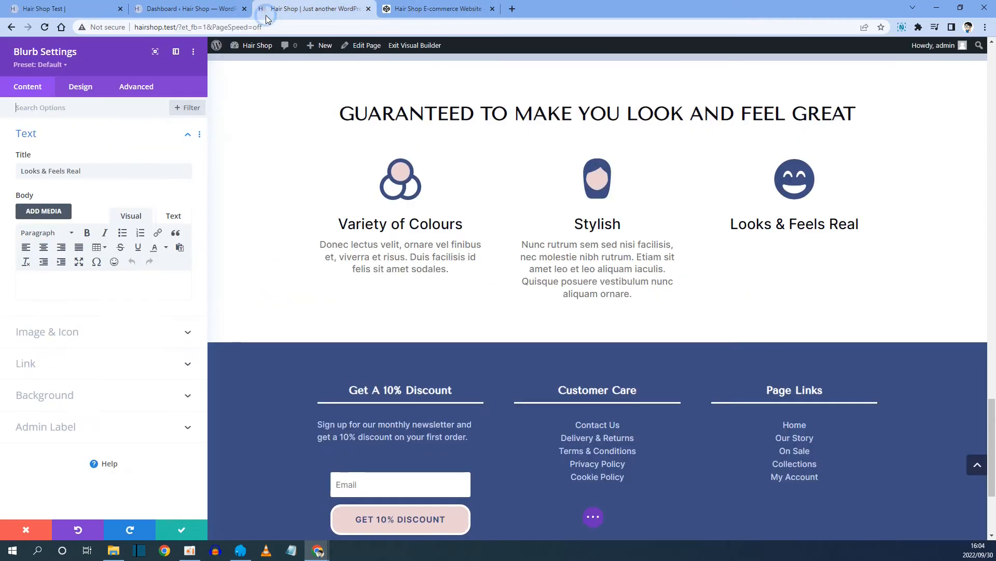
pyautogui.tripleClick(83, 174)
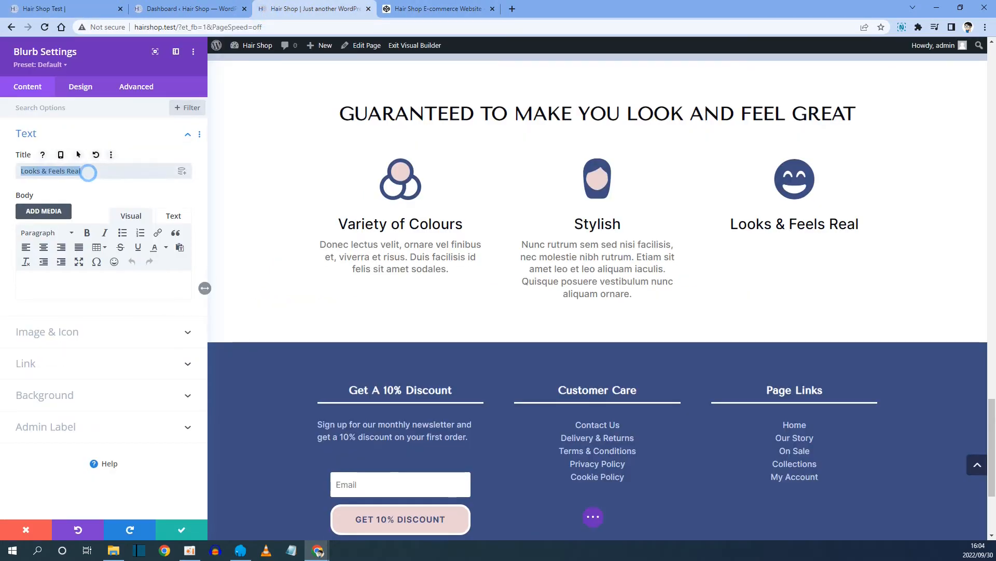
pyautogui.rightClick(40, 176)
pyautogui.click(77, 223)
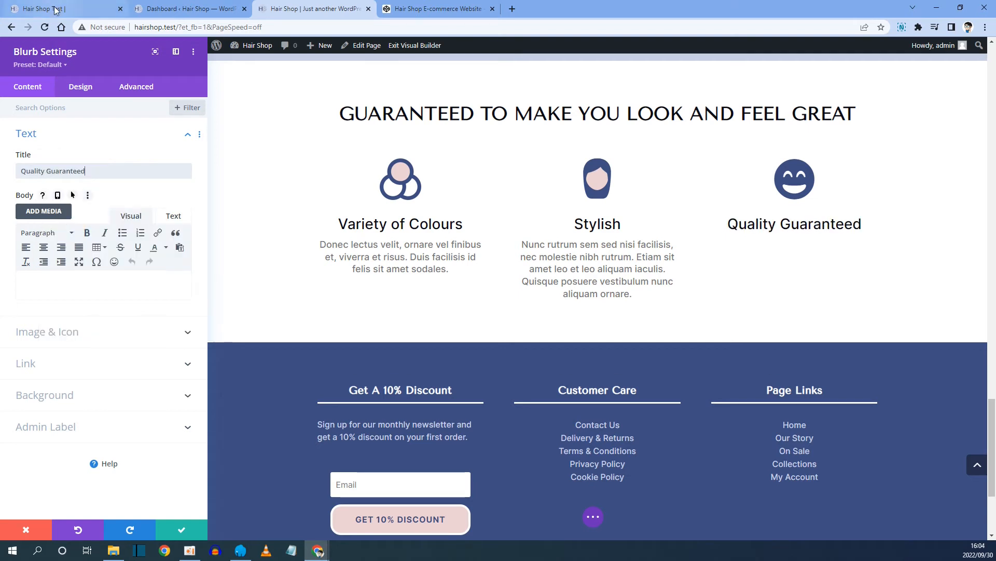
# Step: Fill the Quality Guaranteed blurb's body with the "In egestas, lacus at aliquam rhoncus" paragraph copied from the hair-shop-test.test page
pyautogui.click(52, 8)
pyautogui.moveTo(722, 405); pyautogui.dragTo(606, 330)
pyautogui.rightClick(657, 338)
pyautogui.click(630, 343)
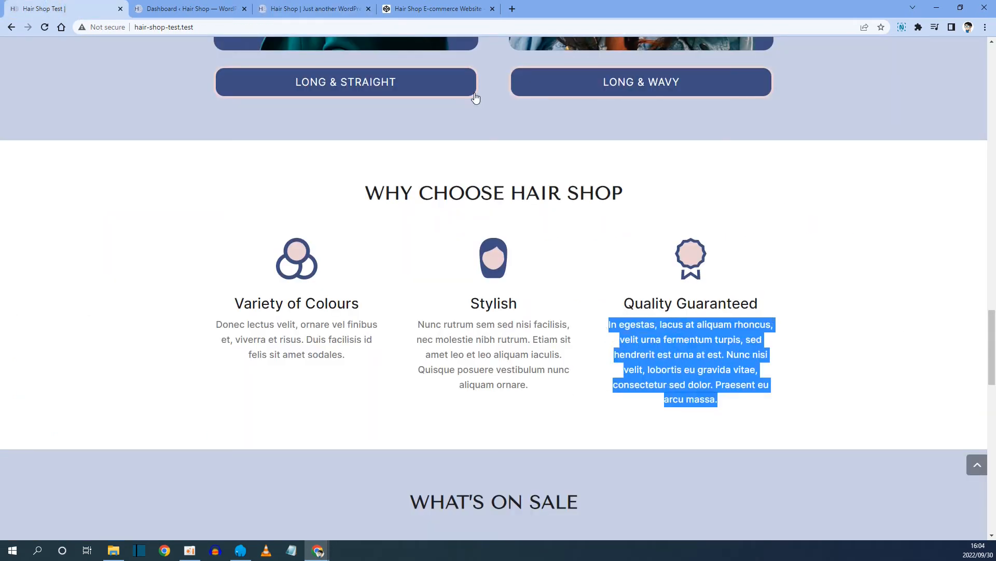
pyautogui.click(307, 5)
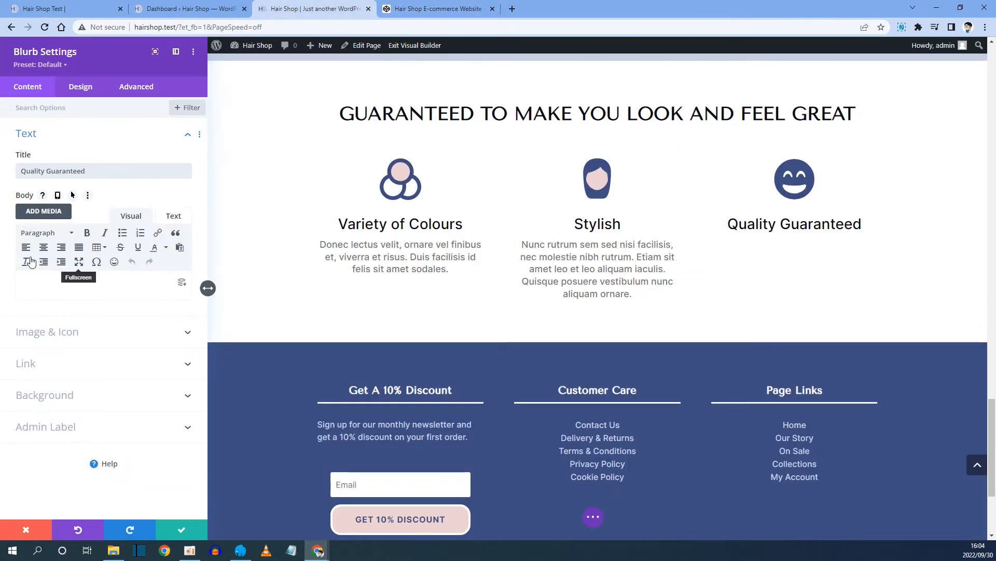
pyautogui.click(37, 280)
pyautogui.rightClick(37, 280)
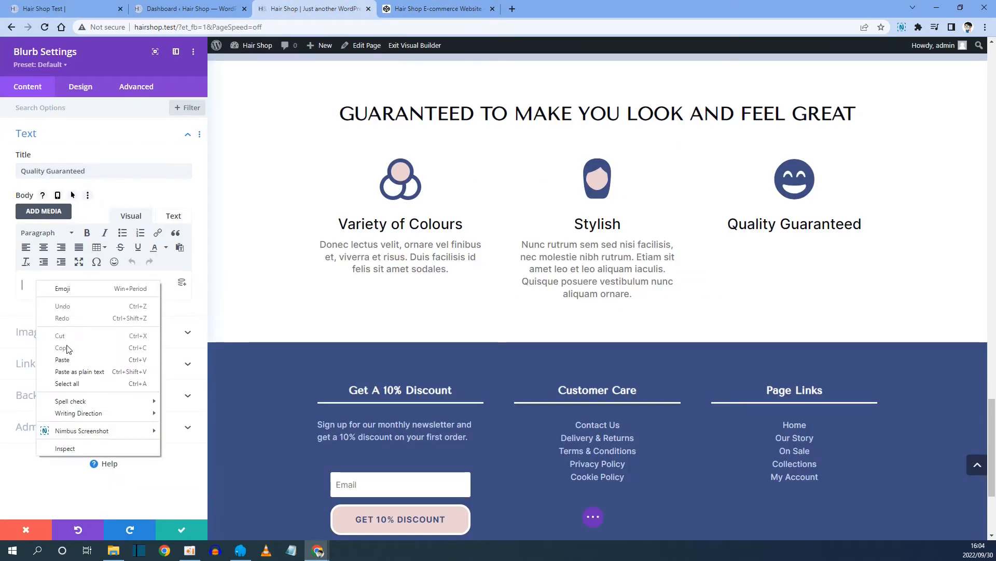
pyautogui.click(65, 360)
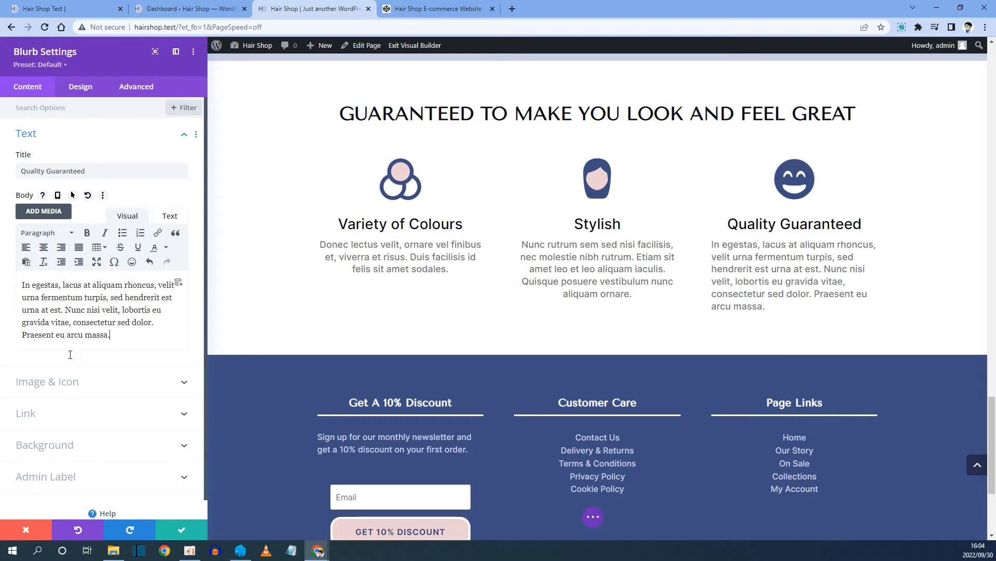
# Step: Turn off the Quality Guaranteed blurb's icon and insert the rosette badge image from the media library instead
pyautogui.click(66, 382)
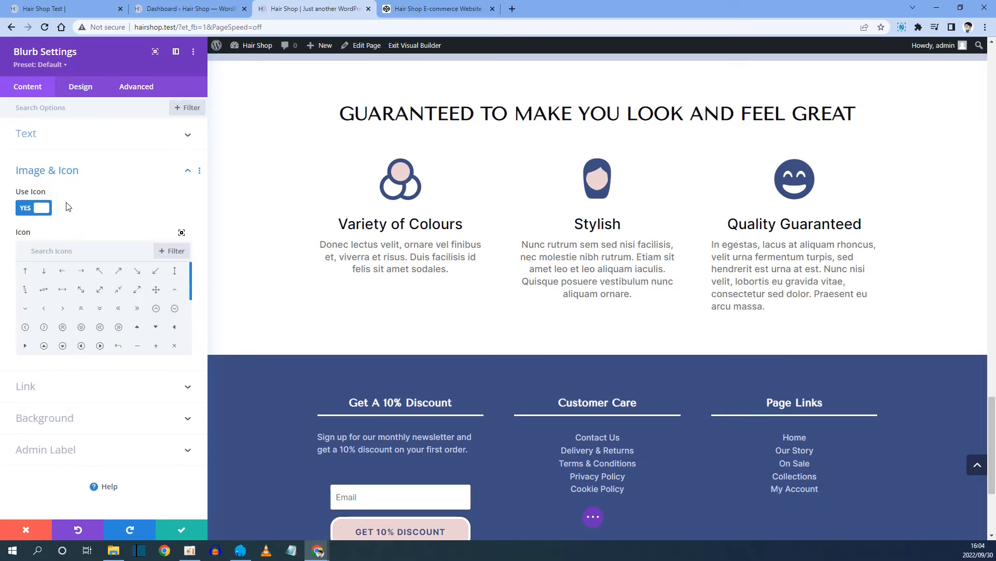
pyautogui.click(42, 210)
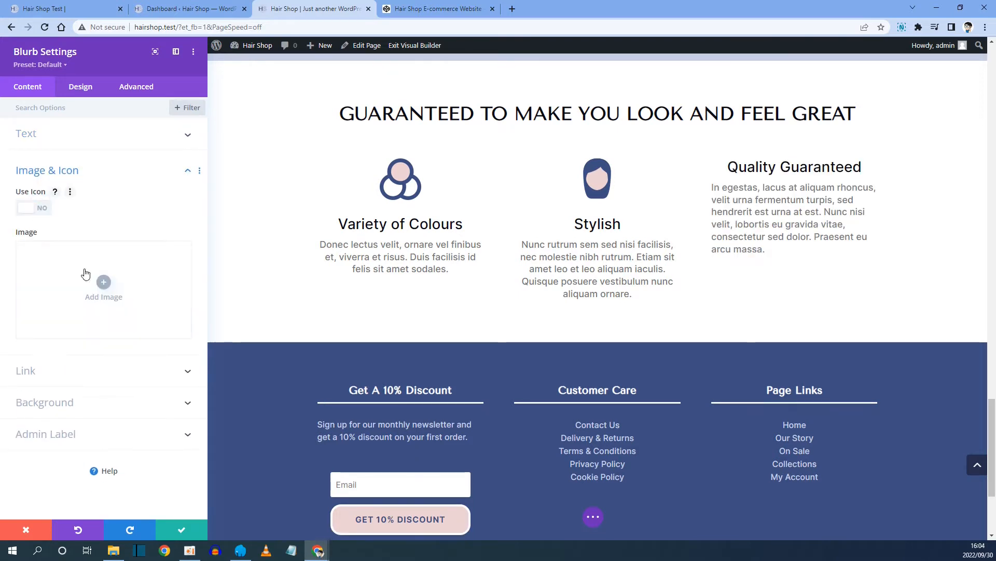
pyautogui.click(103, 283)
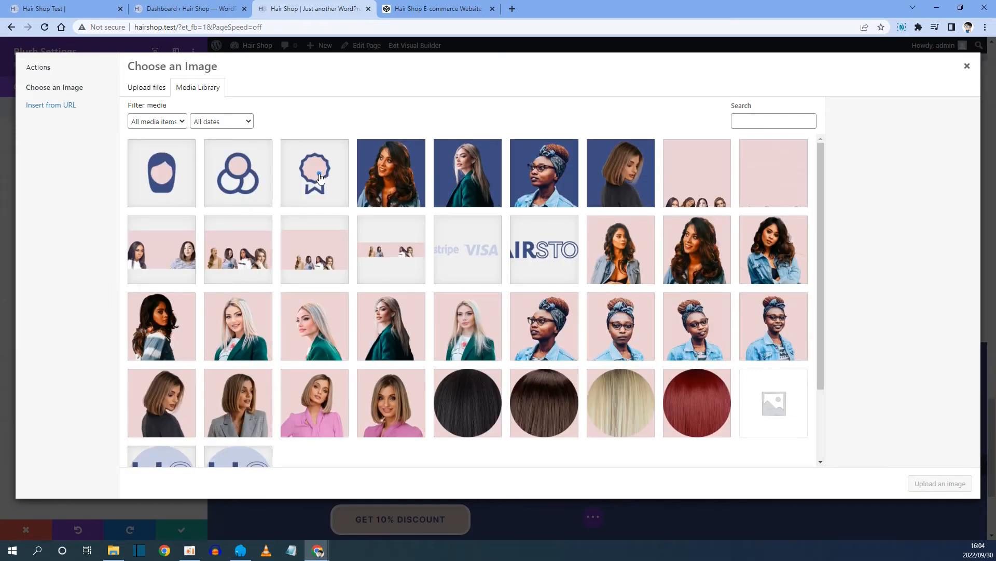
pyautogui.click(321, 179)
pyautogui.click(940, 484)
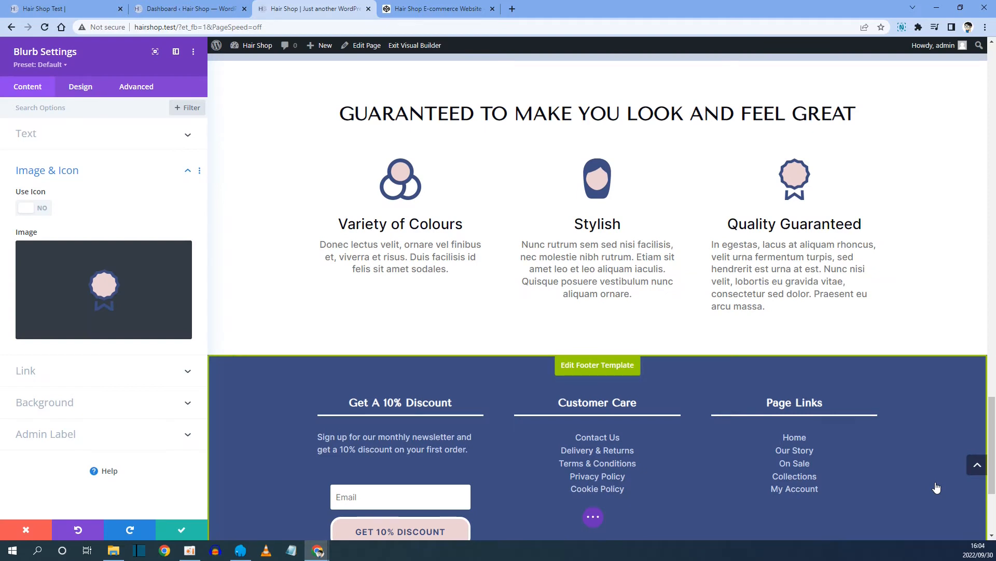
# Step: Centre the Quality Guaranteed blurb's body text, set its phone text size to 16px, and save the blurb
pyautogui.click(712, 238)
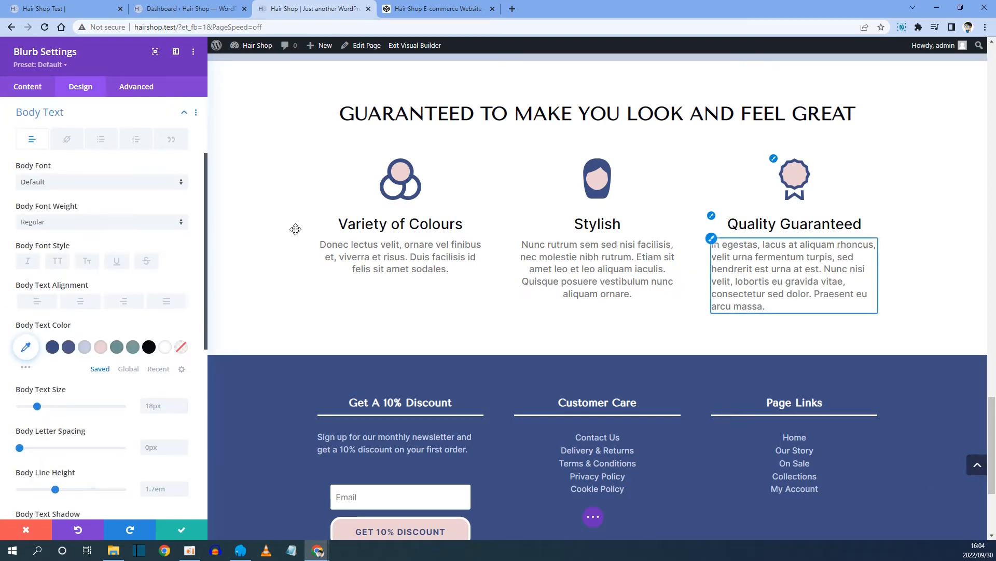
pyautogui.click(80, 301)
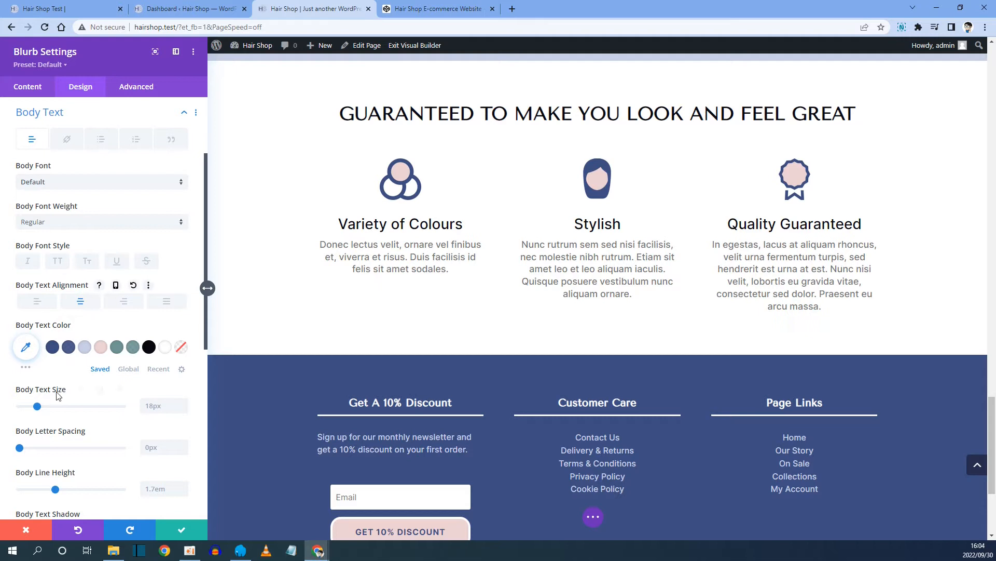
pyautogui.click(91, 391)
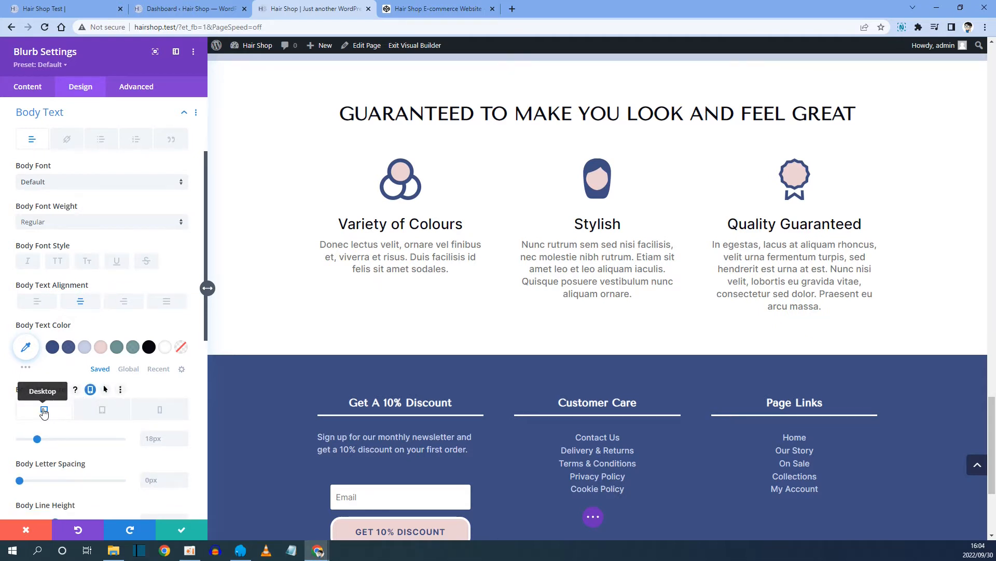
pyautogui.click(158, 417)
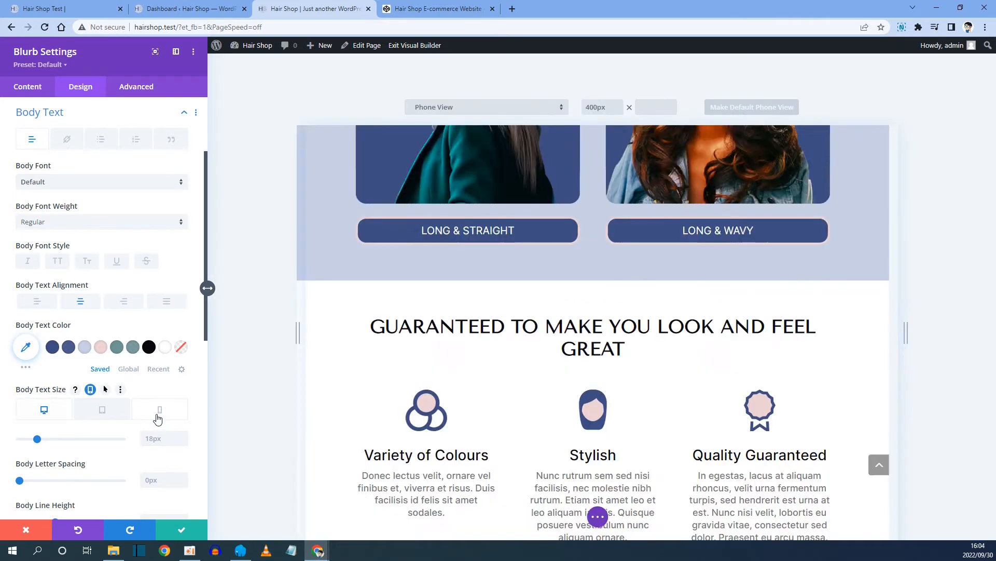
pyautogui.click(151, 440)
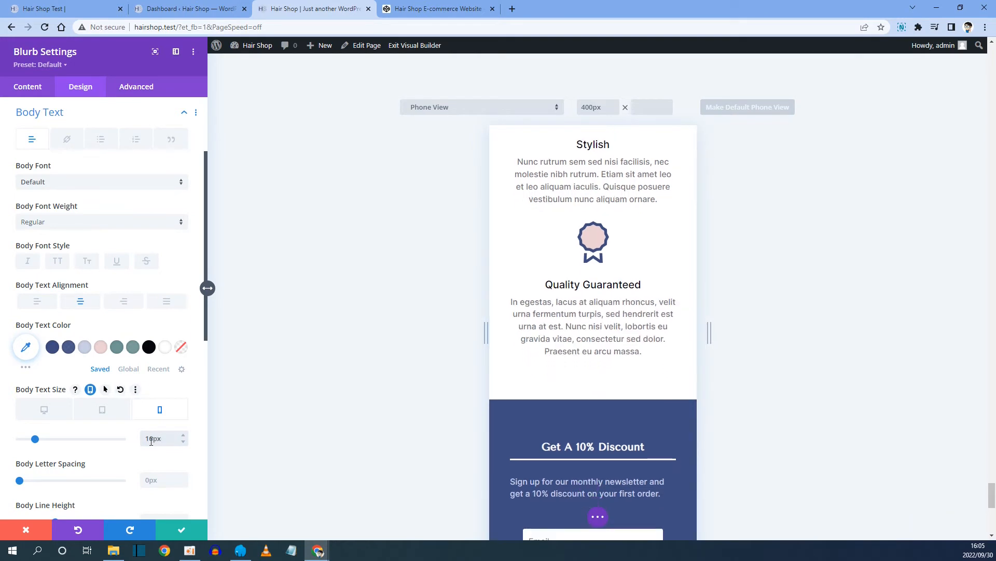
pyautogui.click(54, 412)
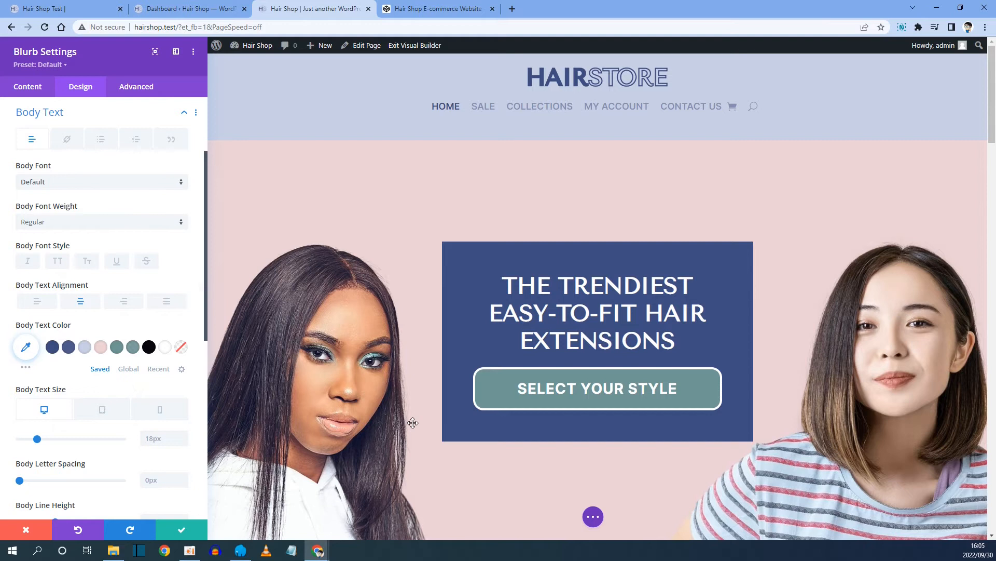
pyautogui.scroll(-10, 413, 423)
pyautogui.scroll(-8, 412, 423)
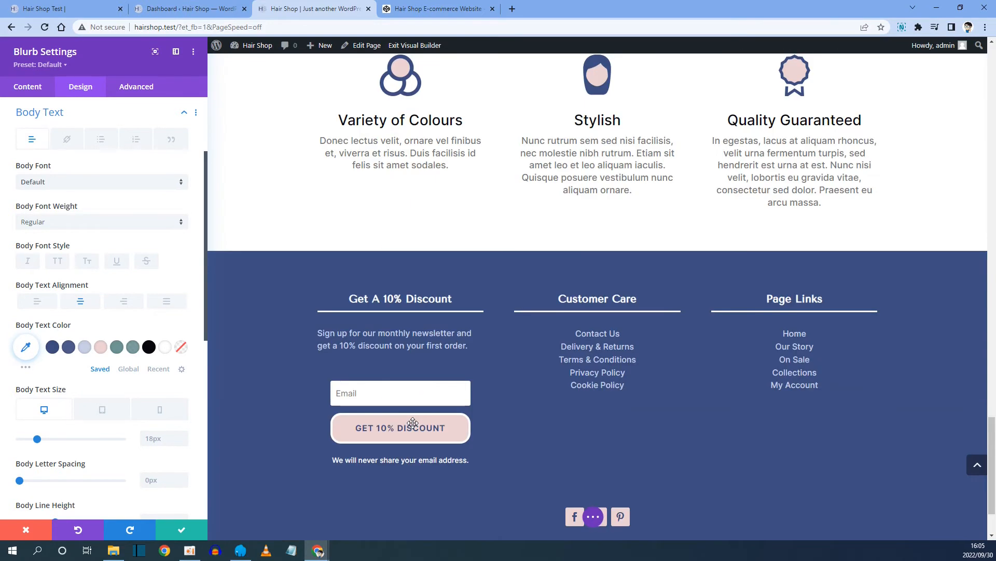
pyautogui.scroll(3, 412, 420)
pyautogui.click(182, 530)
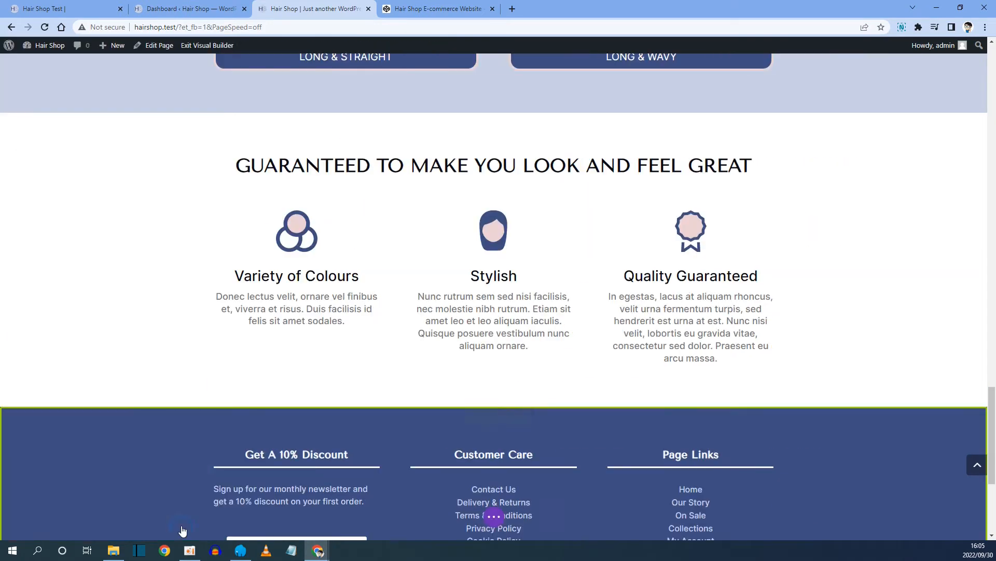
# Step: Check the three-blurb section's layout in tablet and phone views, and return to desktop view
pyautogui.click(493, 515)
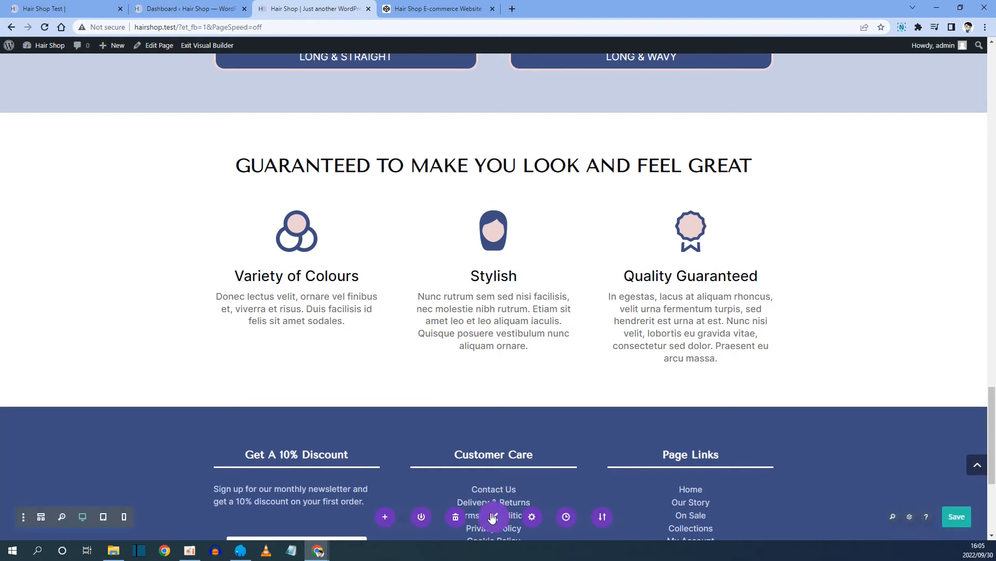
pyautogui.click(103, 517)
pyautogui.scroll(-6, 327, 449)
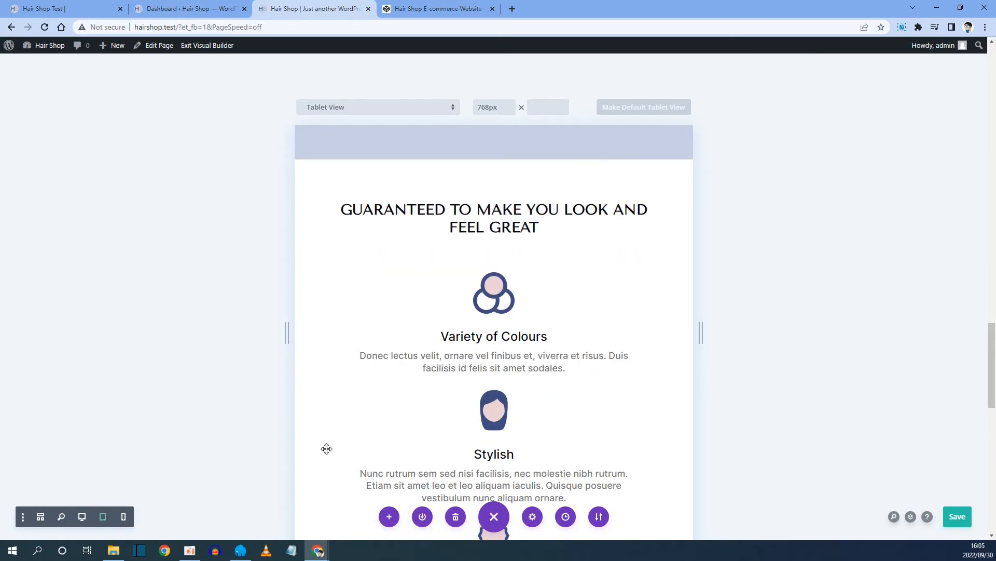
pyautogui.scroll(4, 416, 220)
pyautogui.scroll(-4, 450, 291)
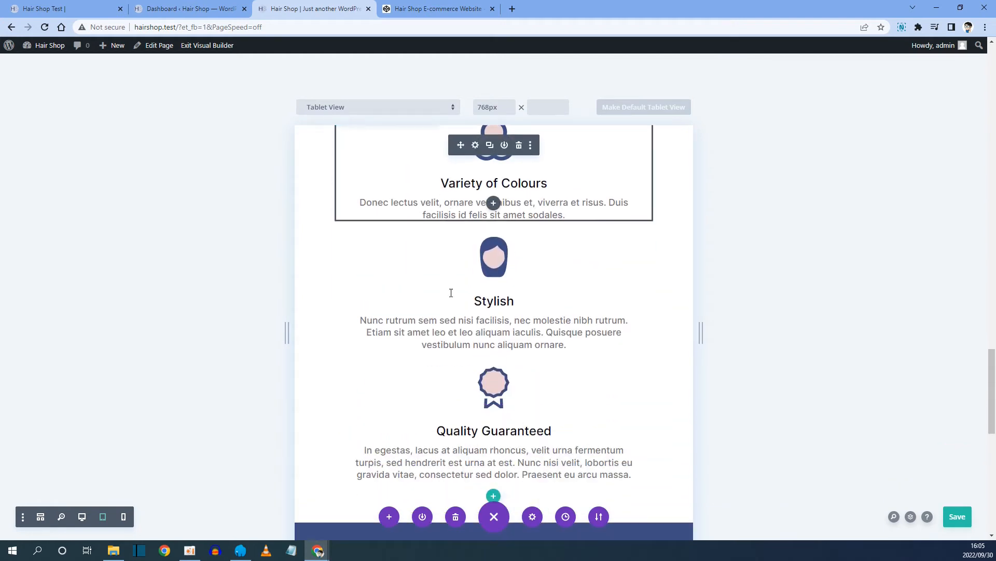
pyautogui.click(123, 517)
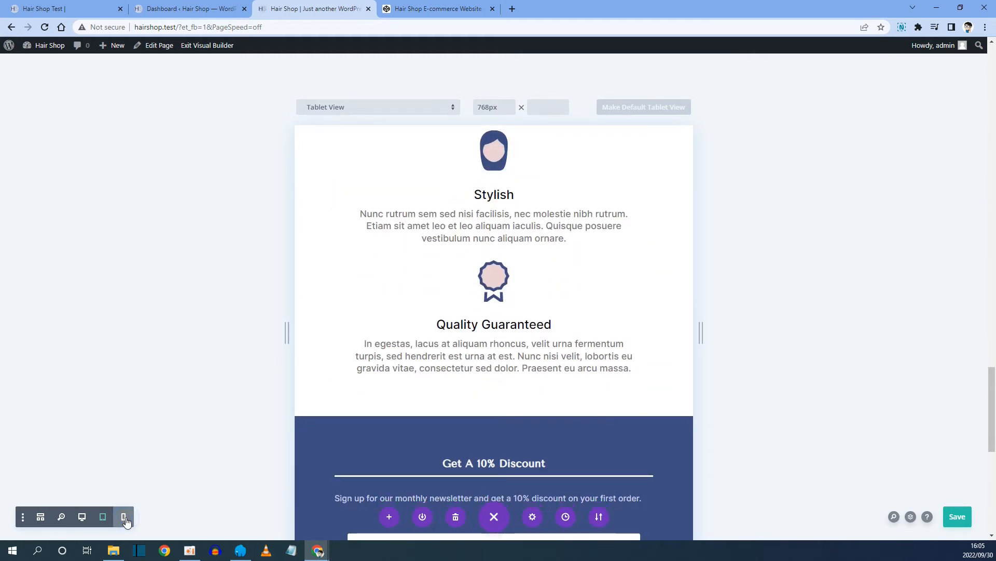
pyautogui.scroll(4, 483, 411)
pyautogui.scroll(-5, 485, 411)
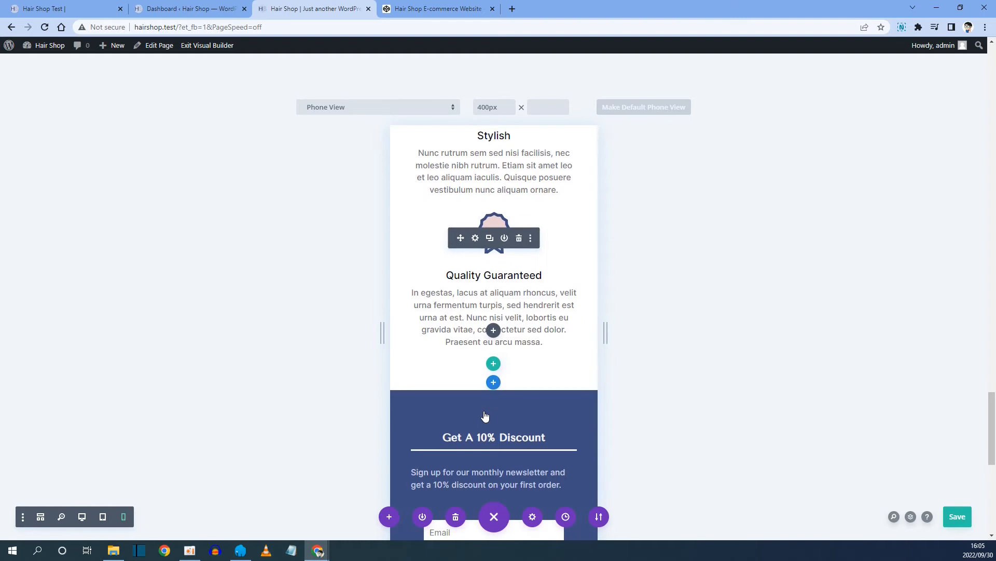
pyautogui.click(82, 517)
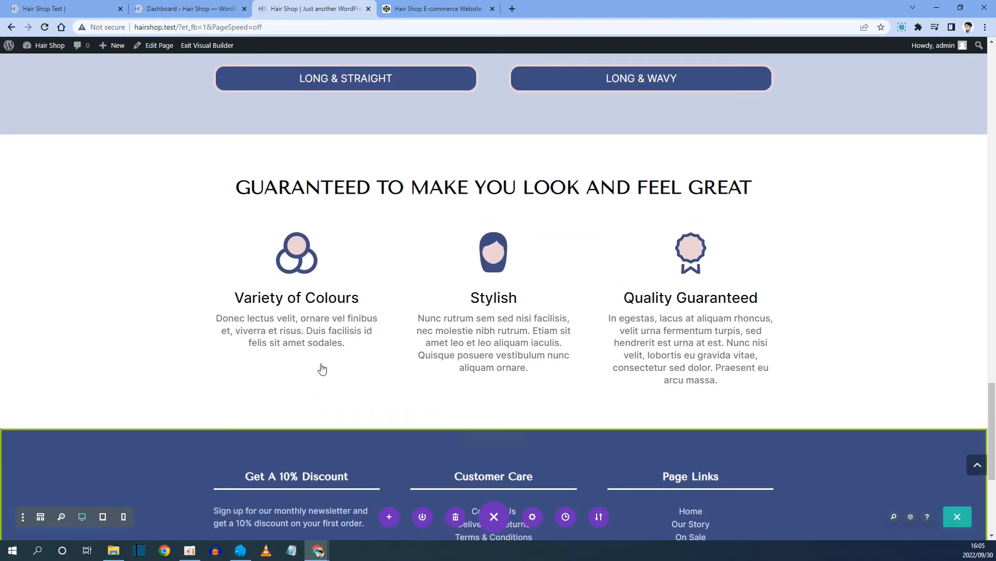
# Step: Check the What's on Sale section on the hair-shop-test.test page and duplicate the finished three-blurb section on the hairshop.test page
pyautogui.click(48, 7)
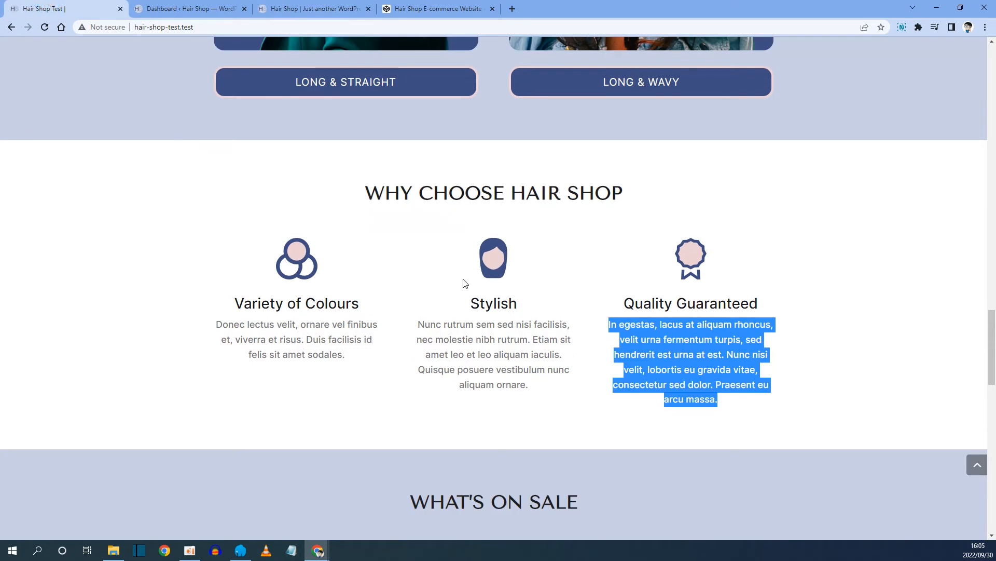
pyautogui.scroll(-6, 465, 283)
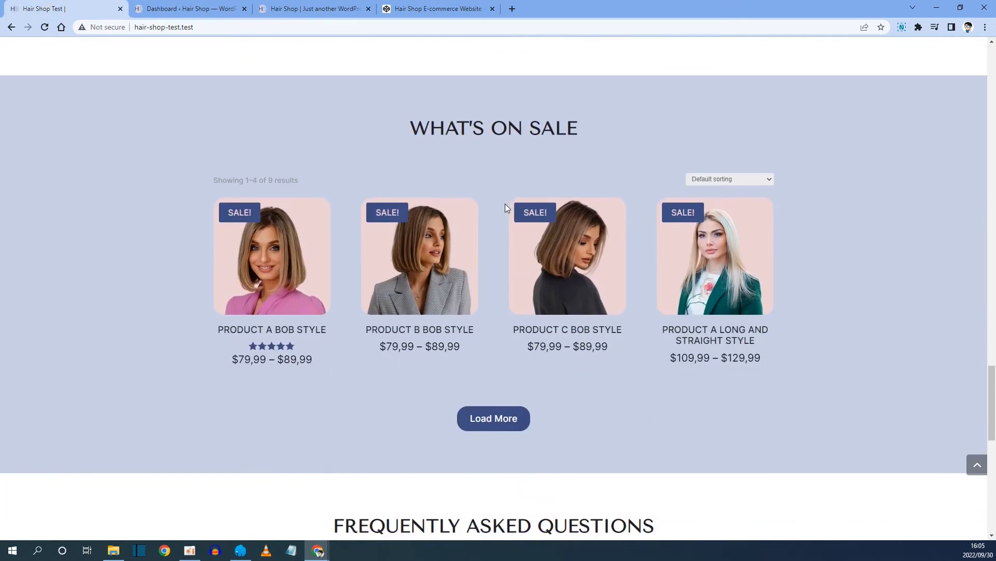
pyautogui.click(300, 9)
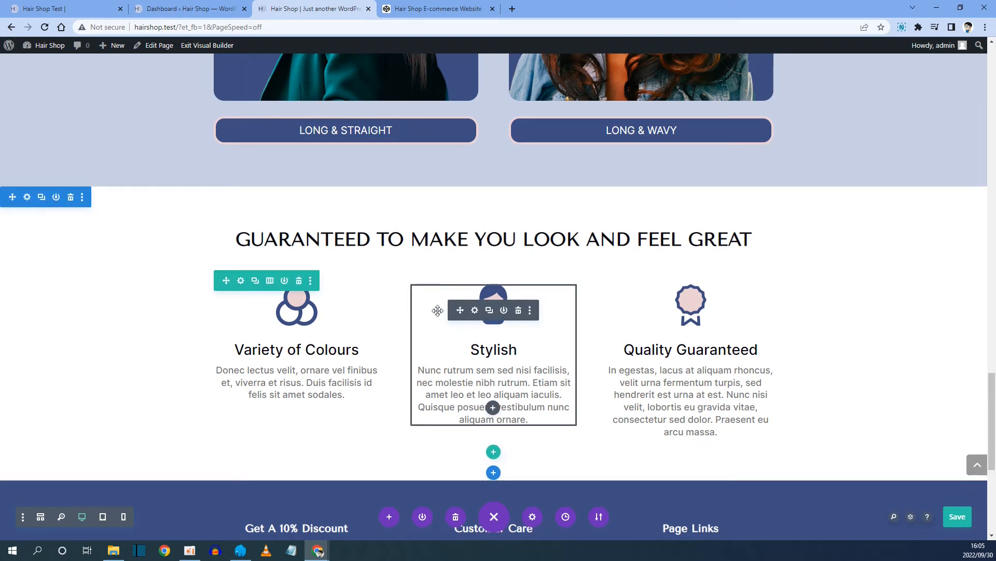
pyautogui.click(41, 198)
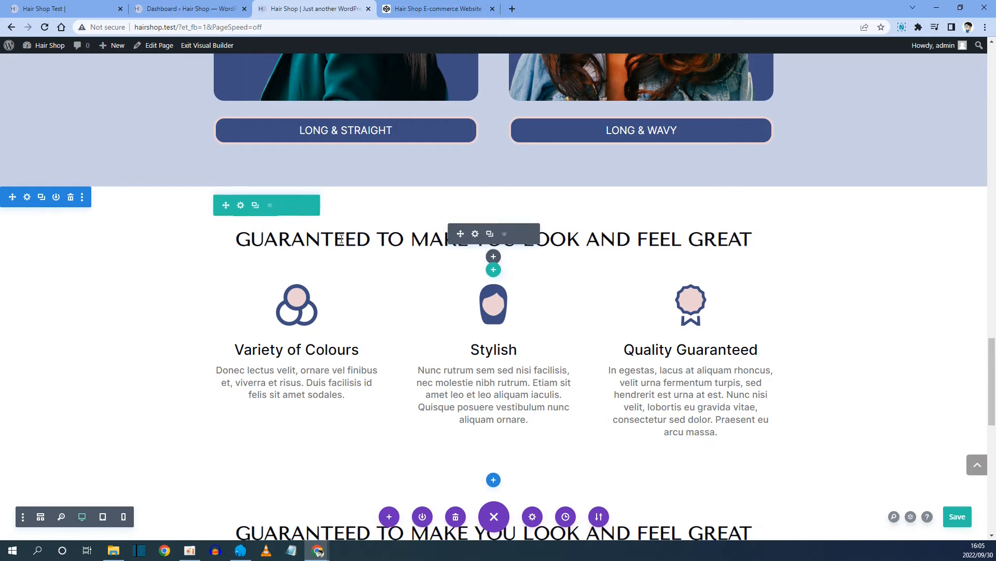
# Step: Replace the duplicated section's heading with "WHAT'S ON SALE", copied from the hair-shop-test.test page, and save the text module
pyautogui.scroll(-1, 419, 241)
pyautogui.scroll(-3, 418, 241)
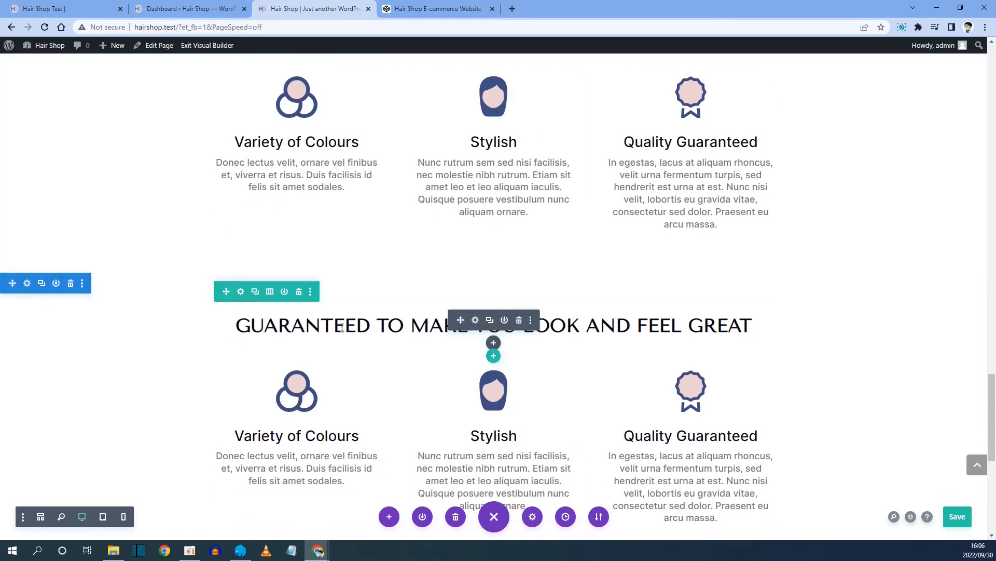
pyautogui.click(476, 320)
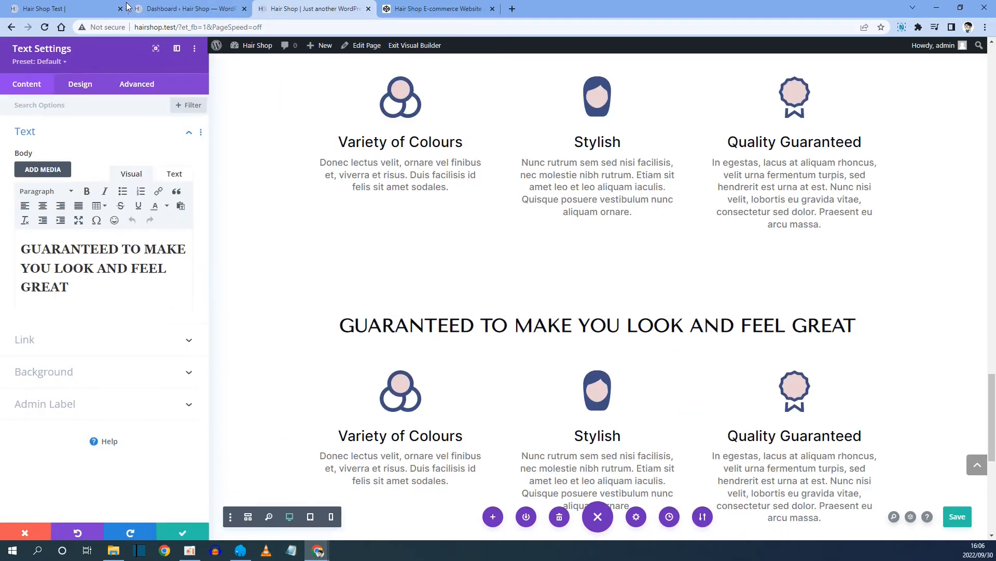
pyautogui.hotkey('ctrl', '1')
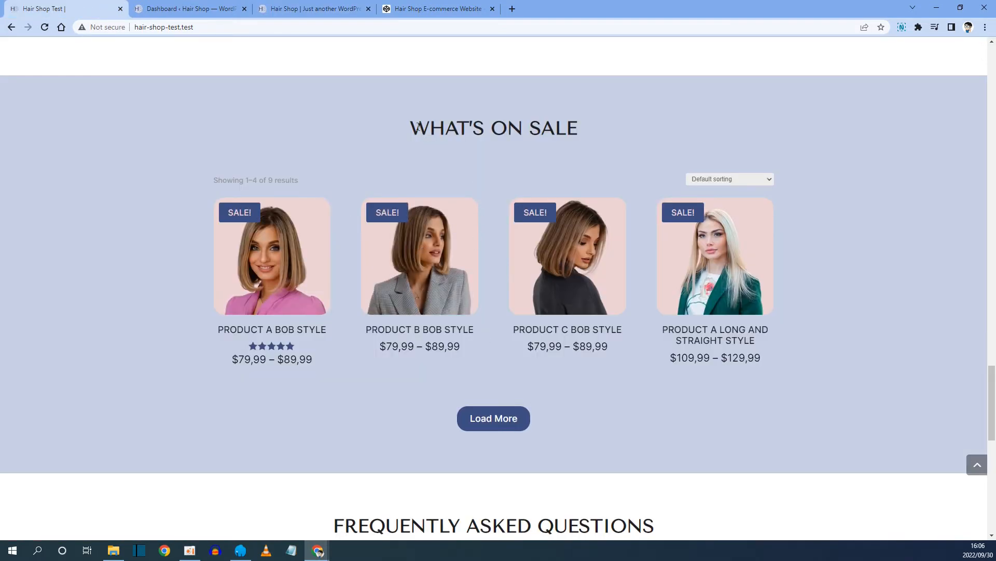
pyautogui.moveTo(408, 129); pyautogui.dragTo(583, 131)
pyautogui.rightClick(583, 131)
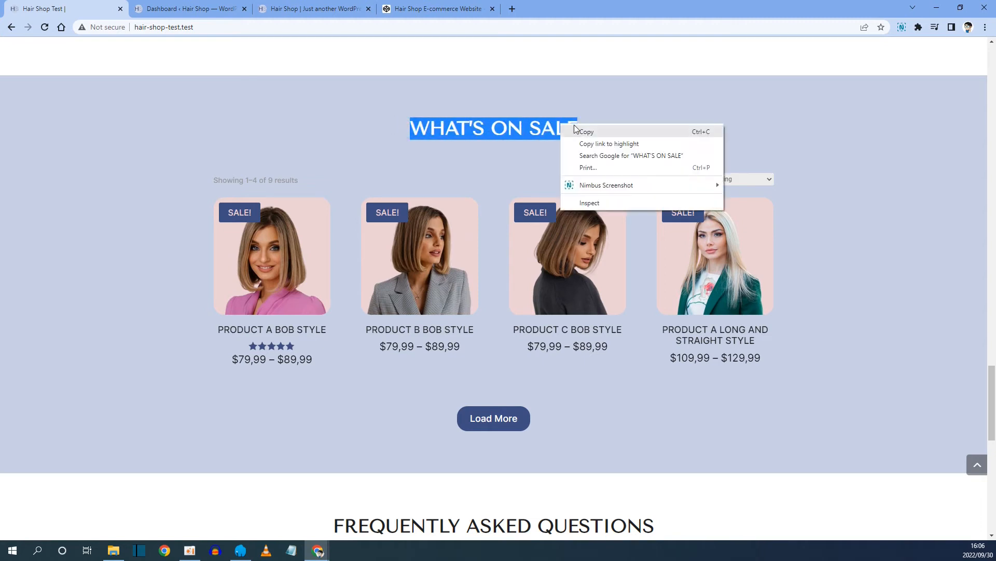
pyautogui.click(585, 132)
pyautogui.click(311, 9)
pyautogui.moveTo(103, 290); pyautogui.dragTo(21, 248)
pyautogui.rightClick(59, 259)
pyautogui.click(103, 310)
pyautogui.click(185, 529)
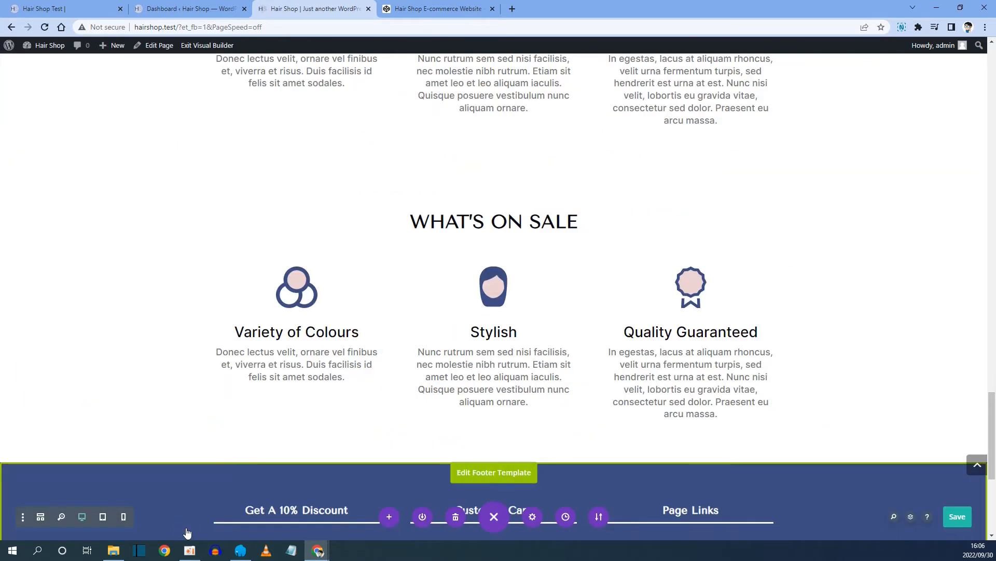
# Step: Delete the Variety of Colours, Stylish and Quality Guaranteed blurbs from the What's on Sale section
pyautogui.moveTo(303, 287)
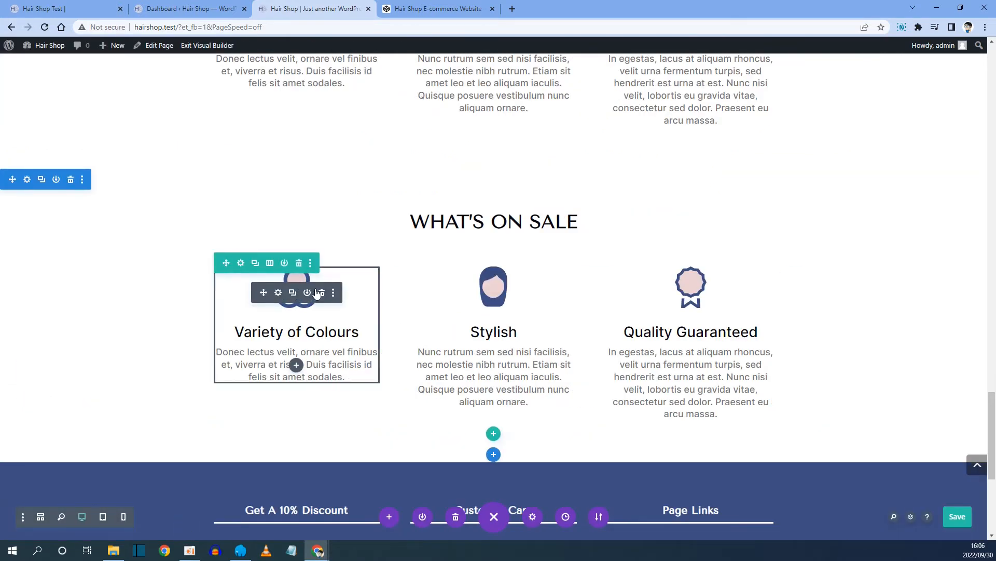
pyautogui.click(322, 293)
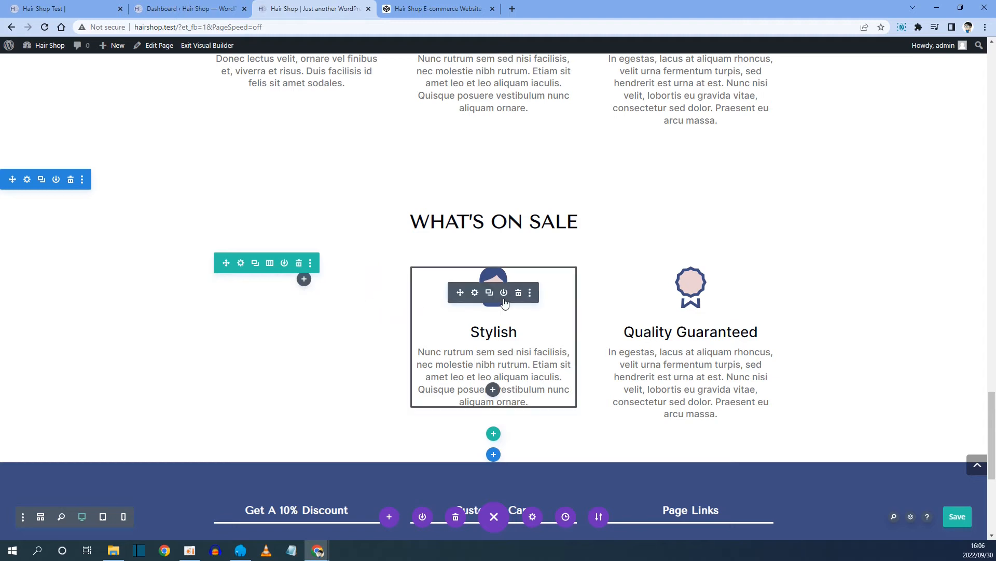
pyautogui.click(519, 293)
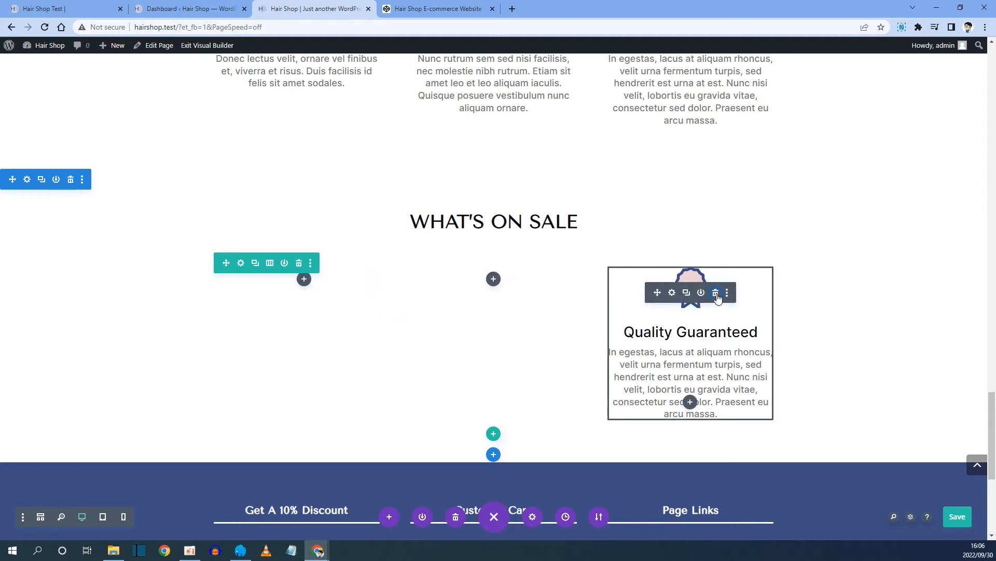
pyautogui.click(716, 294)
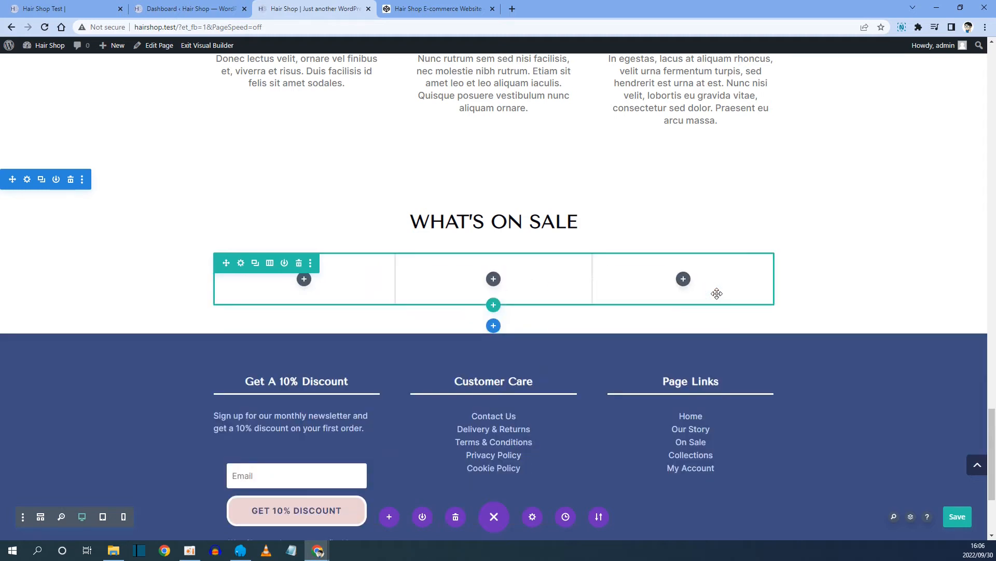
# Step: Change the empty three-column row under the WHAT'S ON SALE heading to a single full-width column
pyautogui.click(269, 264)
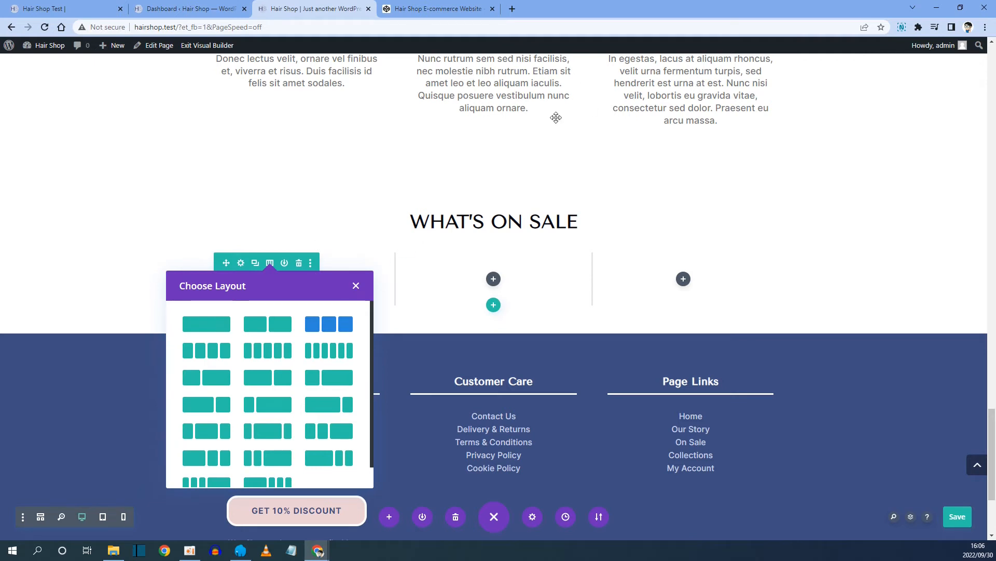
pyautogui.scroll(2, 556, 118)
pyautogui.scroll(-3, 449, 201)
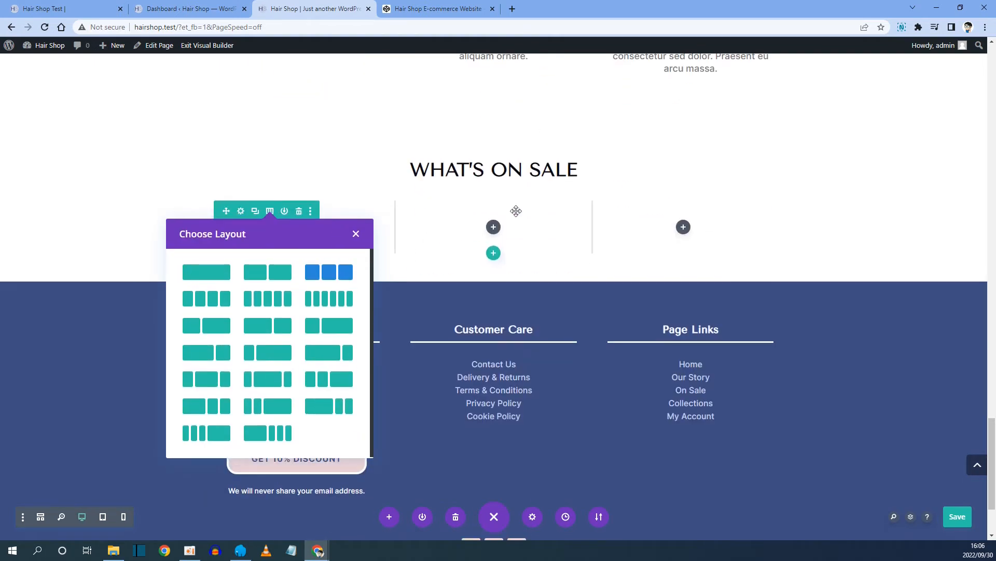
pyautogui.click(209, 270)
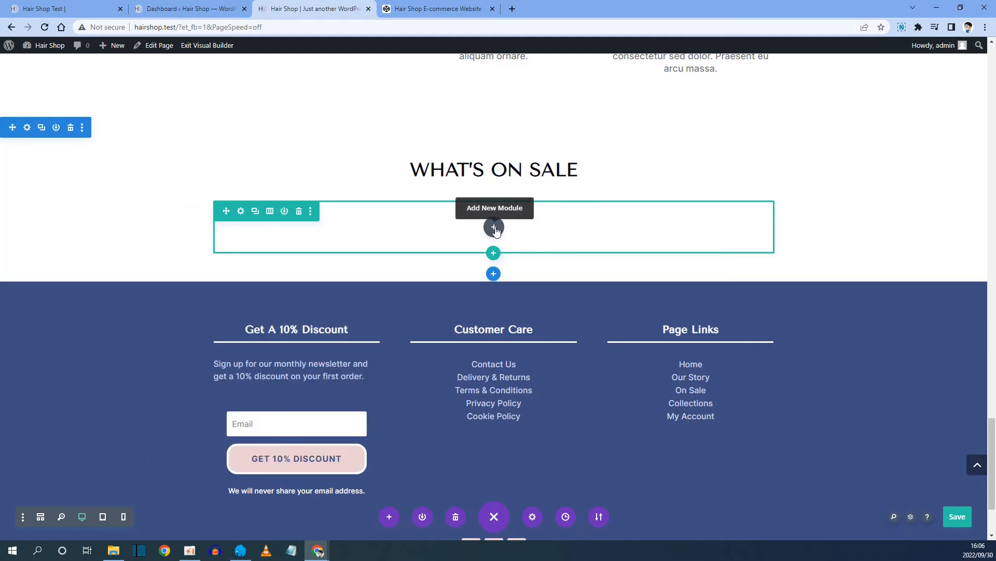
# Step: Insert a Woo Products module into the single-column row of the What's on Sale section
pyautogui.click(495, 228)
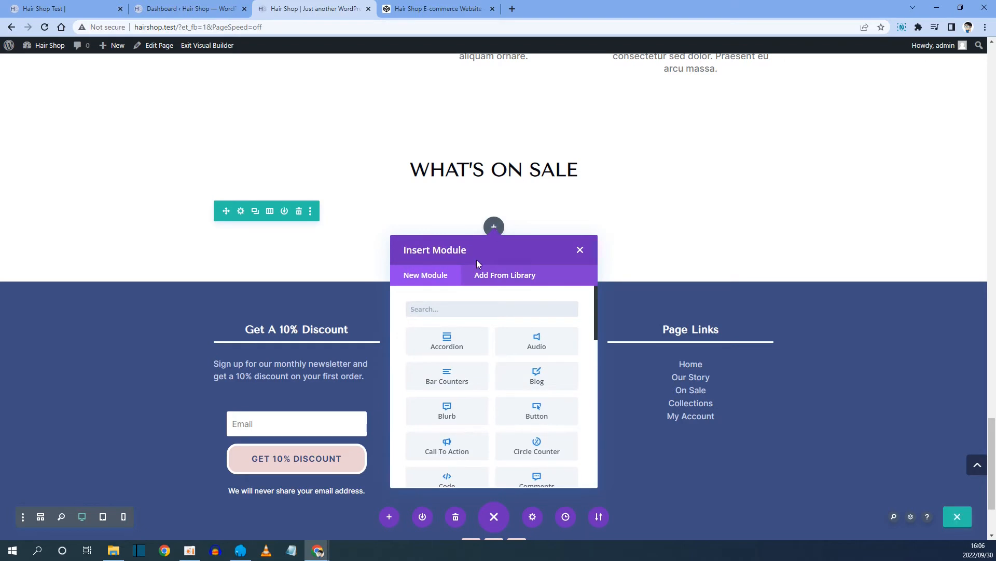
pyautogui.write('woo product')
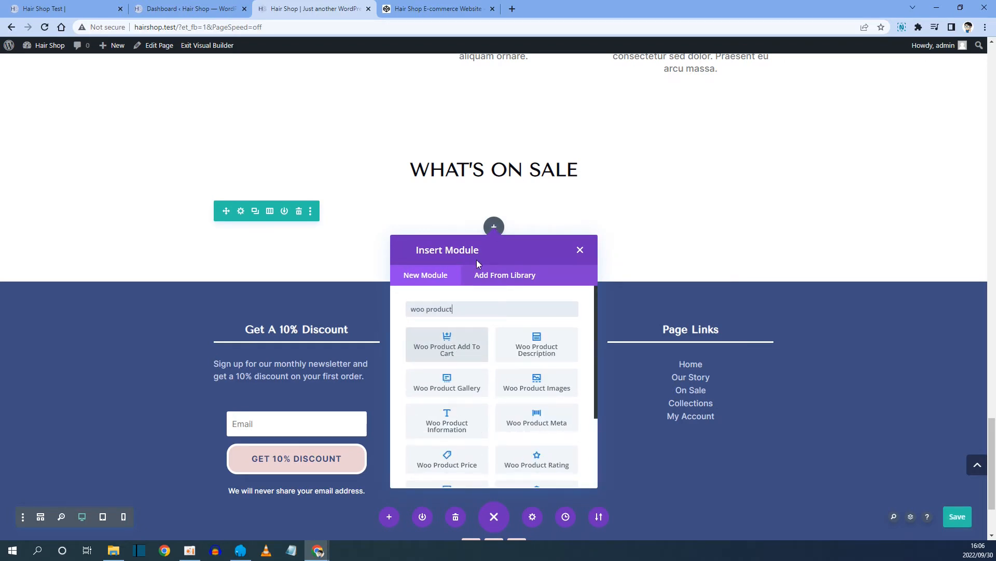
pyautogui.scroll(-3, 537, 456)
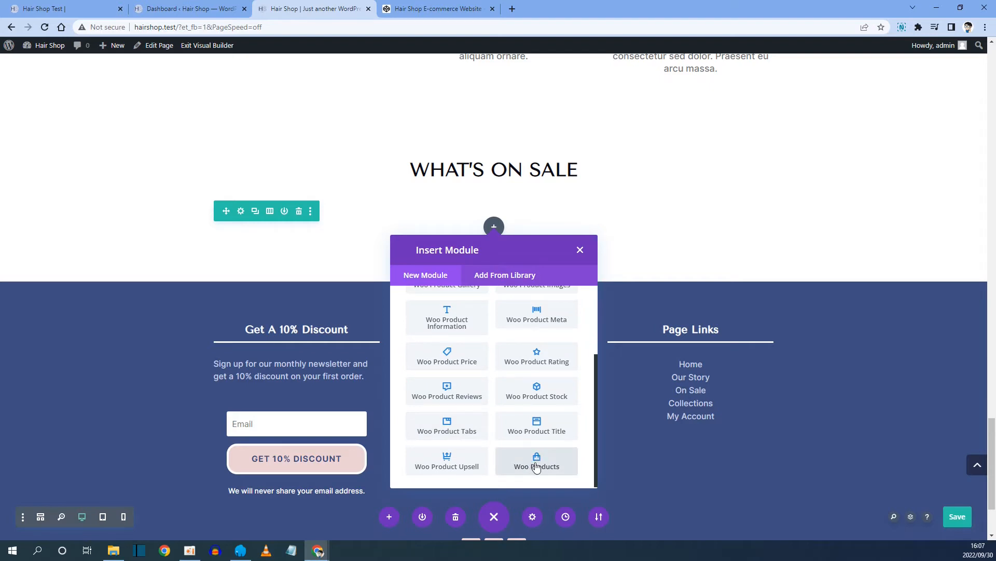
pyautogui.click(536, 463)
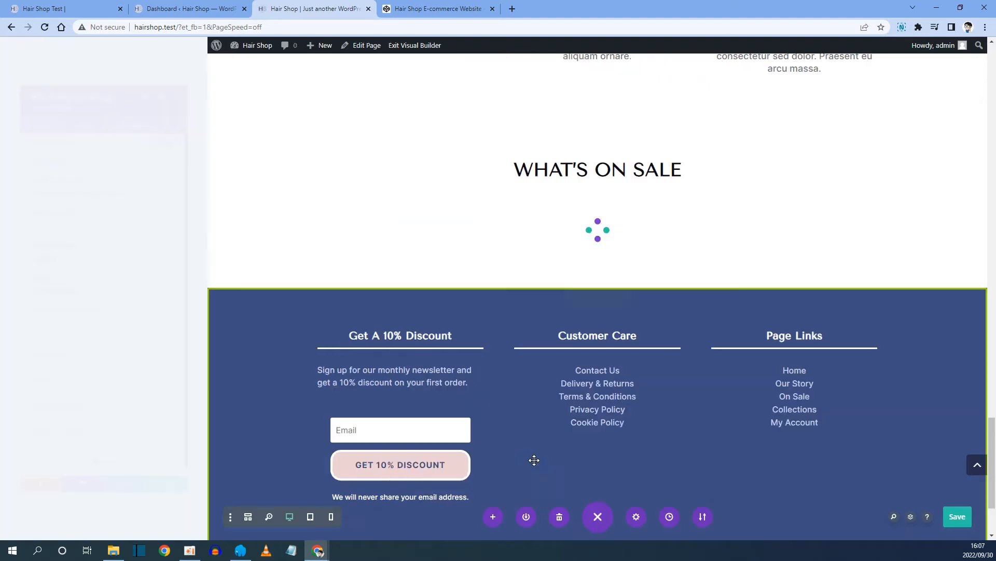
# Step: Set the Woo Products module's view type to Sale Products and its product count to 4, matching the hair-shop-test.test page
pyautogui.scroll(-2, 536, 463)
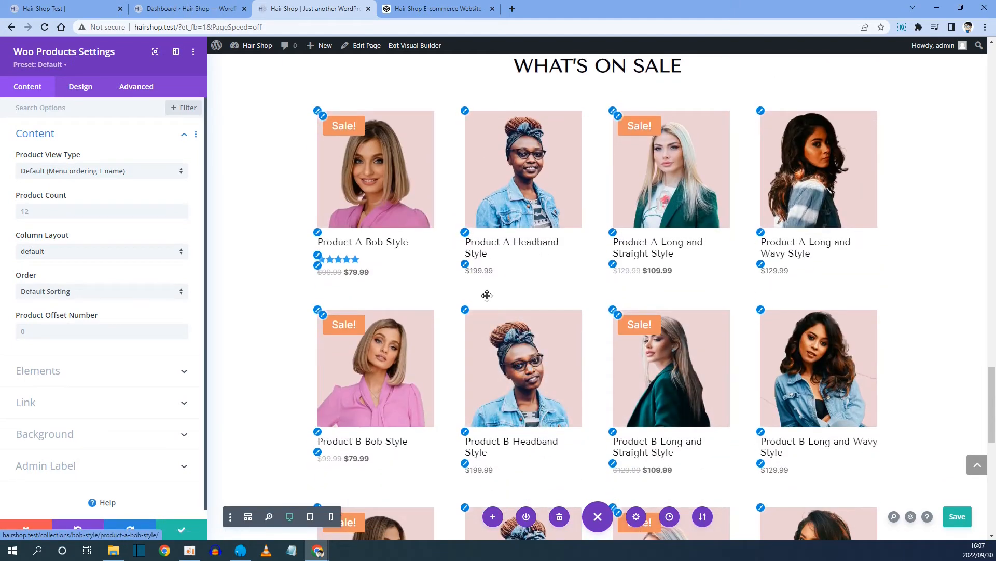
pyautogui.click(59, 177)
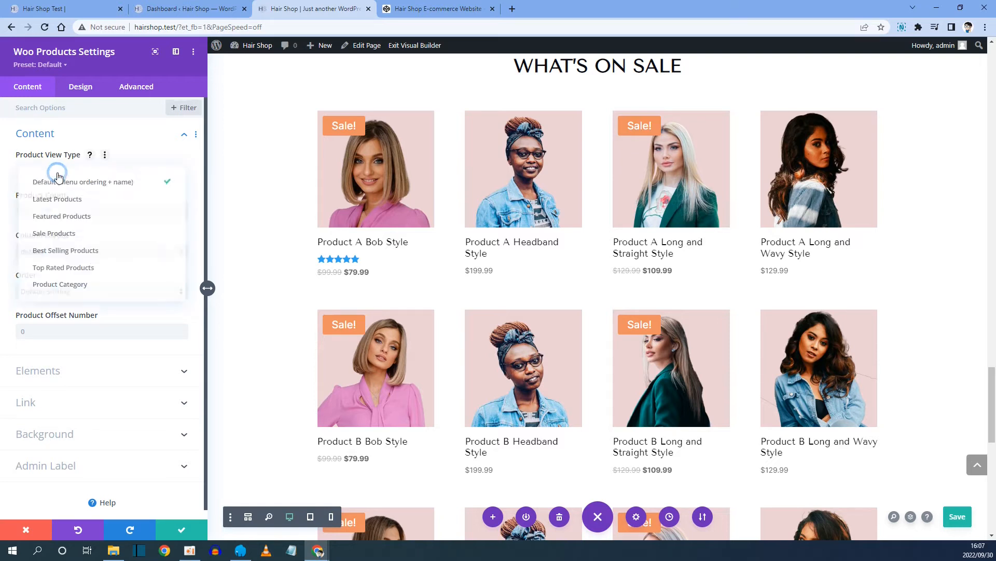
pyautogui.click(63, 234)
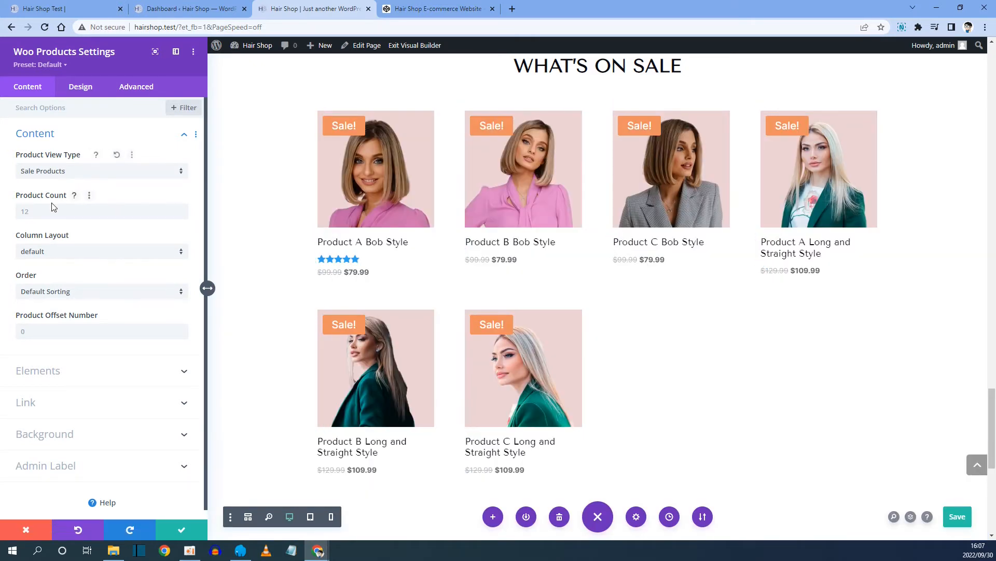
pyautogui.click(54, 10)
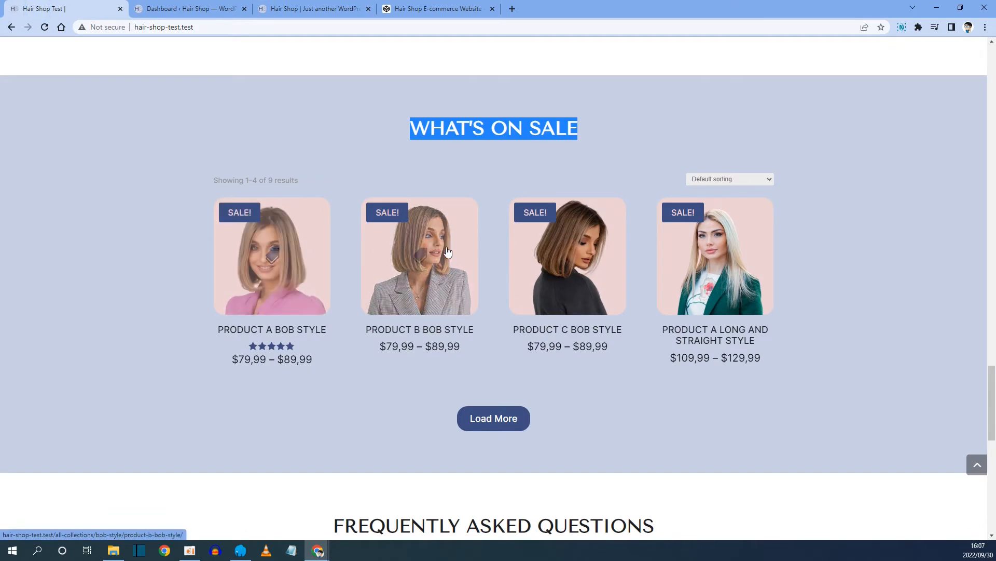
pyautogui.click(309, 9)
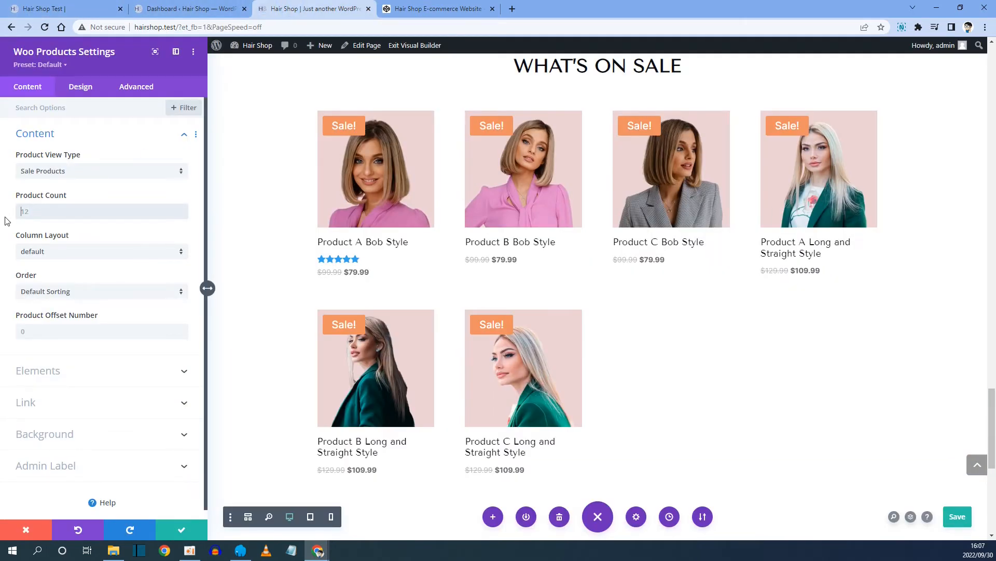
pyautogui.write('4')
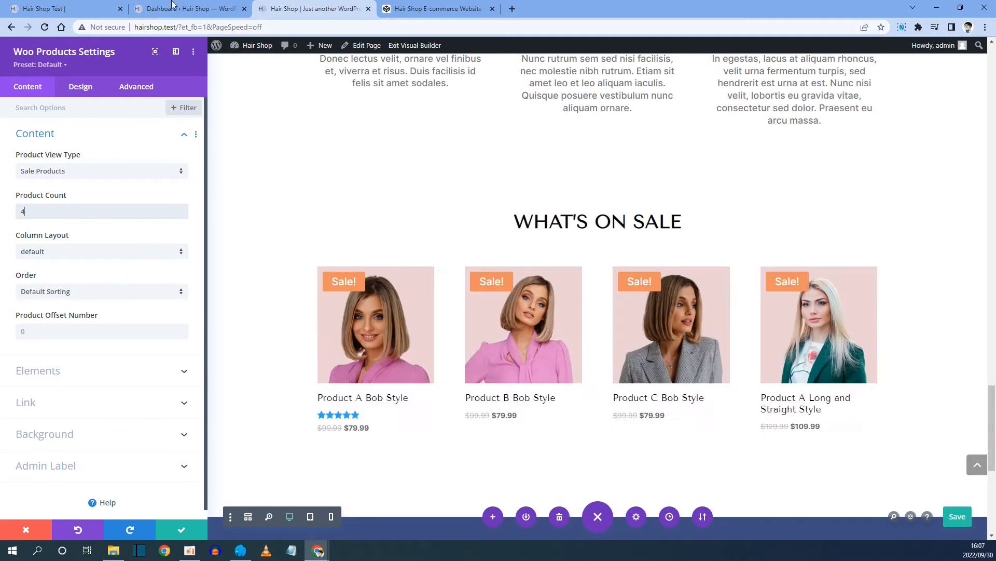
# Step: Check the reference page's What's on Sale product list and turn on Show Pagination for the Woo Products module
pyautogui.click(71, 9)
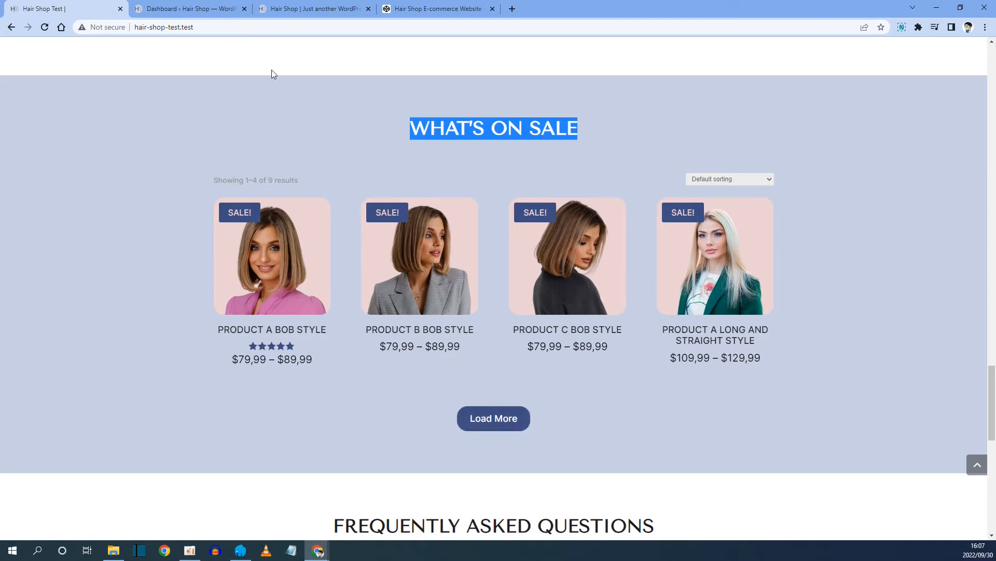
pyautogui.click(309, 9)
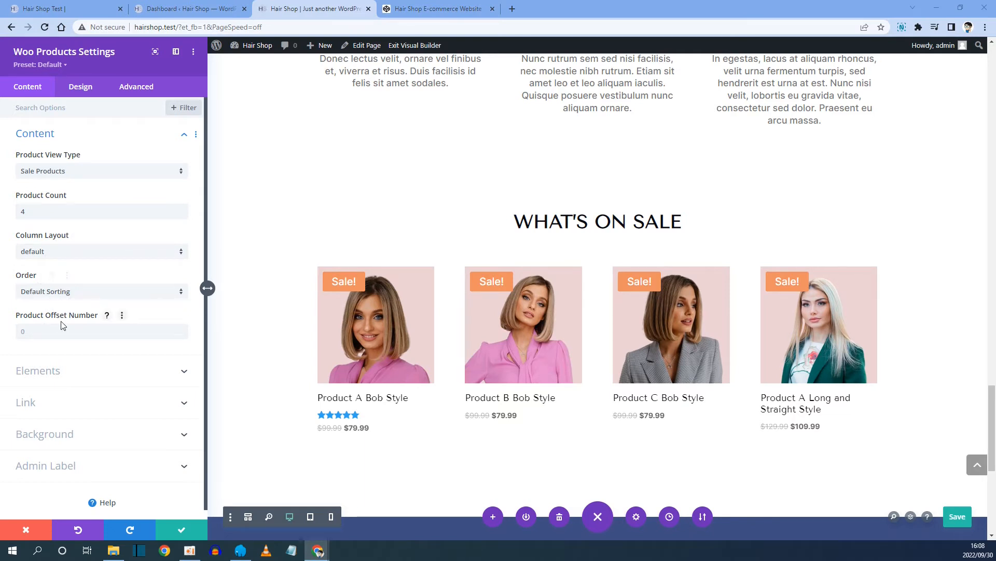
pyautogui.scroll(-1, 43, 317)
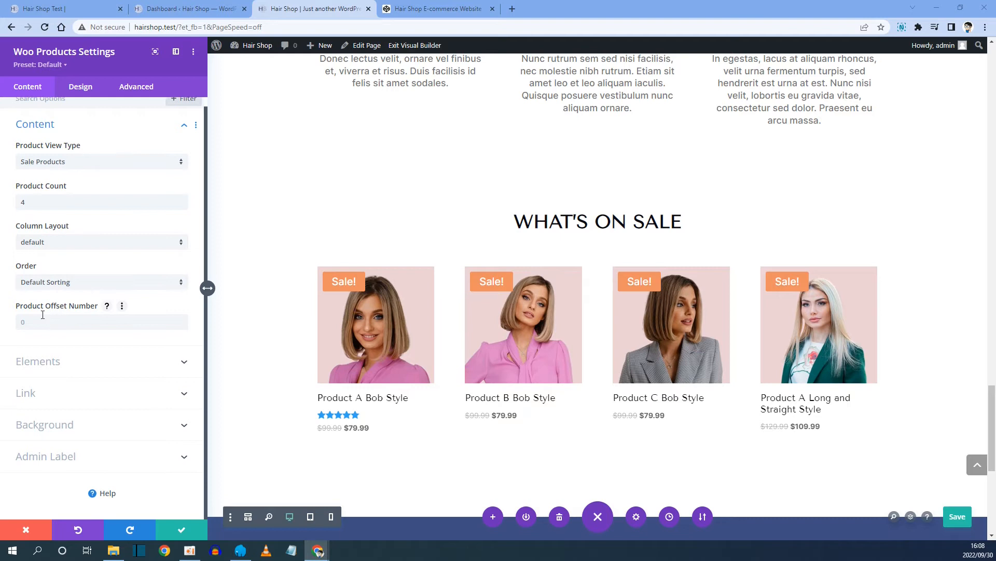
pyautogui.click(59, 363)
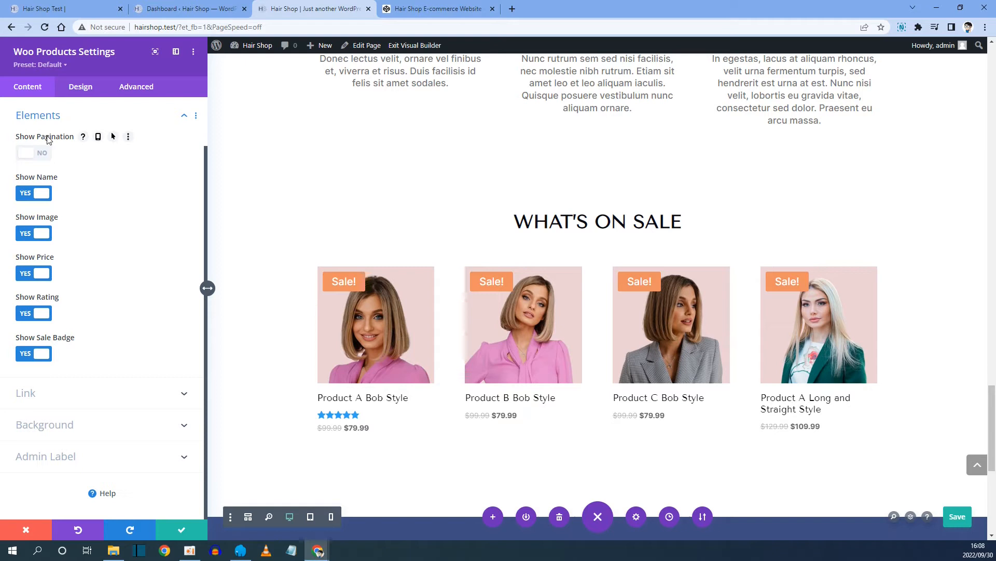
pyautogui.click(44, 155)
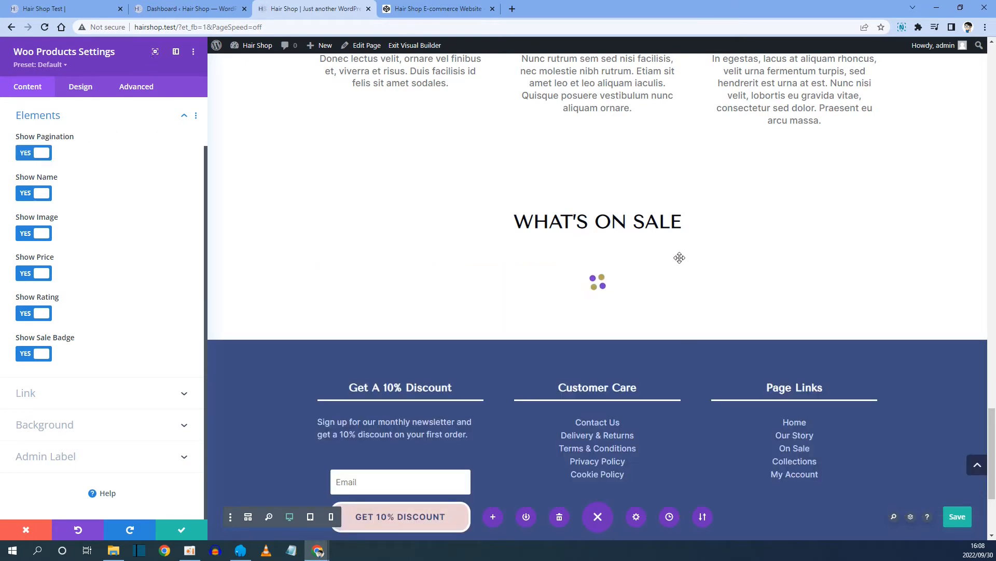
pyautogui.scroll(-2, 667, 262)
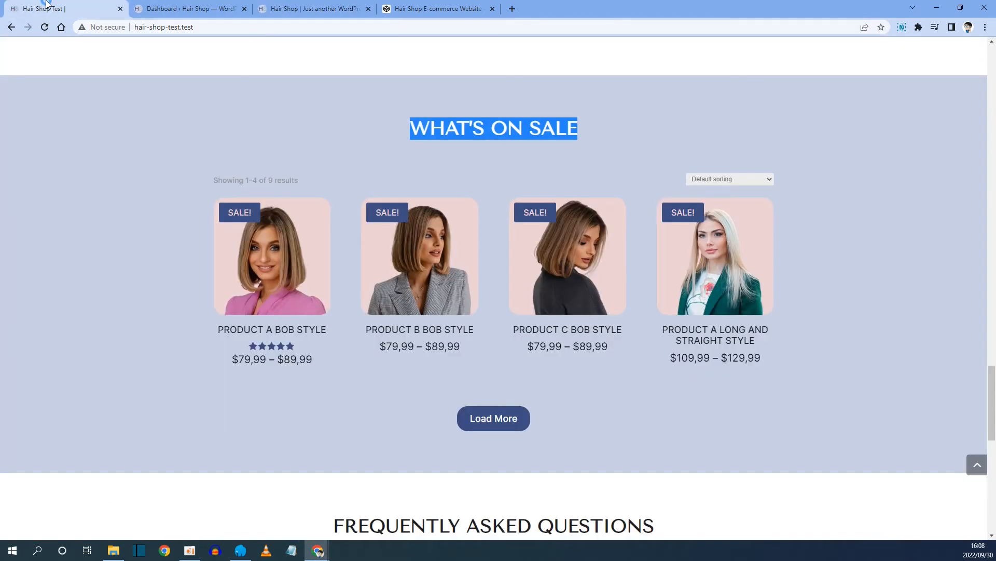
# Step: Compare the reference page's Load More button with the module's pagination and locate BeRocket's Load More Products entry in the hairshop.test dashboard
pyautogui.click(70, 9)
pyautogui.click(177, 9)
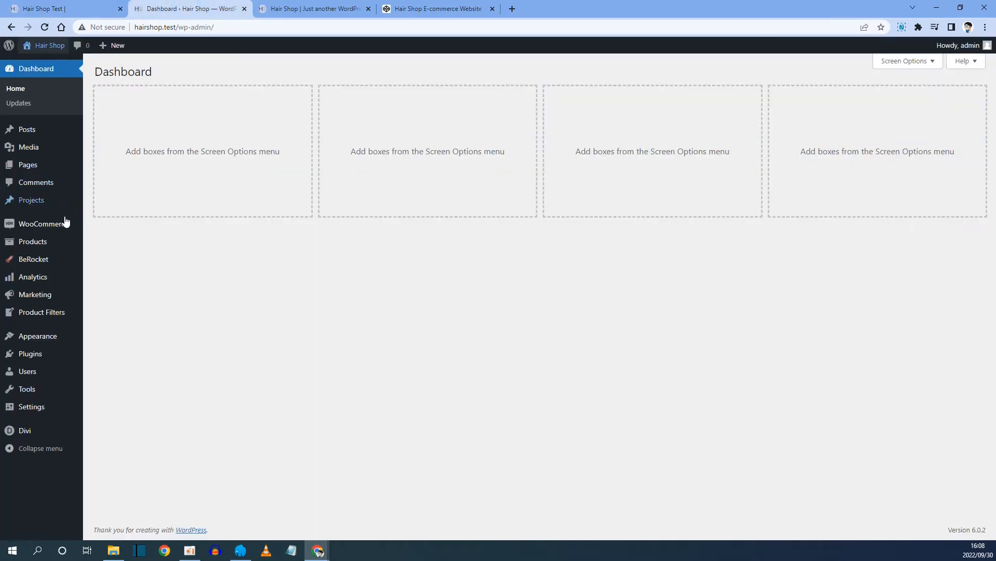
pyautogui.moveTo(47, 260)
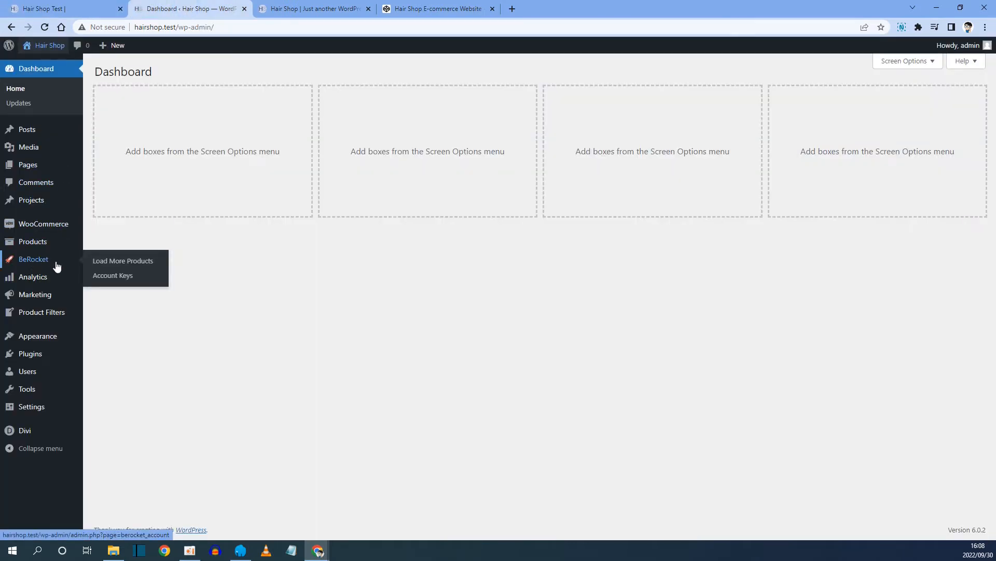
pyautogui.click(286, 10)
pyautogui.click(119, 5)
pyautogui.click(315, 6)
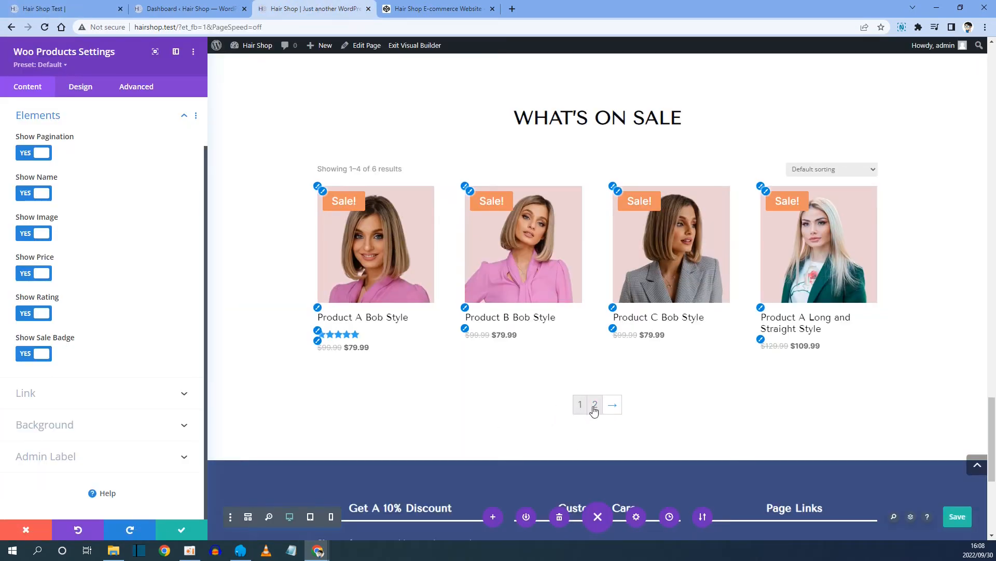
pyautogui.click(93, 8)
pyautogui.click(163, 5)
pyautogui.moveTo(12, 266)
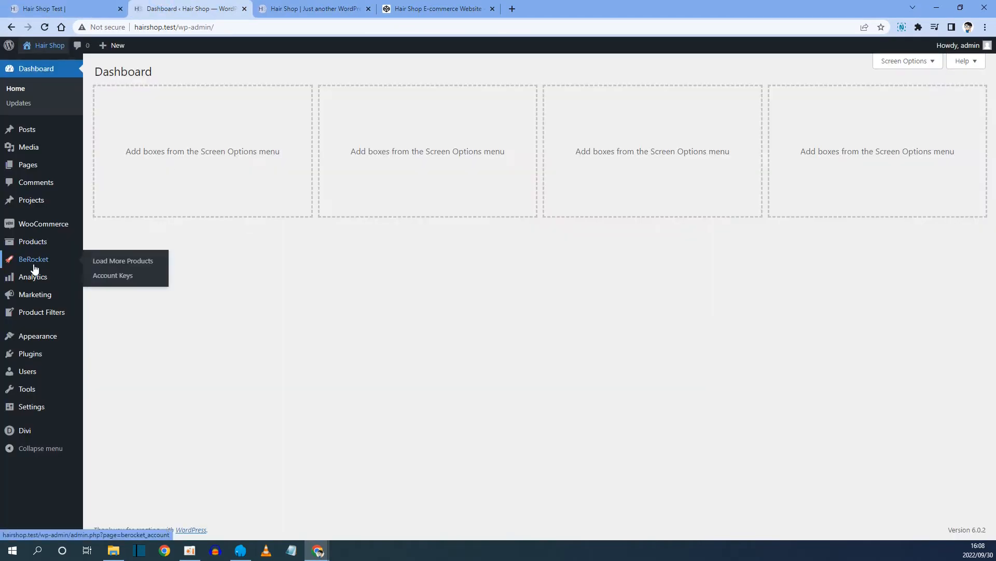
pyautogui.click(283, 9)
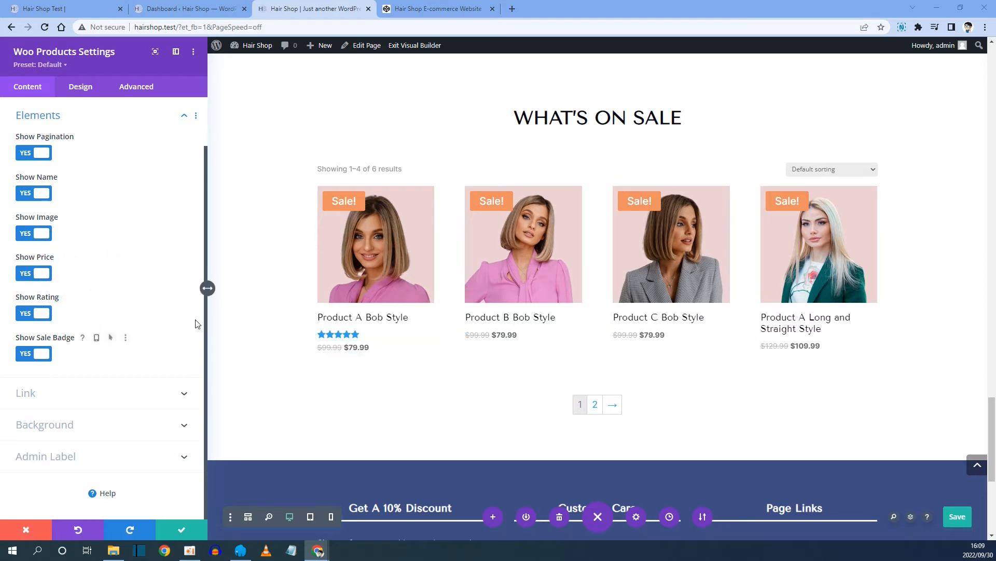
# Step: Set the product overlay's icon colour to the saved dark blue and its background colour to #ecd2d5 at 0.7 opacity
pyautogui.click(86, 94)
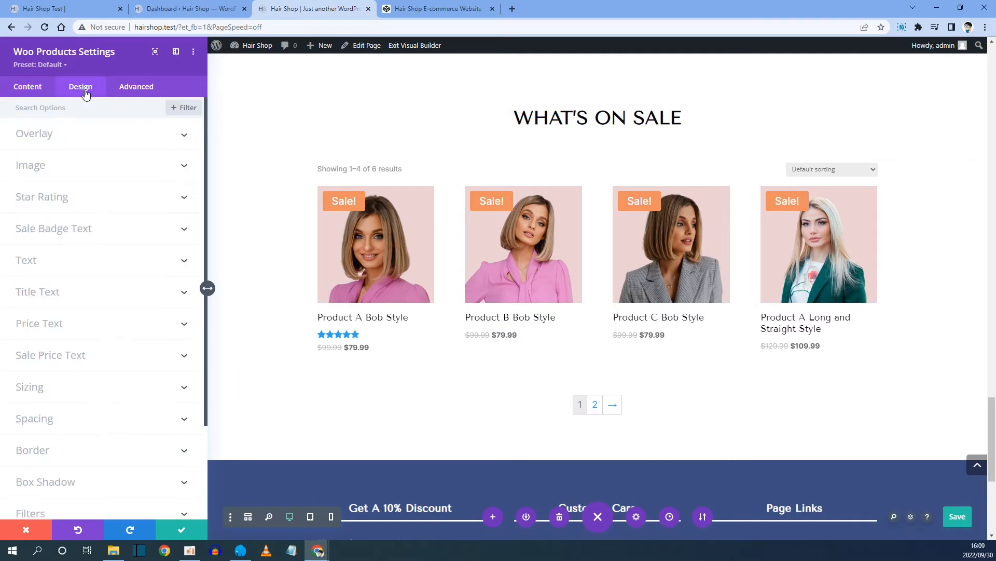
pyautogui.click(58, 133)
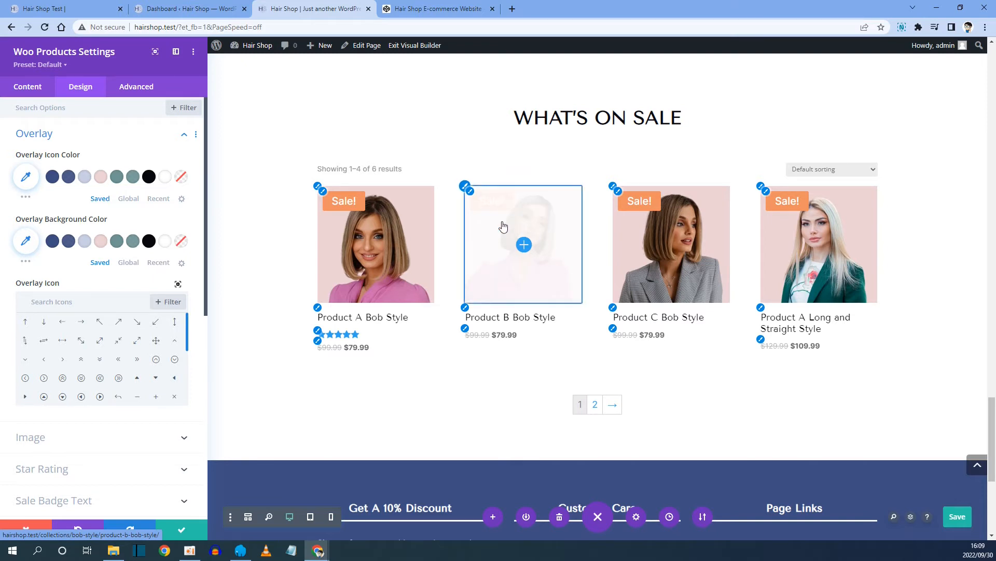
pyautogui.click(52, 178)
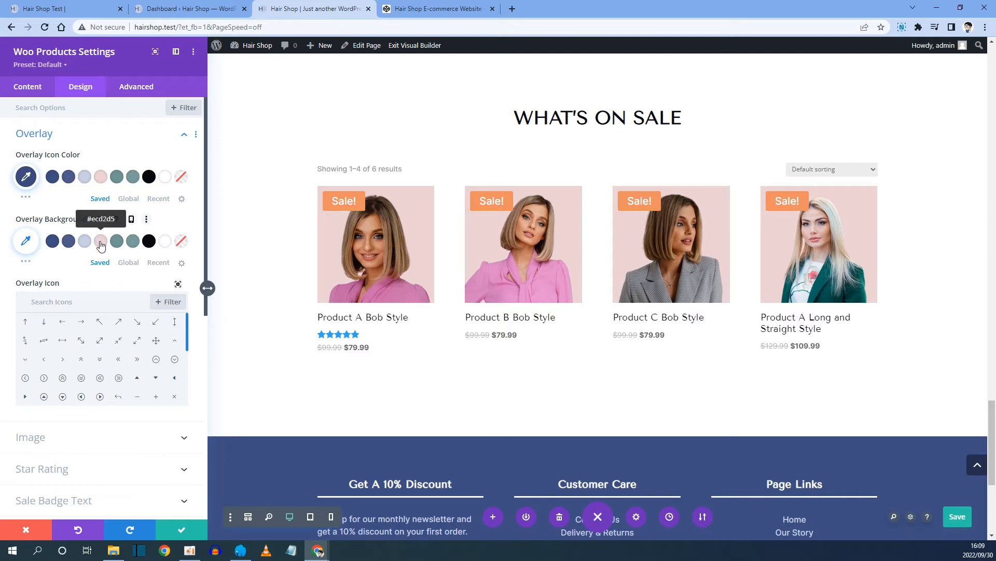
pyautogui.click(101, 242)
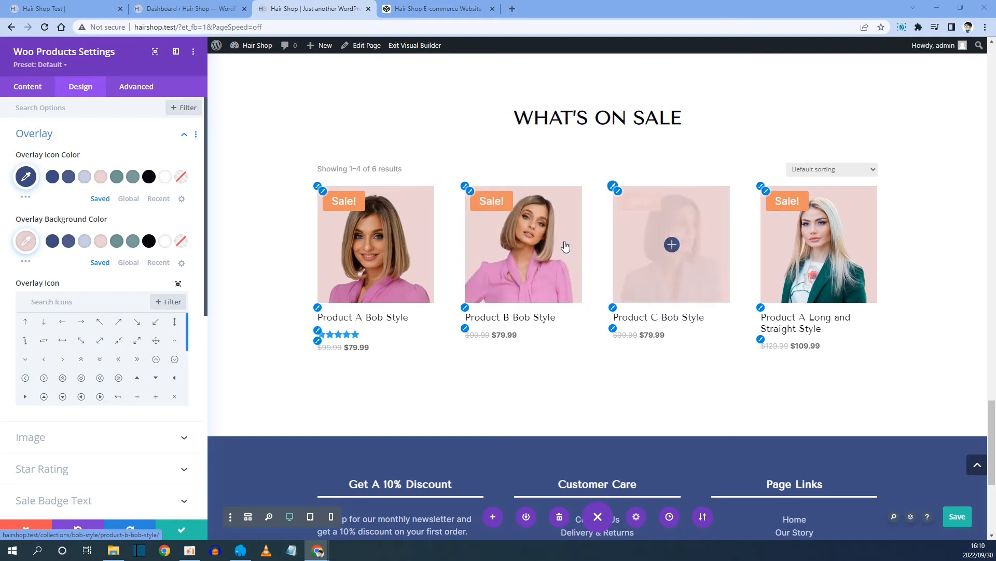
pyautogui.click(22, 244)
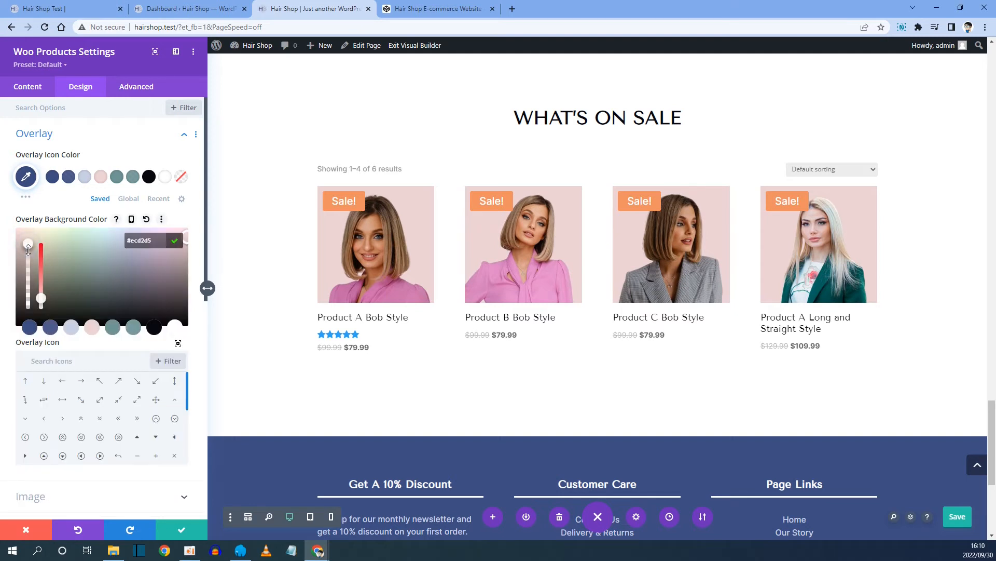
pyautogui.moveTo(28, 245); pyautogui.dragTo(32, 269)
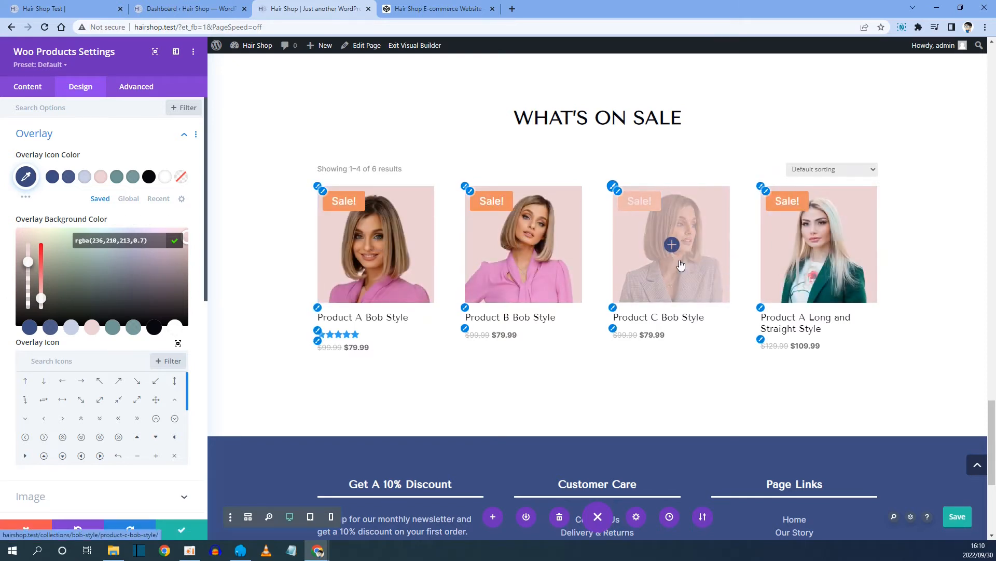
pyautogui.click(175, 240)
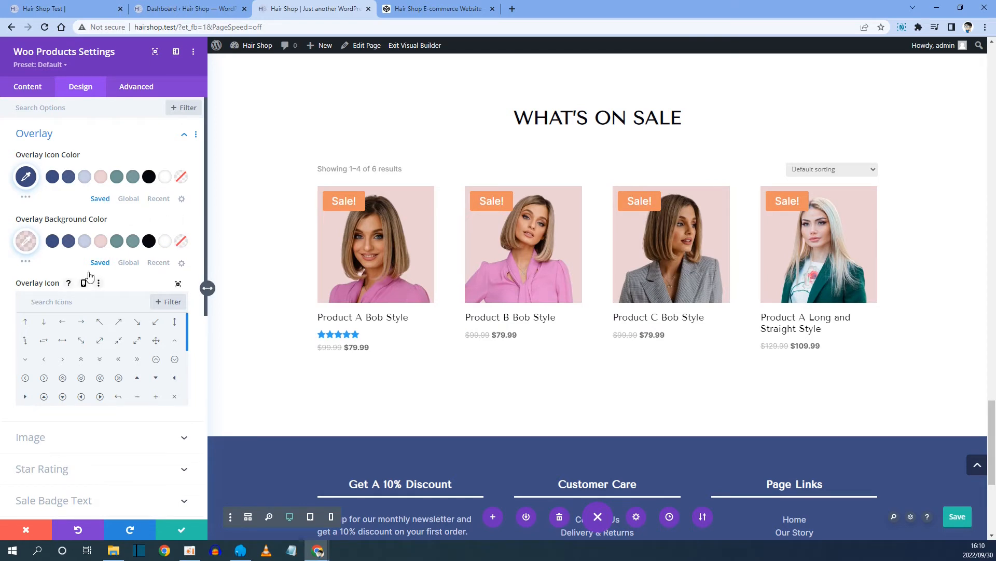
# Step: Check the overlay icon on the reference page, search the overlay icons for "tag" and choose the solid tilted tag icon
pyautogui.click(50, 10)
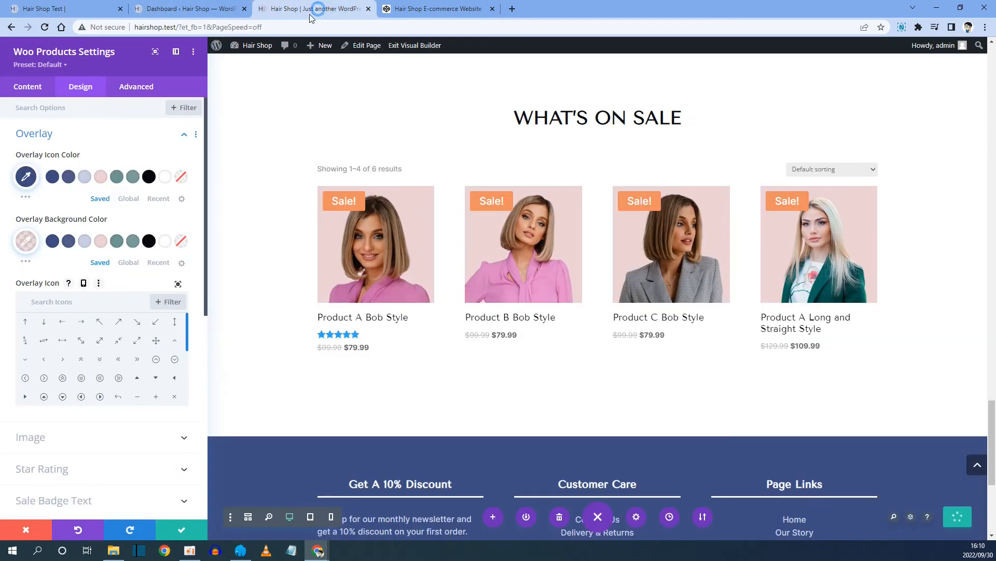
pyautogui.click(311, 8)
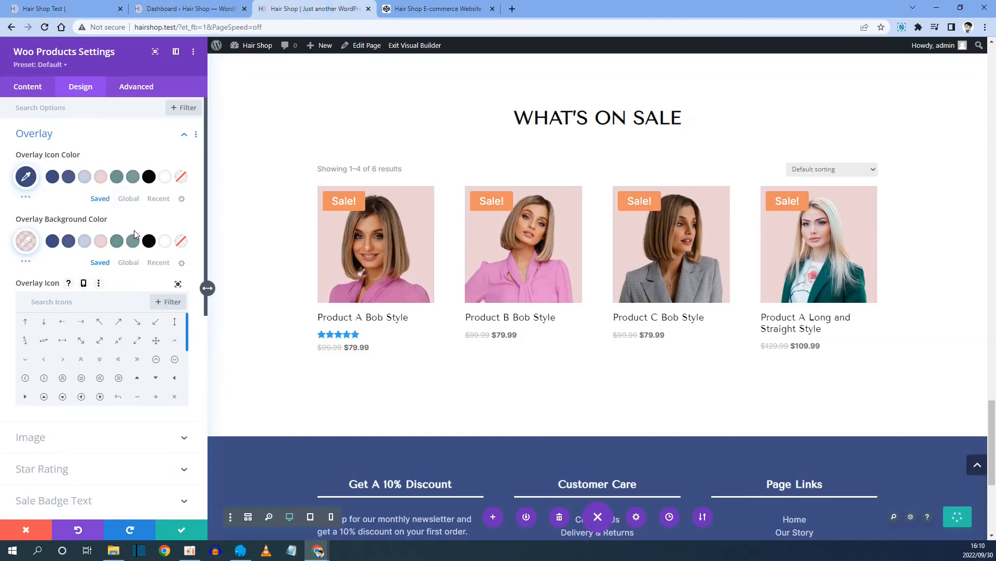
pyautogui.click(60, 298)
pyautogui.write('tag')
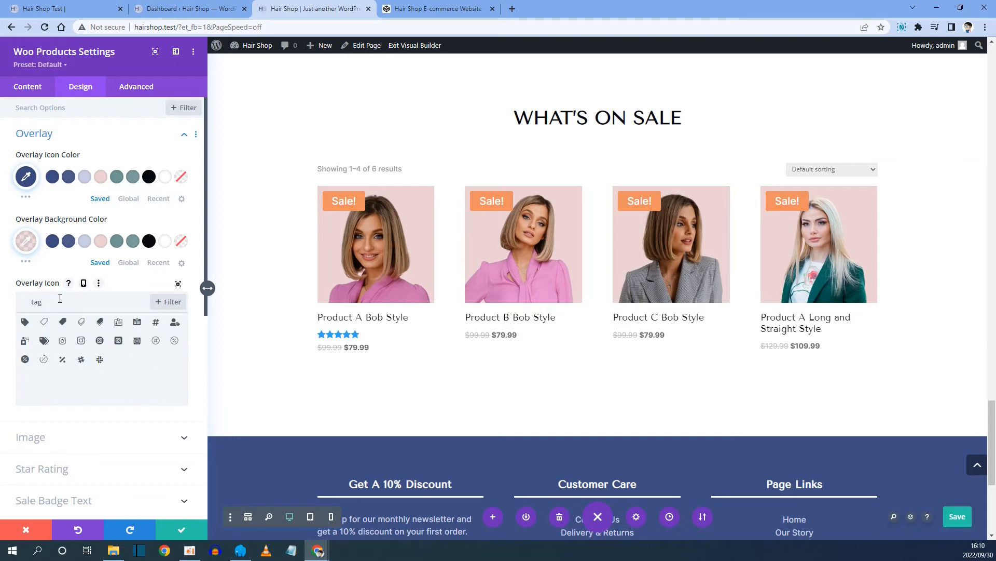
pyautogui.click(100, 323)
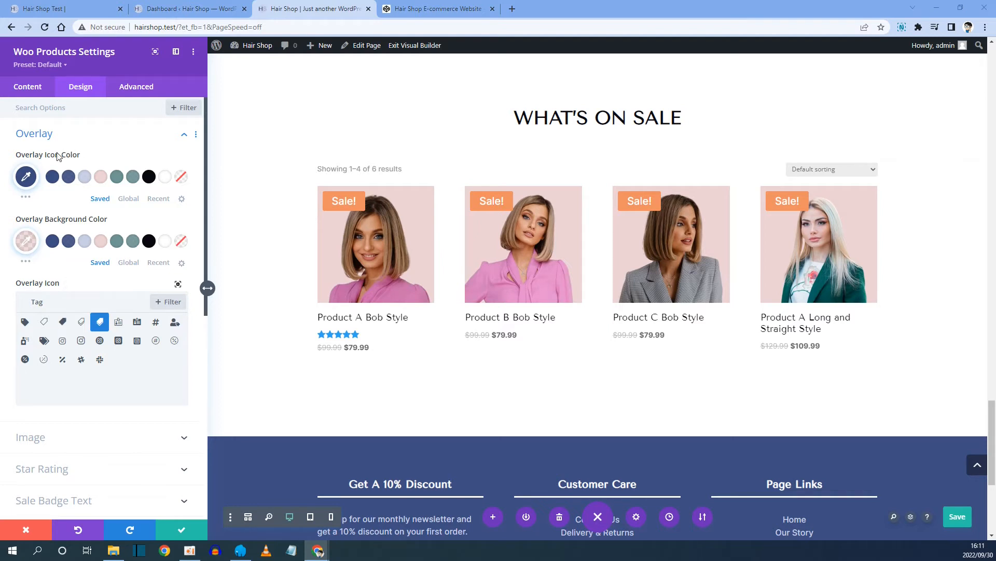
# Step: Round all corners of the product images to 20px
pyautogui.scroll(-5, 67, 207)
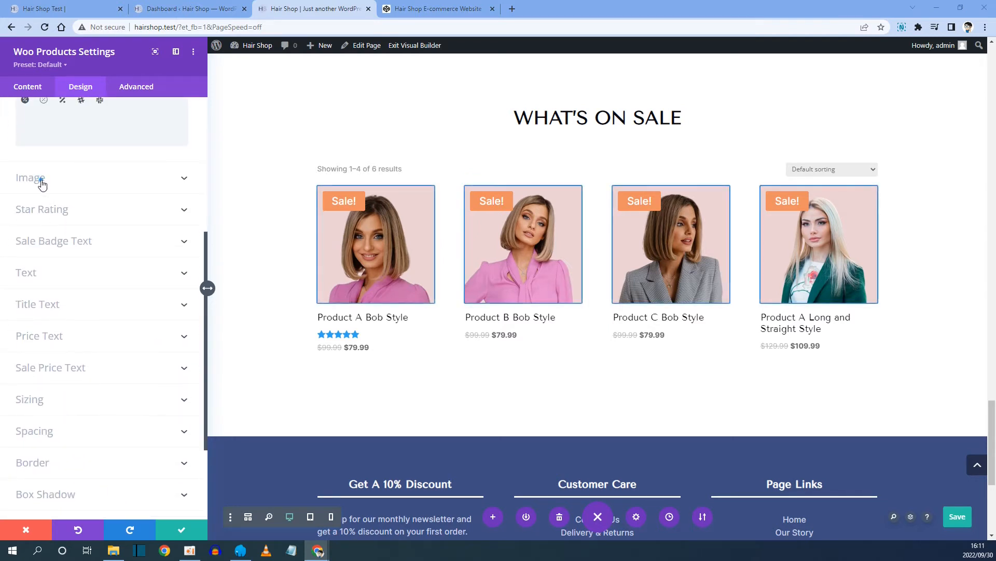
pyautogui.click(42, 183)
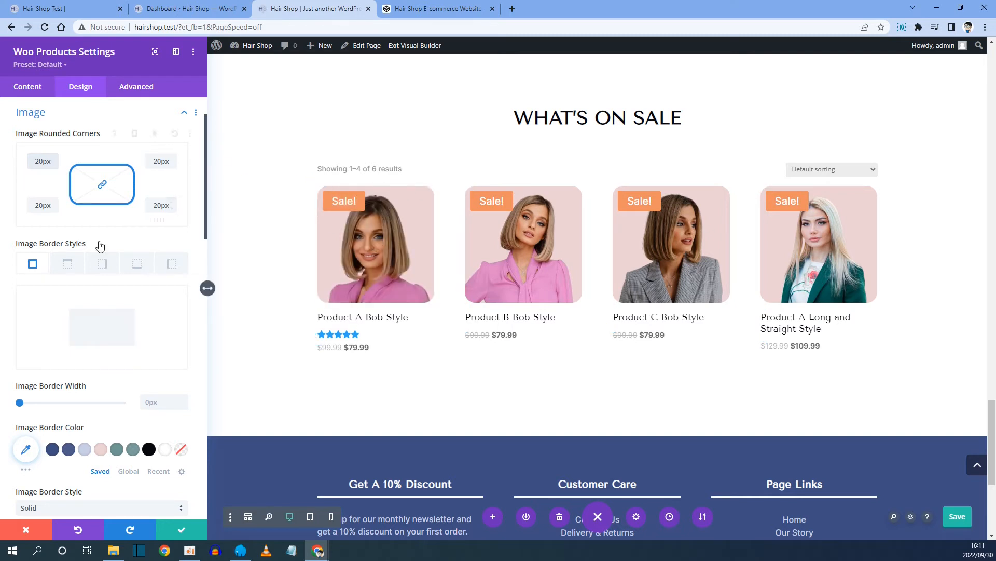
# Step: Centre the star rating, colour it the saved dark blue and set its size to 16px with 1px letter spacing
pyautogui.scroll(-10, 98, 293)
pyautogui.scroll(-3, 98, 295)
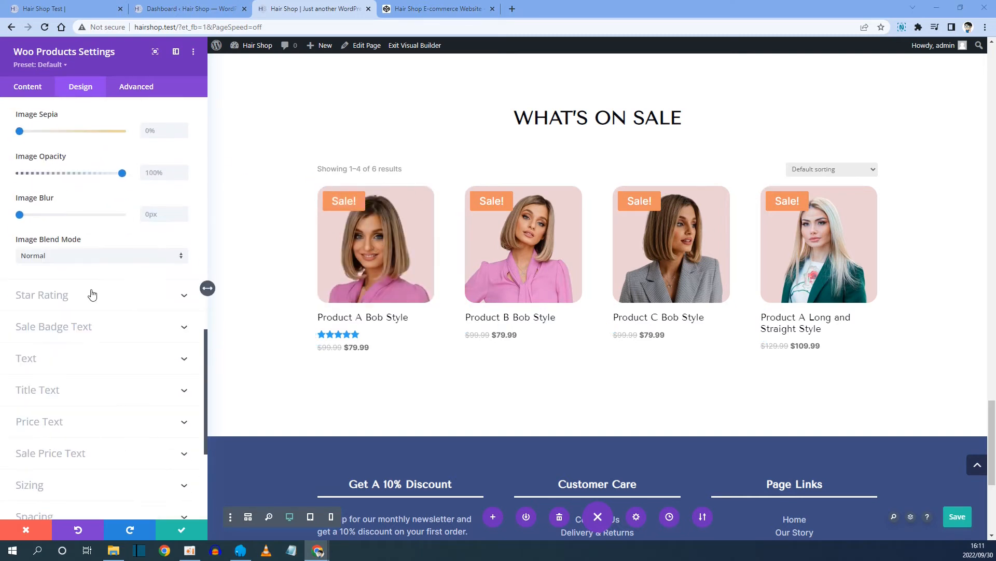
pyautogui.click(54, 300)
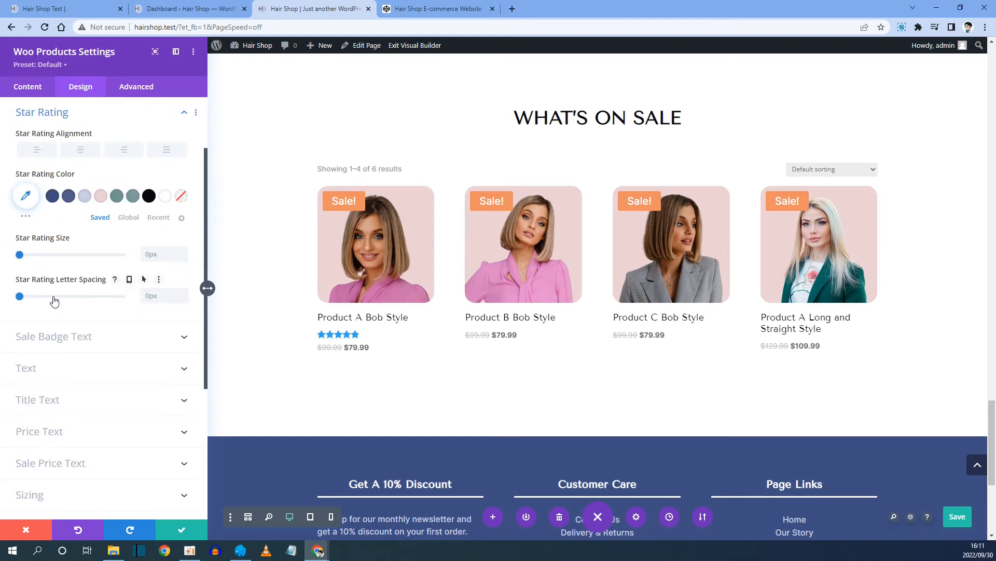
pyautogui.click(81, 151)
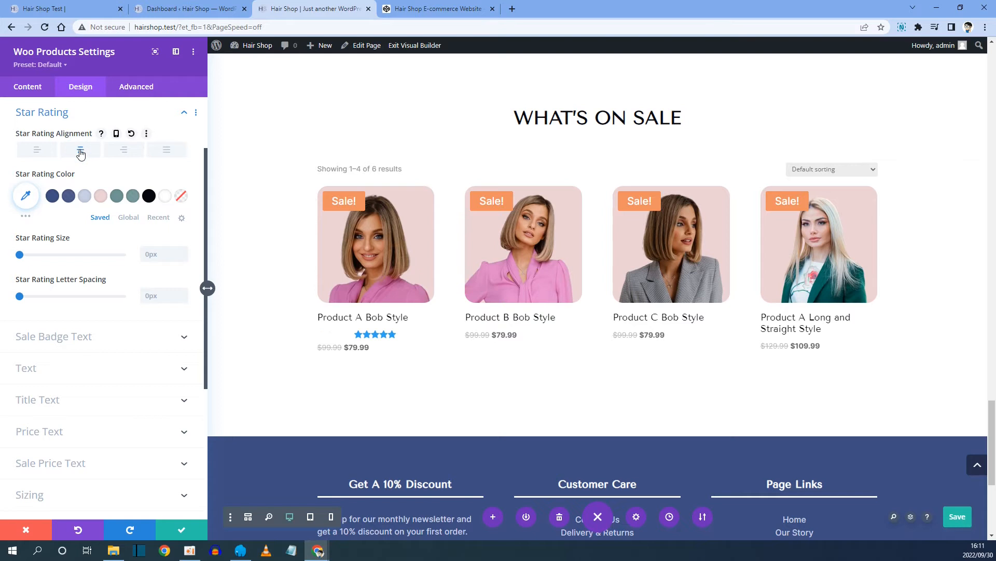
pyautogui.click(53, 197)
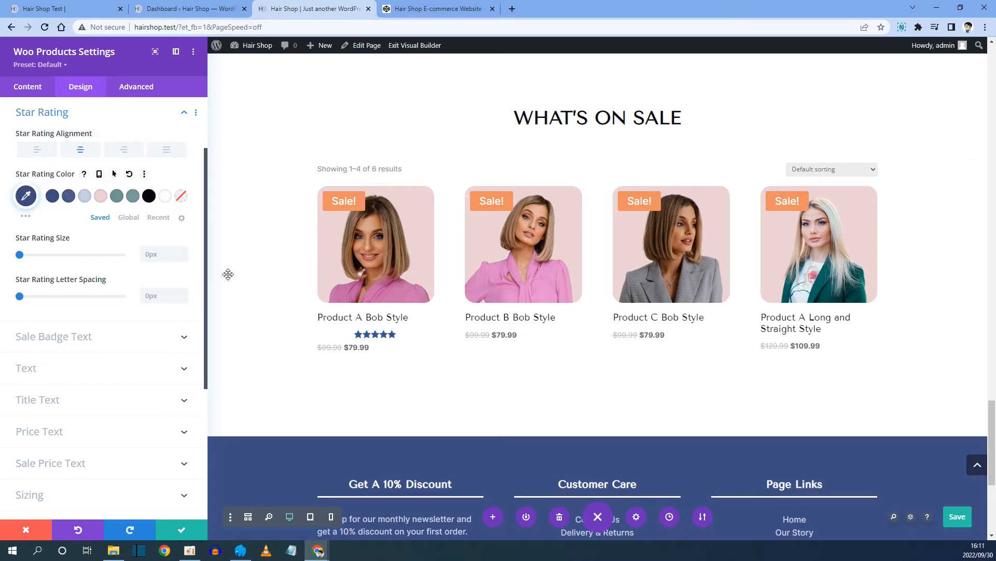
pyautogui.click(160, 259)
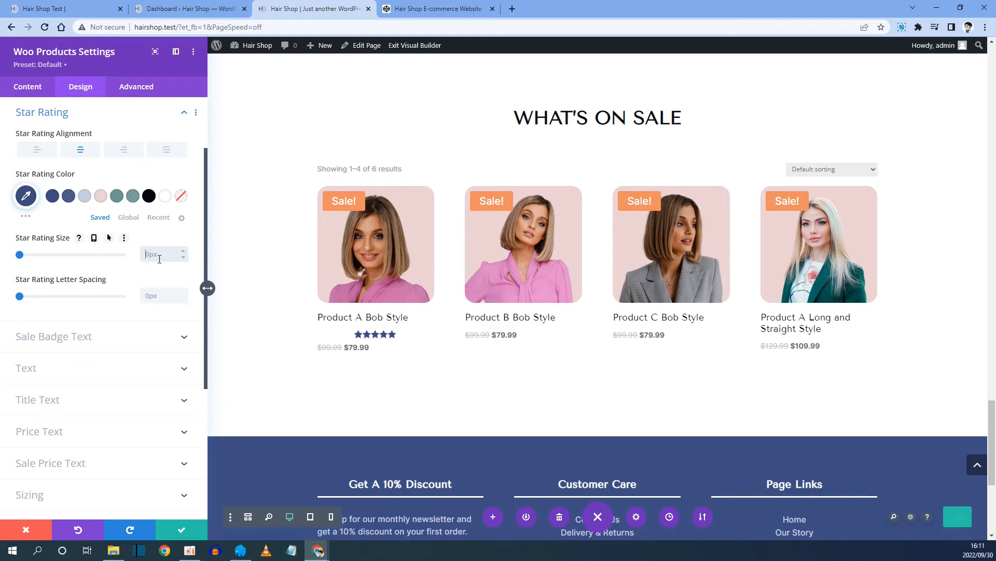
pyautogui.write('16px')
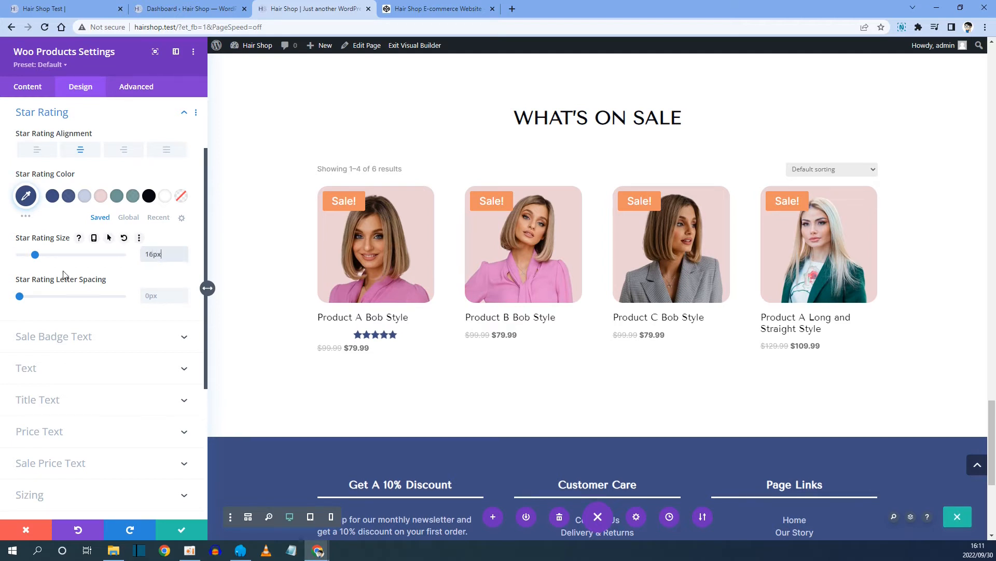
pyautogui.click(144, 295)
pyautogui.write('1px')
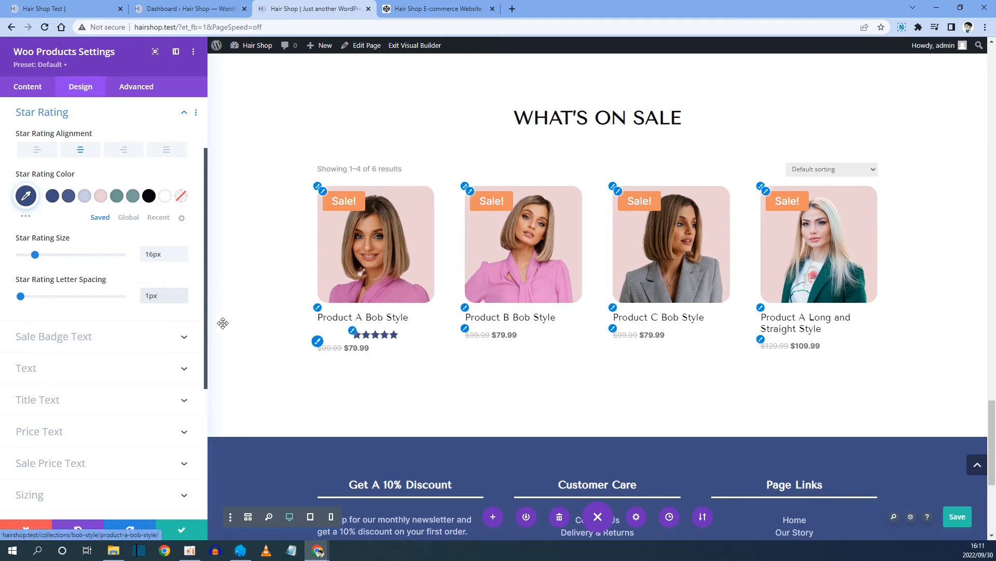
# Step: Style the sale badge with the saved dark blue colour and uppercase text in the saved pale pink at 16px
pyautogui.click(61, 336)
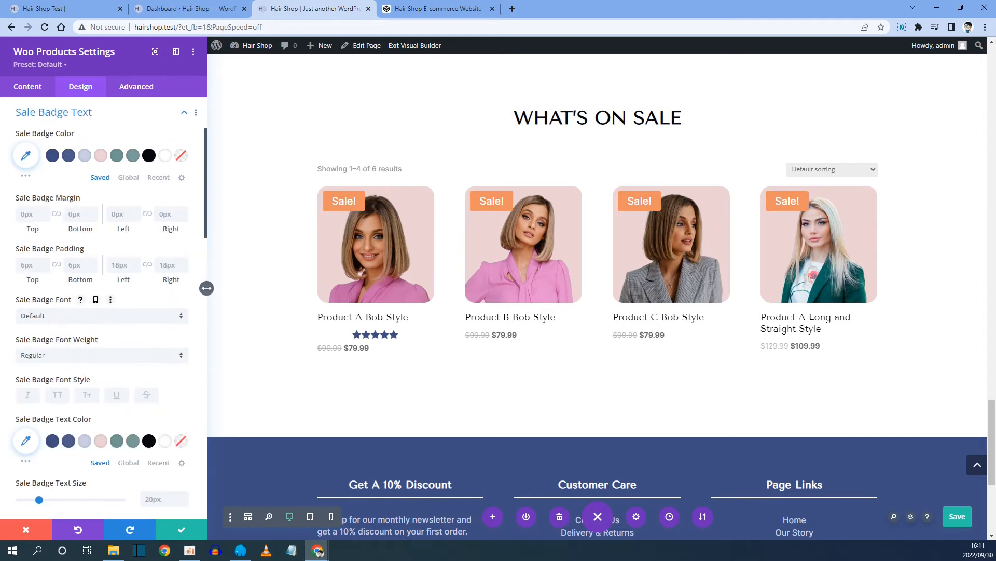
pyautogui.click(53, 156)
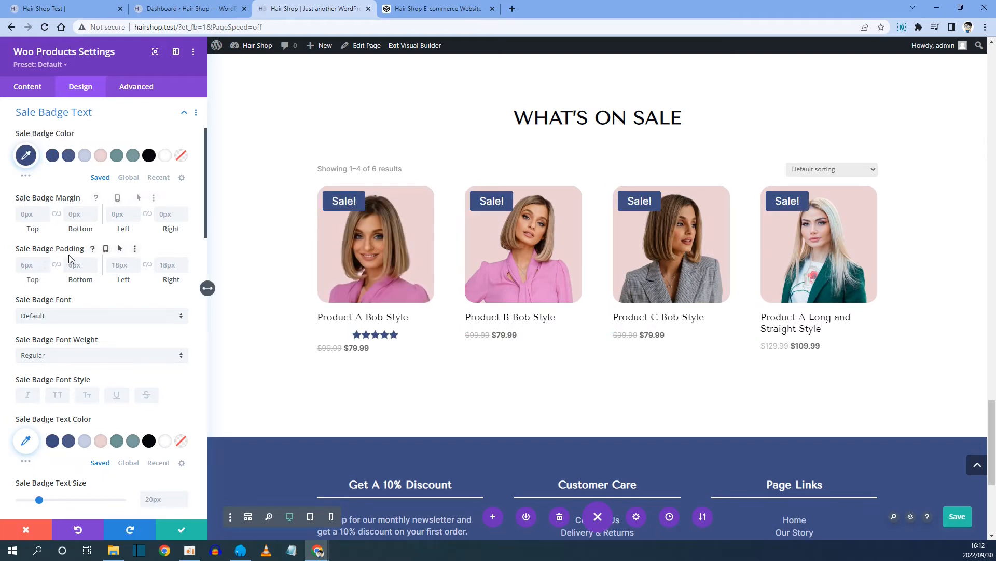
pyautogui.scroll(-1, 78, 259)
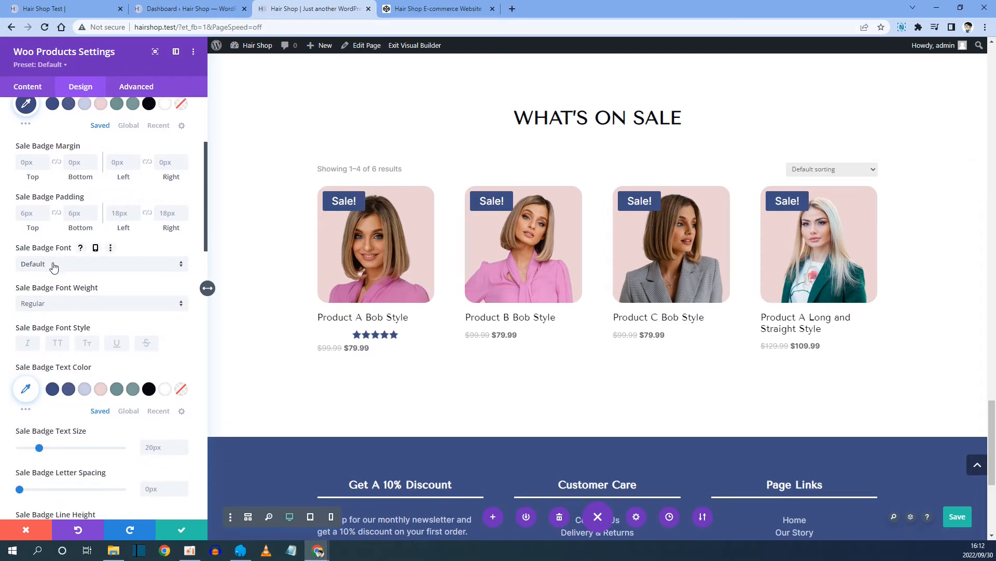
pyautogui.scroll(-1, 54, 267)
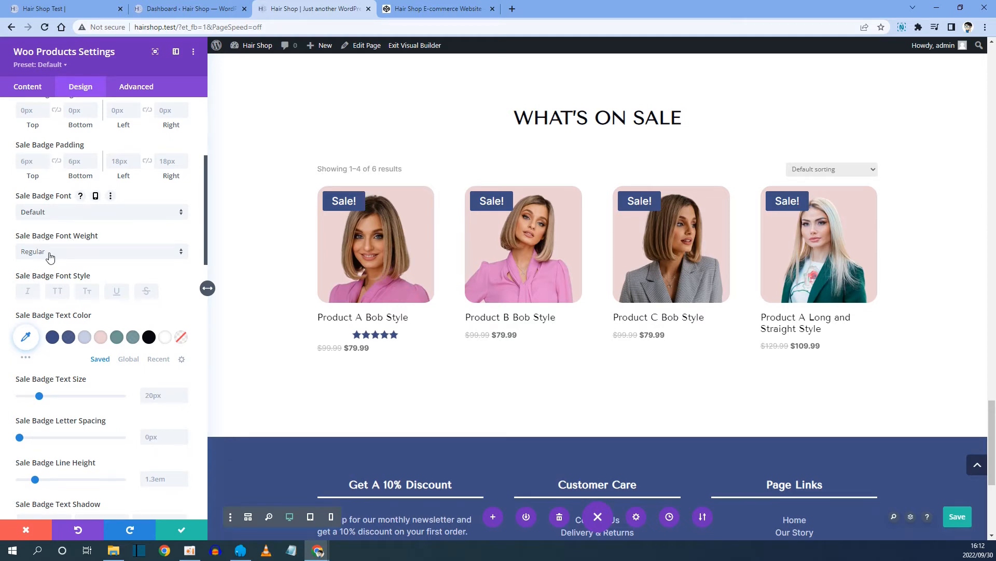
pyautogui.scroll(-1, 50, 257)
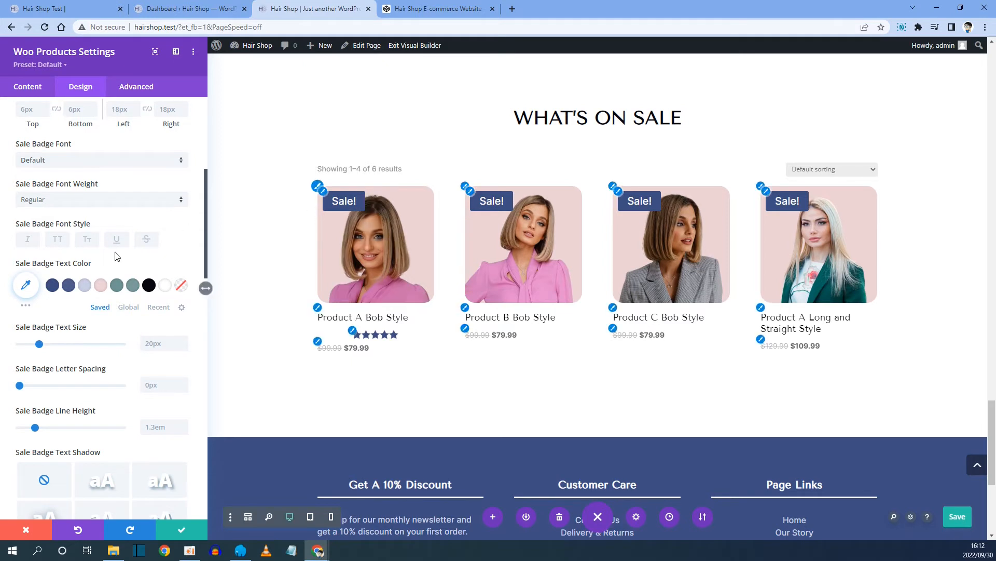
pyautogui.click(61, 243)
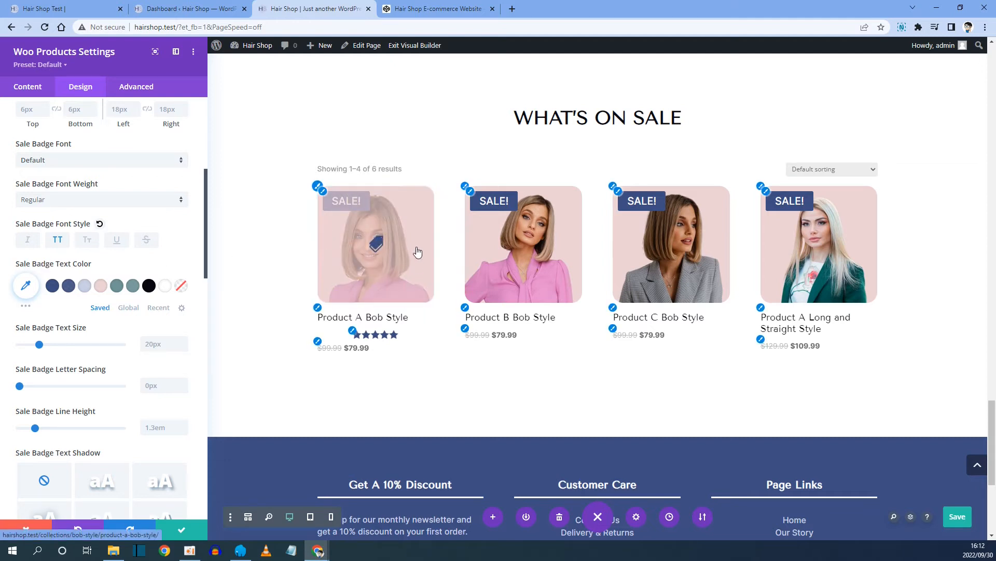
pyautogui.click(100, 286)
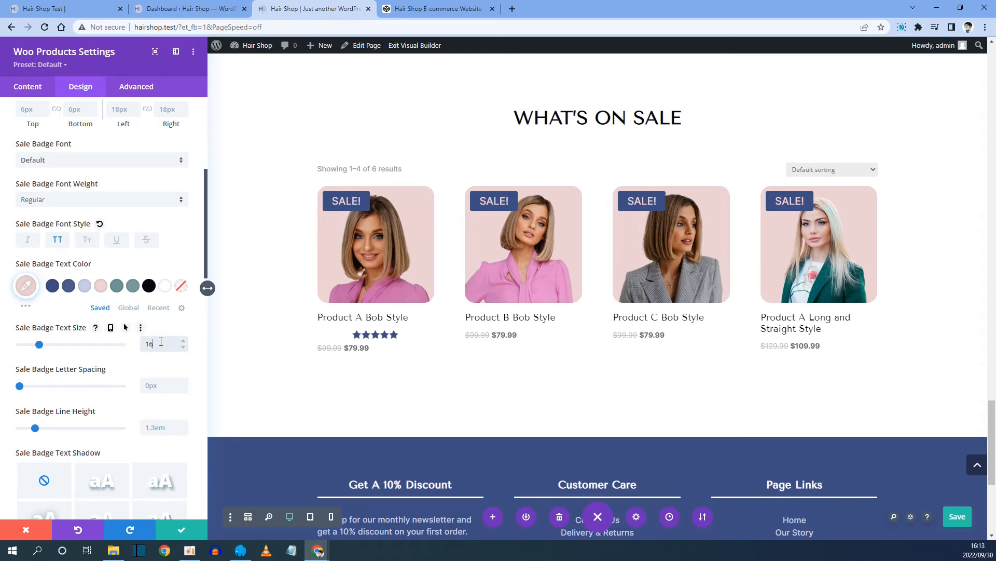
pyautogui.write('px')
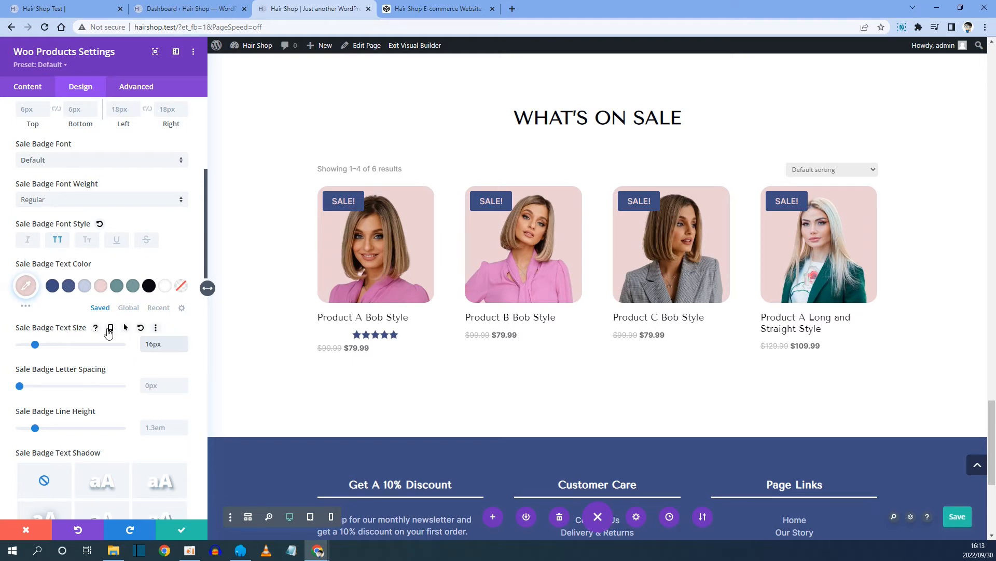
# Step: Review the sale badge's remaining spacing, corner, border and shadow options and the module's general Text options
pyautogui.scroll(-3, 109, 363)
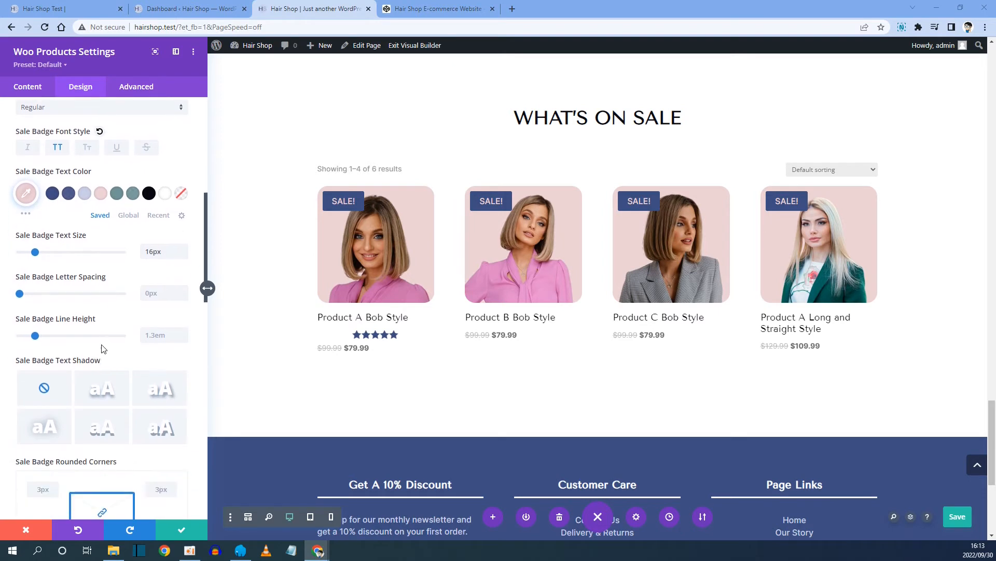
pyautogui.scroll(-4, 80, 360)
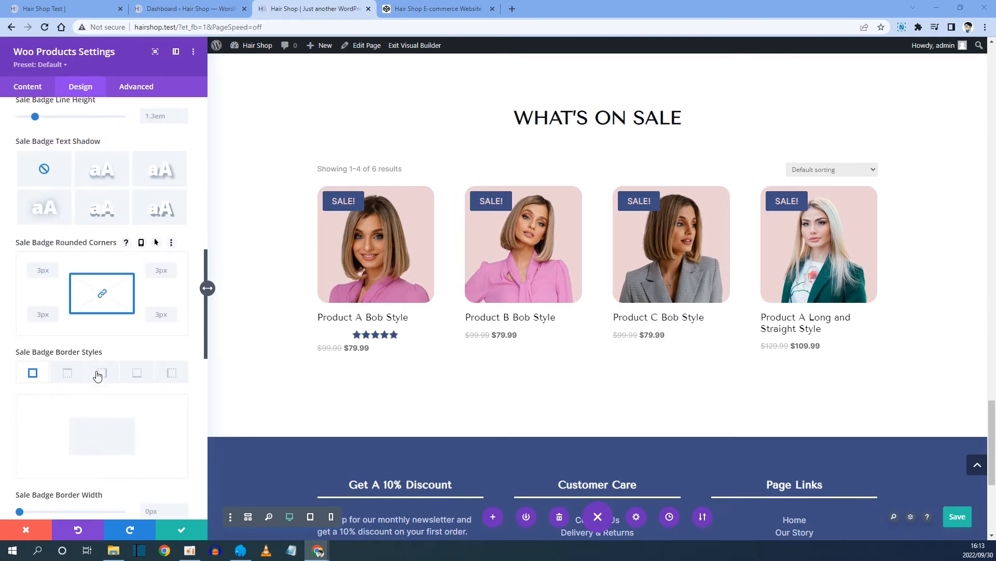
pyautogui.scroll(-3, 94, 363)
pyautogui.scroll(-5, 109, 308)
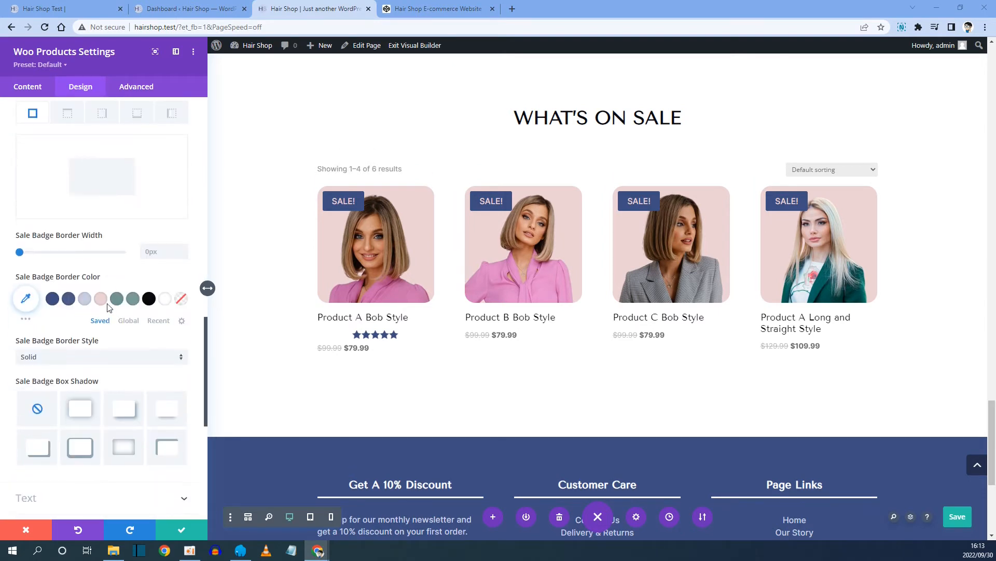
pyautogui.scroll(-1, 96, 273)
pyautogui.scroll(3, 92, 263)
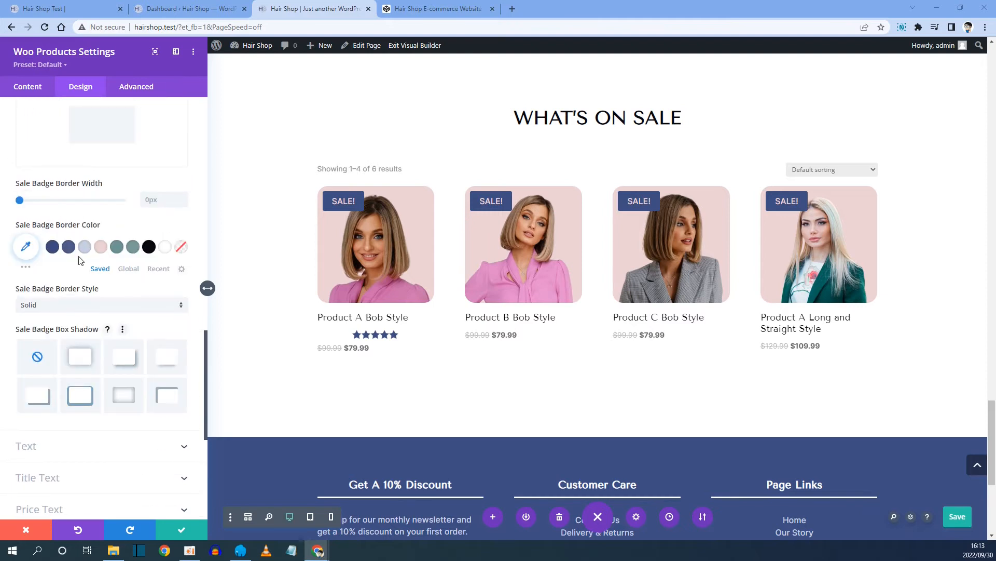
pyautogui.scroll(-2, 83, 262)
pyautogui.scroll(-2, 120, 244)
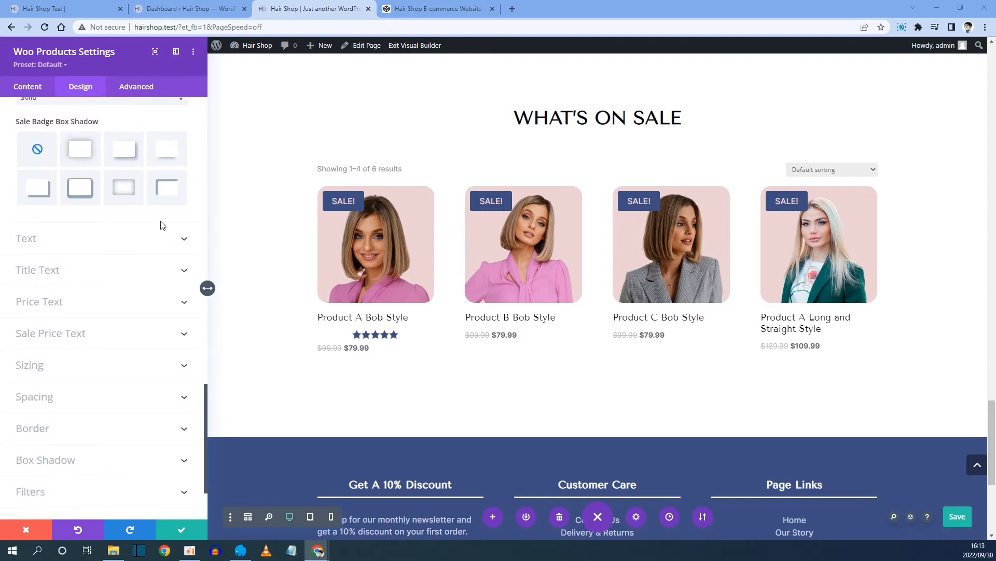
pyautogui.click(39, 236)
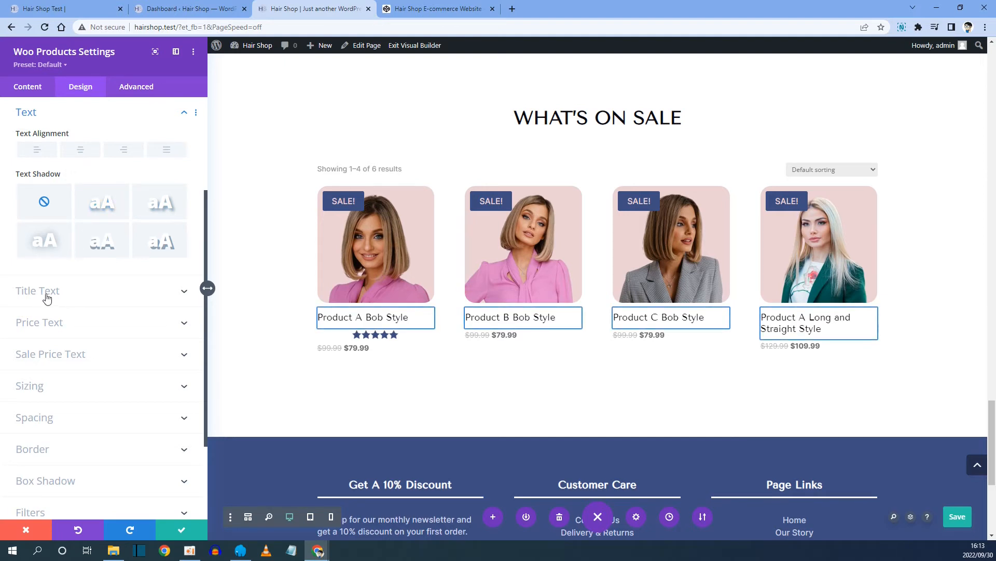
# Step: Set the product titles to the Inter font in uppercase with centred alignment
pyautogui.click(318, 309)
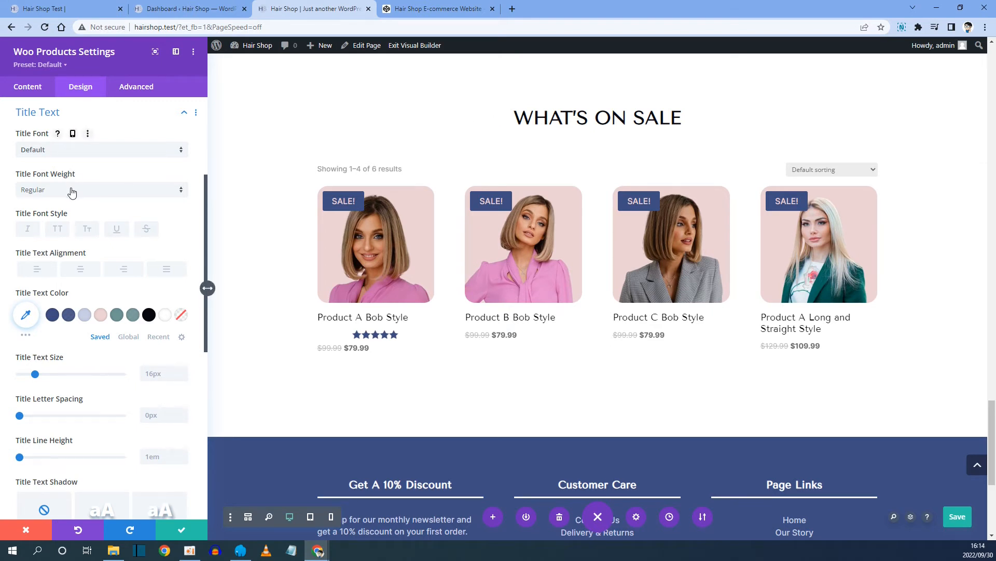
pyautogui.click(57, 150)
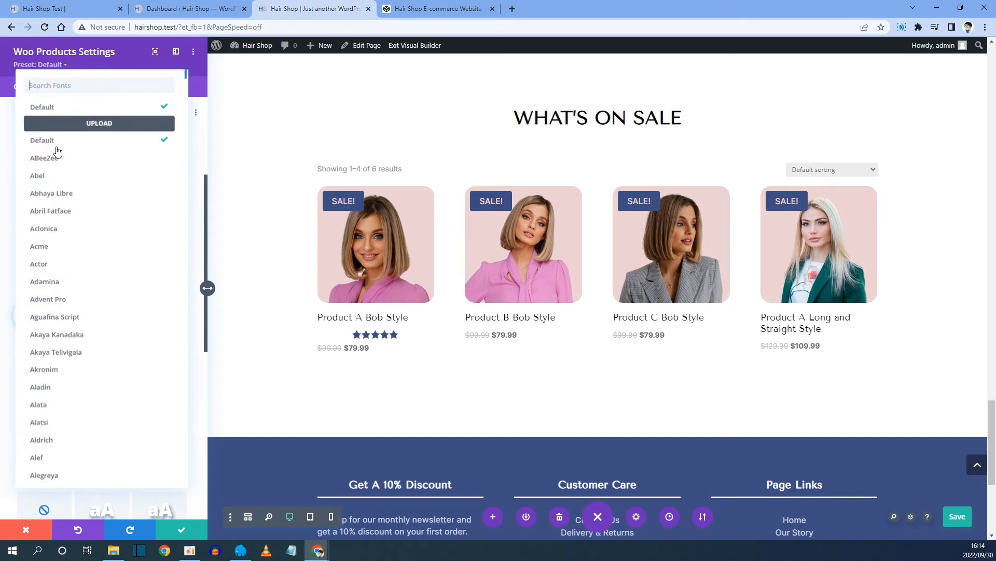
pyautogui.write('inter')
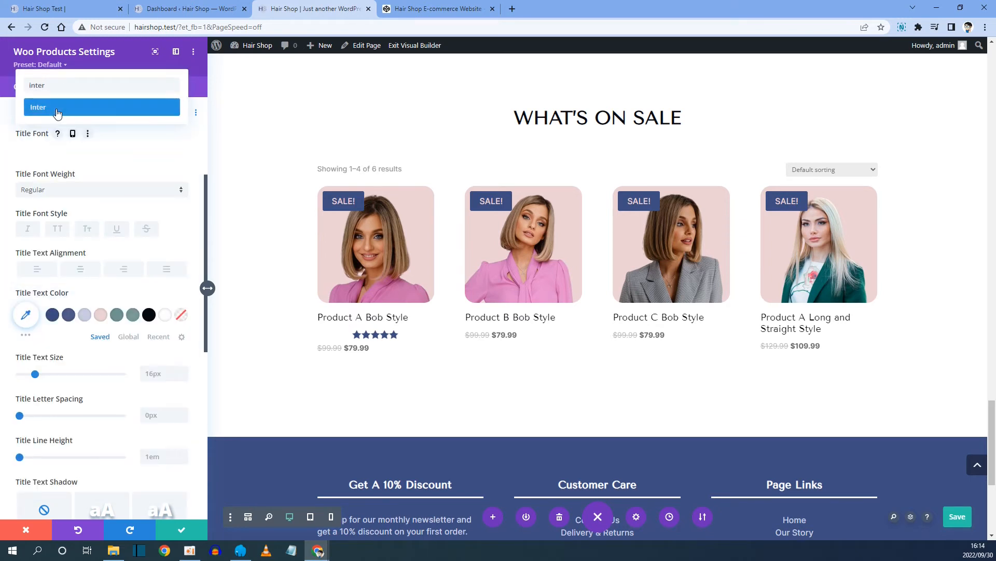
pyautogui.click(56, 110)
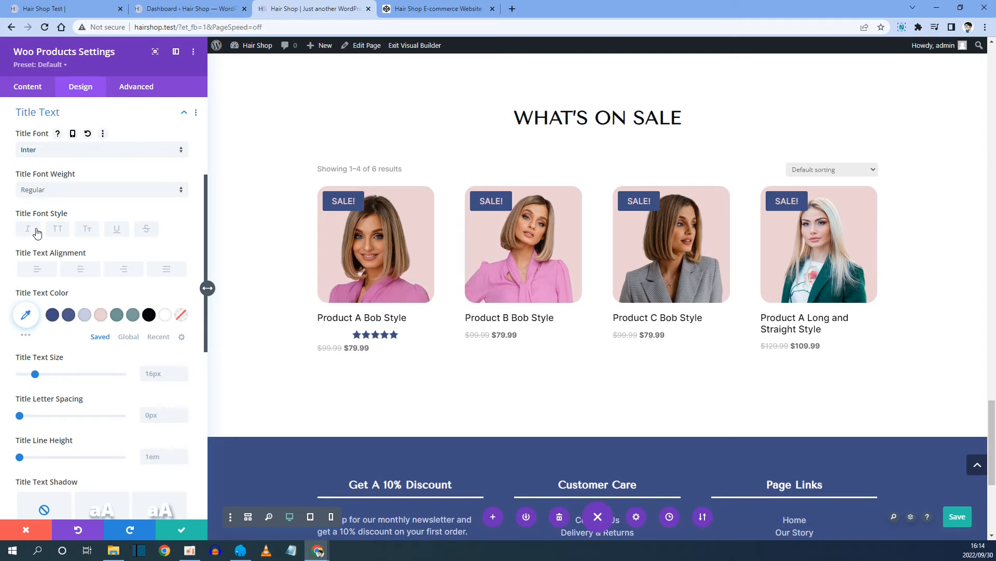
pyautogui.click(58, 230)
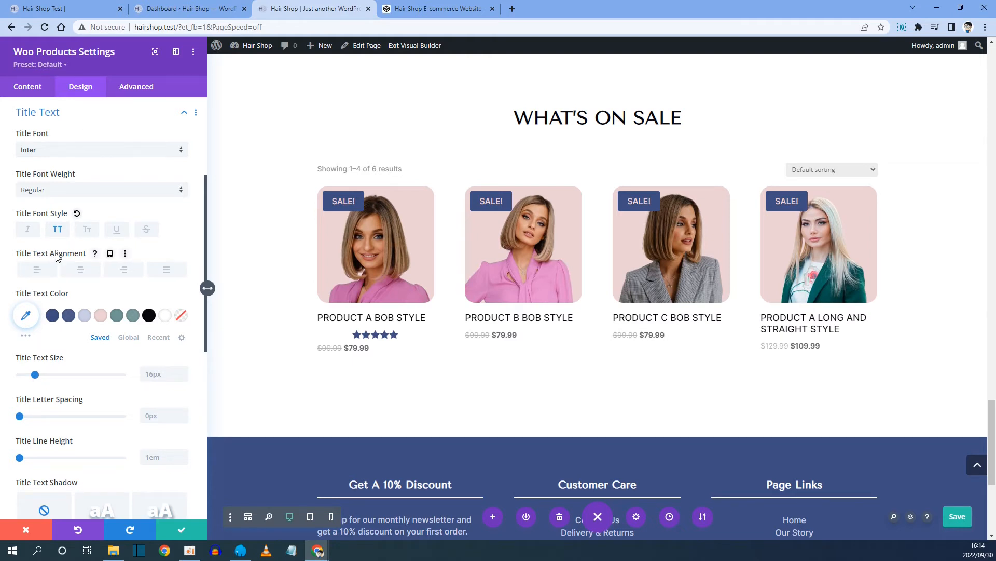
pyautogui.click(80, 269)
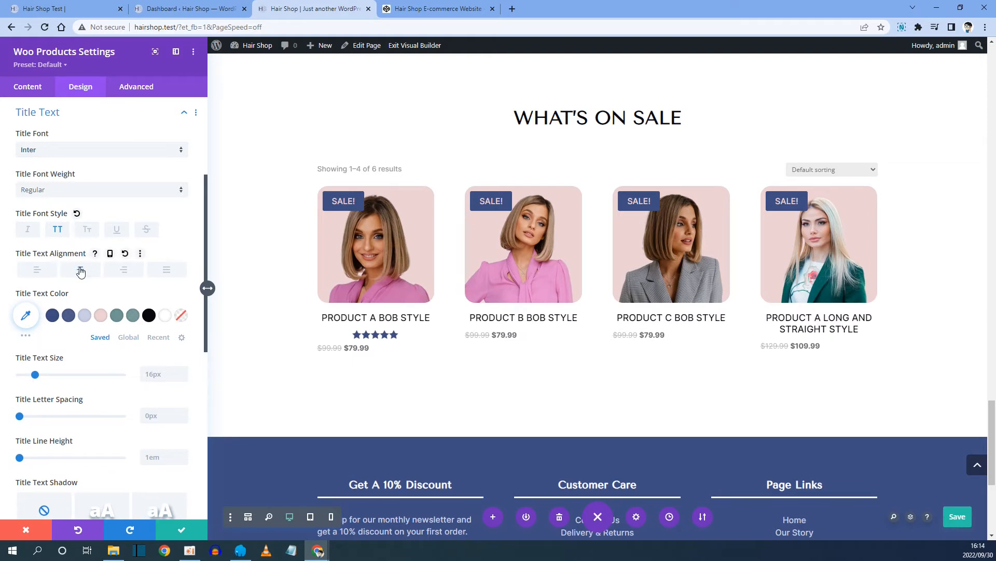
# Step: Centre the product prices and set their text size to 20px
pyautogui.scroll(-1, 88, 259)
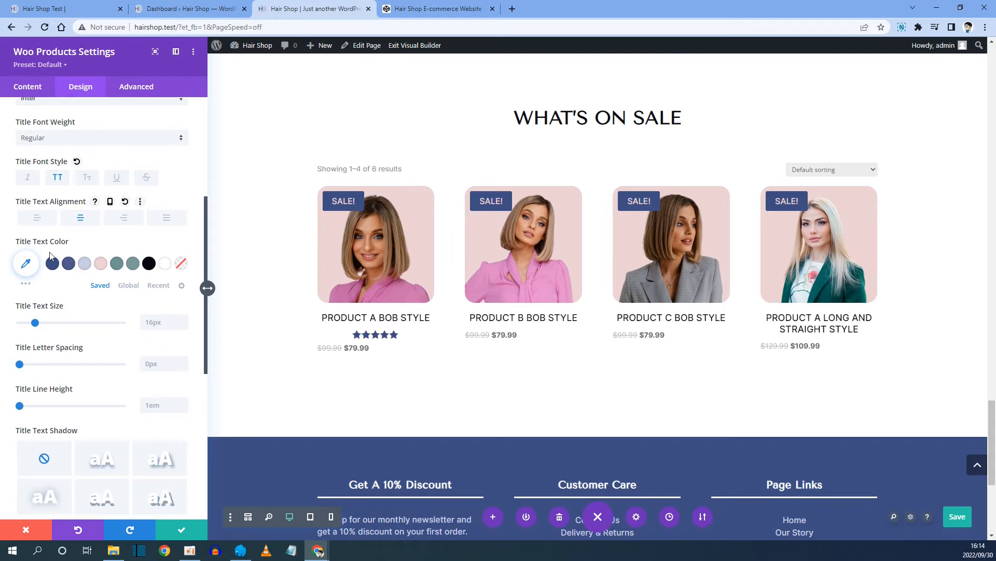
pyautogui.scroll(-1, 102, 290)
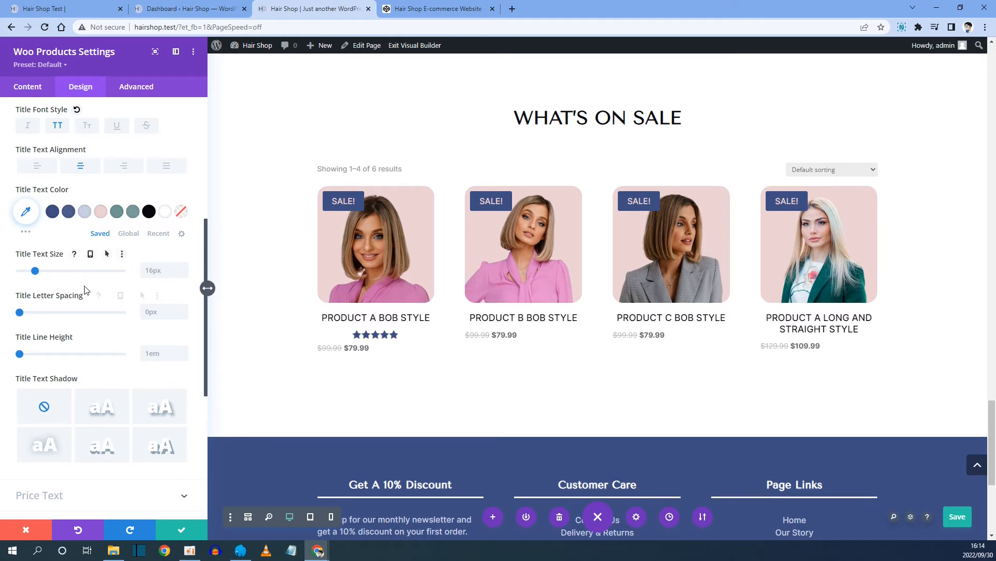
pyautogui.scroll(-4, 89, 317)
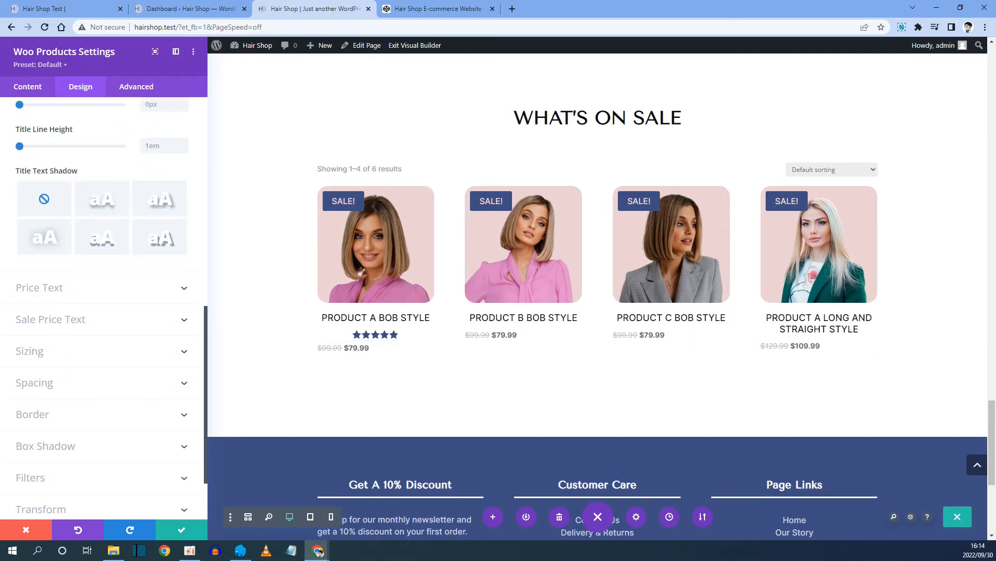
pyautogui.click(45, 289)
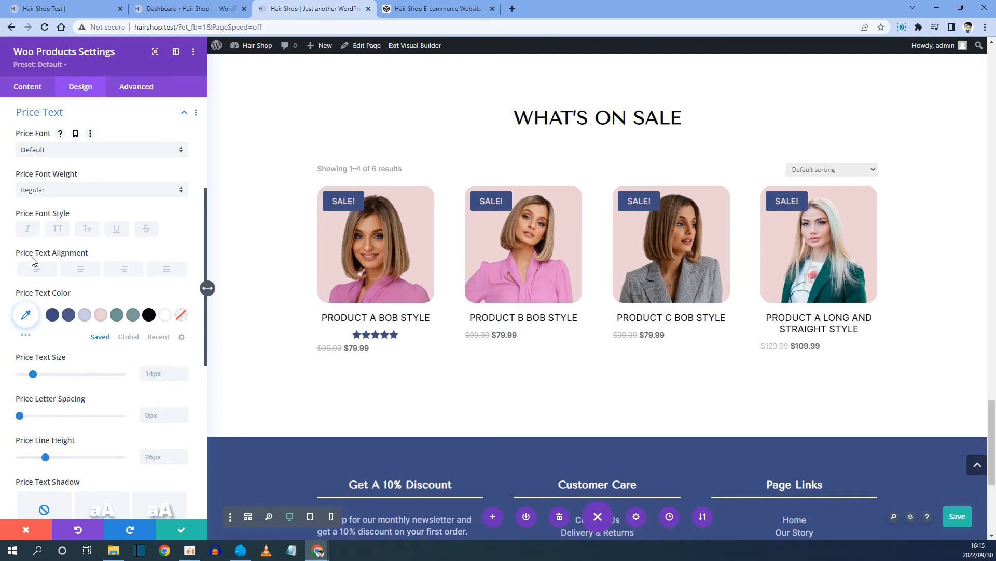
pyautogui.click(79, 270)
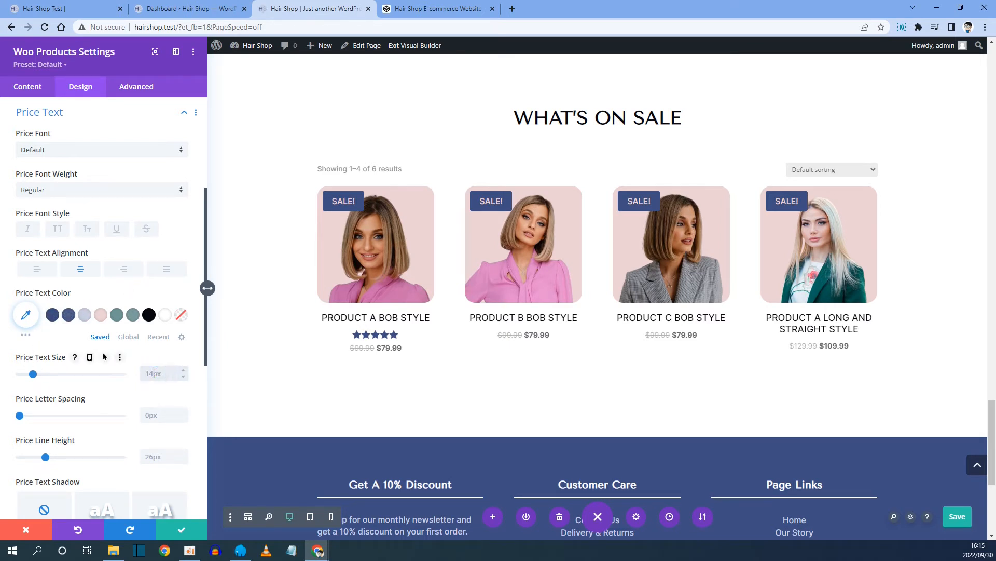
pyautogui.write('px')
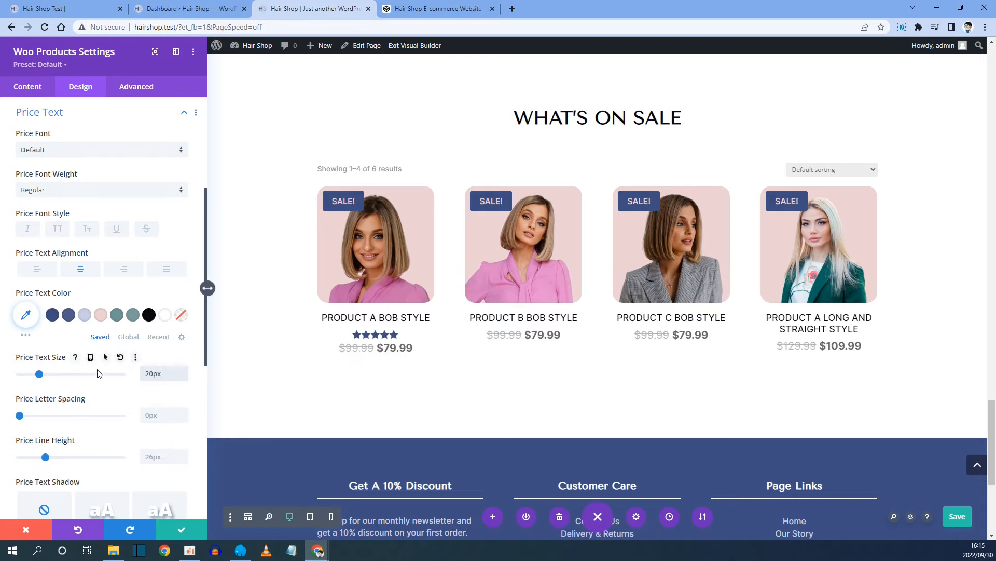
# Step: Review the remaining Price Text options and the Sale Price Text options of the Woo Products module
pyautogui.scroll(-3, 71, 362)
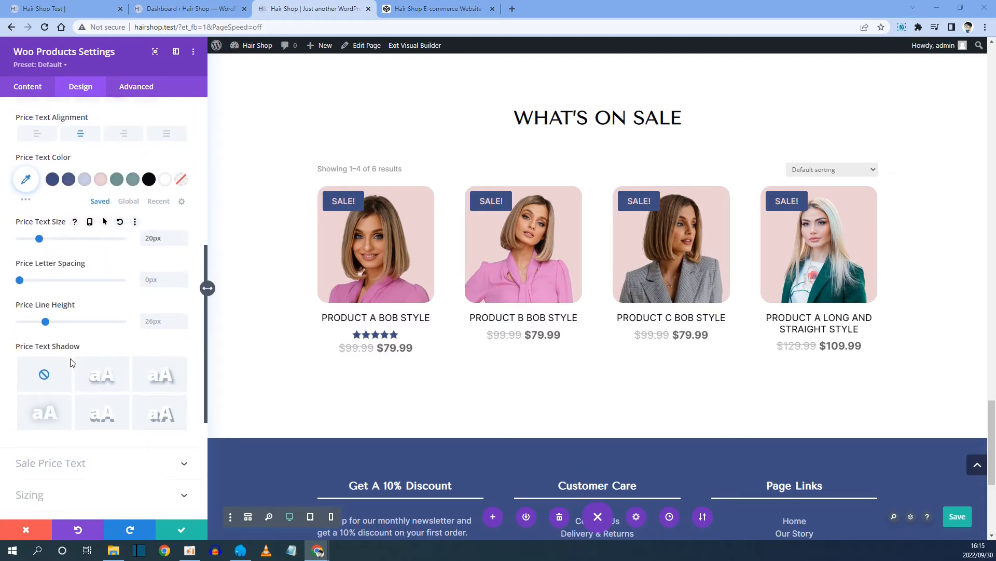
pyautogui.scroll(-4, 72, 361)
pyautogui.click(57, 285)
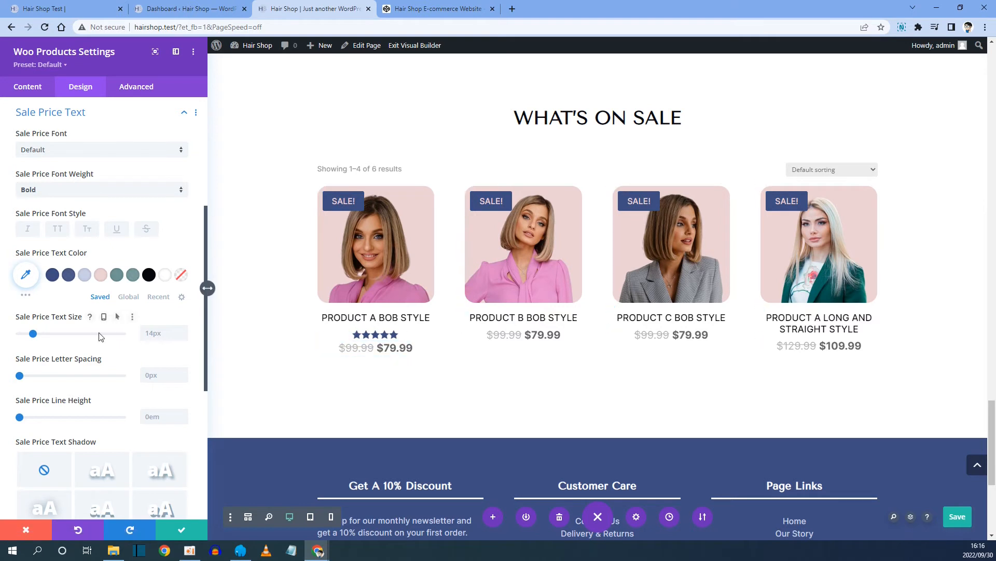
pyautogui.scroll(-5, 101, 322)
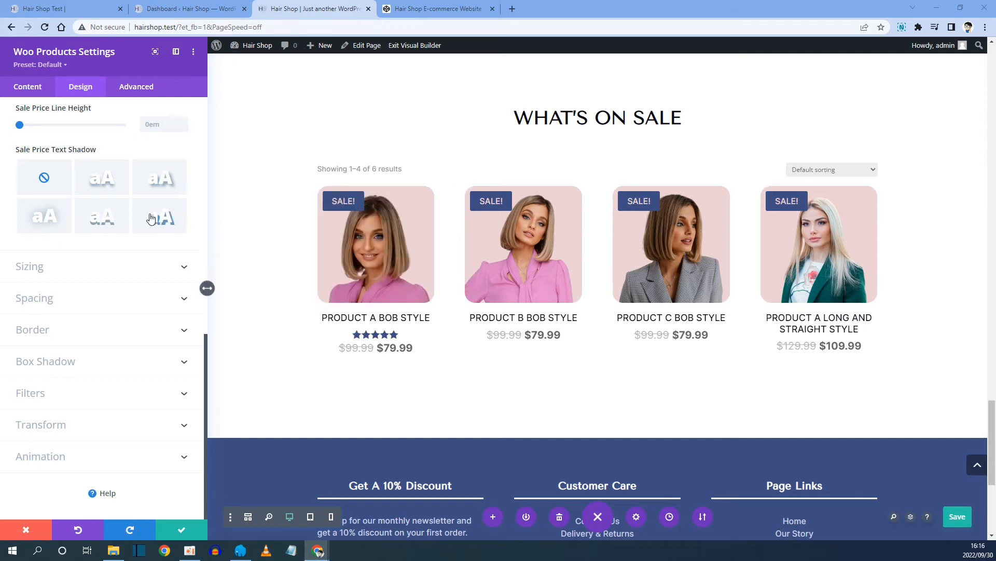
# Step: Open the module's CSS ID and class settings, and examine the home page's page settings custom CSS in the CodePen snippets
pyautogui.click(139, 97)
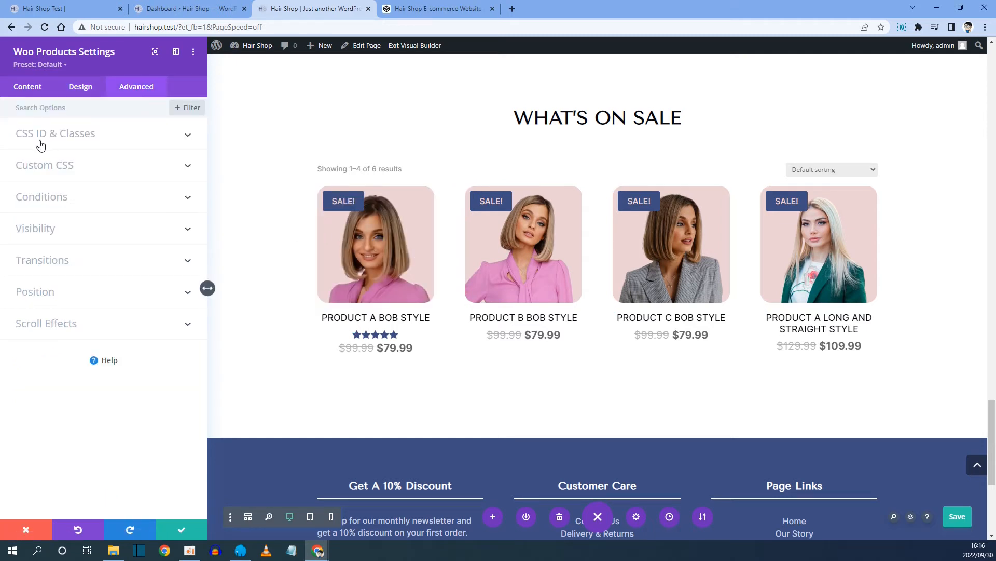
pyautogui.click(76, 137)
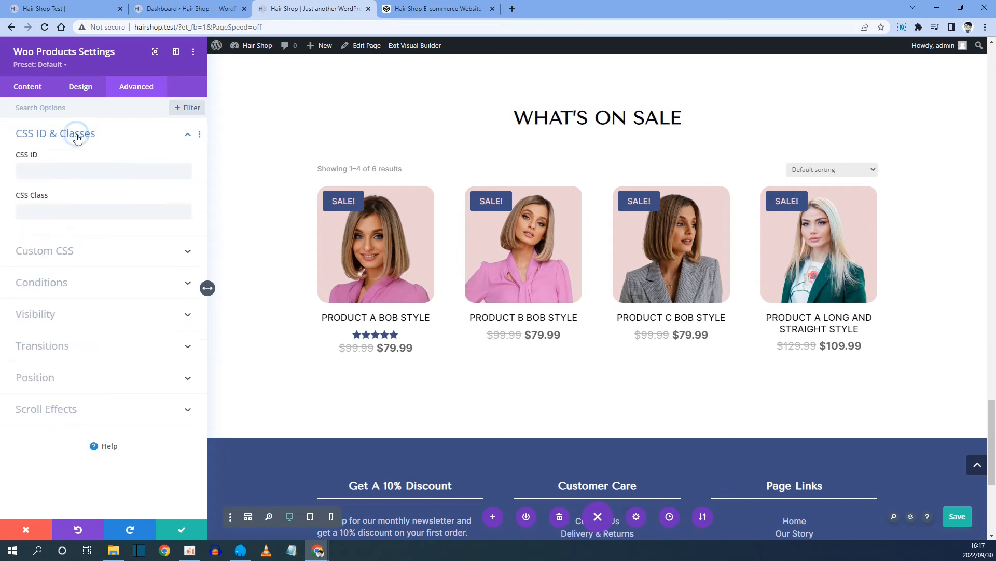
pyautogui.click(436, 11)
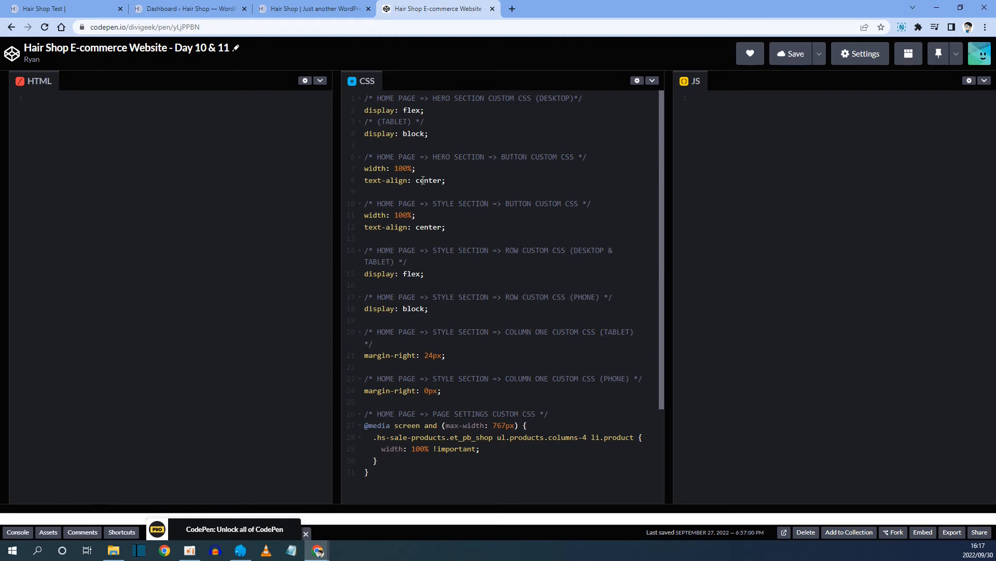
pyautogui.moveTo(400, 112); pyautogui.dragTo(457, 391)
pyautogui.click(457, 391)
pyautogui.scroll(-3, 474, 382)
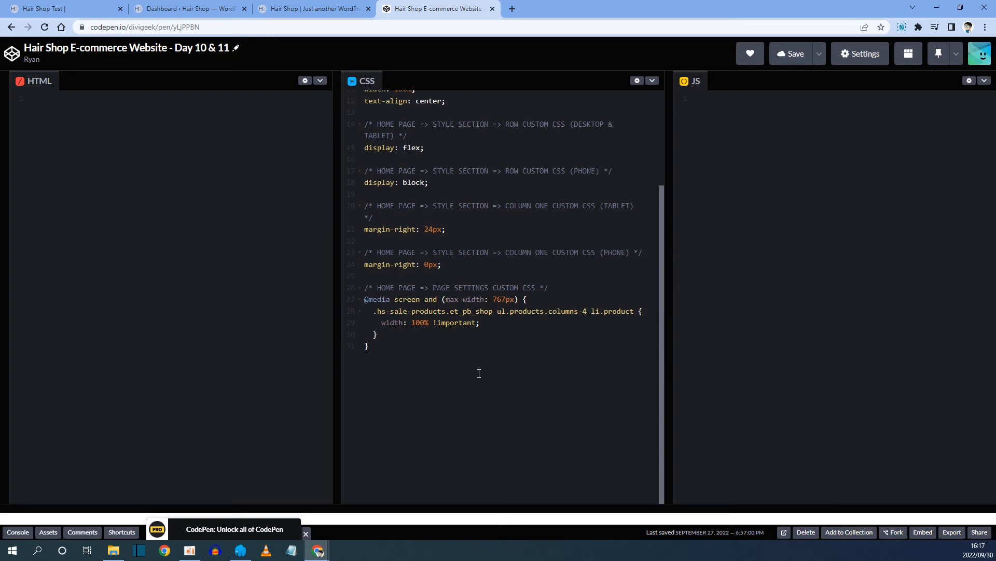
pyautogui.moveTo(376, 290); pyautogui.dragTo(532, 292)
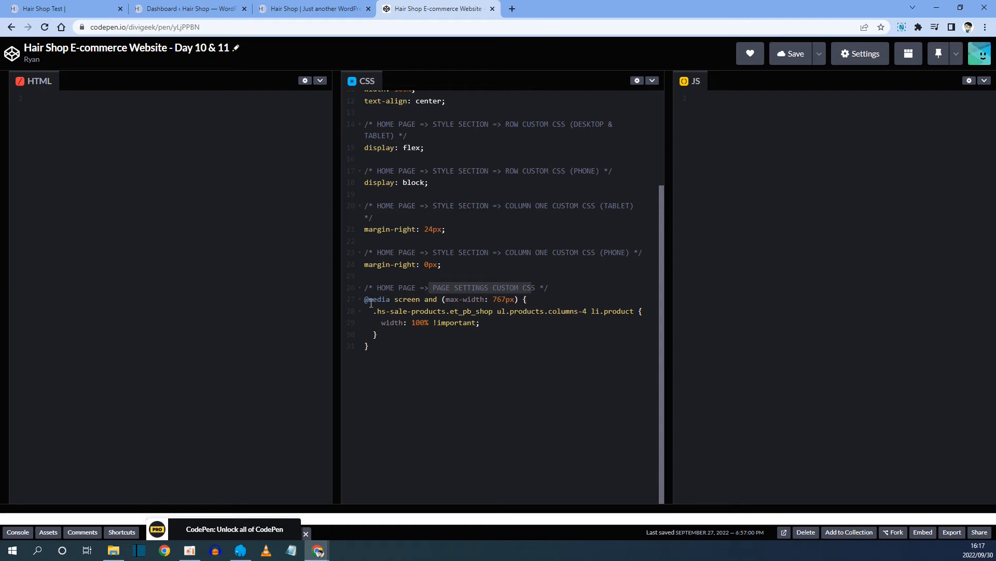
pyautogui.click(385, 355)
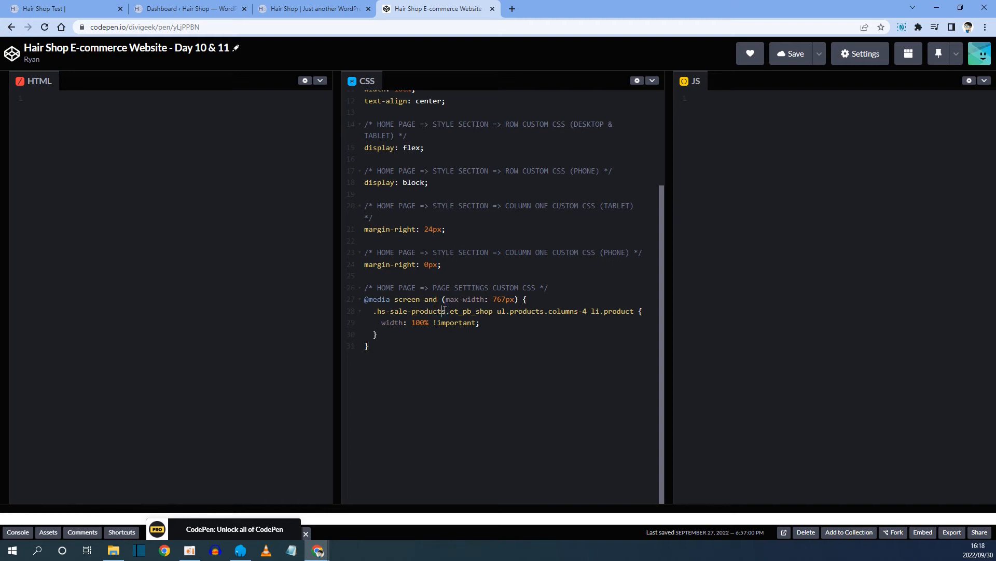
# Step: Copy the class name hs-sale-products from the CodePen CSS and save it as the Woo Products module's CSS class
pyautogui.moveTo(446, 310); pyautogui.dragTo(484, 310)
pyautogui.click(390, 311)
pyautogui.moveTo(379, 311); pyautogui.dragTo(443, 308)
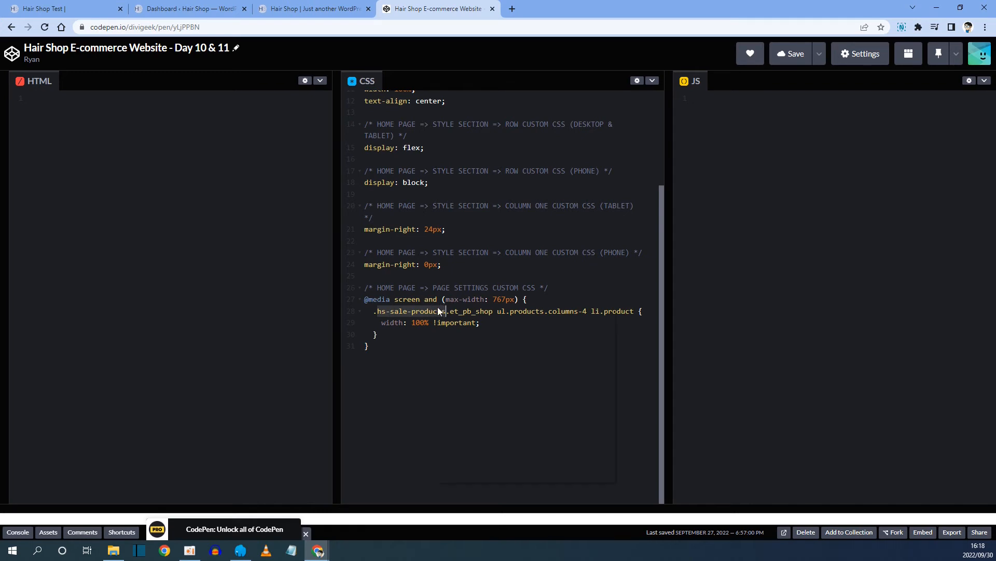
pyautogui.rightClick(439, 311)
pyautogui.click(466, 345)
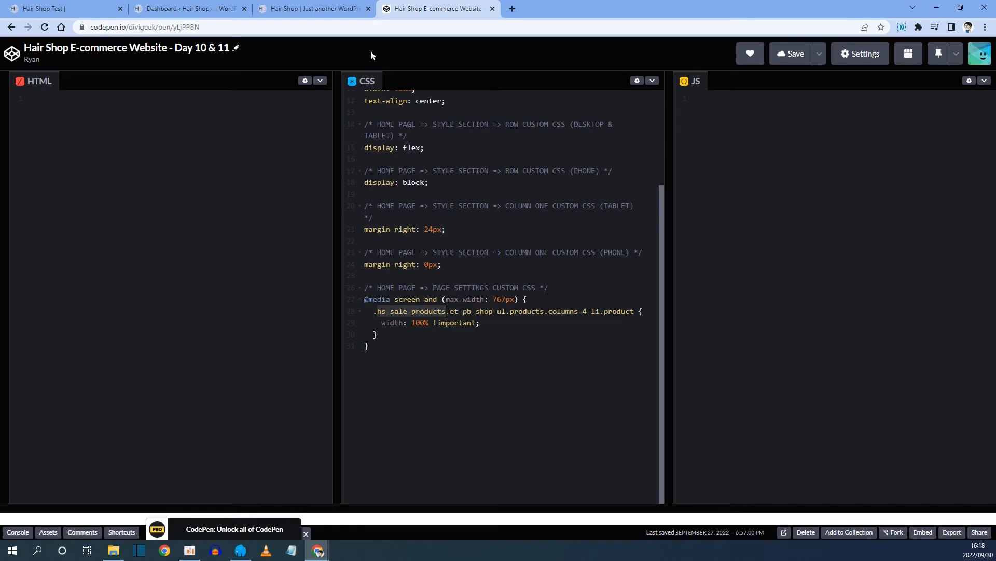
pyautogui.click(316, 9)
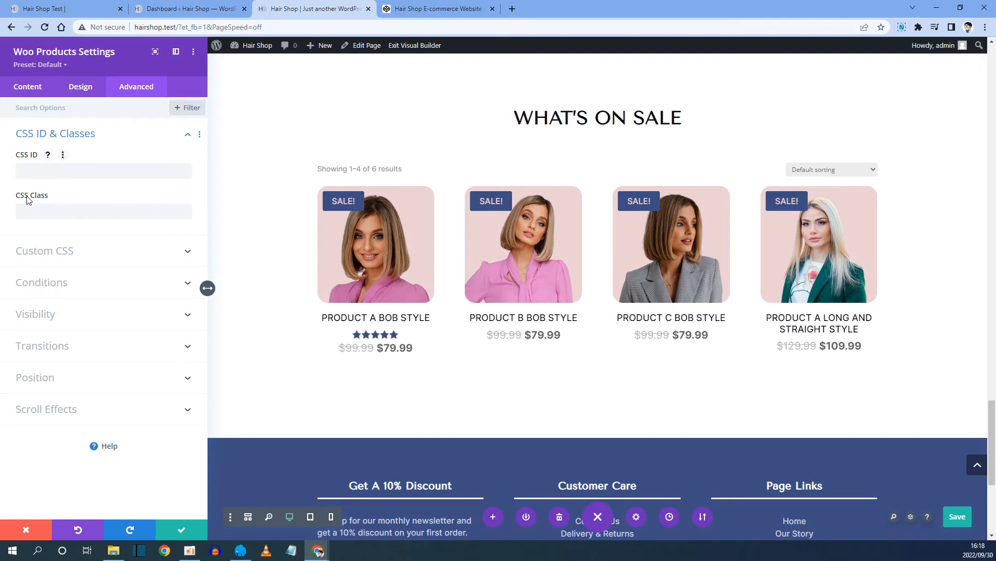
pyautogui.rightClick(49, 214)
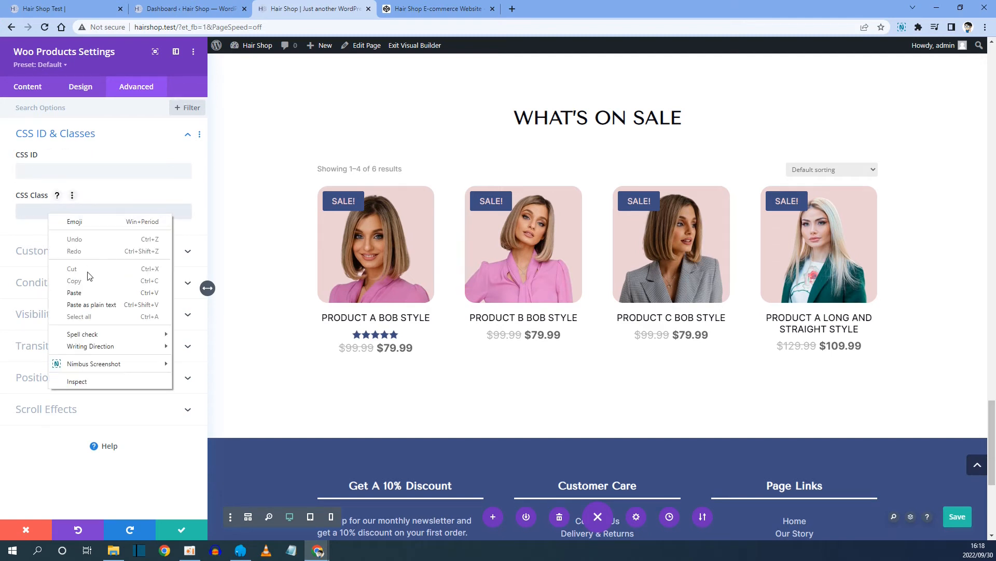
pyautogui.click(85, 290)
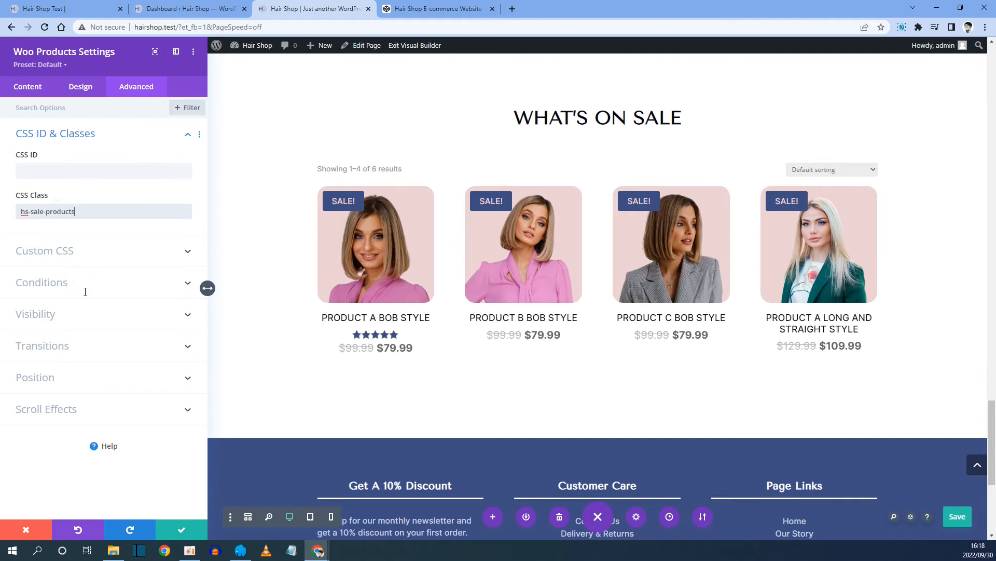
pyautogui.click(182, 529)
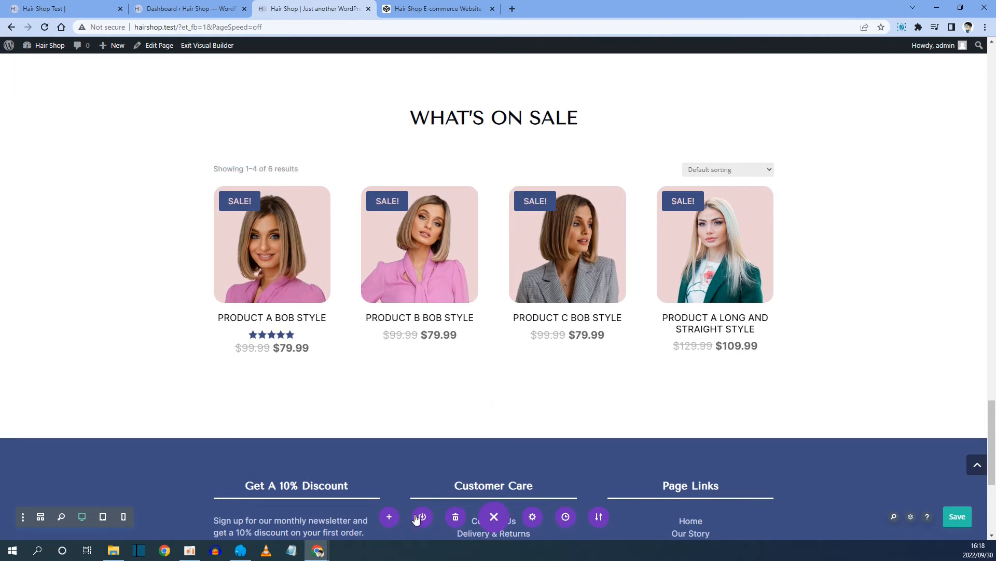
# Step: Open the page-level custom CSS setting and copy the whole max-width 767px media query block from the CodePen snippets
pyautogui.click(532, 517)
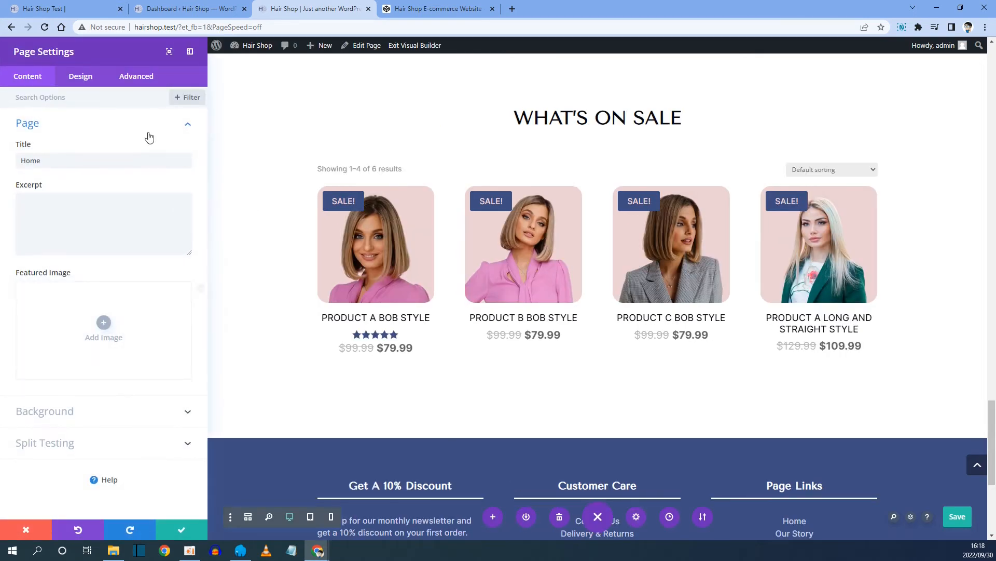
pyautogui.click(139, 78)
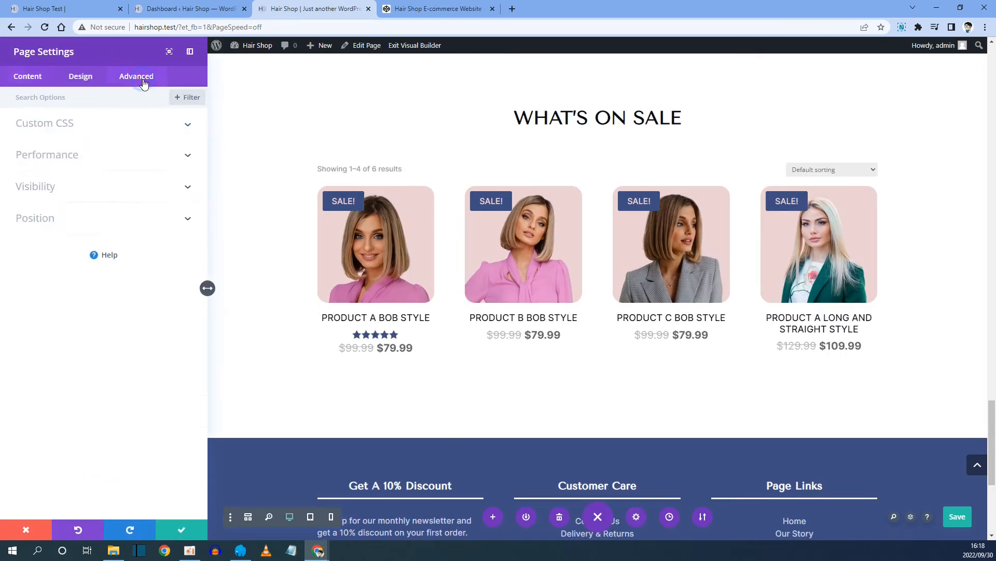
pyautogui.click(40, 130)
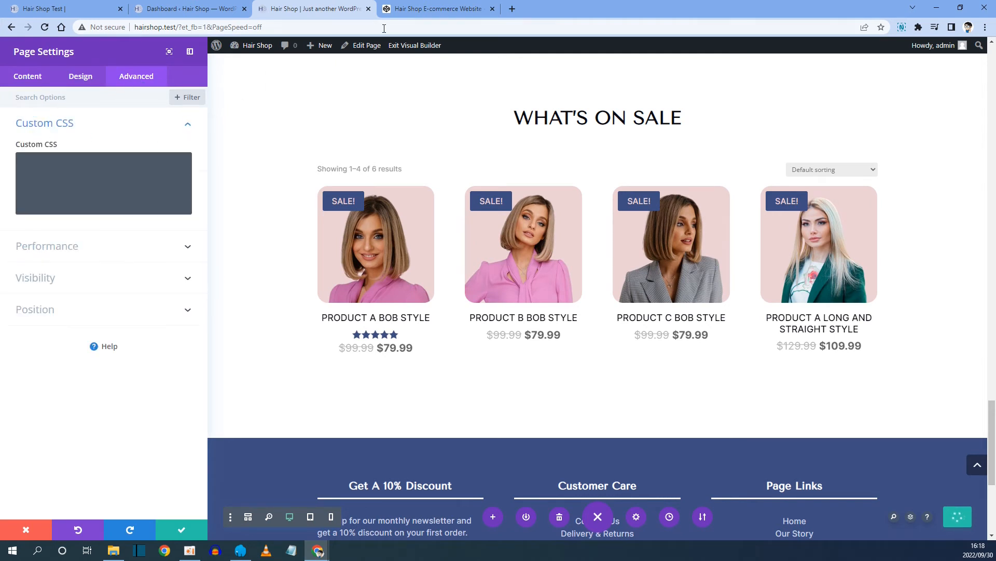
pyautogui.click(402, 9)
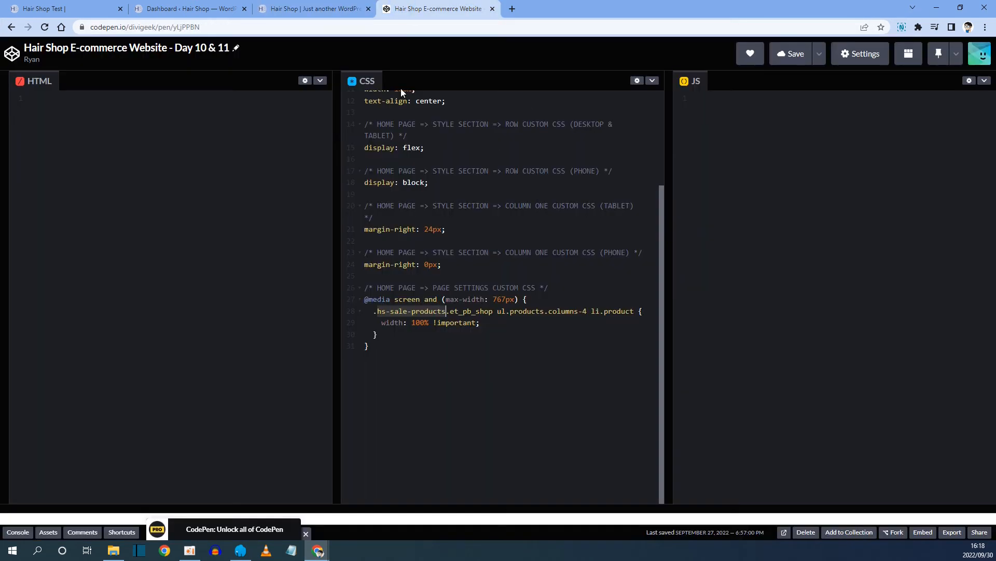
pyautogui.click(414, 322)
pyautogui.moveTo(365, 299); pyautogui.dragTo(434, 355)
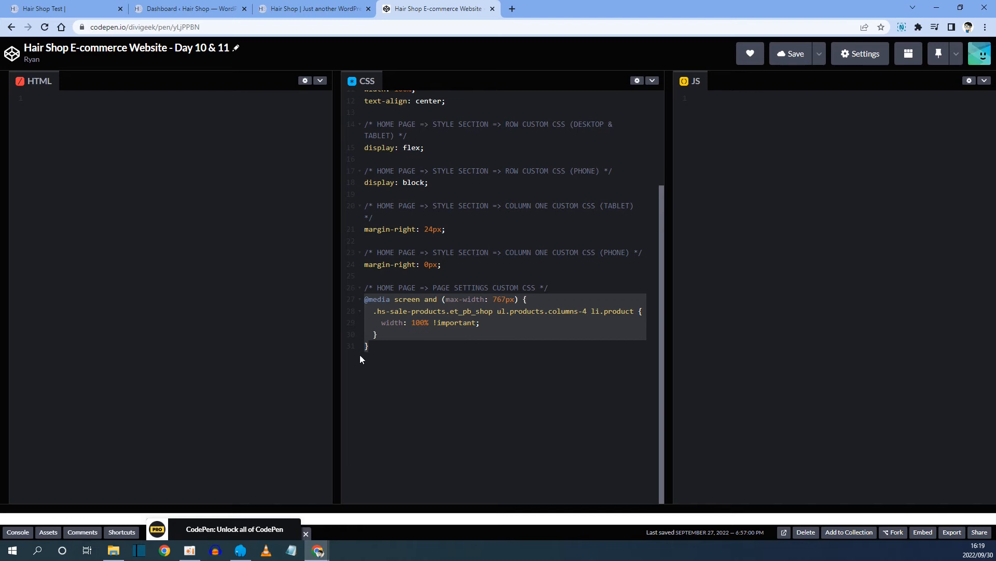
pyautogui.rightClick(423, 306)
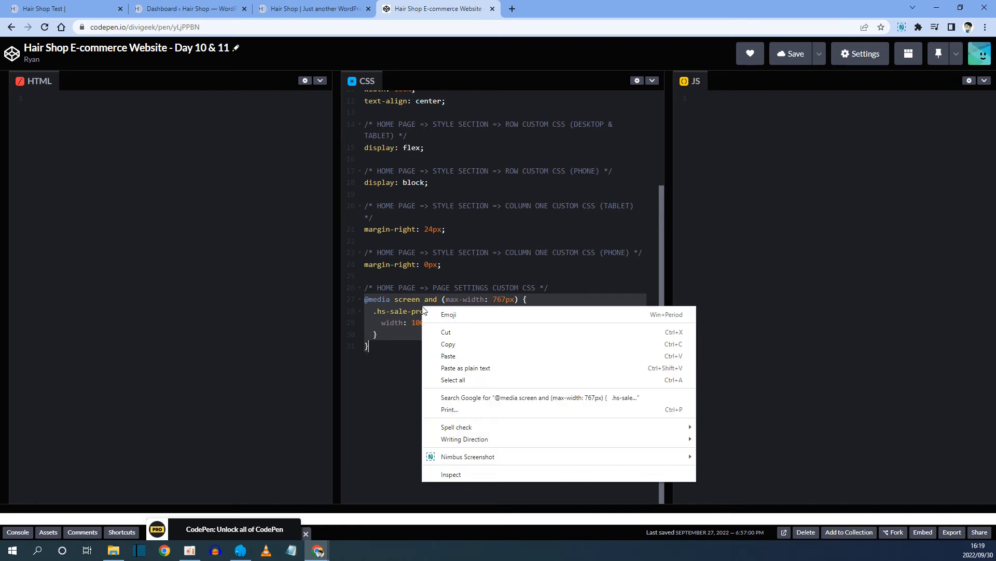
pyautogui.click(450, 343)
# Step: Paste the hs-sale-products media query into the page's custom CSS and save the page settings
pyautogui.click(316, 4)
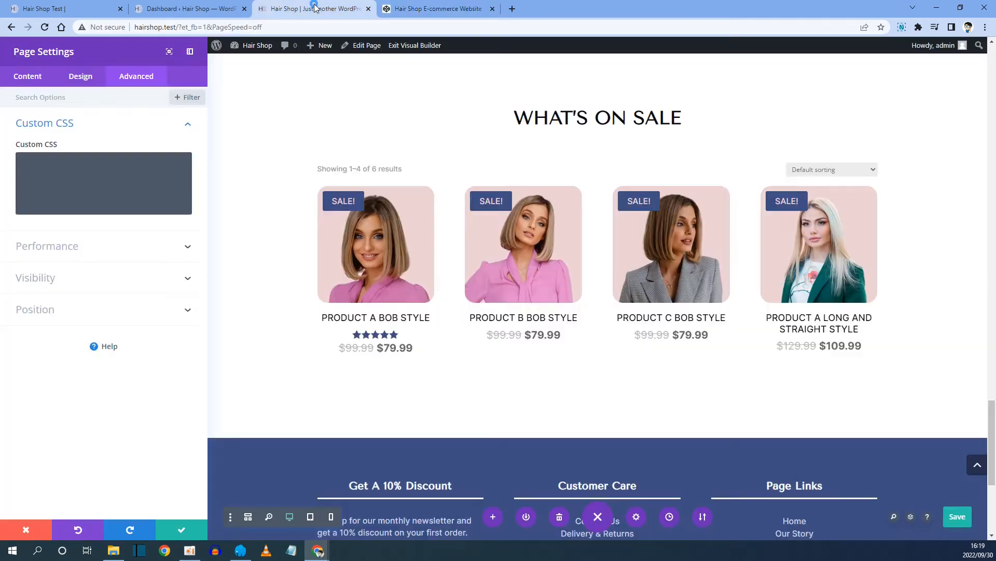
pyautogui.click(32, 164)
pyautogui.rightClick(35, 161)
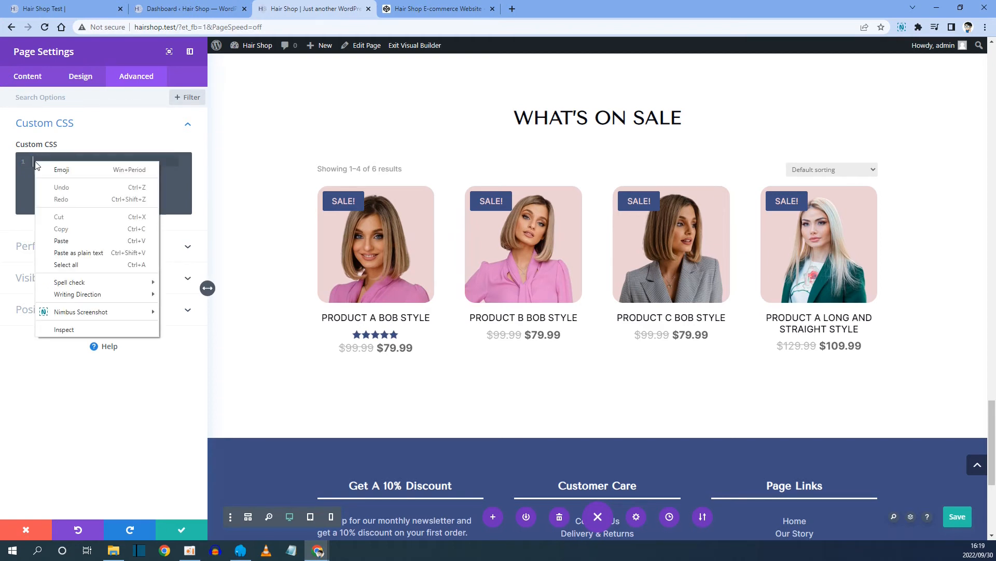
pyautogui.click(64, 240)
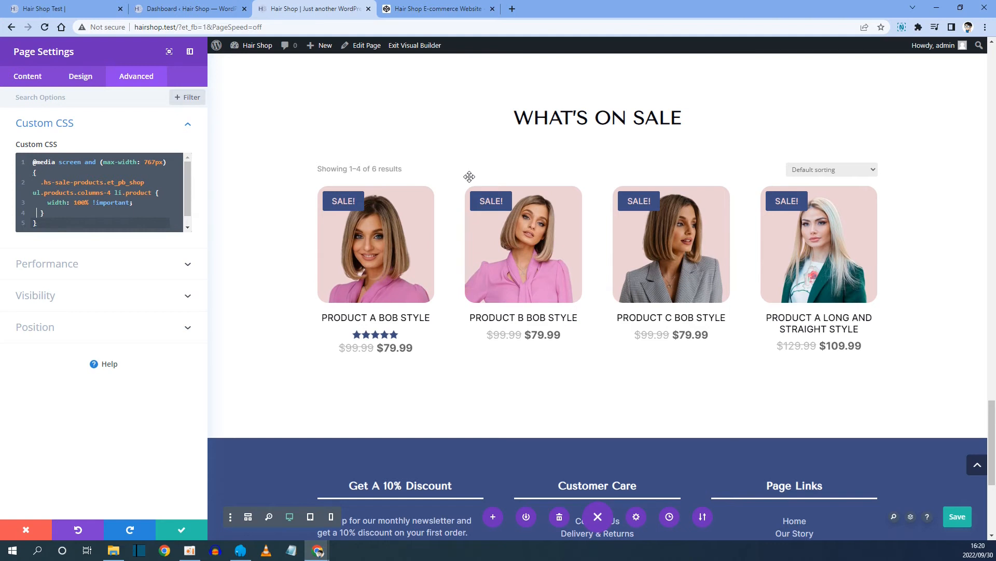
pyautogui.click(181, 530)
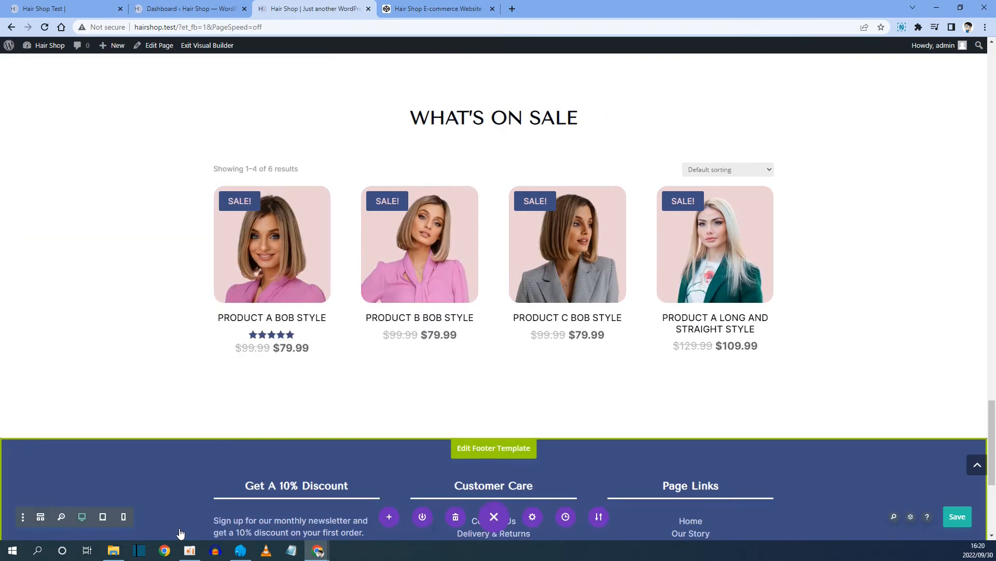
# Step: Compare the sale section with the reference page and give the What's on Sale section the saved background colour #c8cfe4
pyautogui.click(52, 9)
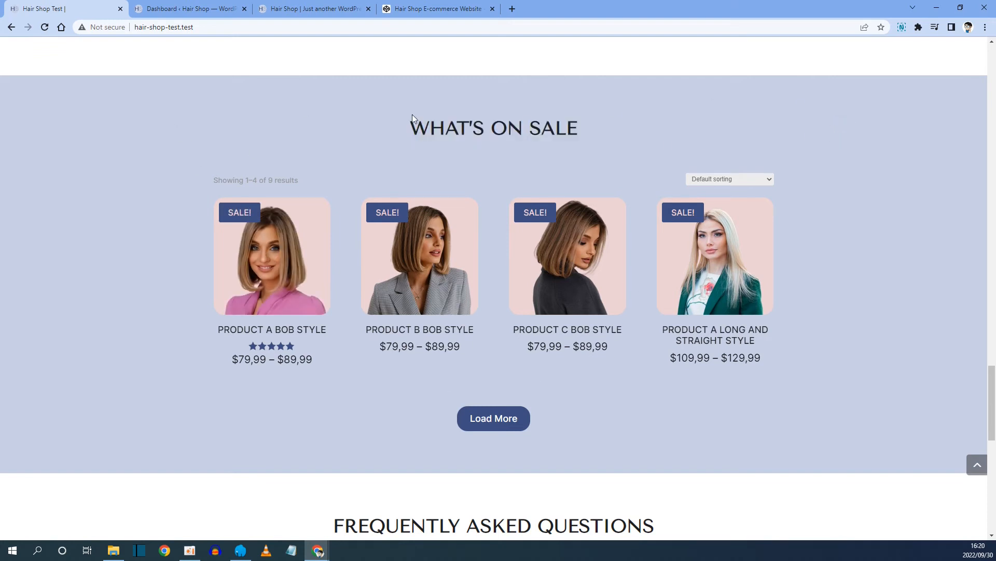
pyautogui.click(303, 9)
pyautogui.scroll(2, 218, 139)
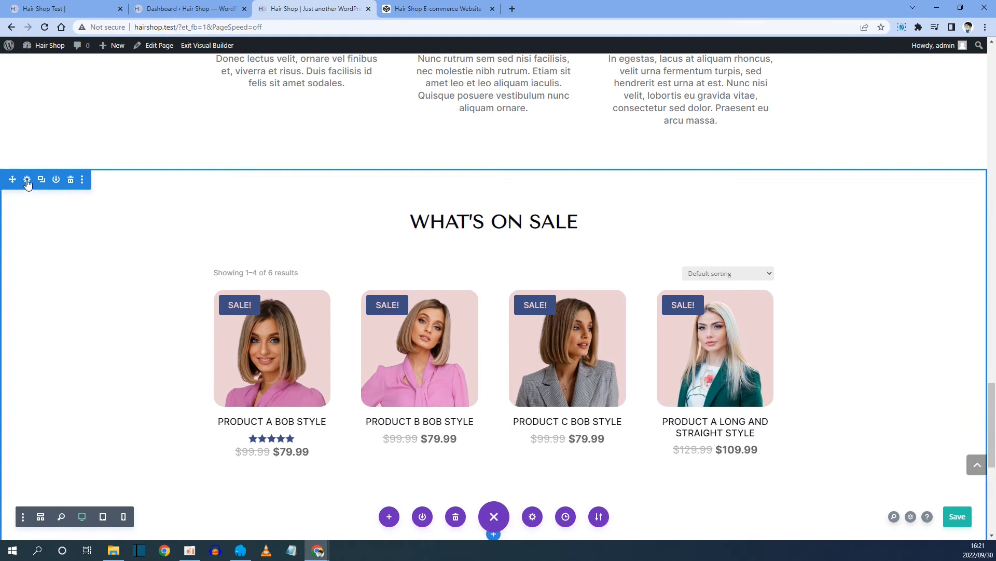
pyautogui.click(27, 181)
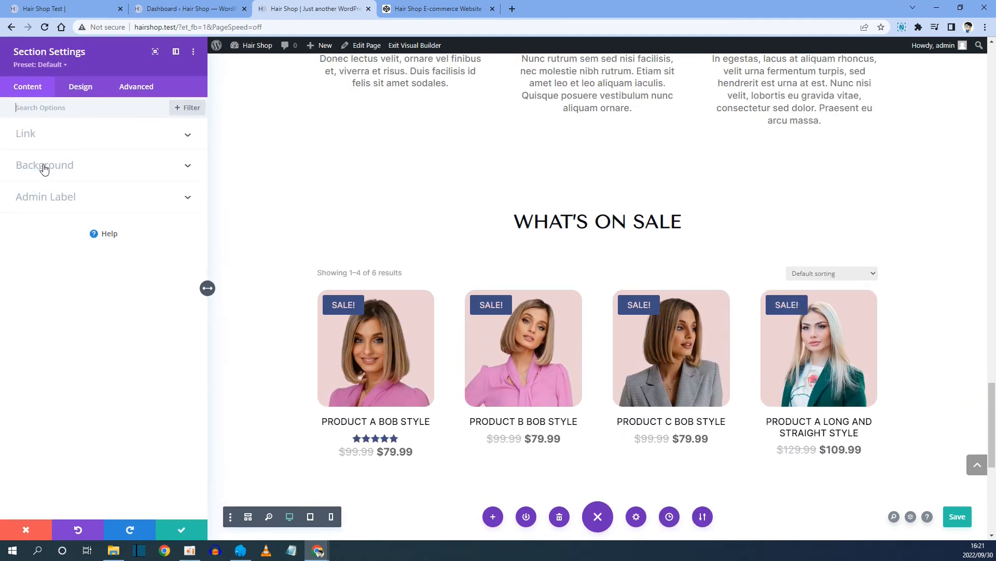
pyautogui.click(43, 166)
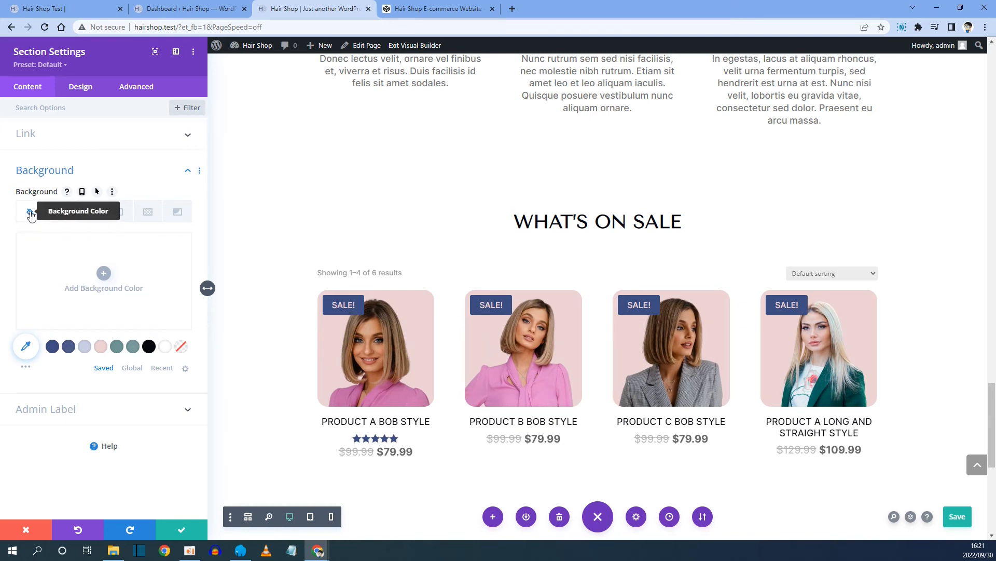
pyautogui.click(85, 347)
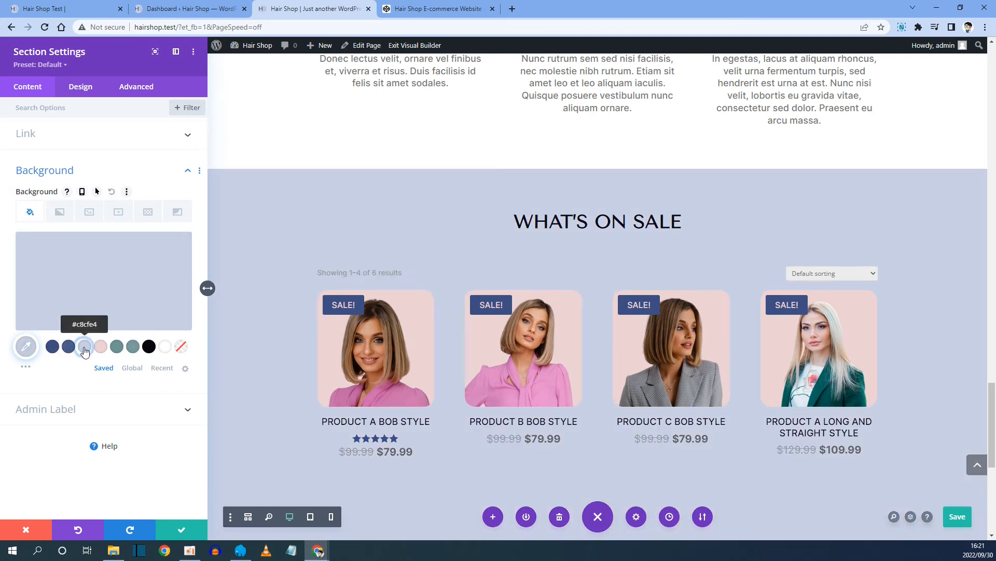
pyautogui.click(188, 530)
# Step: Copy the Frequently Asked Questions heading text from the reference page
pyautogui.scroll(-1, 441, 378)
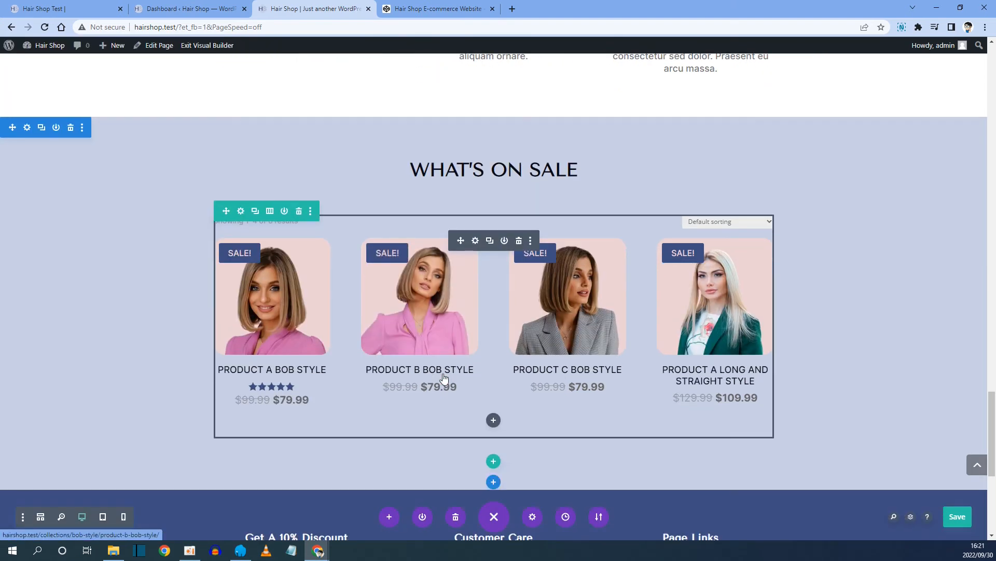
pyautogui.click(63, 9)
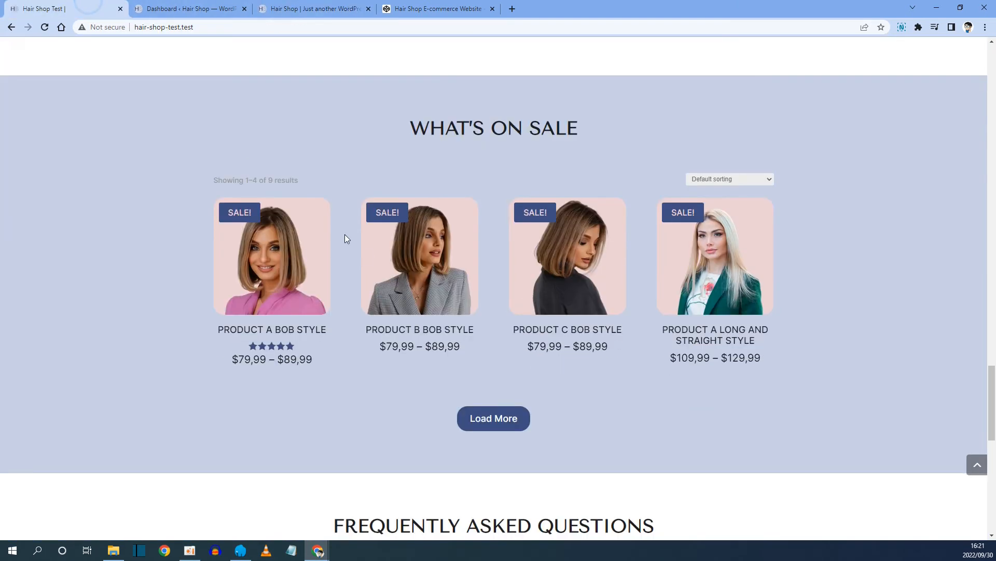
pyautogui.scroll(-3, 367, 252)
pyautogui.scroll(-4, 367, 255)
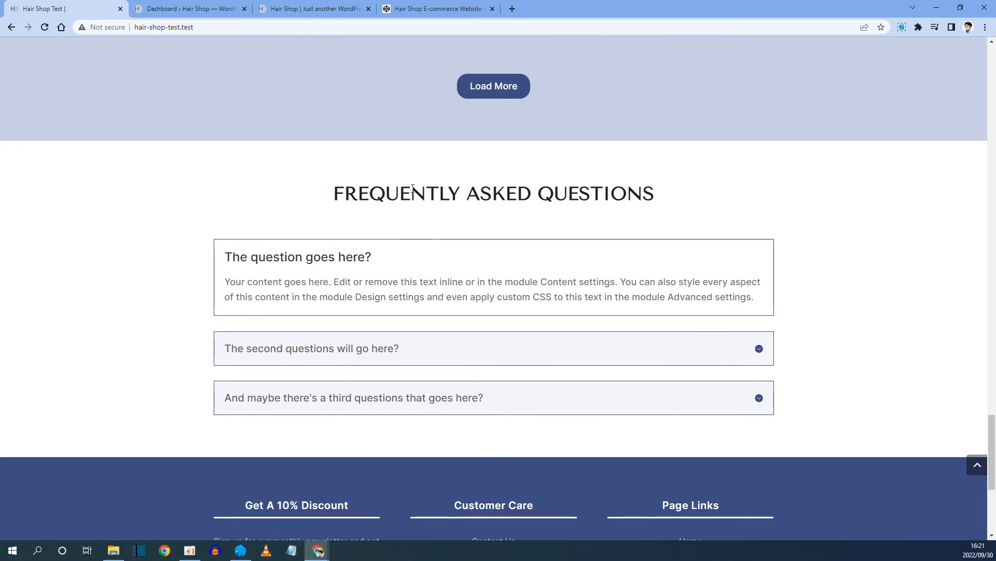
pyautogui.moveTo(338, 192); pyautogui.dragTo(656, 213)
pyautogui.rightClick(613, 198)
pyautogui.click(638, 204)
# Step: Switch to the hairshop.test page in the visual builder and duplicate the What's on Sale section
pyautogui.click(317, 11)
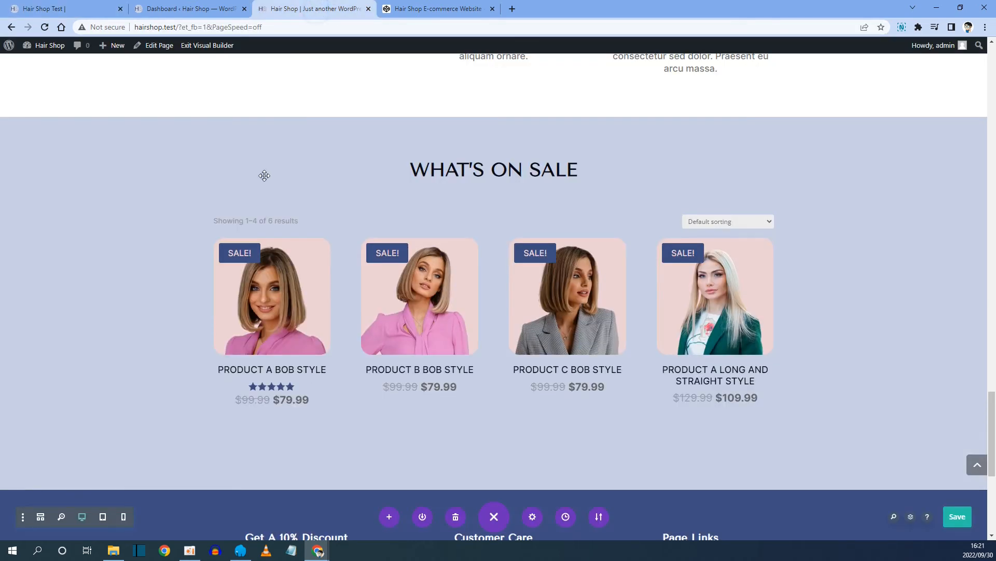
pyautogui.scroll(-3, 446, 317)
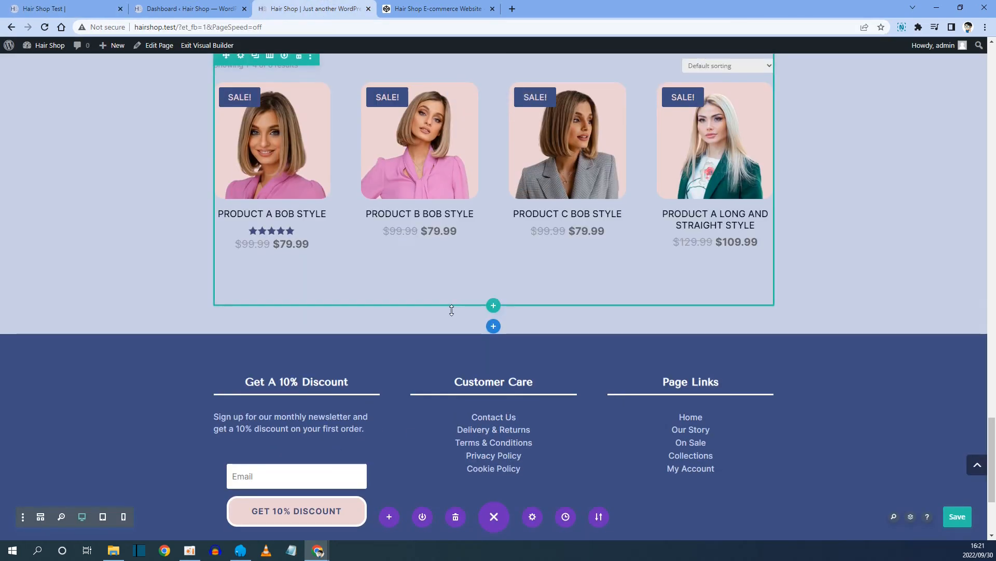
pyautogui.scroll(2, 452, 310)
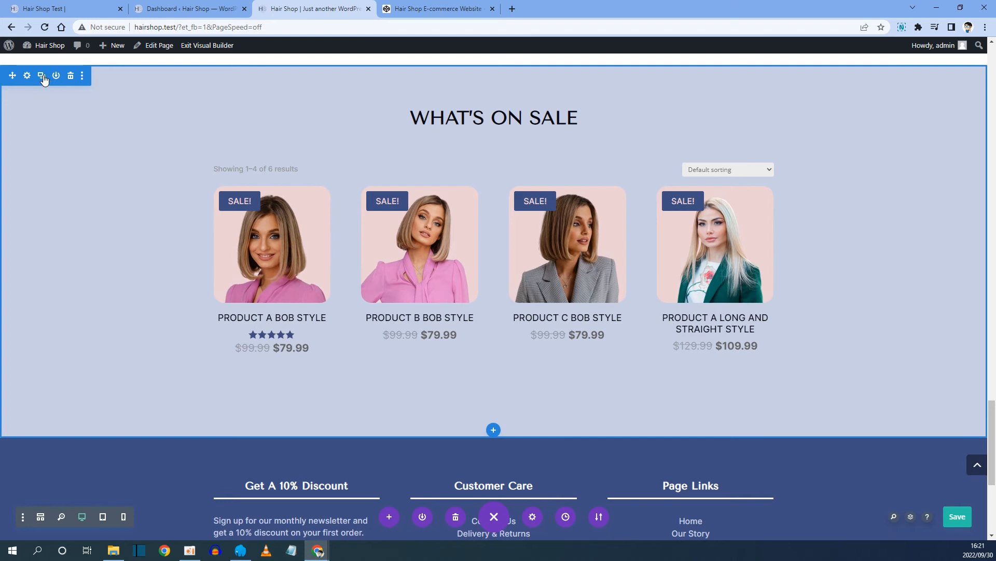
pyautogui.click(42, 76)
# Step: Replace the heading in the duplicated section with the copied text FREQUENTLY ASKED QUESTIONS and save the text module
pyautogui.scroll(-2, 351, 292)
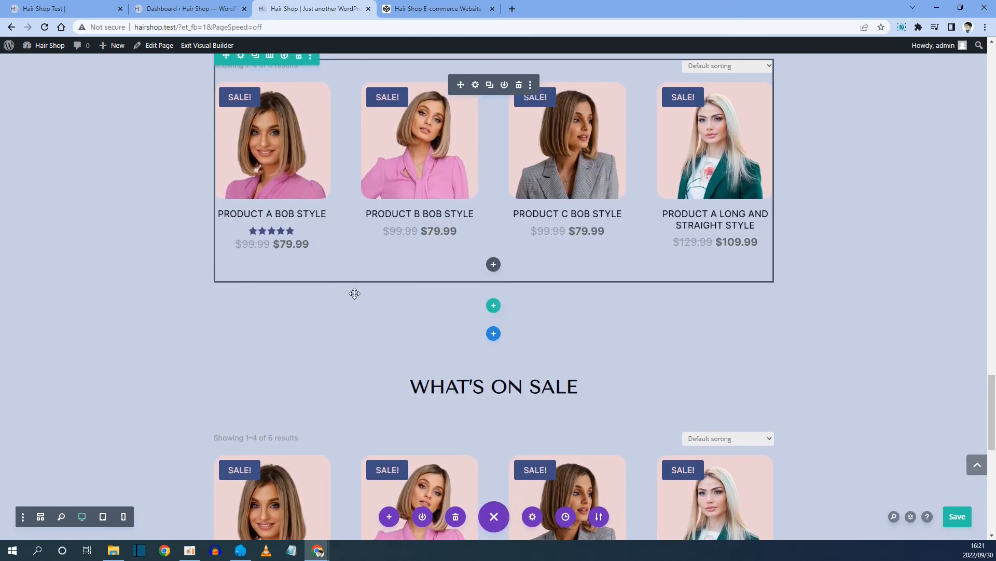
pyautogui.click(476, 381)
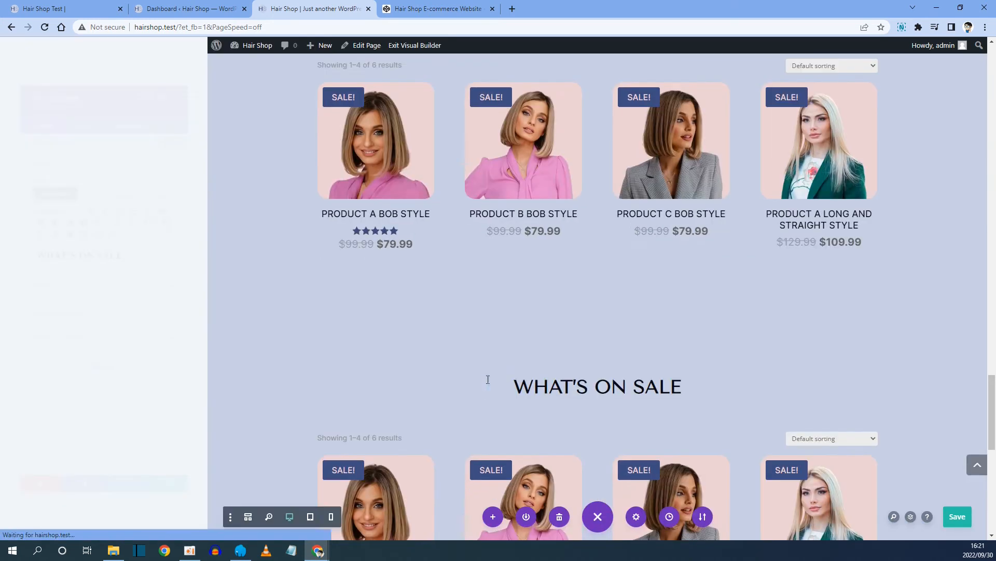
pyautogui.moveTo(139, 250); pyautogui.dragTo(22, 247)
pyautogui.rightClick(35, 246)
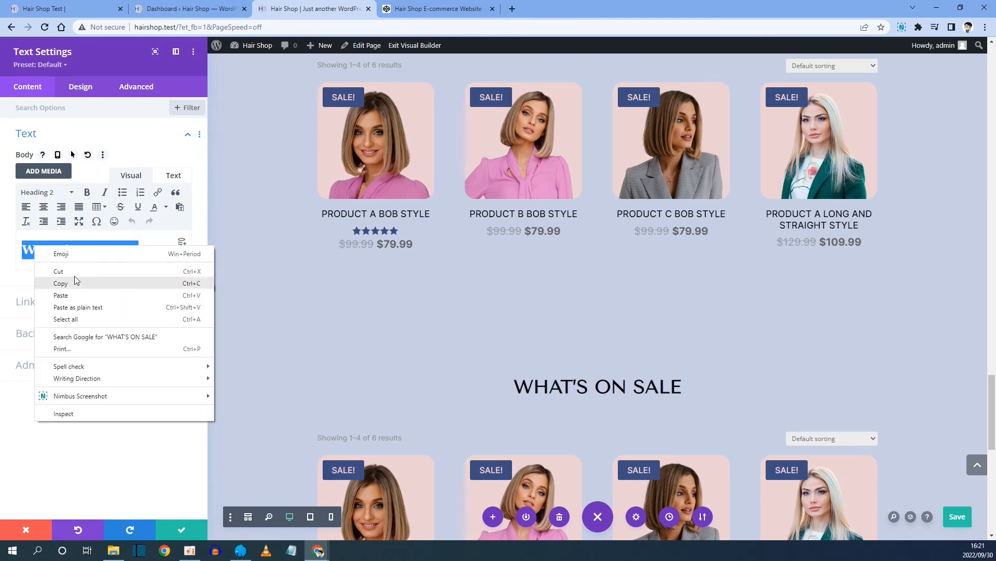
pyautogui.click(77, 294)
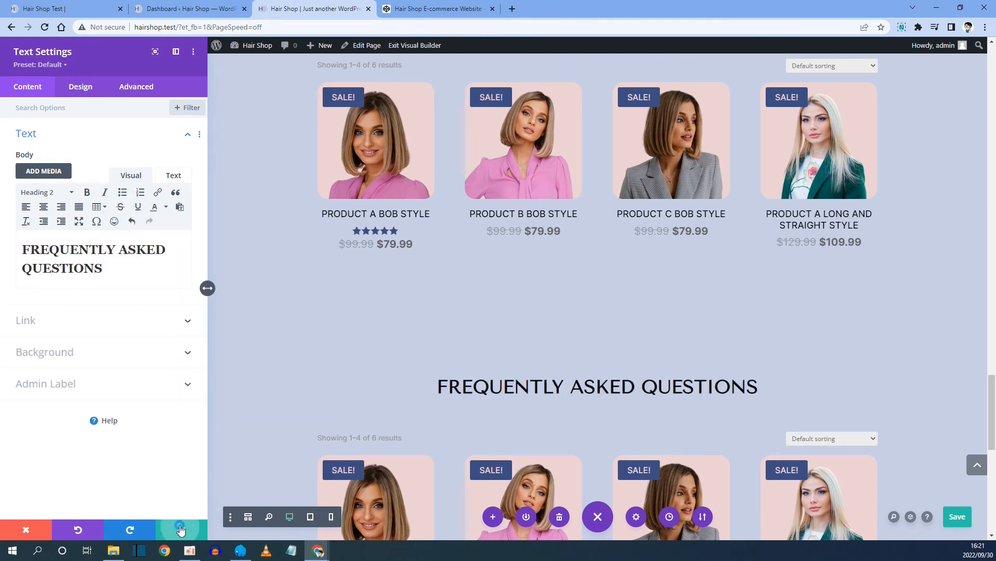
pyautogui.click(181, 524)
# Step: Remove the background colour from the Frequently Asked Questions section, compare it with the reference page, and close the section settings
pyautogui.click(27, 344)
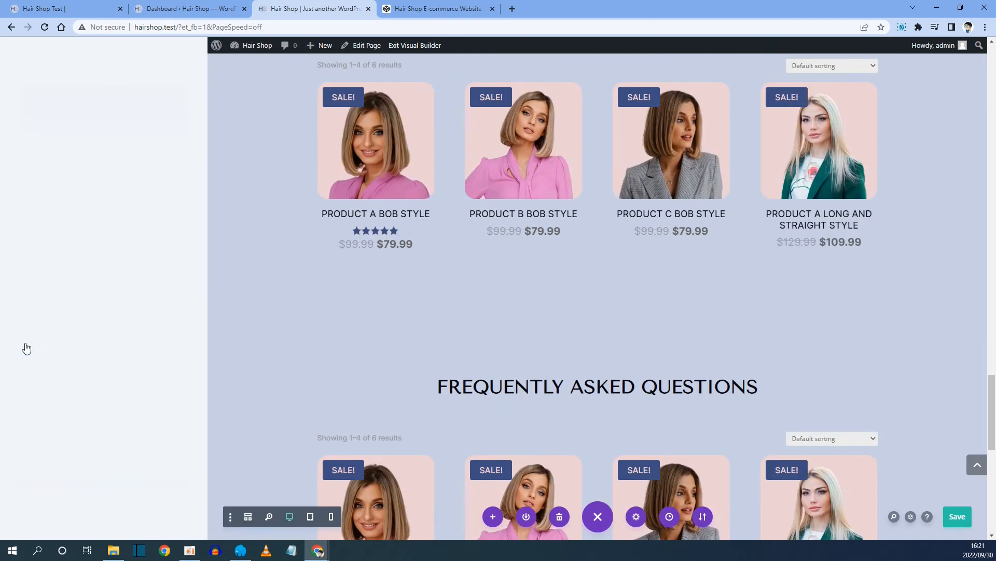
pyautogui.click(75, 167)
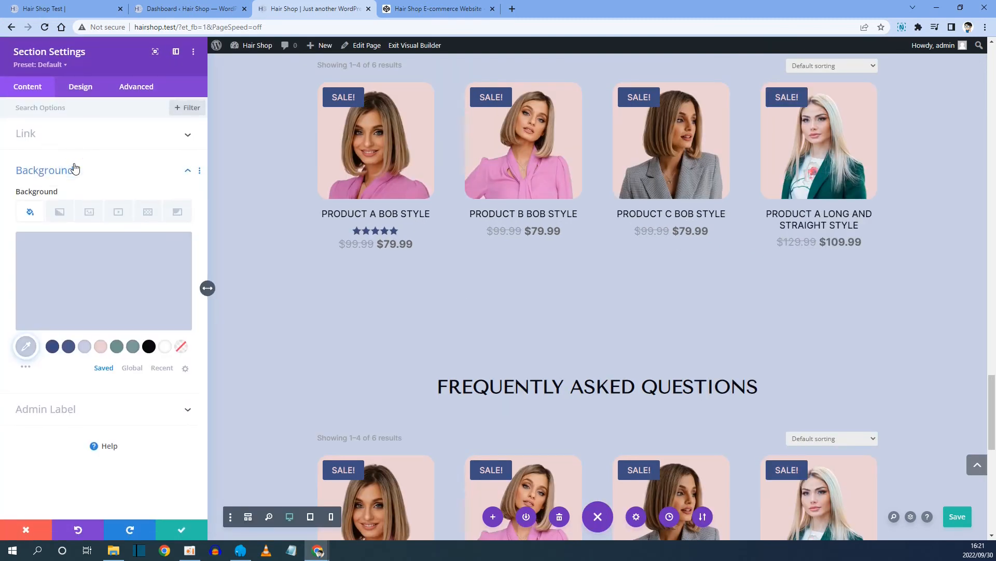
pyautogui.click(176, 251)
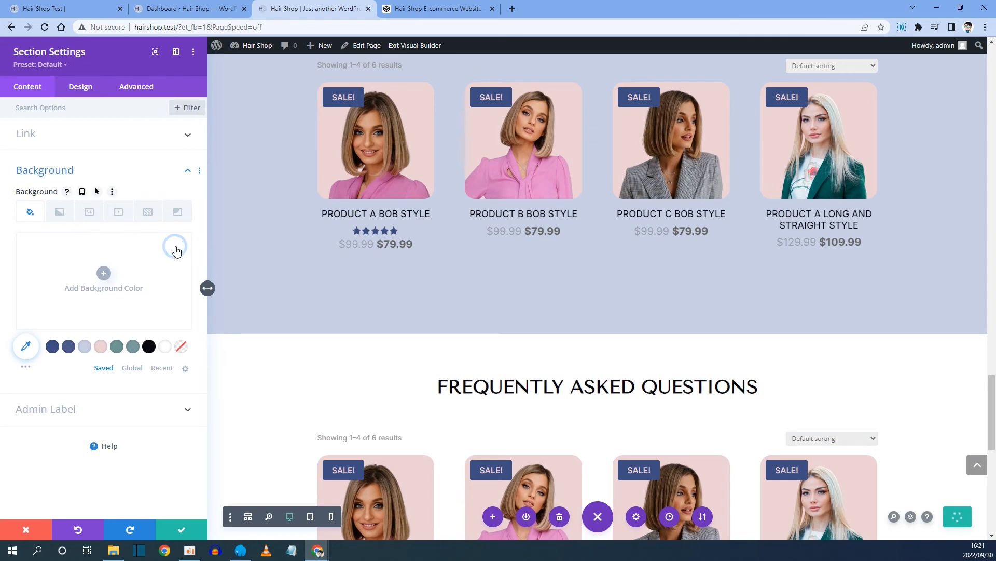
pyautogui.hotkey('ctrl', '1')
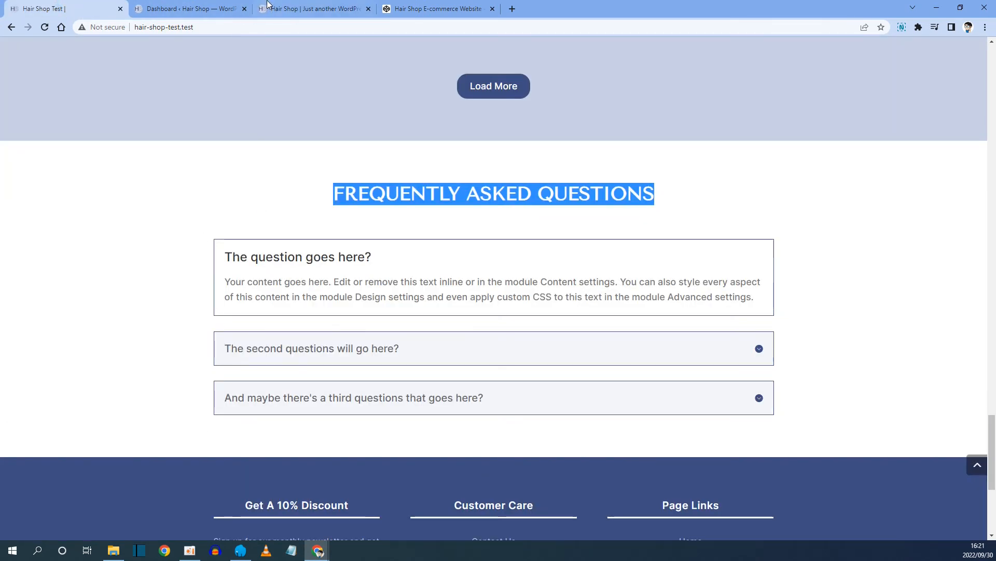
pyautogui.hotkey('ctrl', '3')
pyautogui.press('Escape')
# Step: Delete the duplicated product module under the Frequently Asked Questions heading and insert an Accordion module in its place
pyautogui.scroll(-2, 285, 413)
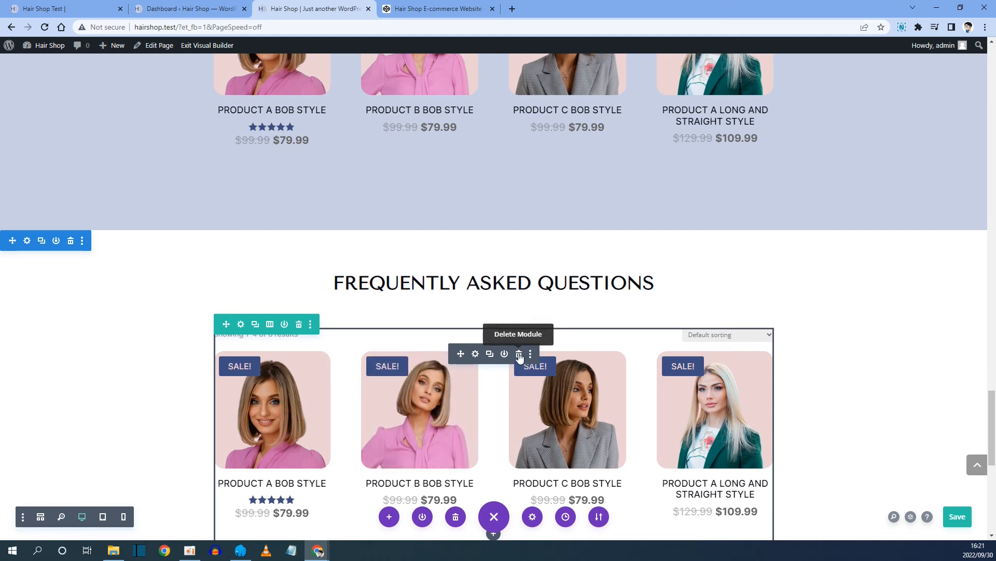
pyautogui.click(519, 354)
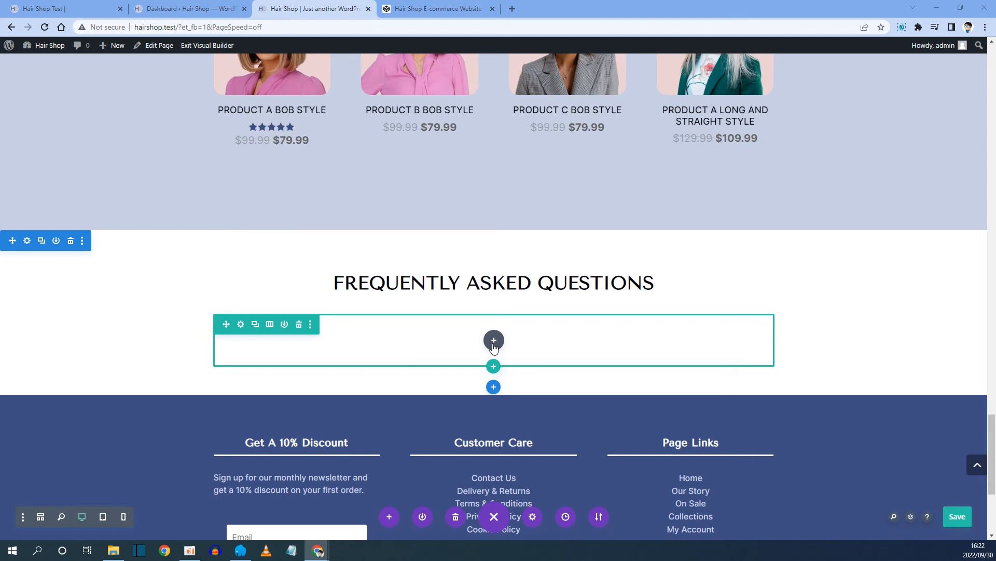
pyautogui.click(493, 340)
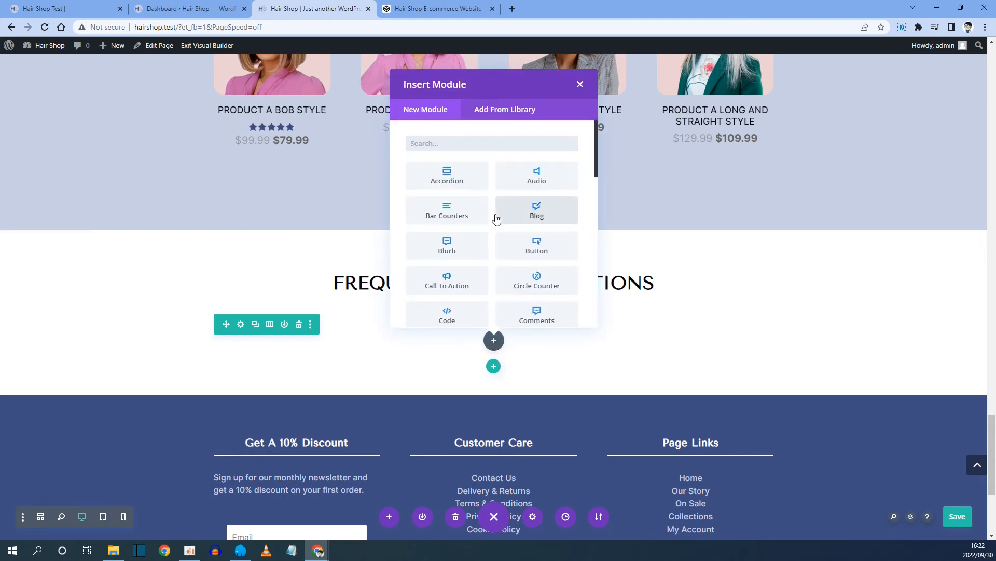
pyautogui.click(449, 176)
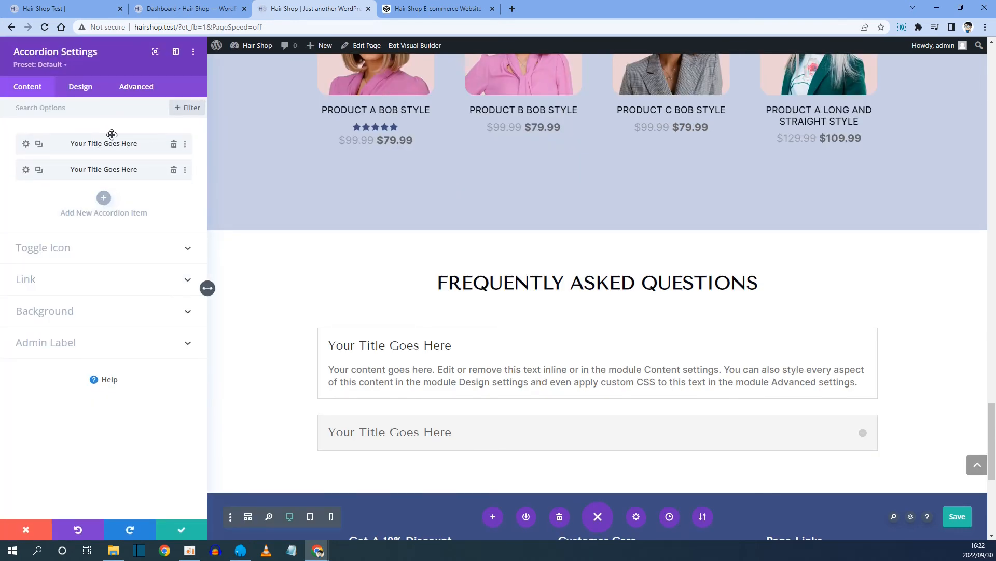
# Step: Copy the first question's title, "The question goes here?", from the reference page's FAQ
pyautogui.click(91, 9)
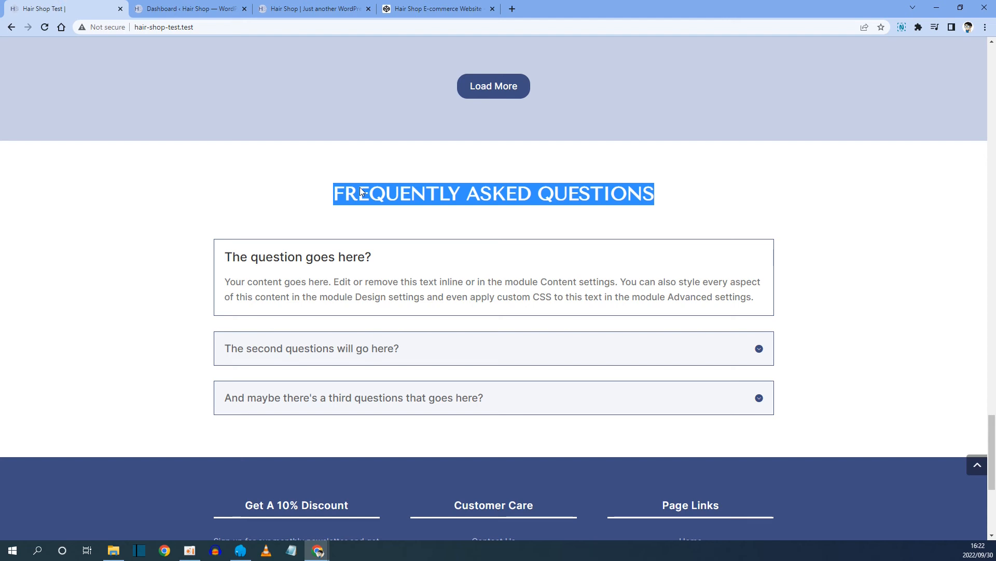
pyautogui.moveTo(225, 256); pyautogui.dragTo(370, 257)
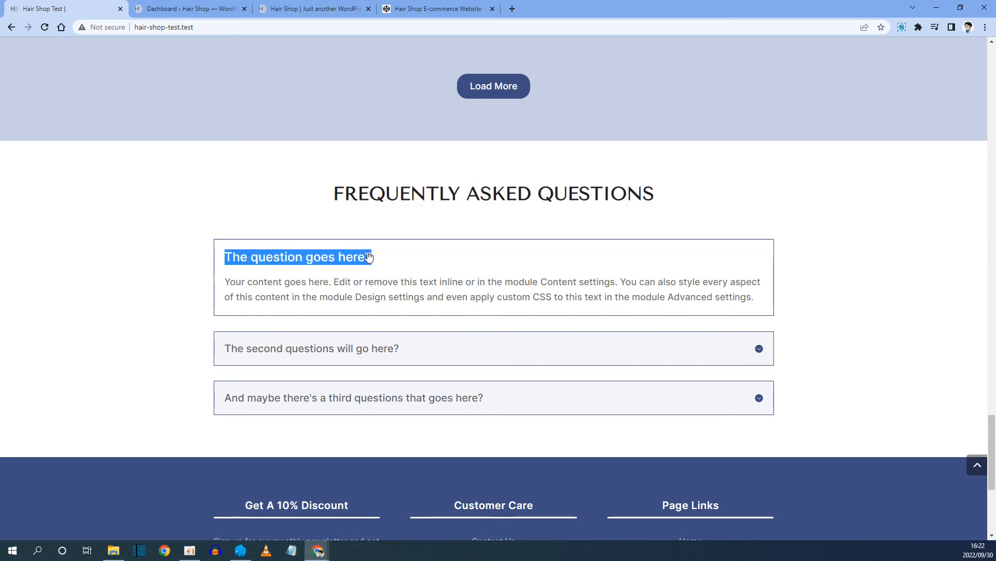
pyautogui.rightClick(369, 256)
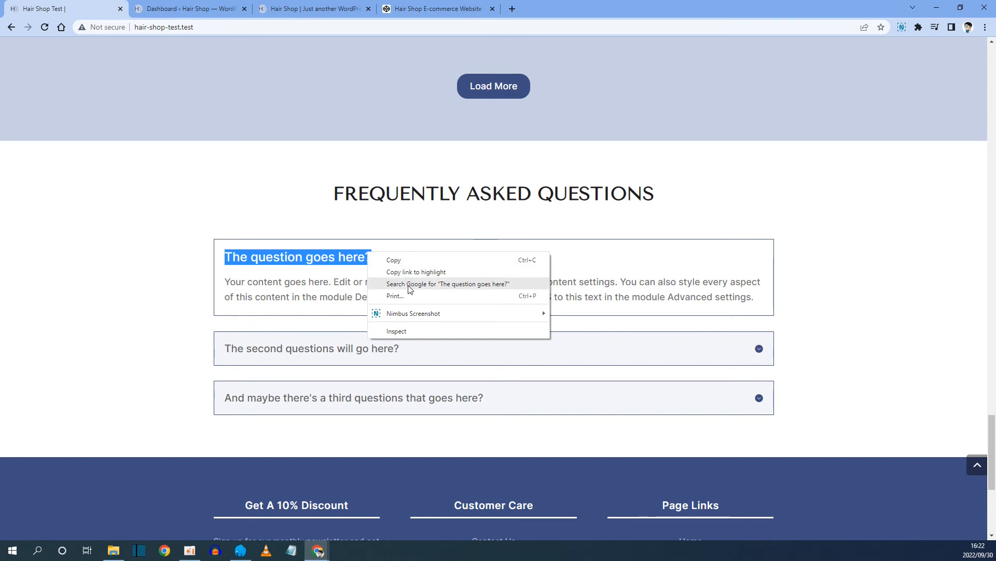
pyautogui.click(414, 259)
# Step: Set the first accordion item's title to the copied text "The question goes here?"
pyautogui.click(311, 8)
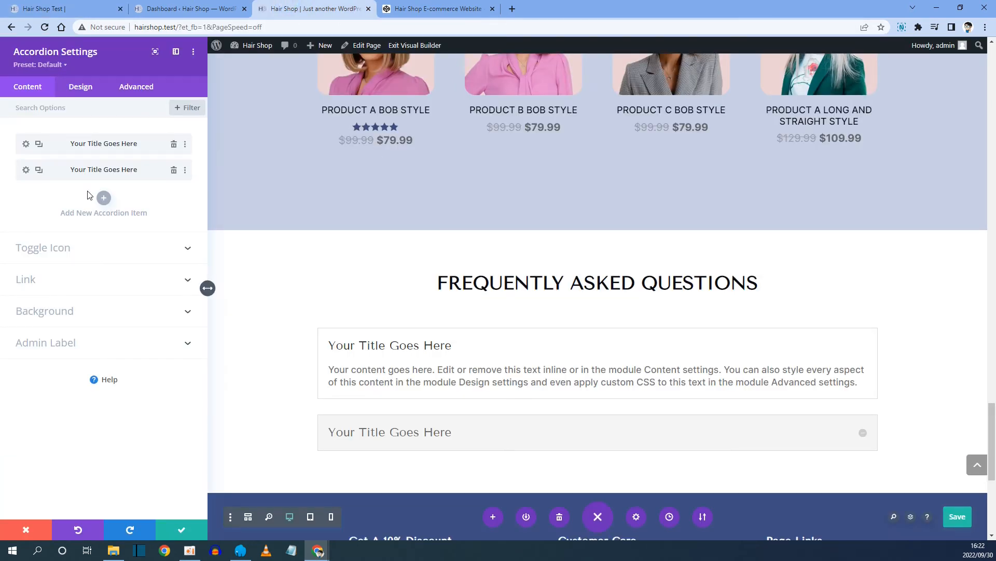
pyautogui.click(26, 145)
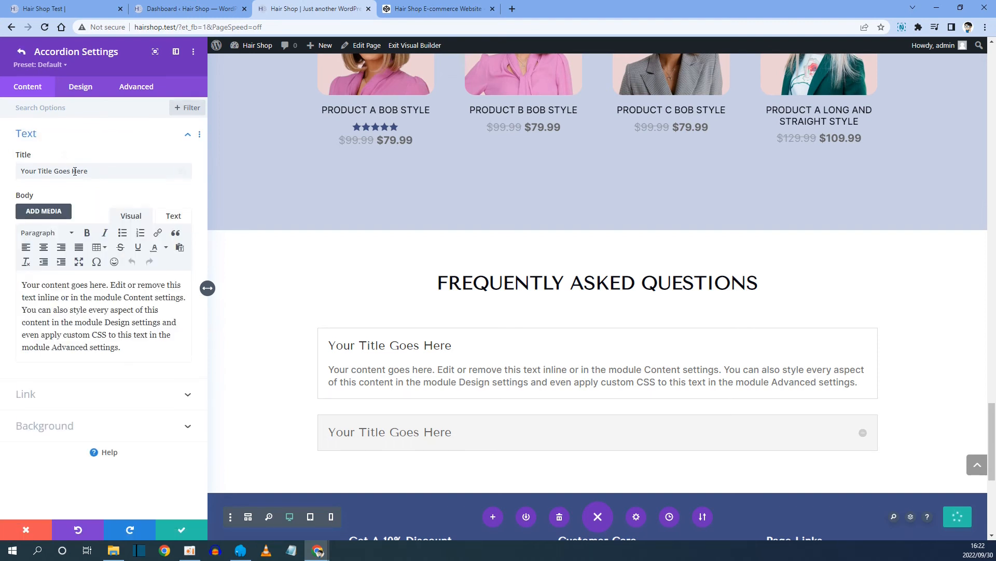
pyautogui.moveTo(93, 176); pyautogui.dragTo(13, 173)
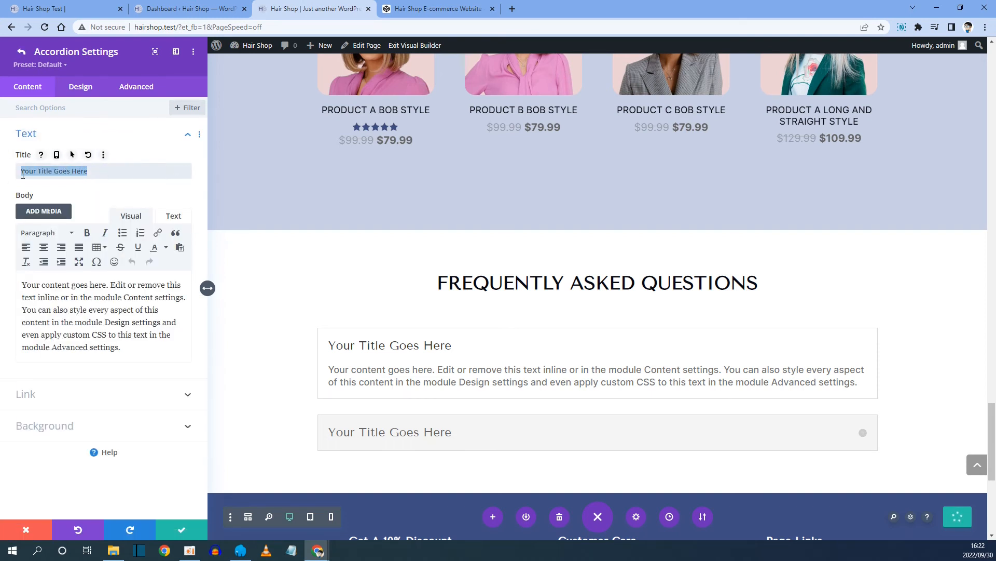
pyautogui.rightClick(34, 172)
pyautogui.click(58, 221)
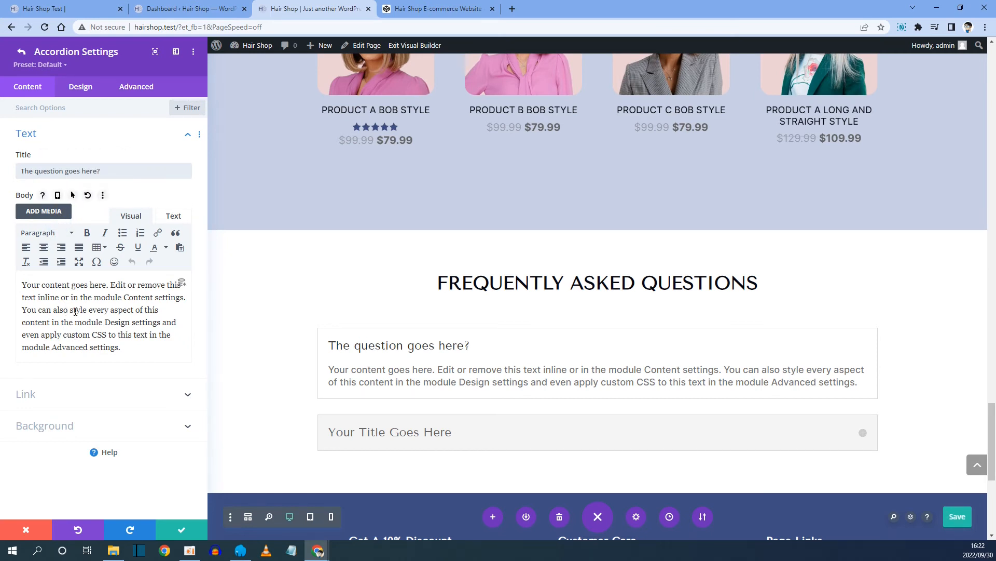
# Step: Compare the answer text under the first question on the reference page with the first accordion item's body
pyautogui.click(95, 16)
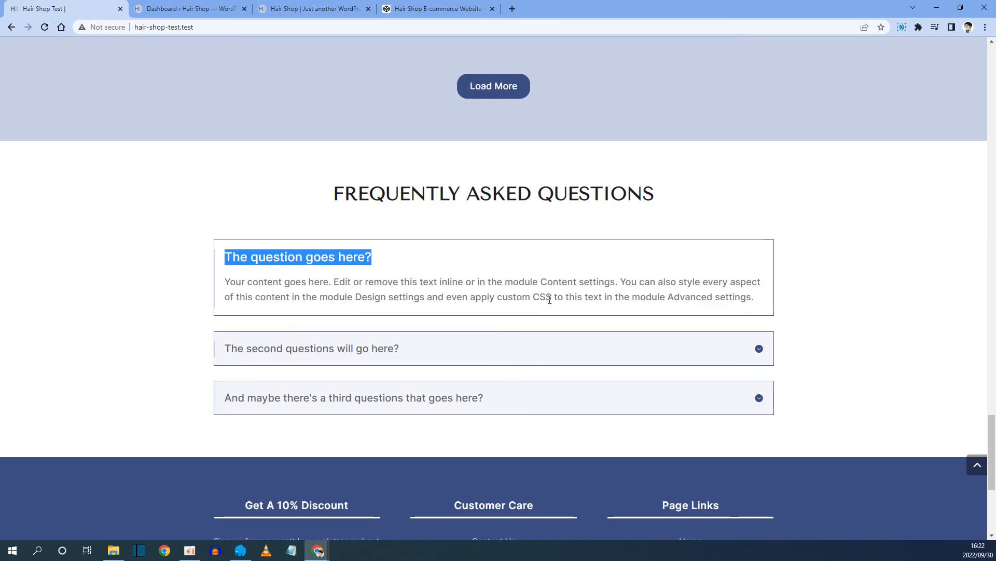
pyautogui.moveTo(225, 282); pyautogui.dragTo(747, 297)
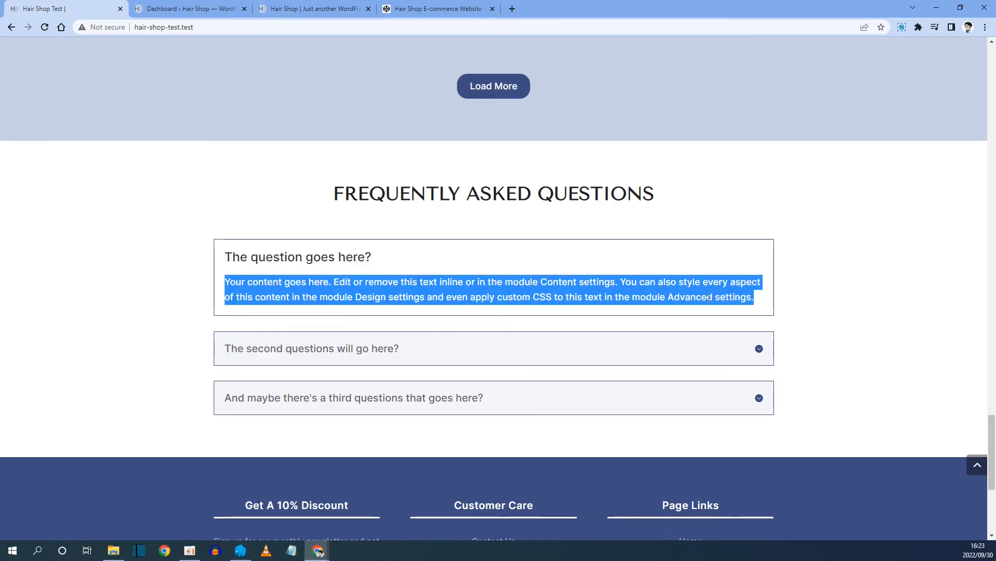
pyautogui.click(260, 7)
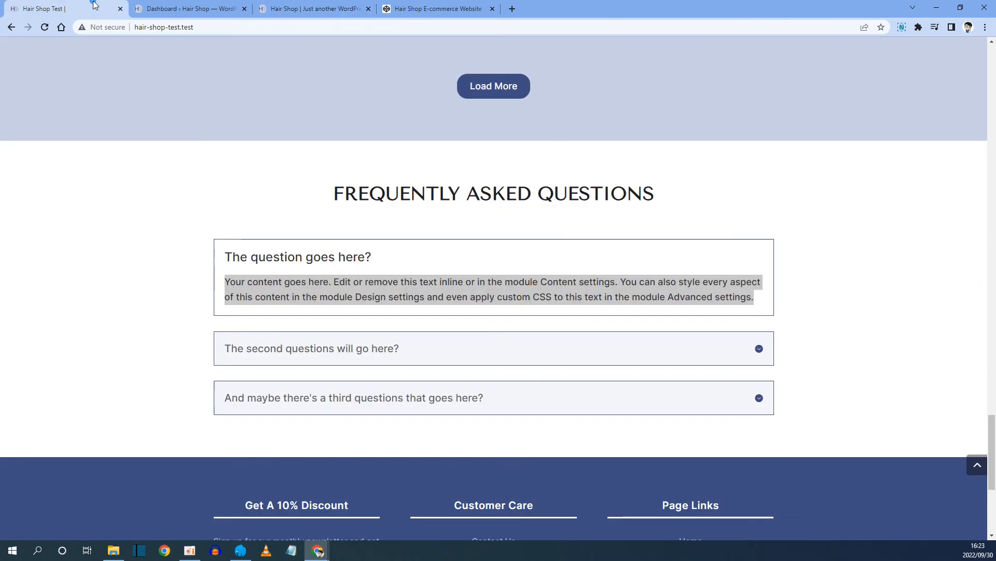
# Step: Title the second accordion item "The second questions will go here?" and add a third titled "And maybe there's a third questions that goes here?"
pyautogui.click(99, 7)
pyautogui.moveTo(224, 348); pyautogui.dragTo(401, 351)
pyautogui.rightClick(401, 350)
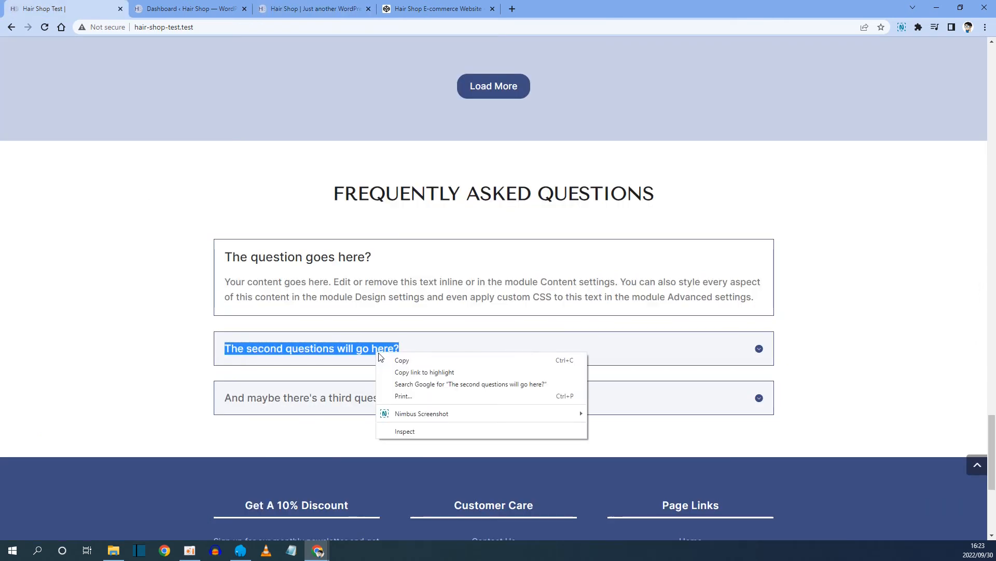
pyautogui.click(403, 357)
pyautogui.click(312, 8)
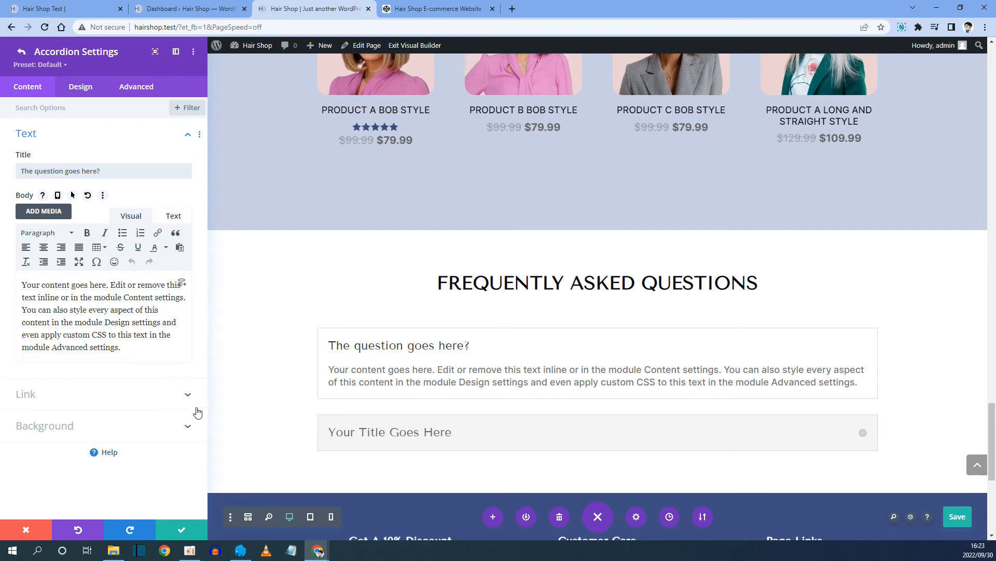
pyautogui.click(24, 55)
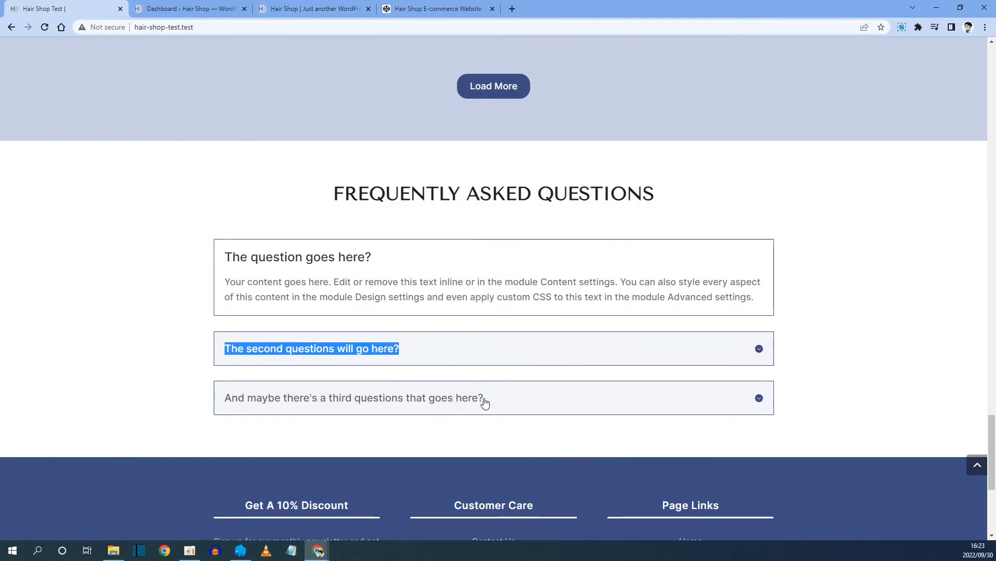
pyautogui.click(484, 400)
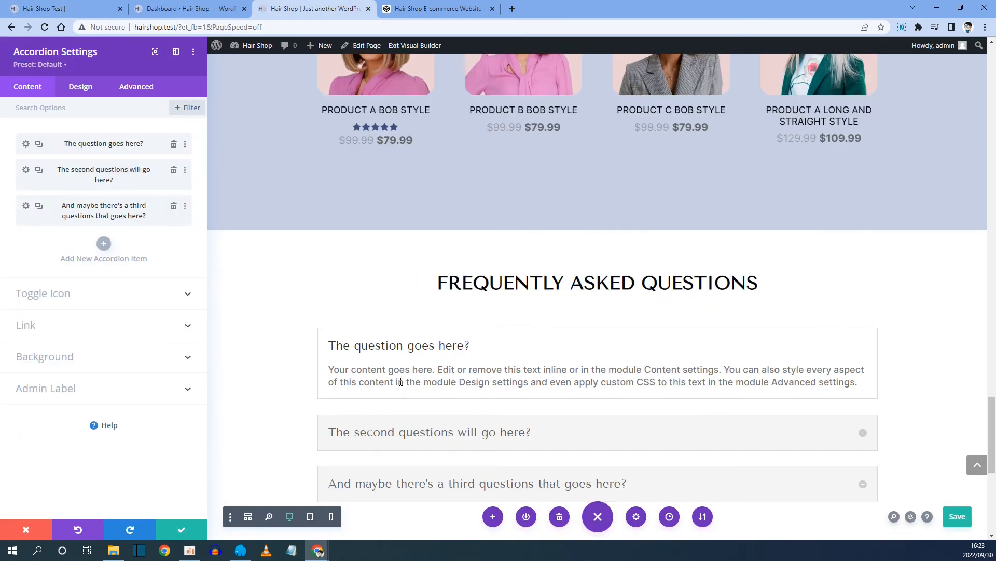
# Step: Set the accordion's toggle icon to the solid circled down arrow, matching the reference page, by searching the icons for "down"
pyautogui.scroll(-2, 401, 382)
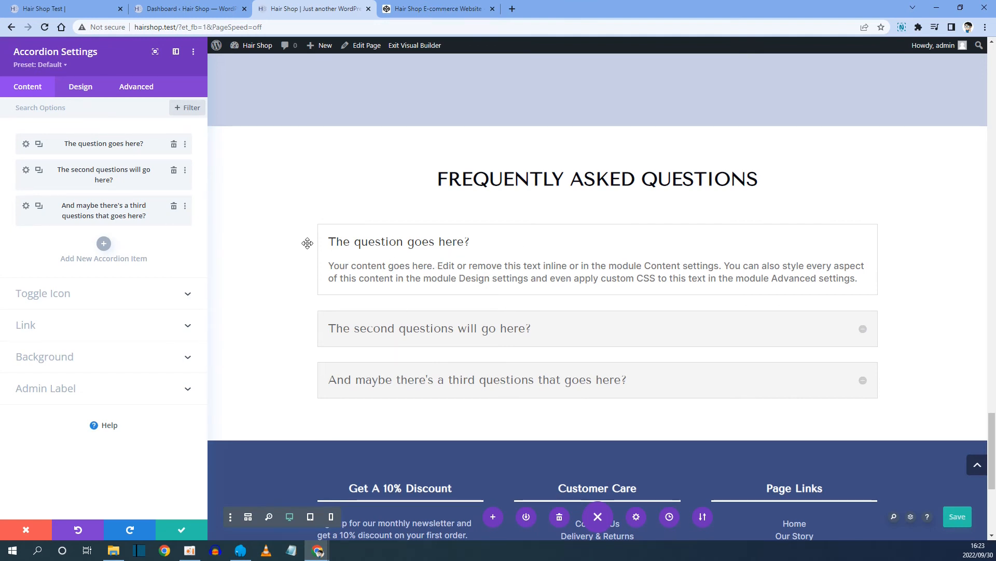
pyautogui.click(49, 294)
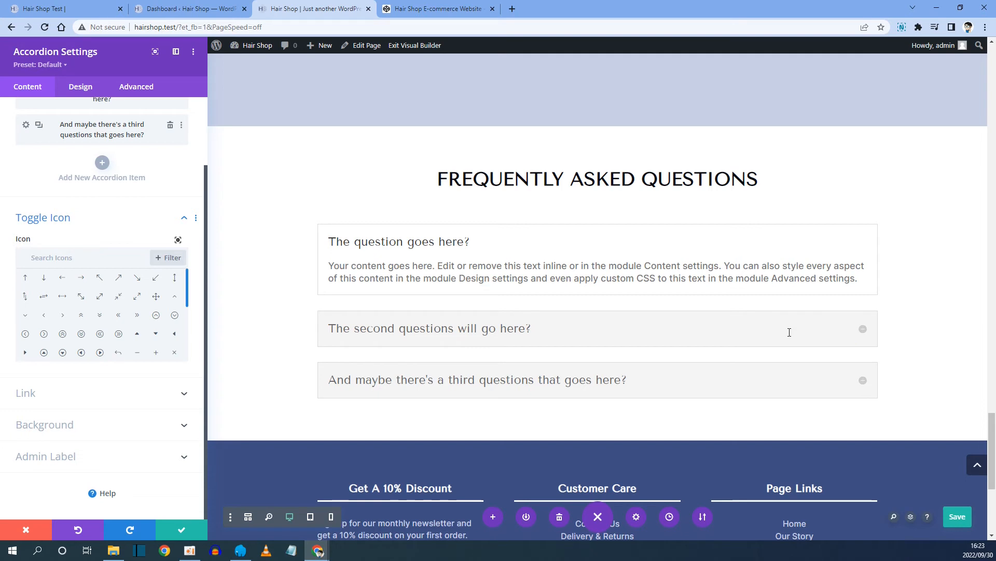
pyautogui.click(43, 4)
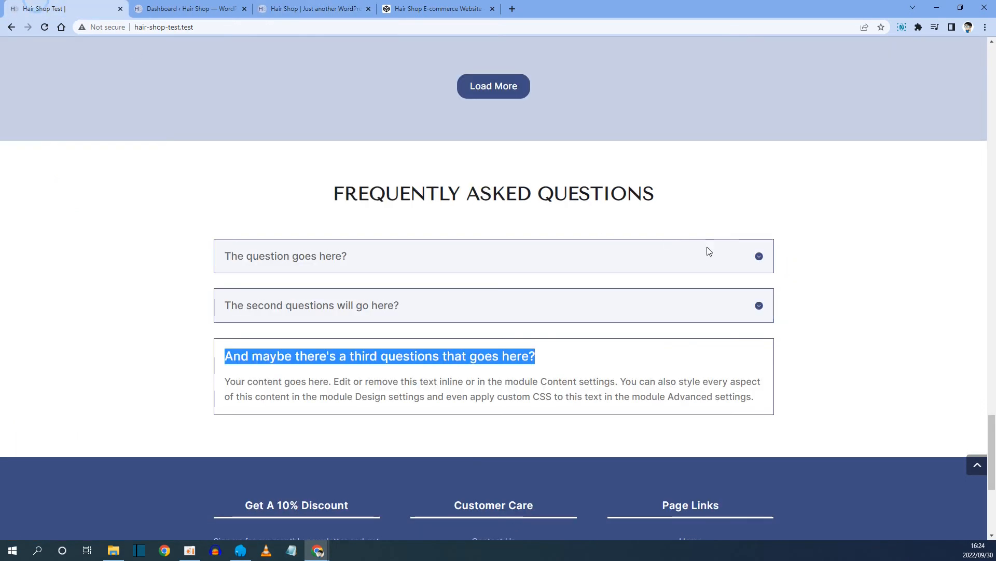
pyautogui.click(287, 6)
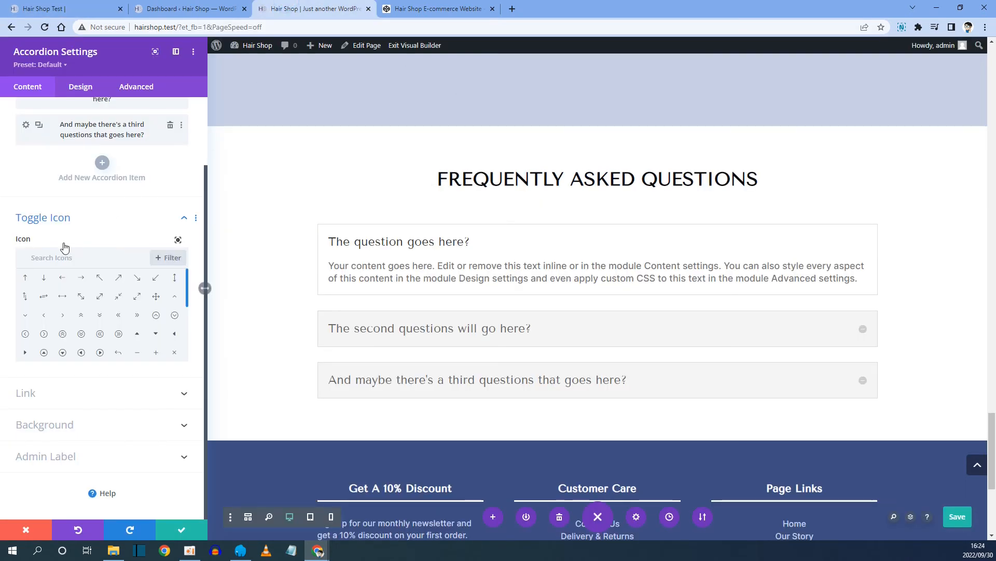
pyautogui.click(55, 255)
pyautogui.write('down')
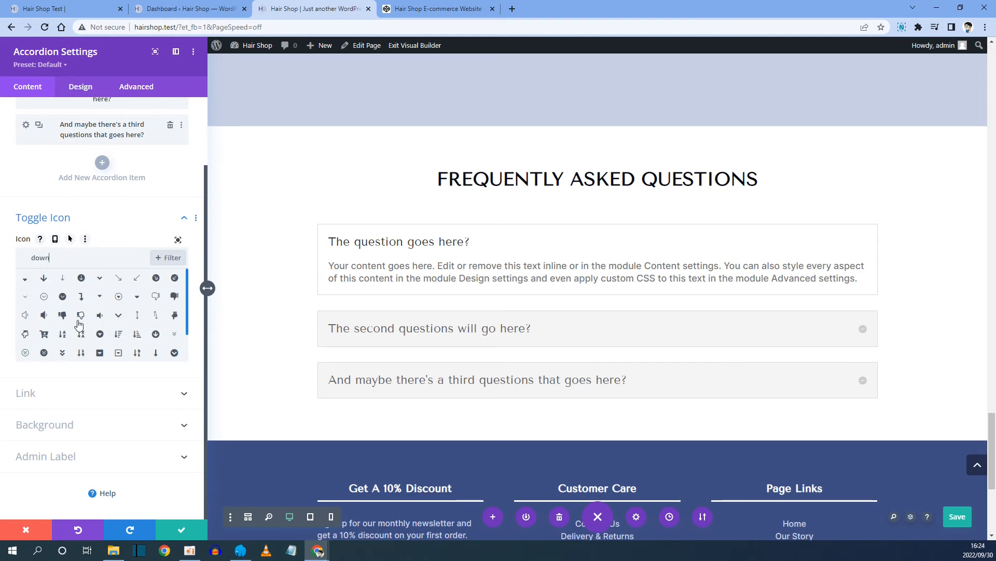
pyautogui.click(63, 297)
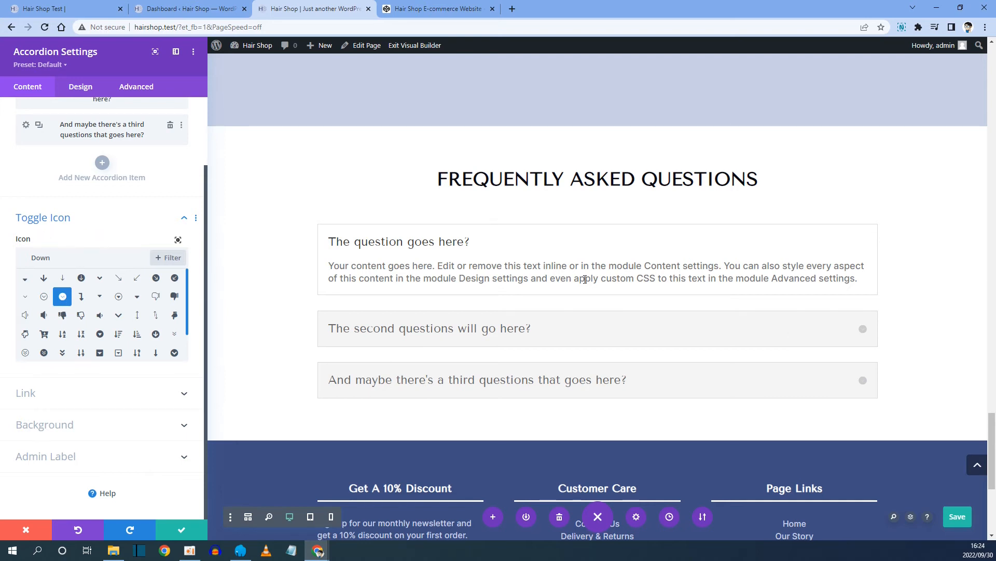
# Step: Set the accordion's toggle icon colour to the first saved dark blue
pyautogui.click(79, 87)
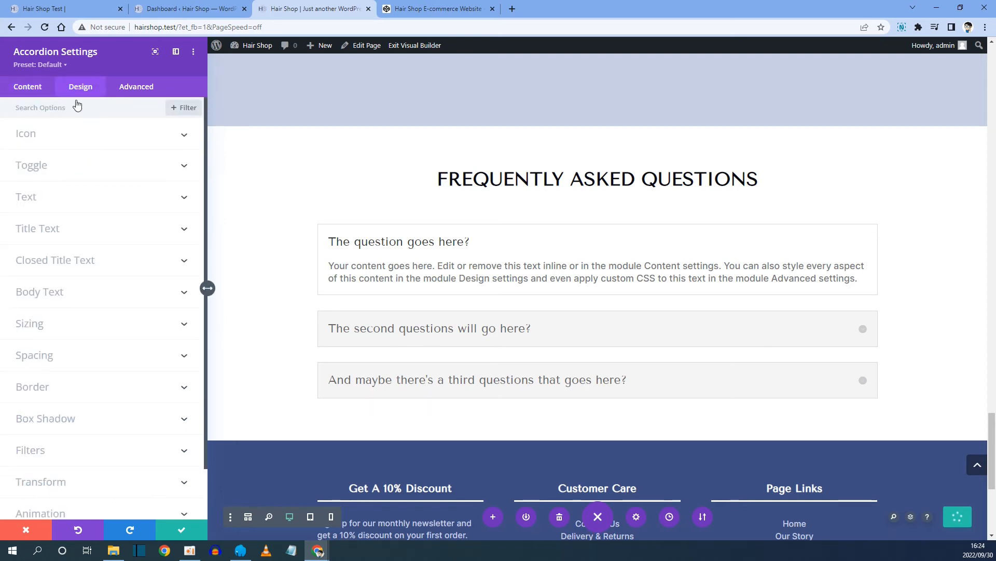
pyautogui.click(29, 134)
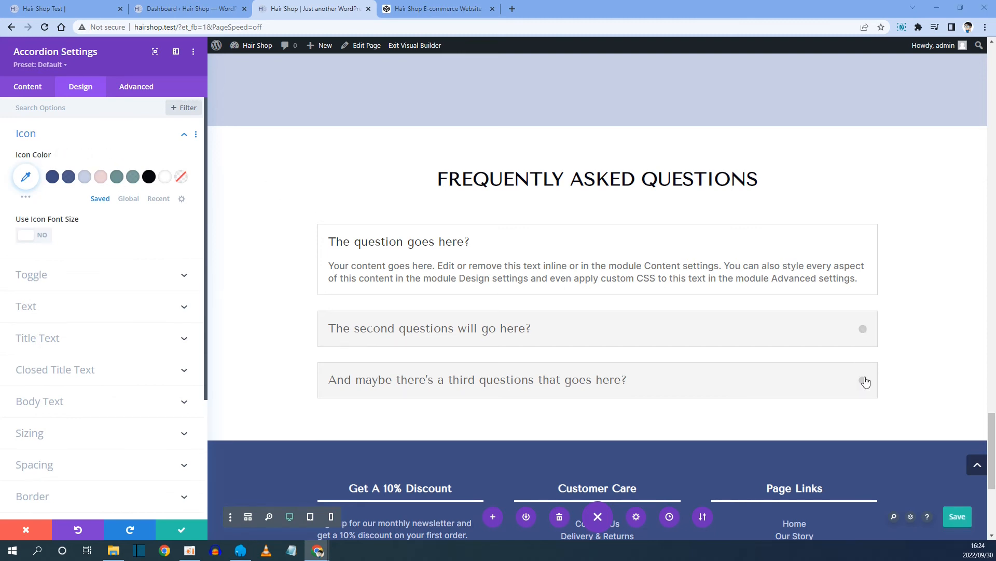
pyautogui.click(51, 178)
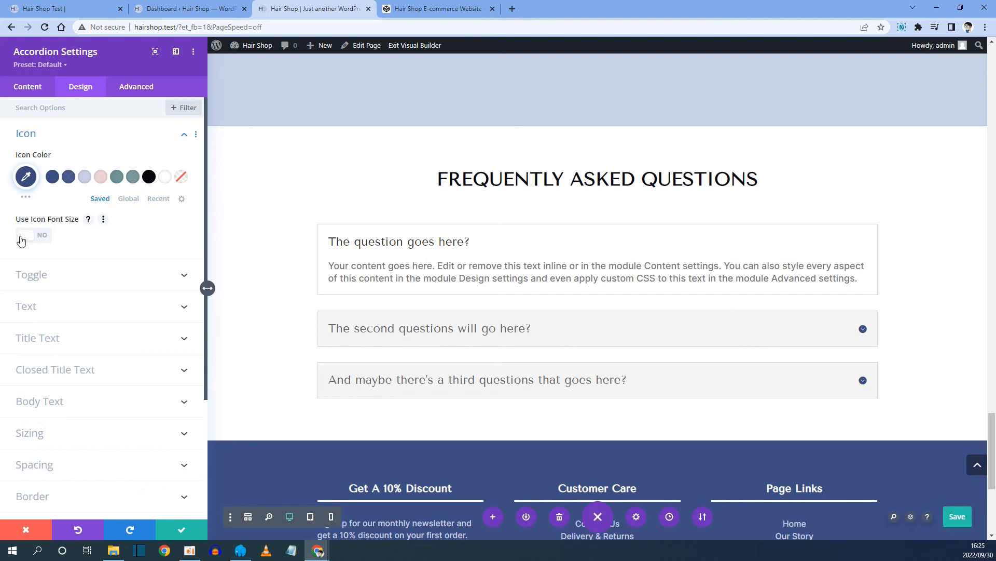
# Step: Try the saved light pink as the accordion's open toggle background colour and reset it to the default
pyautogui.click(32, 274)
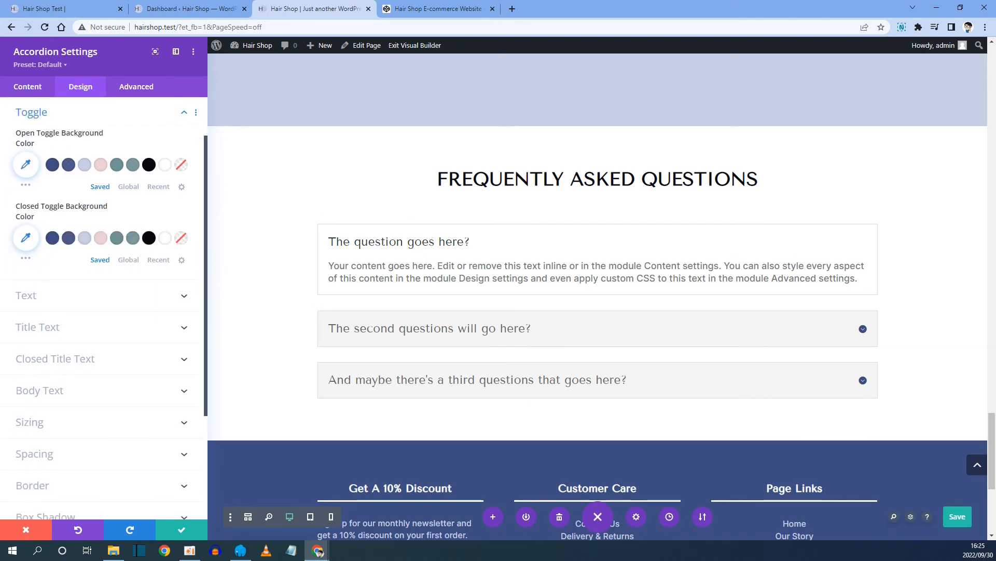
pyautogui.scroll(1, 597, 288)
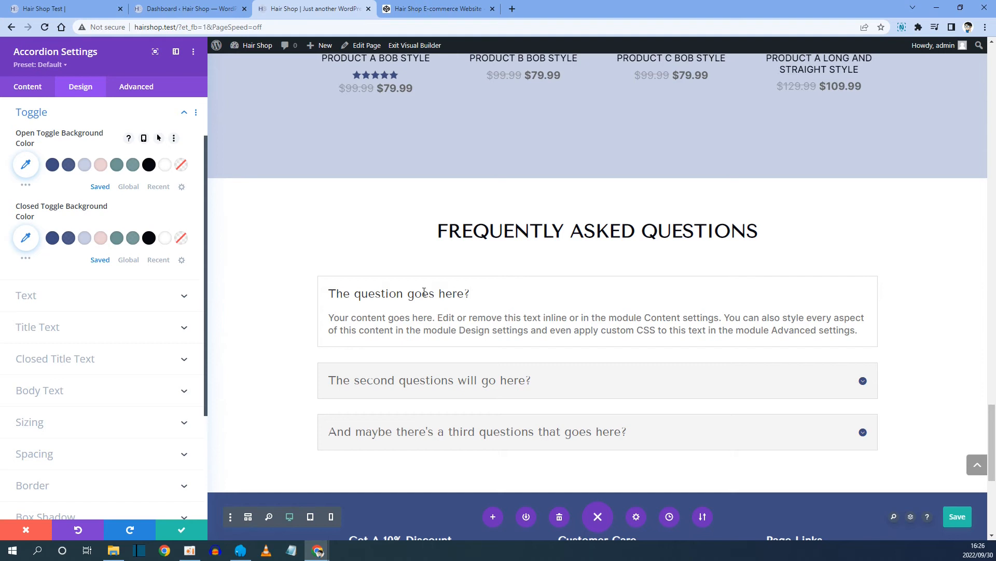
pyautogui.click(100, 165)
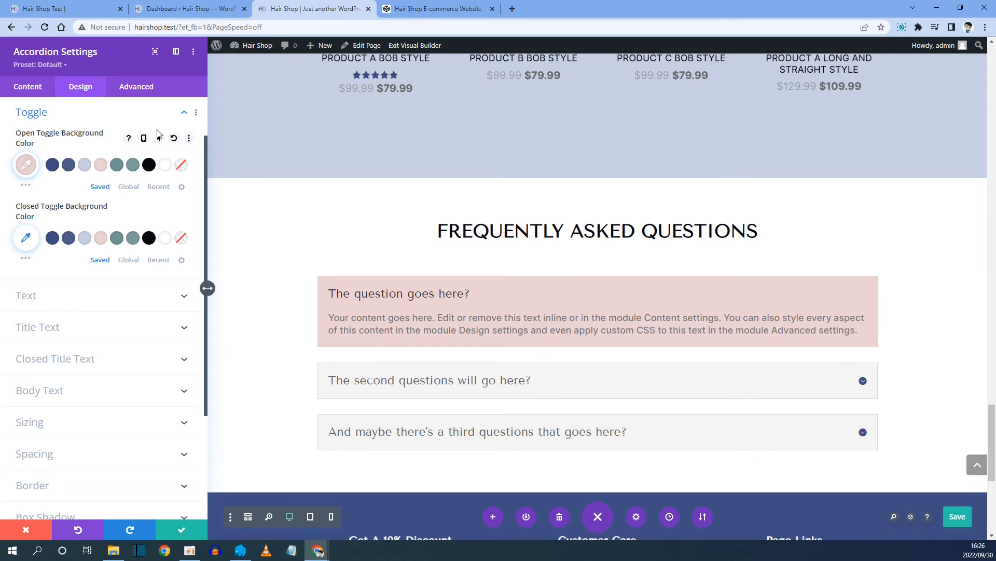
pyautogui.click(174, 138)
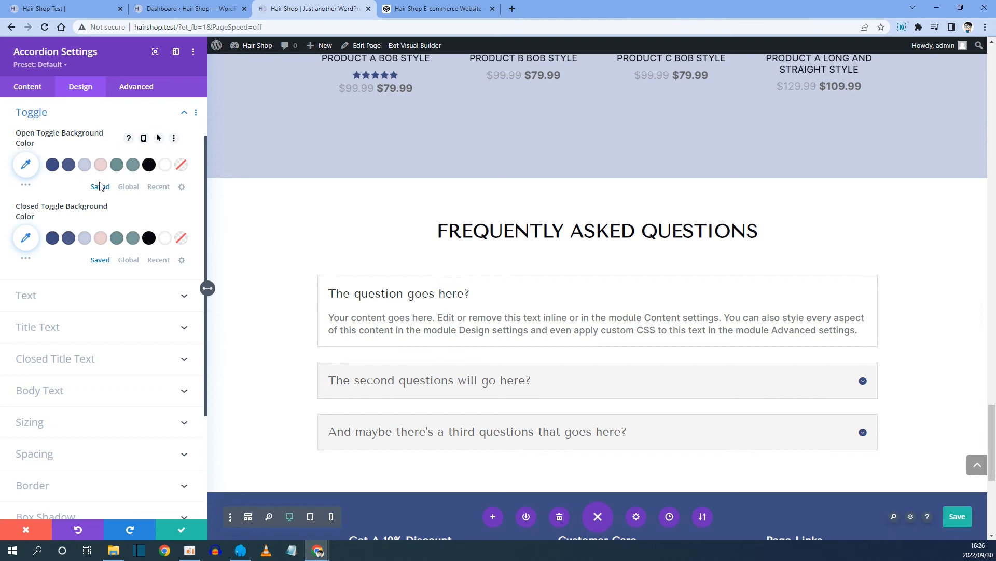
# Step: Set the closed toggle background to the saved light blue rgb(200,207,228), with its opacity reduced to a faint tint
pyautogui.scroll(-1, 433, 317)
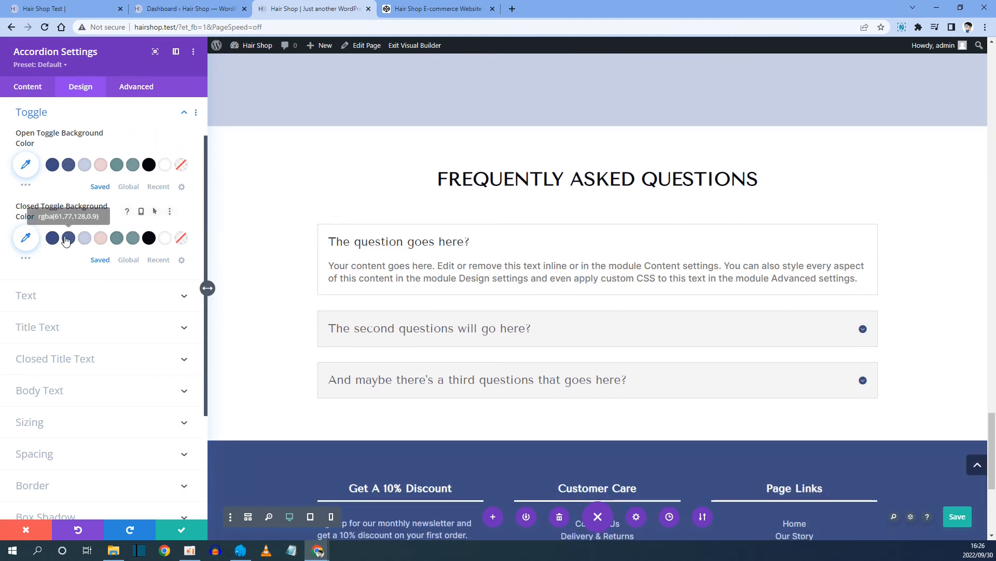
pyautogui.click(84, 238)
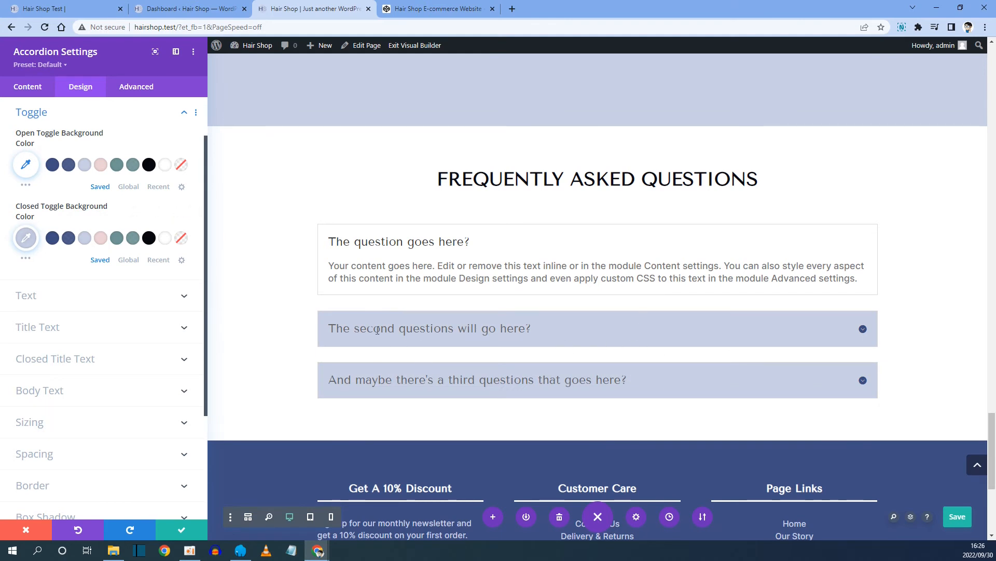
pyautogui.click(25, 238)
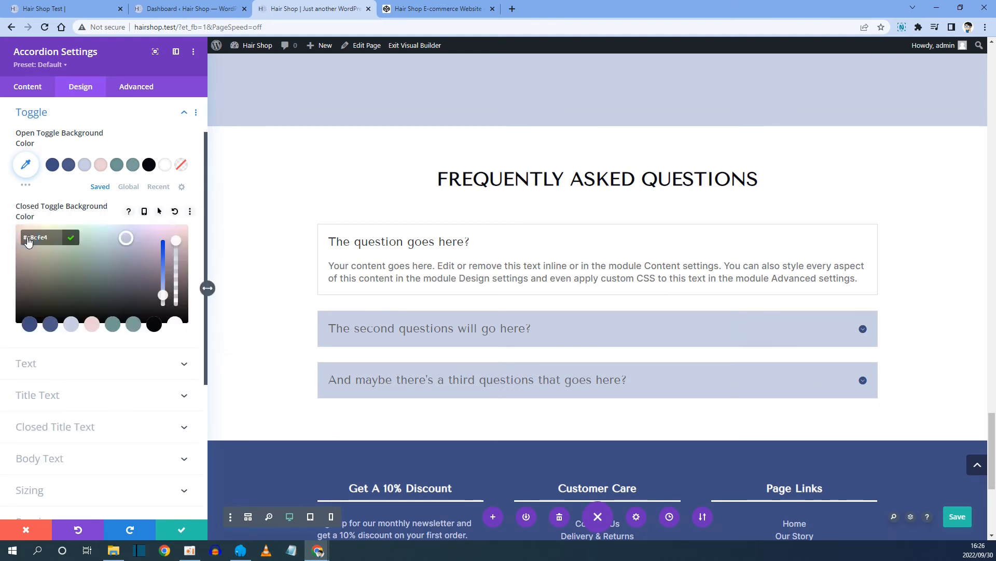
pyautogui.click(175, 283)
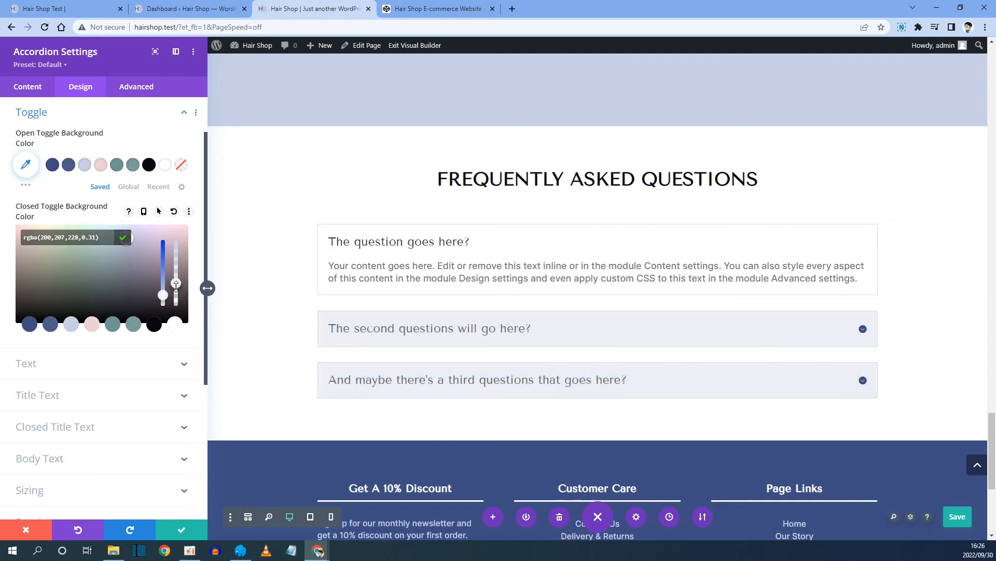
pyautogui.moveTo(176, 280); pyautogui.dragTo(177, 295)
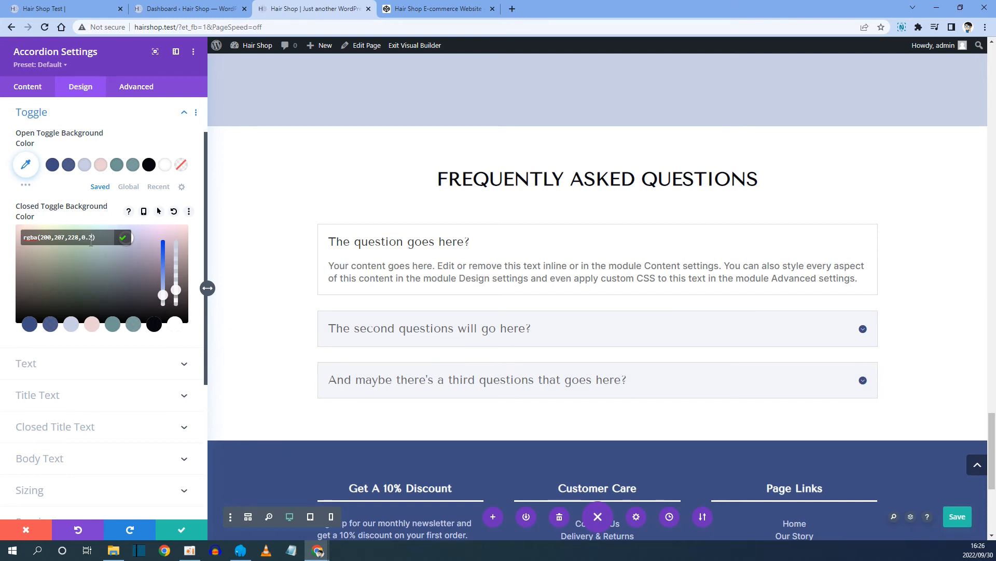
pyautogui.click(123, 237)
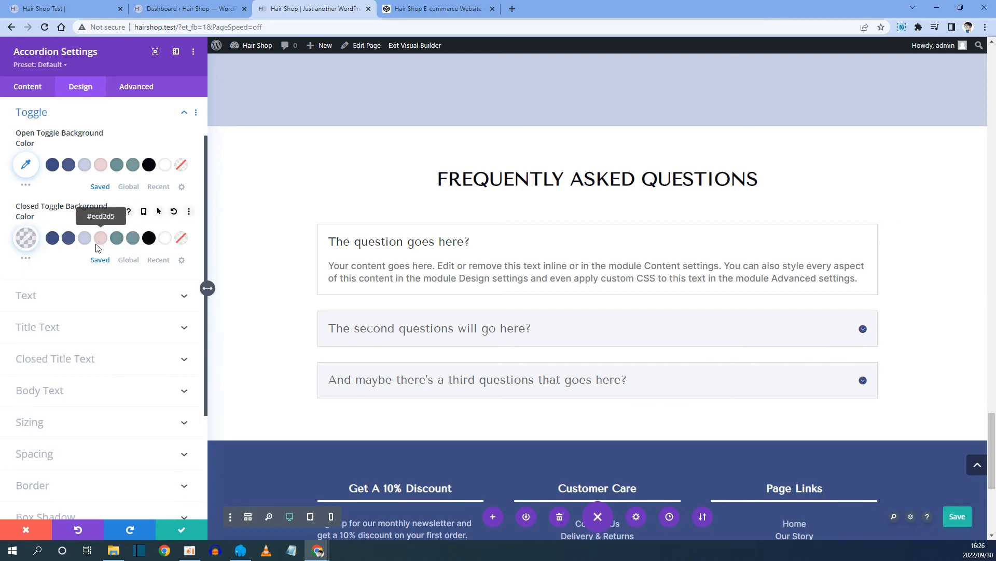
# Step: Set the accordion's title font to Inter
pyautogui.click(49, 292)
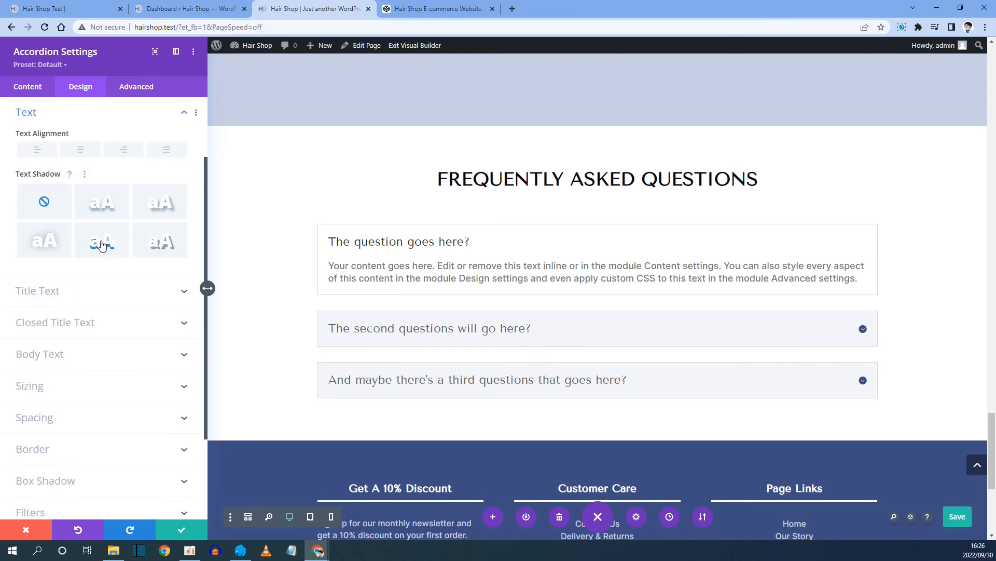
pyautogui.click(50, 294)
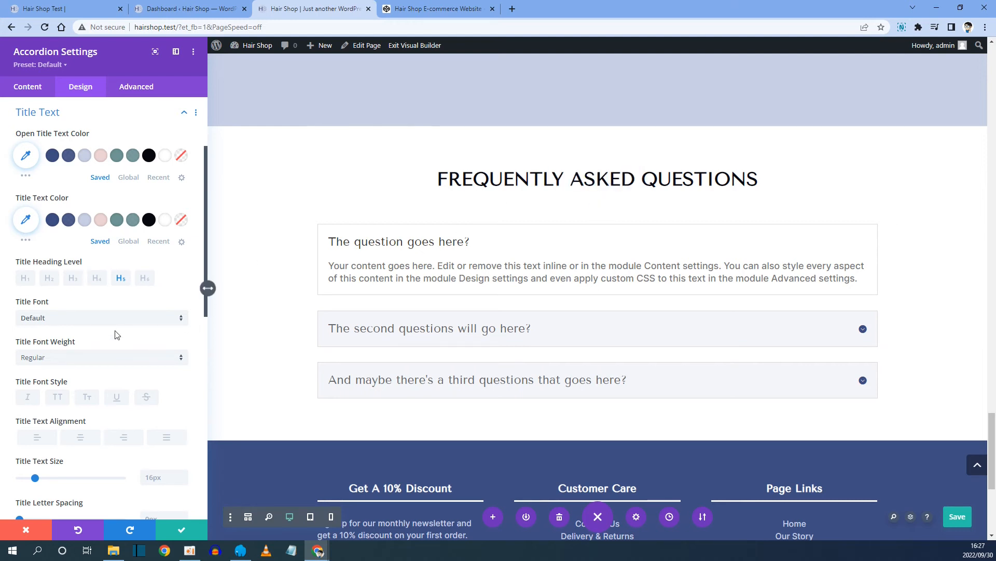
pyautogui.click(89, 318)
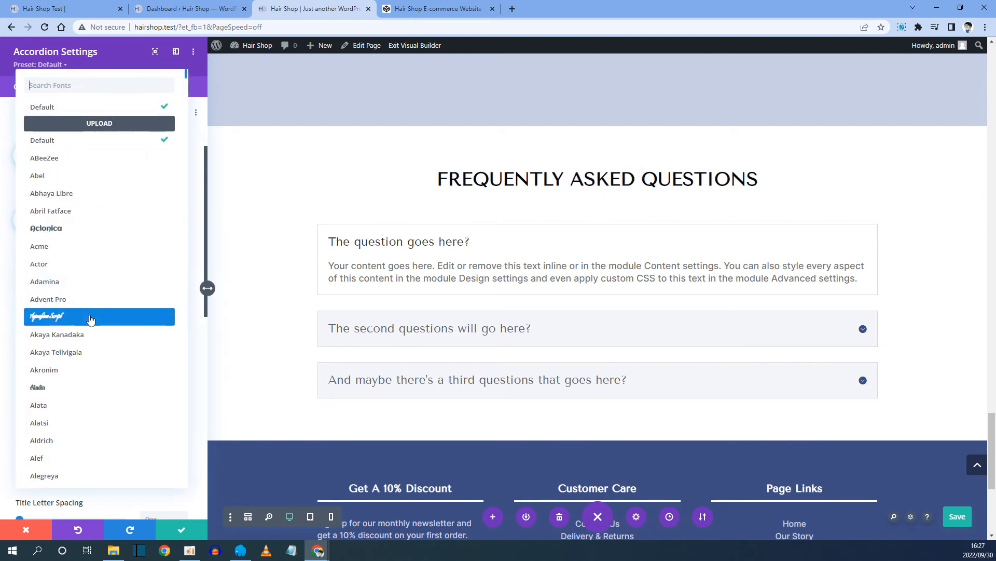
pyautogui.write('inter')
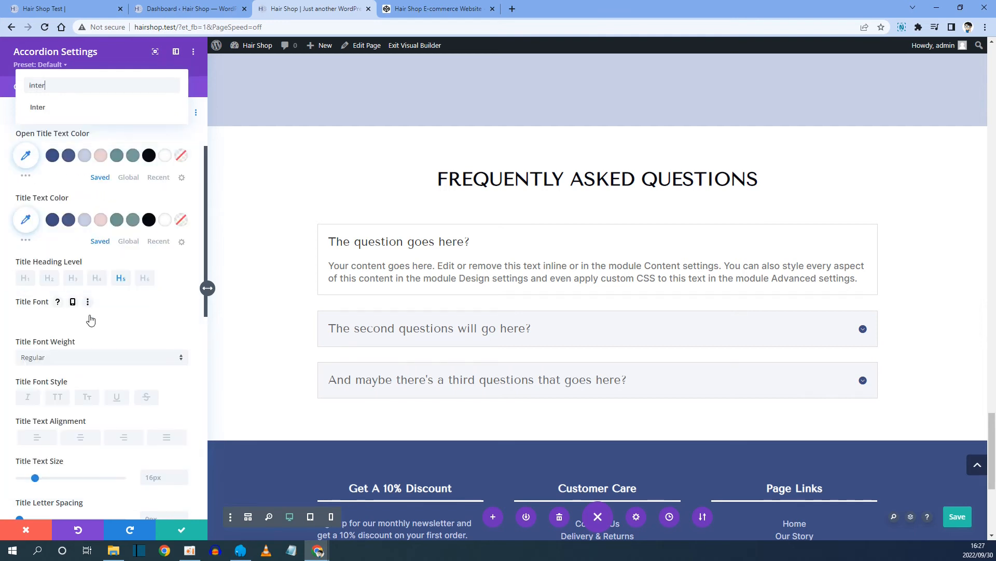
pyautogui.click(38, 107)
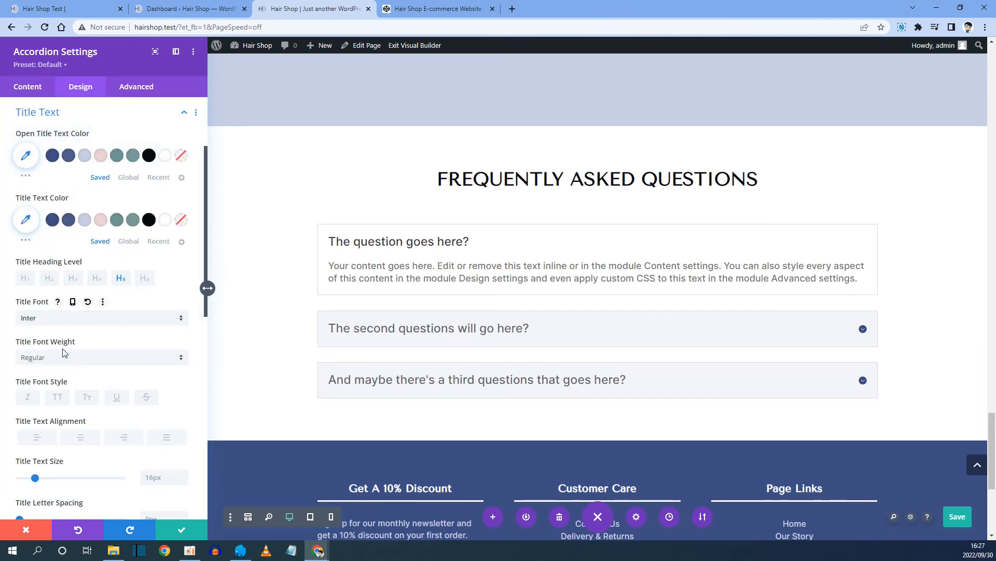
# Step: Enable per-device sizes for the accordion's title text and set the desktop size to 24px
pyautogui.scroll(-1, 51, 359)
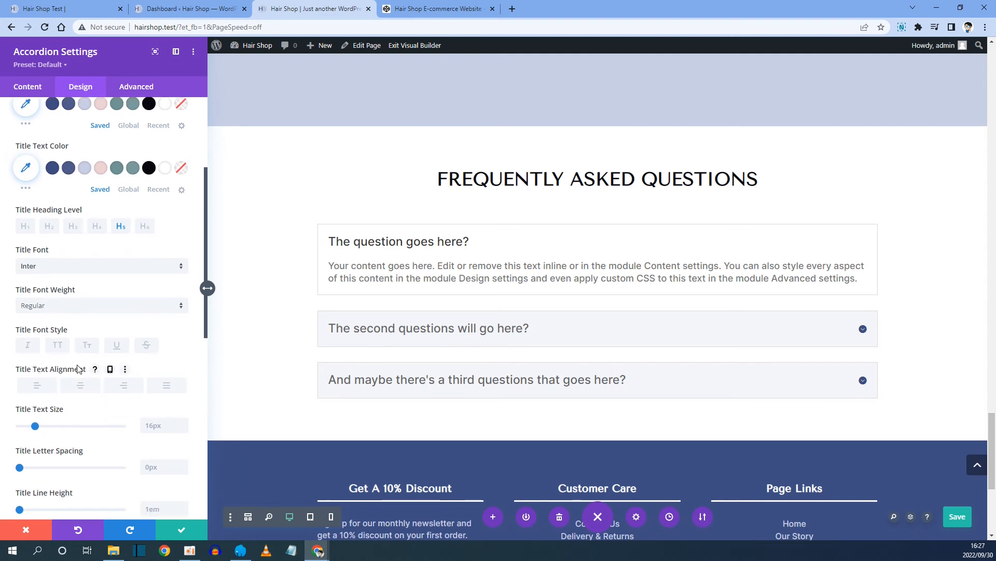
pyautogui.scroll(-1, 78, 369)
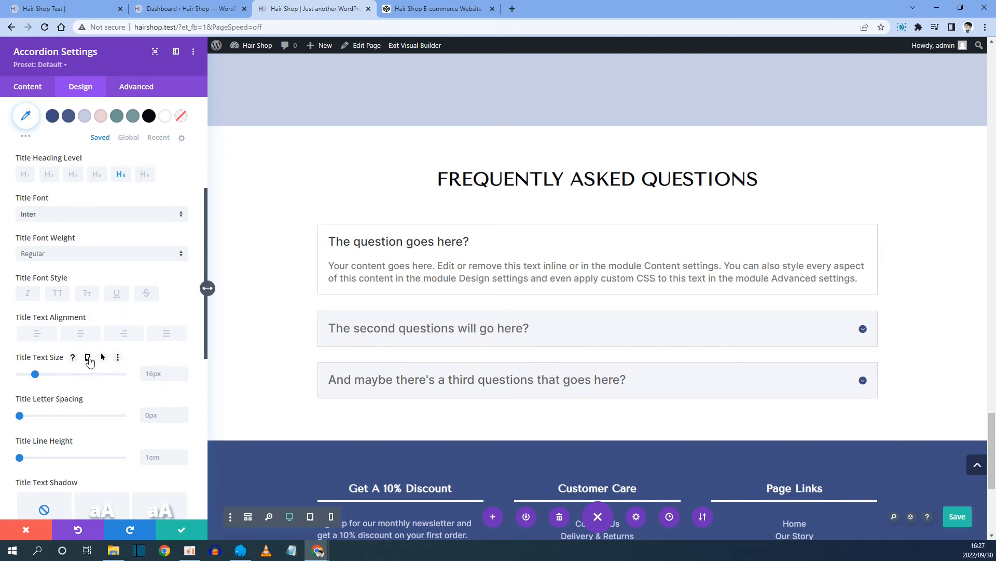
pyautogui.click(87, 358)
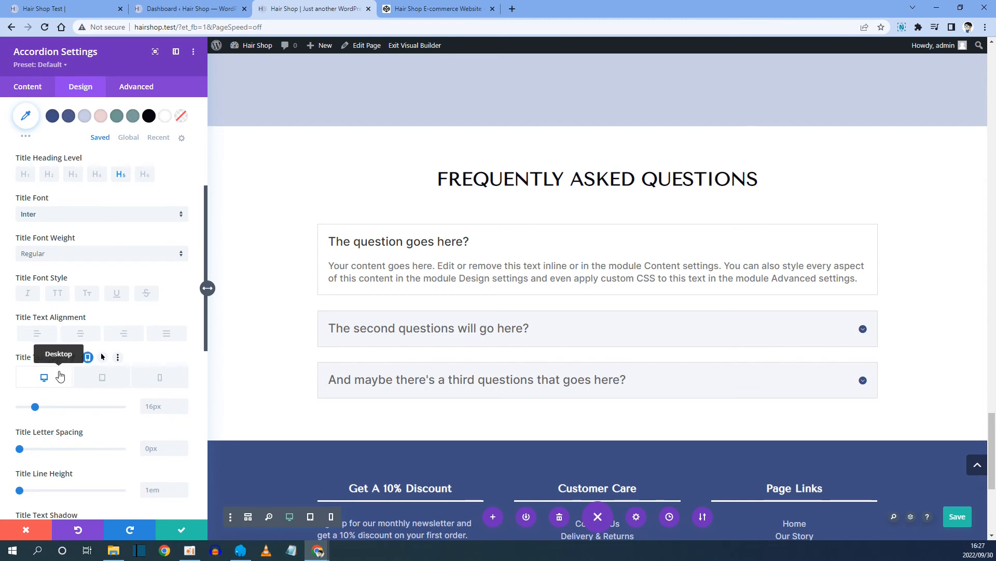
pyautogui.click(168, 404)
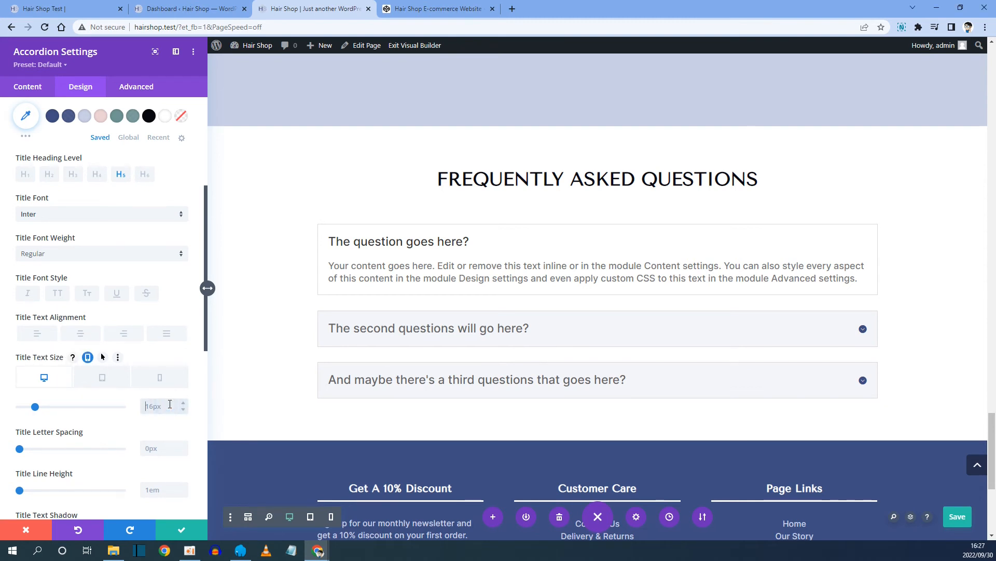
pyautogui.write('24')
# Step: Check the accordion titles at tablet size, set the phone title text size to 20px, and return to the desktop view
pyautogui.click(104, 380)
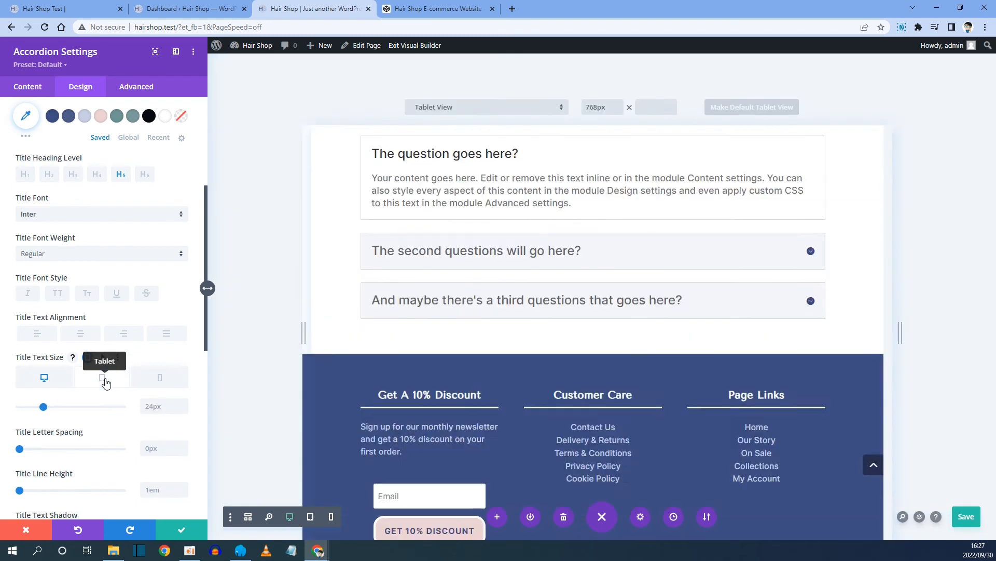
pyautogui.scroll(-20, 532, 349)
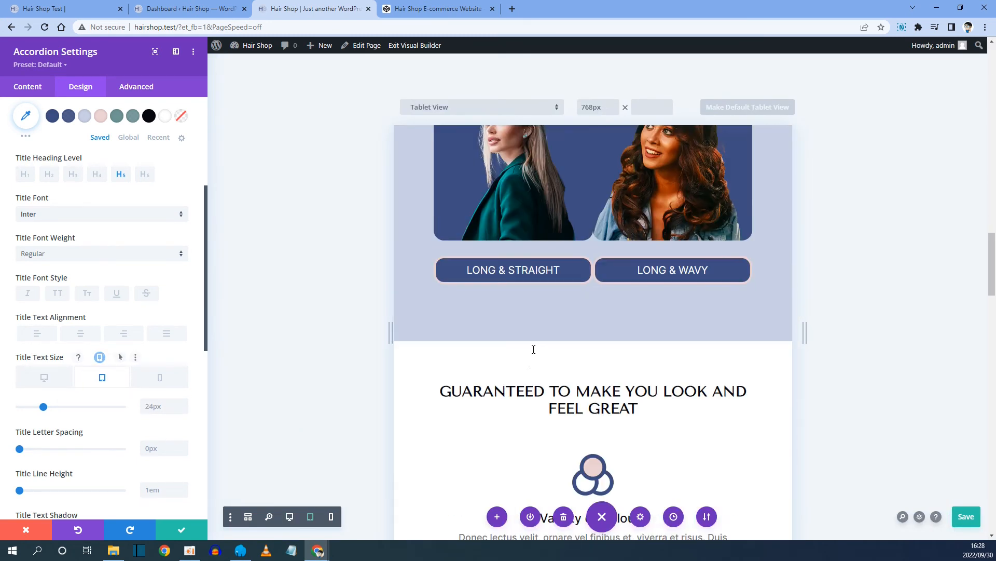
pyautogui.scroll(-12, 533, 350)
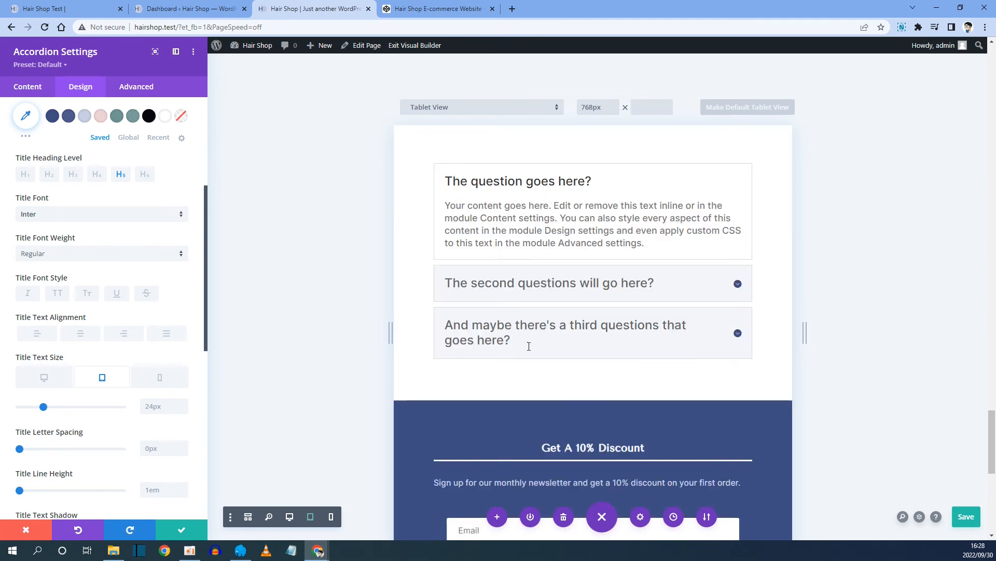
pyautogui.click(161, 383)
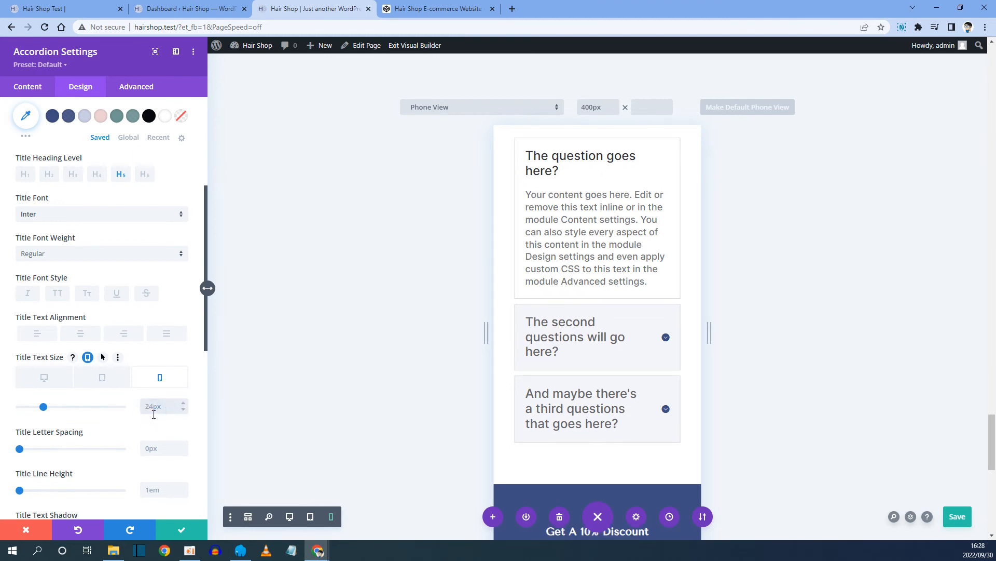
pyautogui.click(154, 414)
pyautogui.write('20px')
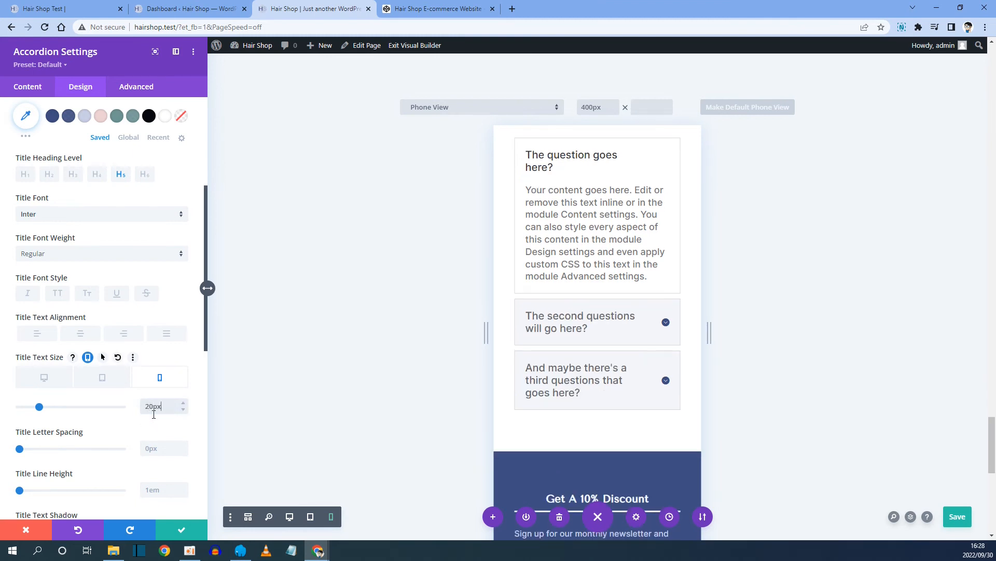
pyautogui.click(45, 377)
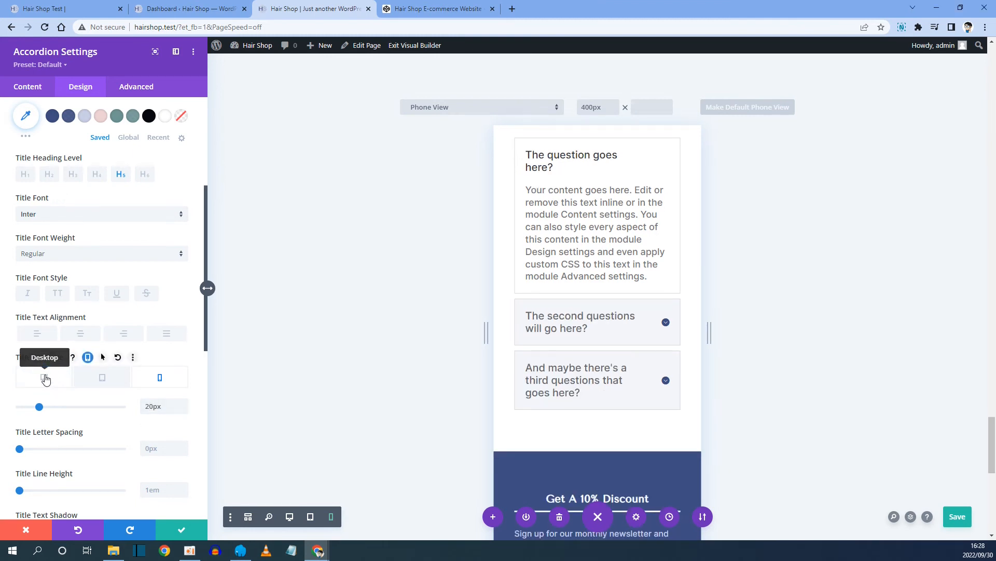
pyautogui.scroll(-6, 77, 349)
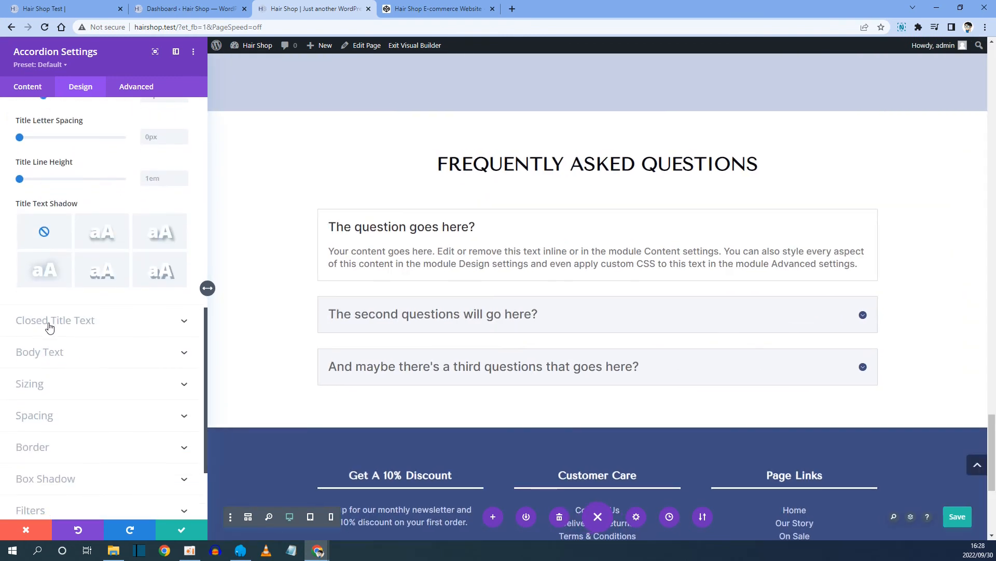
pyautogui.click(70, 320)
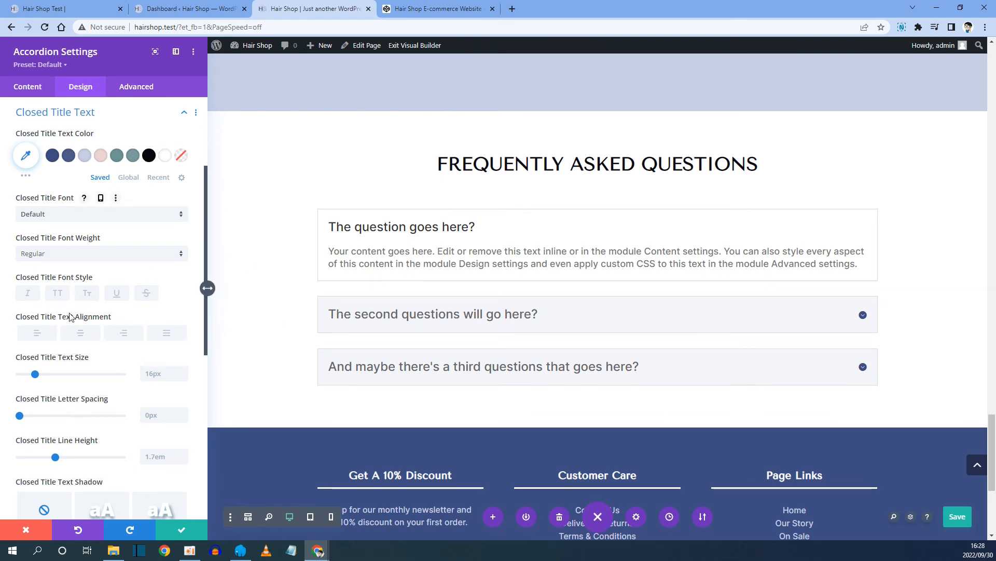
pyautogui.scroll(3, 123, 280)
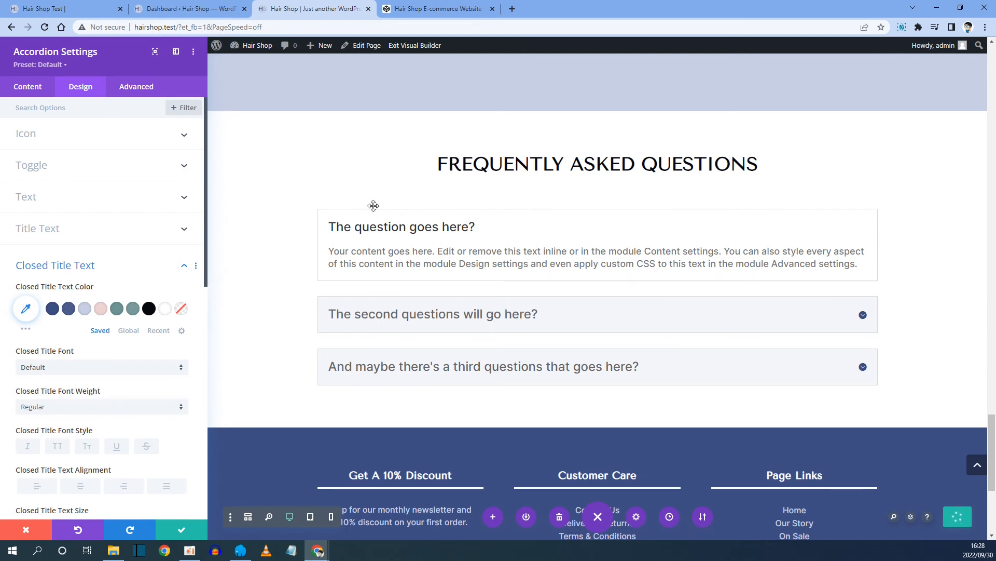
pyautogui.click(75, 266)
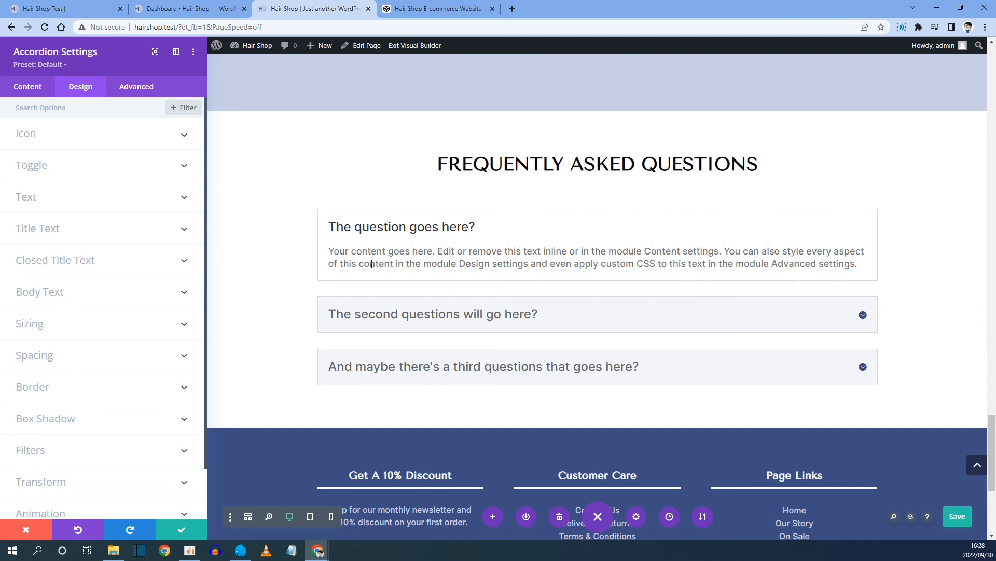
# Step: Enable per-device sizes for the accordion's body text and set the phone size to 16px
pyautogui.click(62, 290)
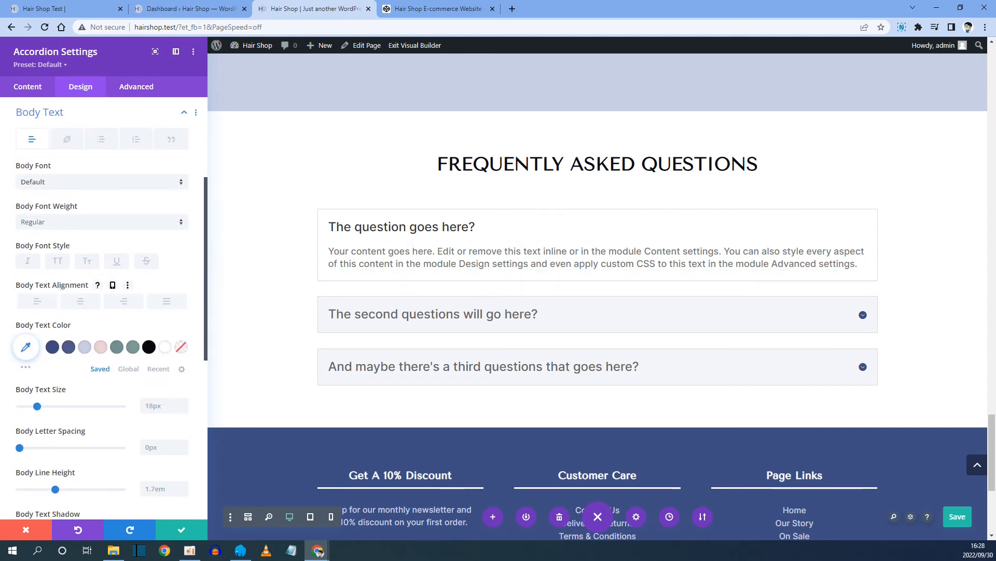
pyautogui.scroll(-2, 73, 222)
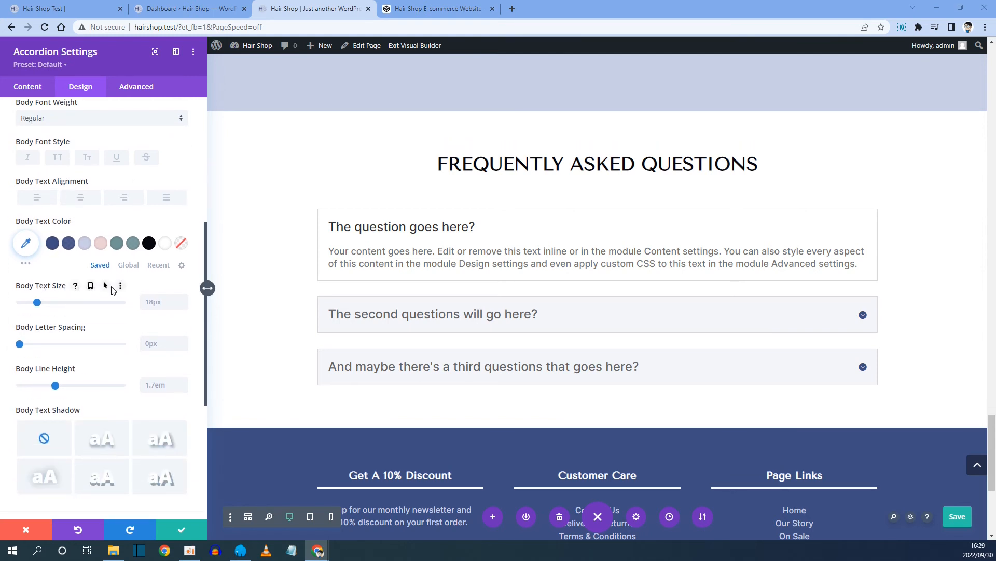
pyautogui.click(90, 285)
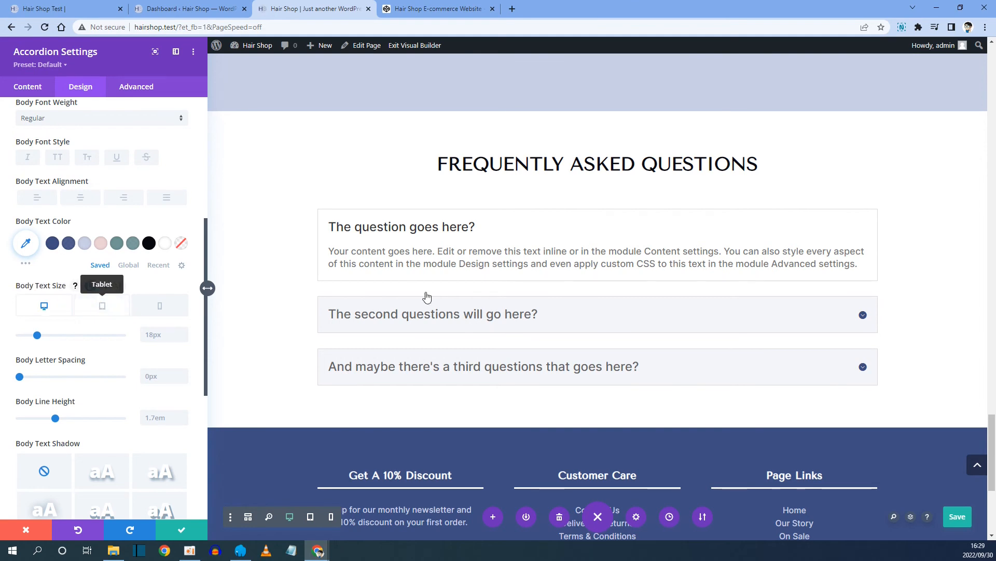
pyautogui.click(101, 305)
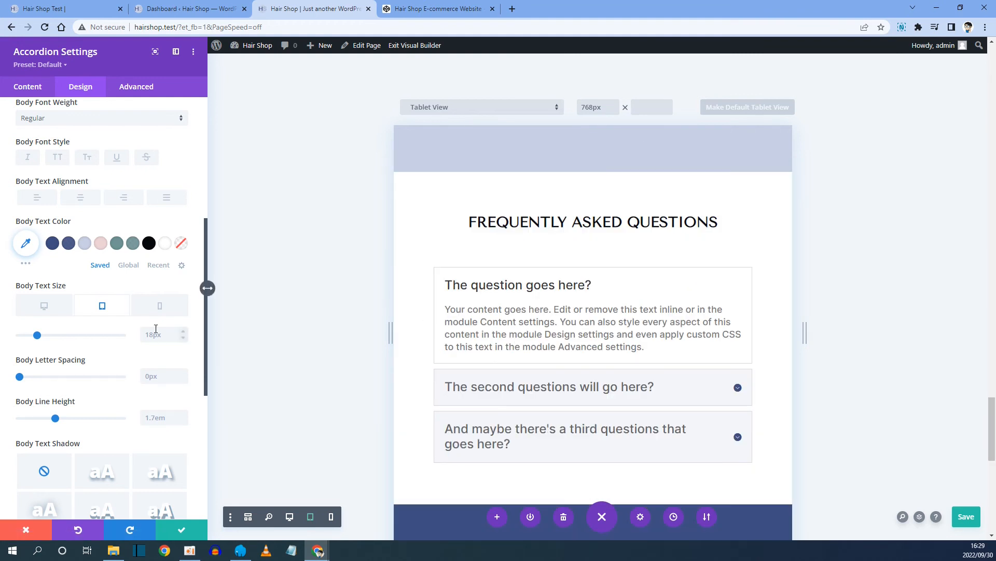
pyautogui.click(160, 310)
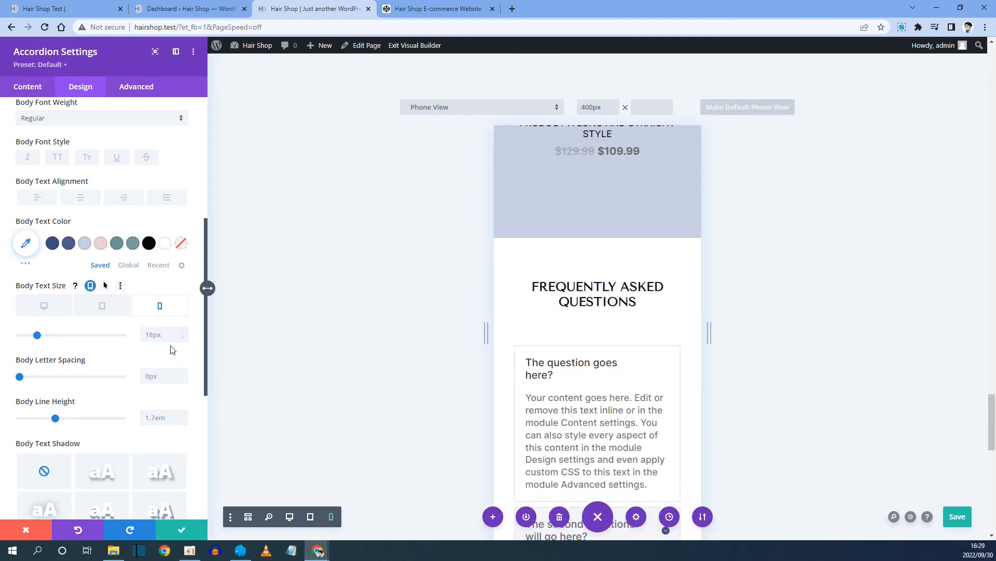
pyautogui.click(160, 334)
pyautogui.write('16px')
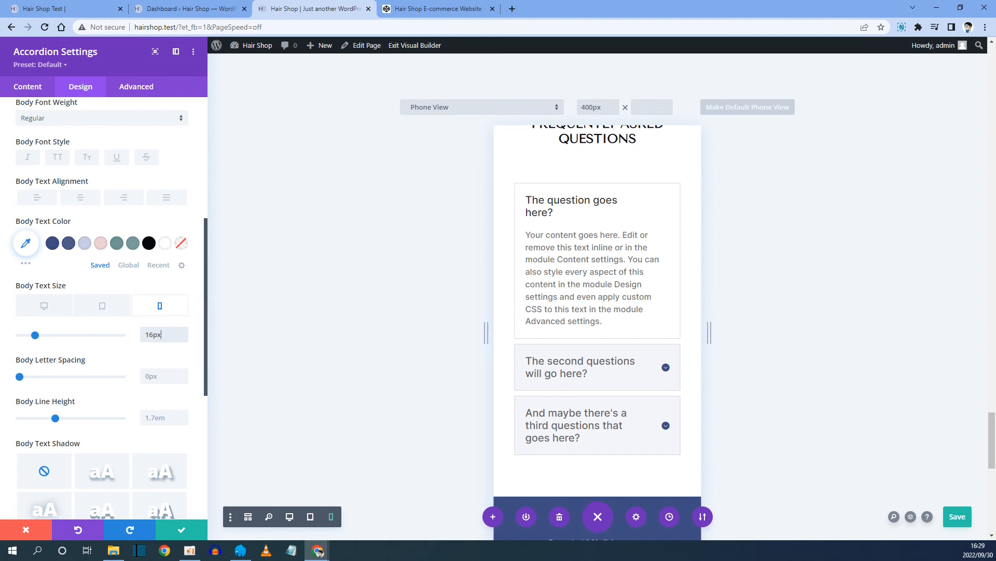
# Step: Set the accordion's border color to the saved dark blue #3d4d80 and compare it with the reference page's FAQ
pyautogui.scroll(-2, 116, 347)
pyautogui.scroll(-3, 116, 347)
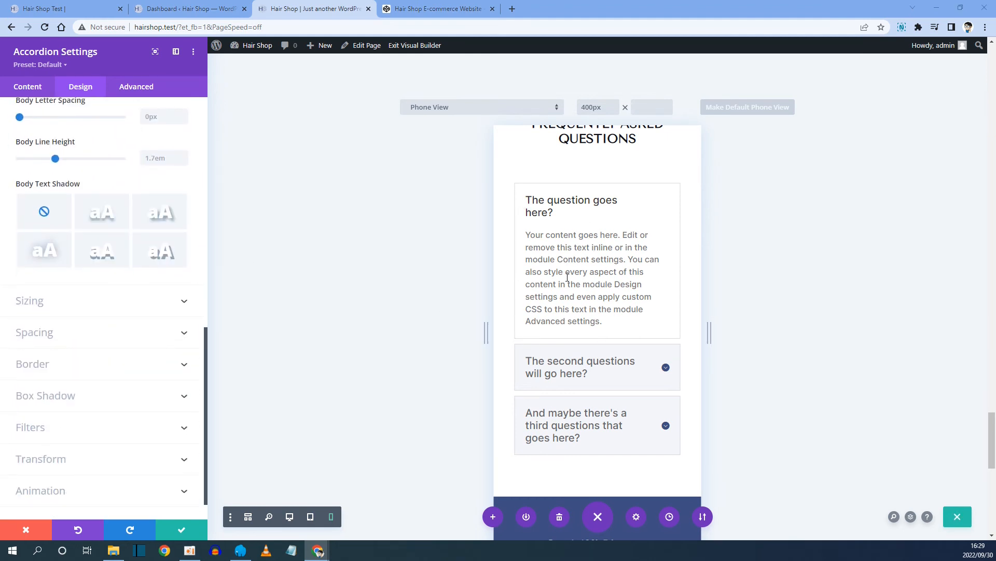
pyautogui.click(29, 364)
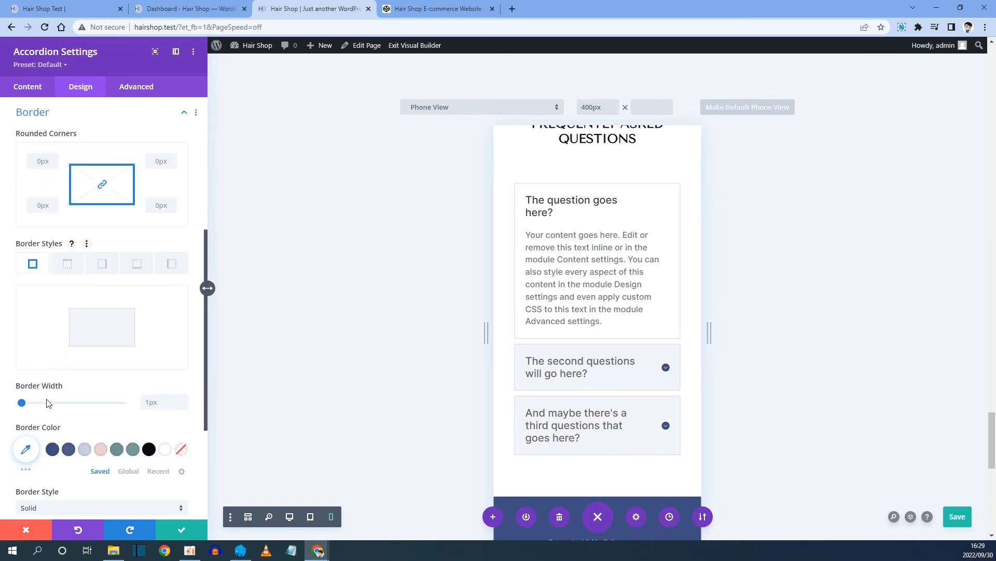
pyautogui.click(36, 113)
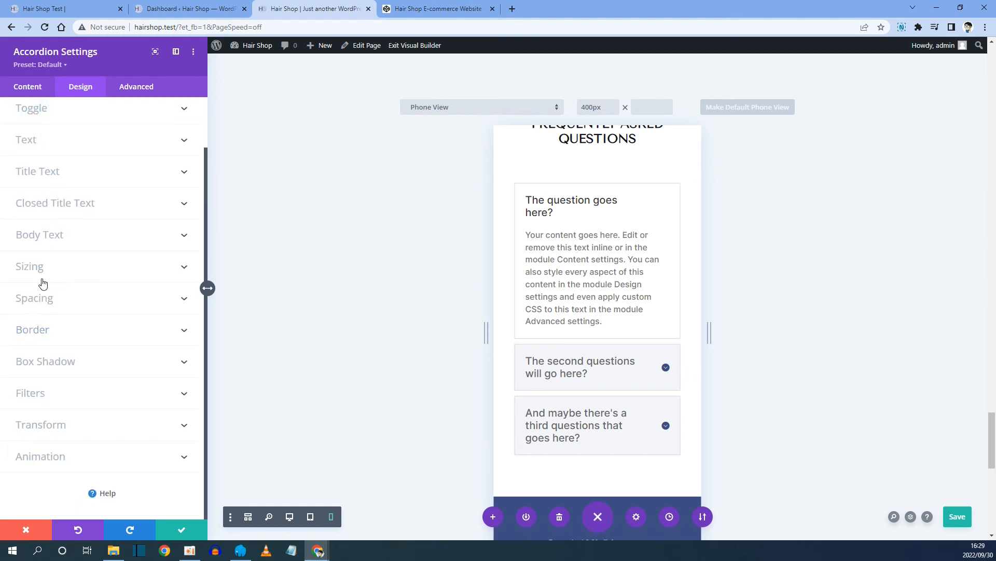
pyautogui.click(31, 332)
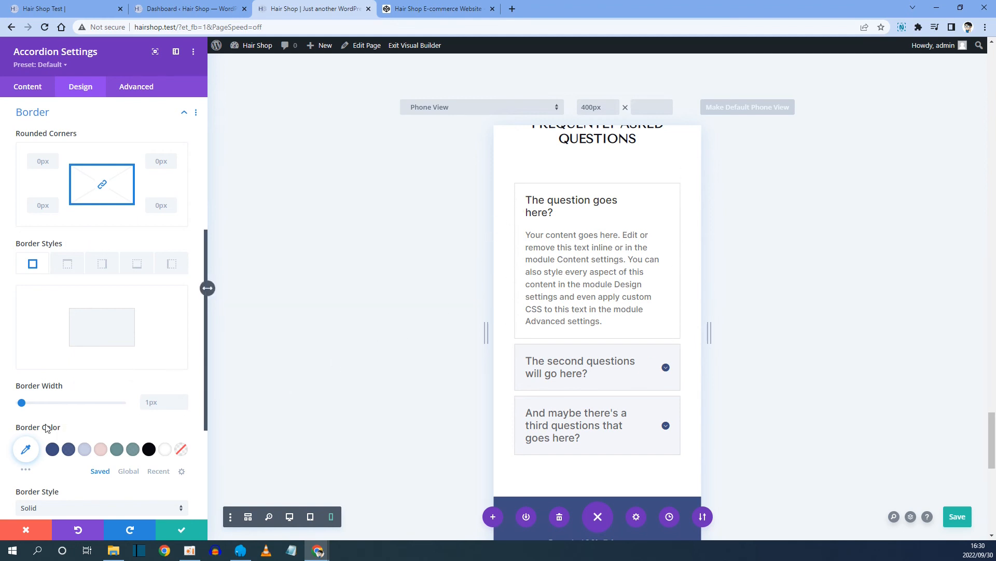
pyautogui.click(51, 450)
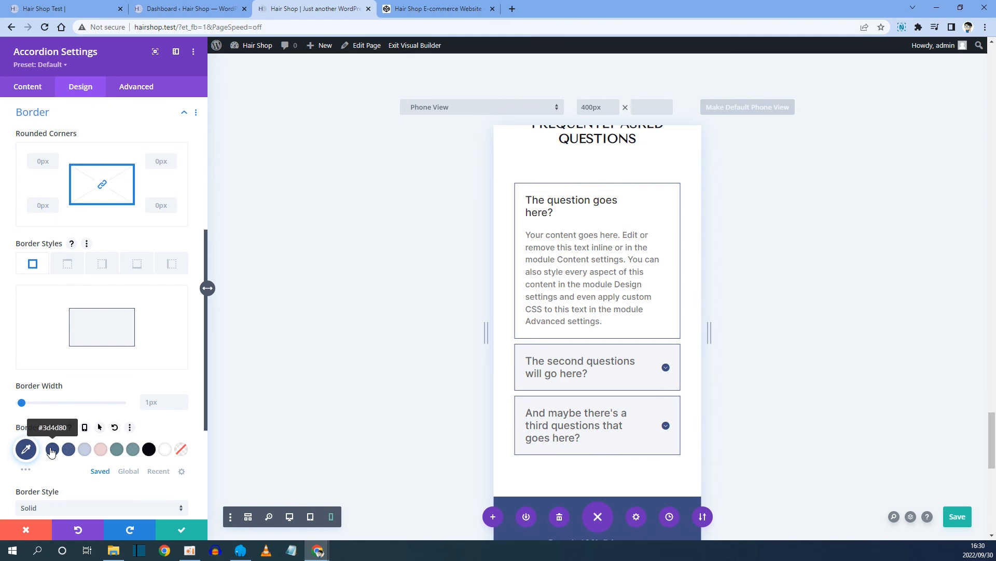
pyautogui.click(62, 9)
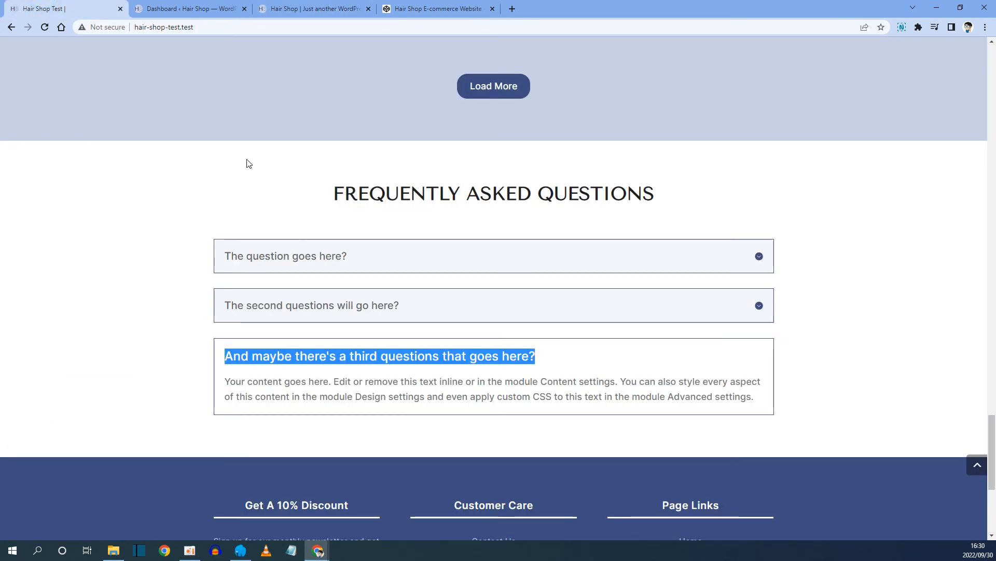
pyautogui.click(311, 8)
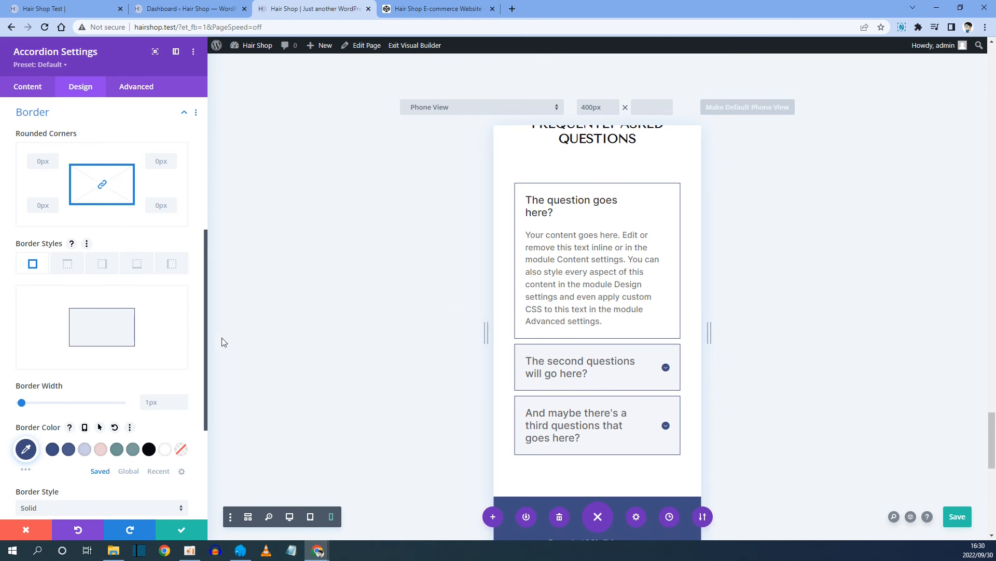
# Step: Return to the desktop view, save the accordion settings and the page, and exit the Visual Builder
pyautogui.scroll(-3, 93, 377)
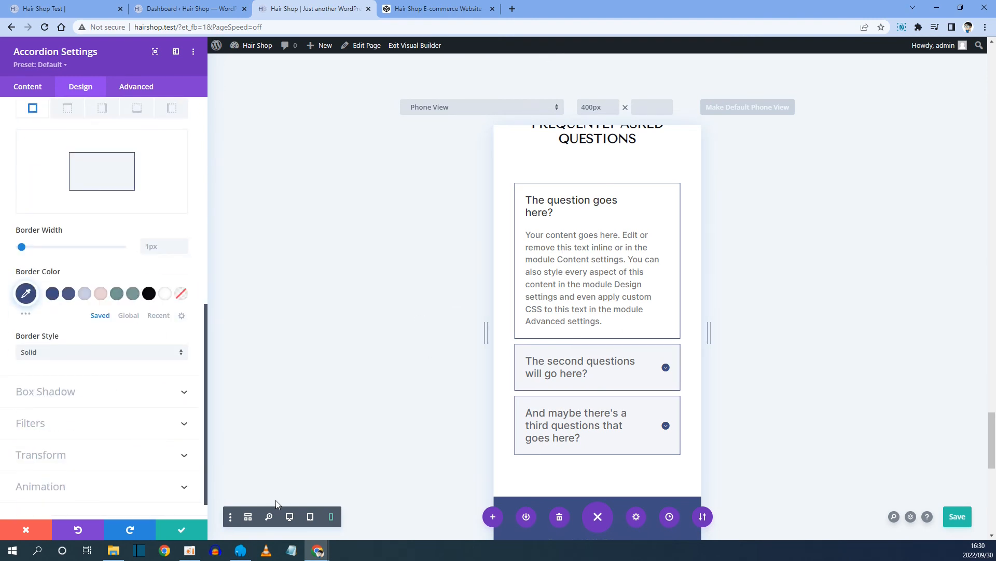
pyautogui.click(290, 516)
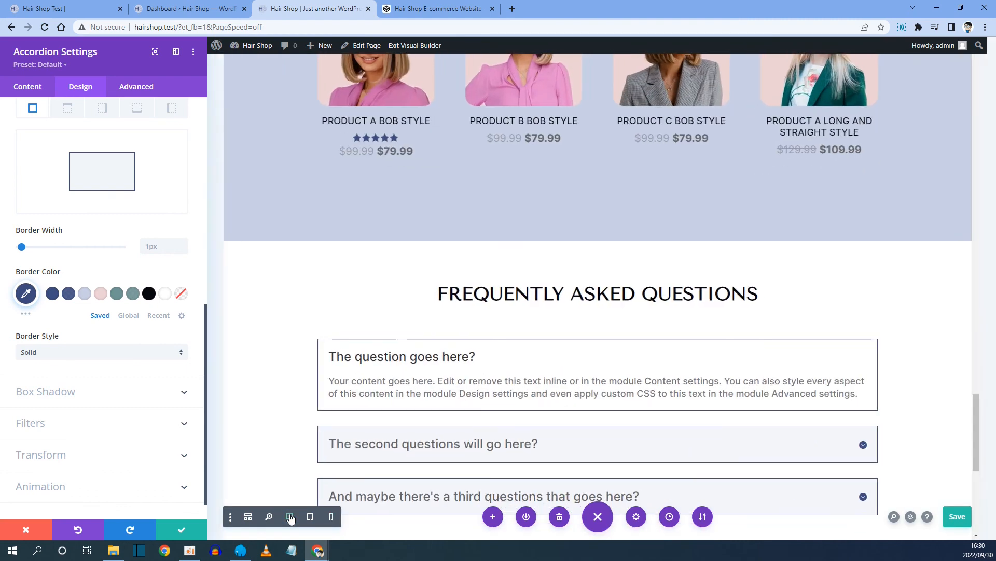
pyautogui.click(176, 528)
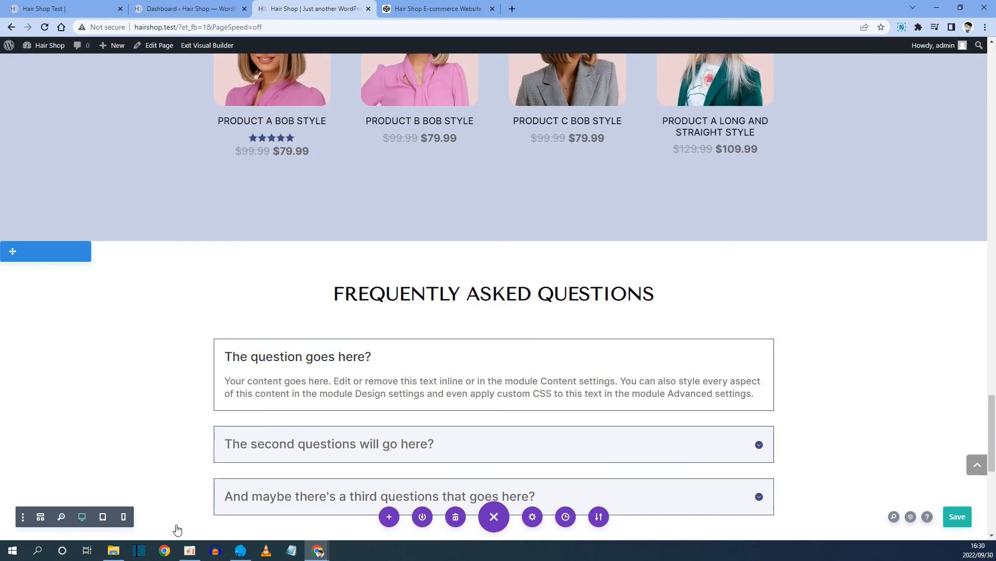
pyautogui.scroll(-3, 220, 490)
pyautogui.click(960, 510)
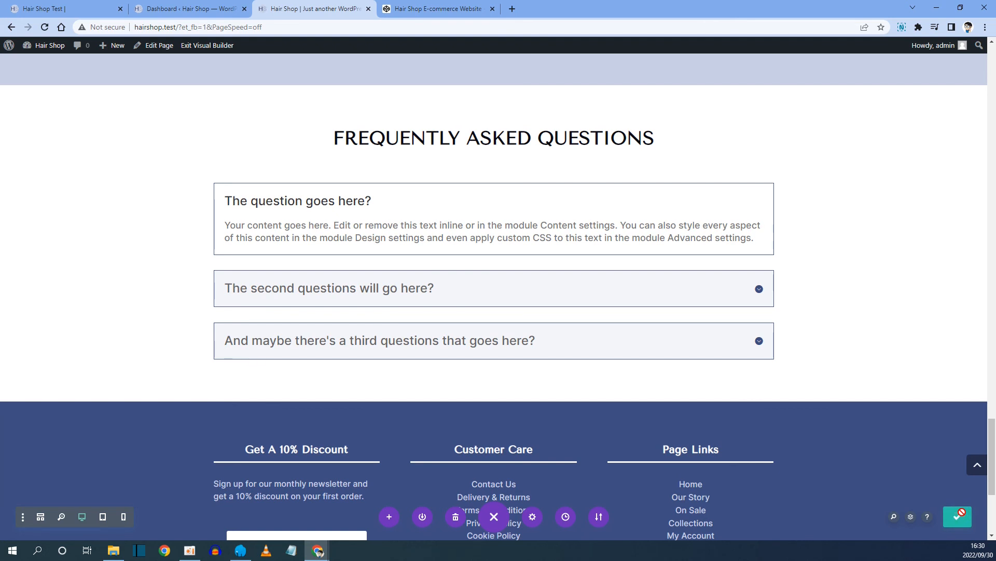
pyautogui.scroll(-3, 364, 260)
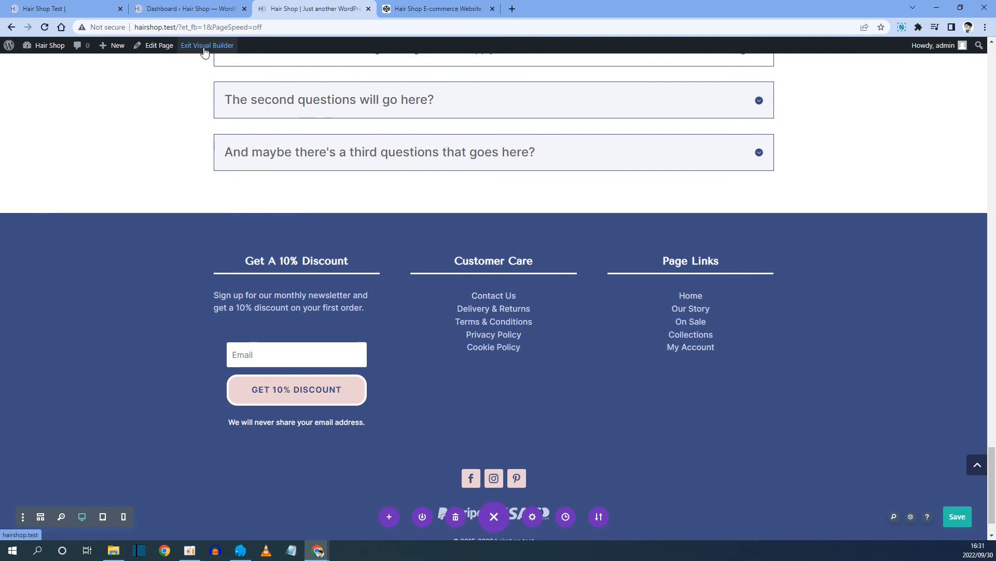
pyautogui.click(205, 49)
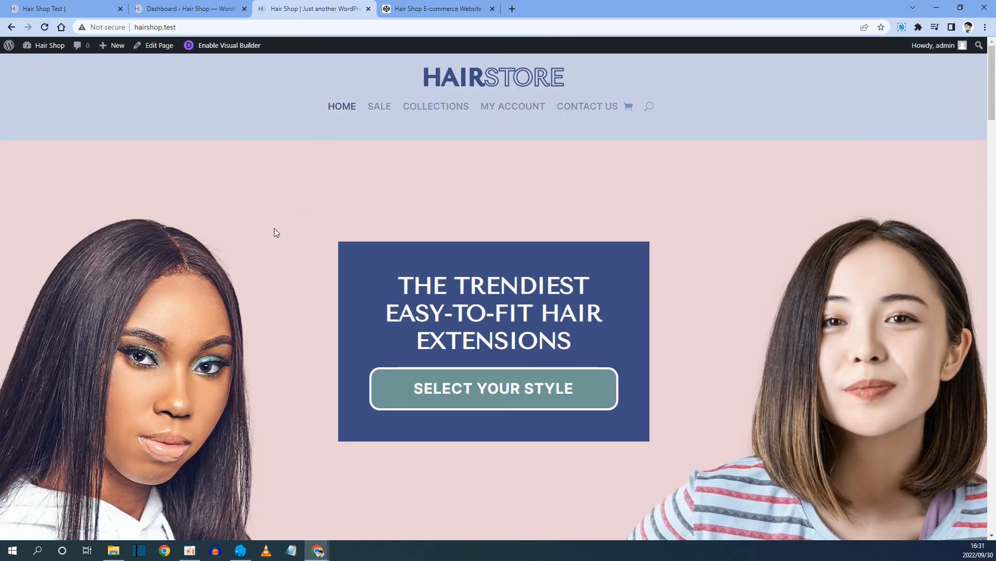
# Step: Review the published home page at desktop width from the hero banner through the FAQ accordion to the footer
pyautogui.scroll(-14, 274, 231)
pyautogui.scroll(-20, 274, 232)
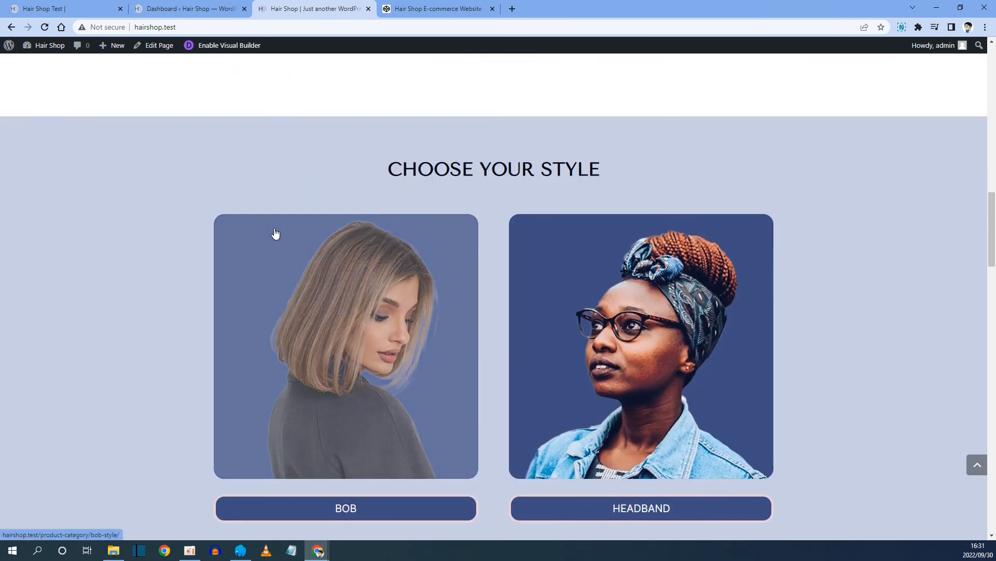
pyautogui.scroll(-10, 275, 233)
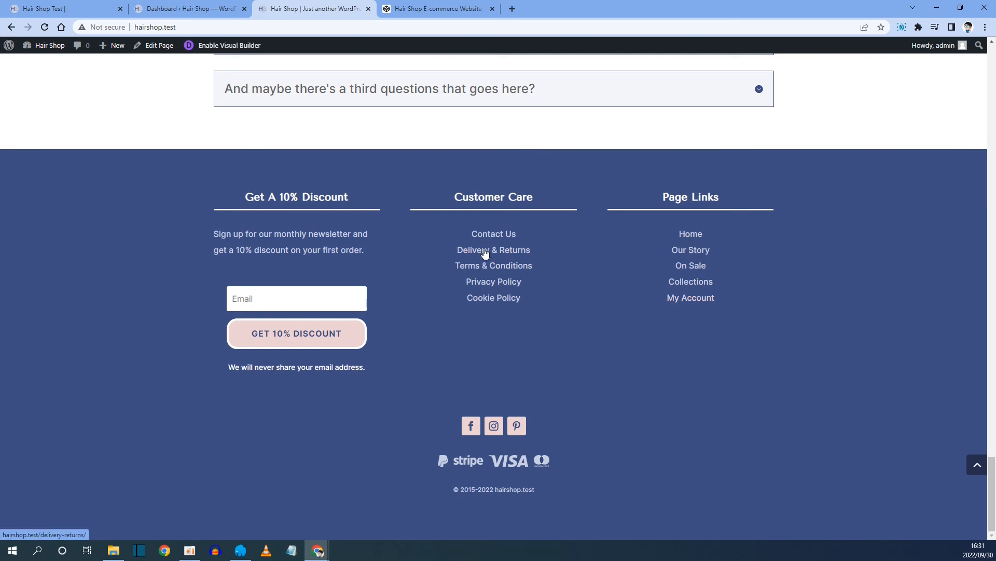
pyautogui.scroll(4, 515, 339)
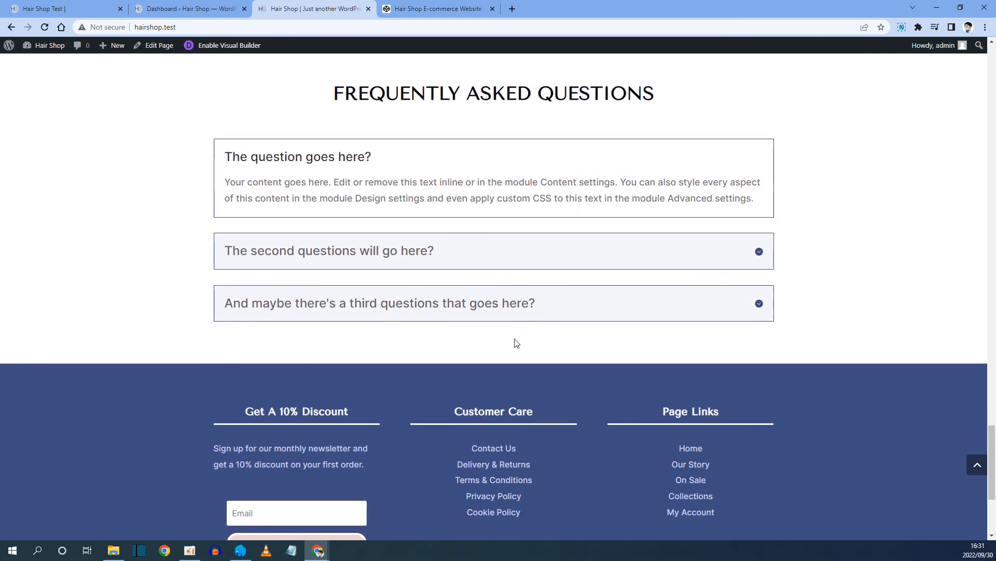
pyautogui.scroll(18, 515, 339)
pyautogui.scroll(10, 514, 339)
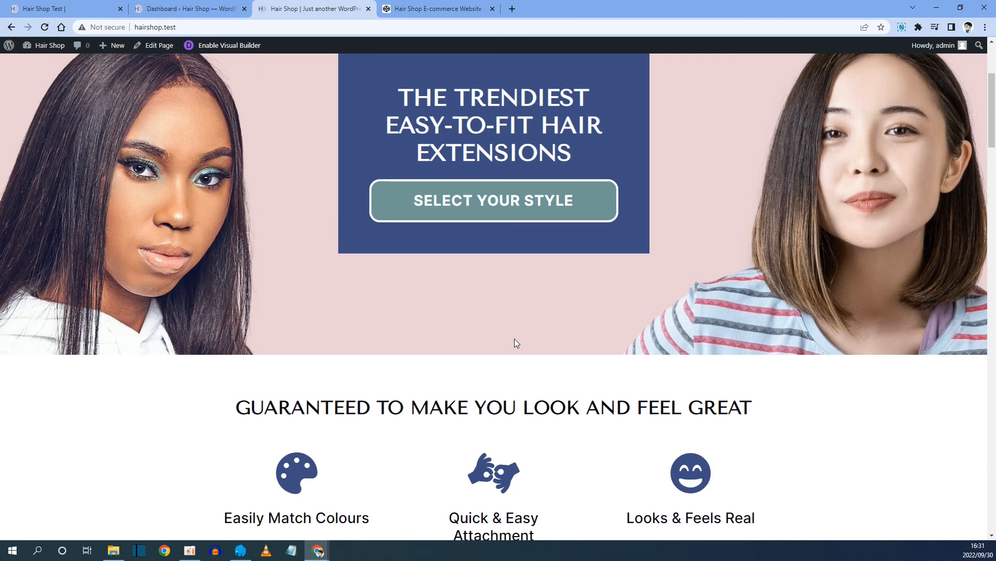
pyautogui.scroll(-18, 491, 344)
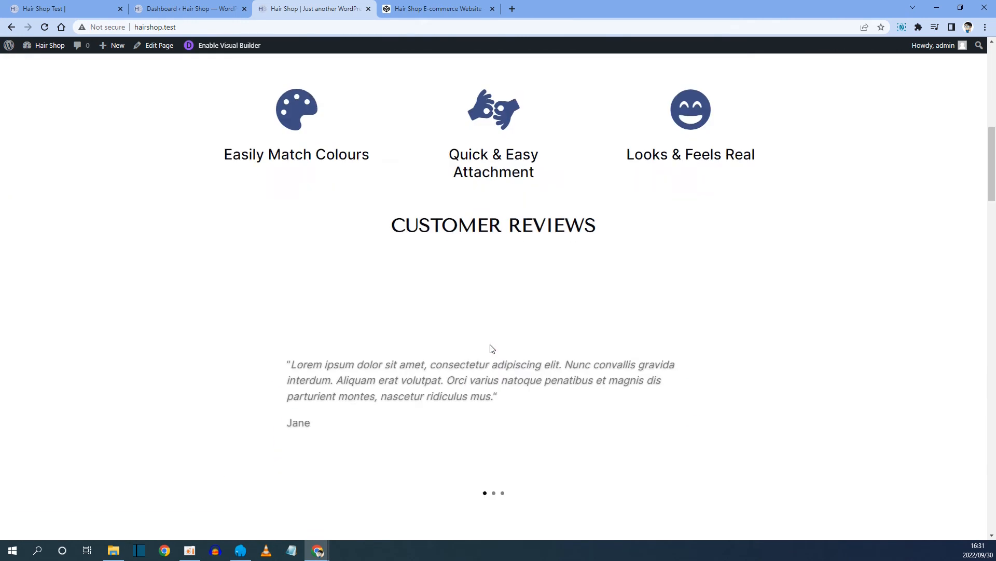
pyautogui.scroll(-10, 490, 344)
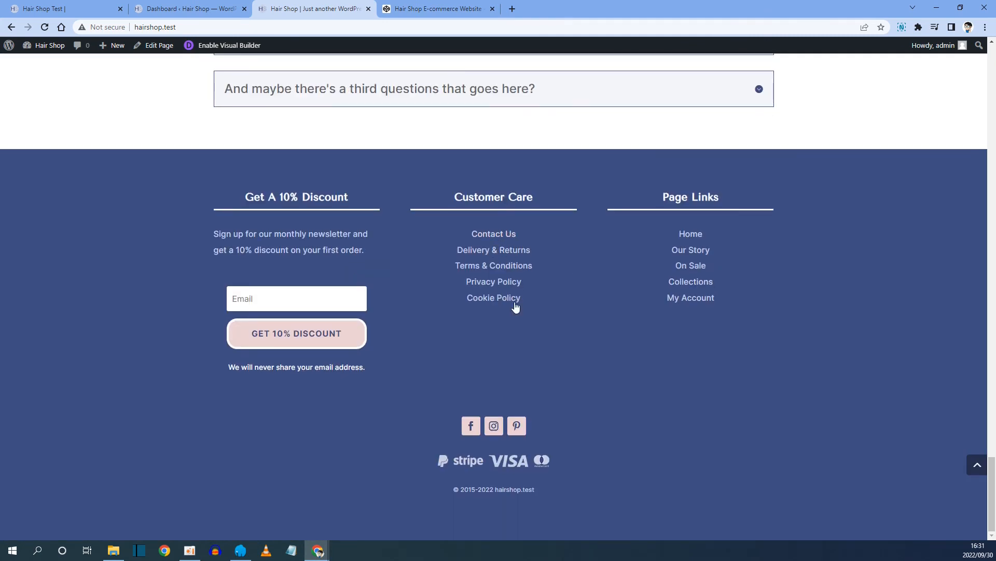
pyautogui.scroll(20, 494, 326)
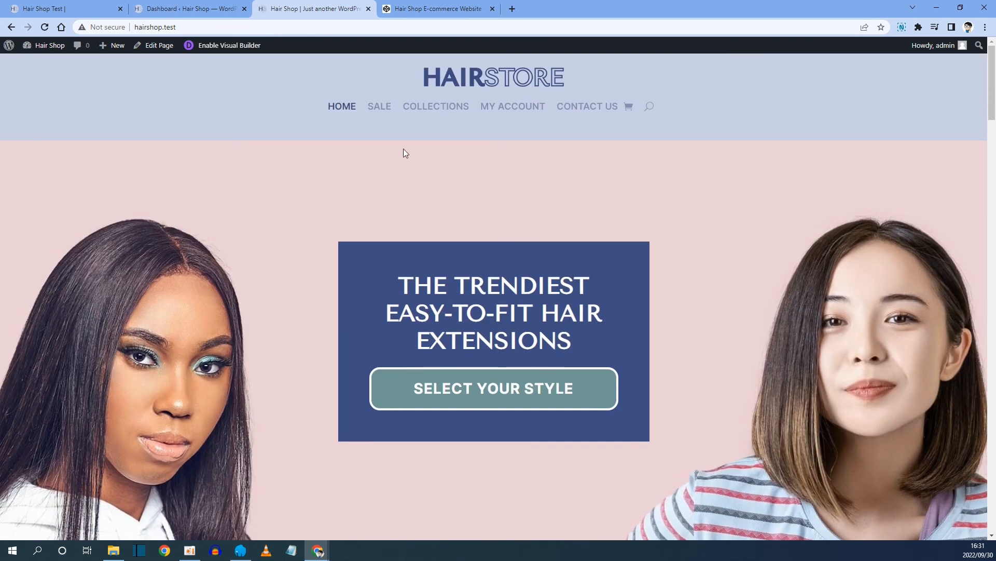
# Step: Inspect the published home page in the browser's device emulation as iPad Mini and examine its sections down to the product grid
pyautogui.rightClick(350, 154)
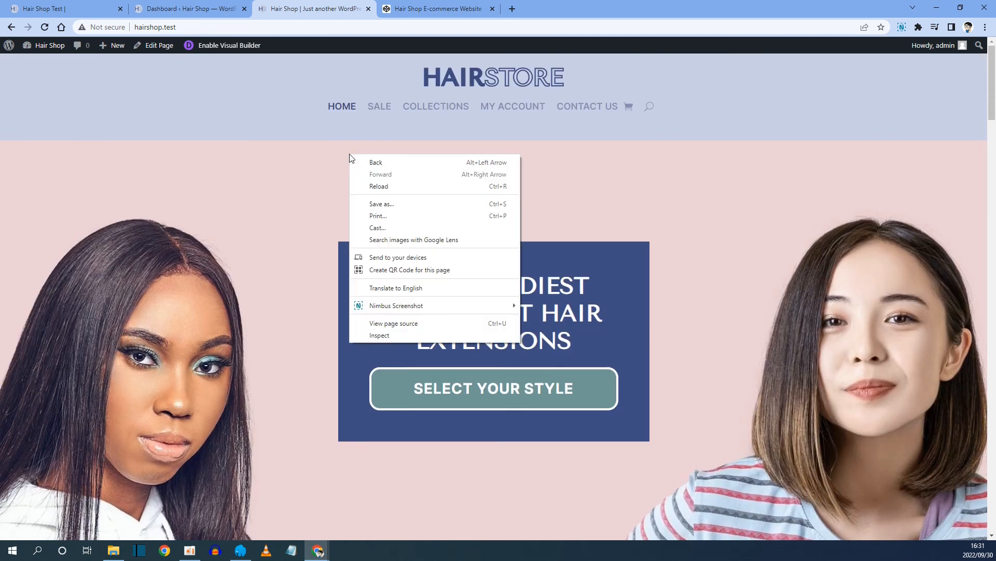
pyautogui.click(378, 335)
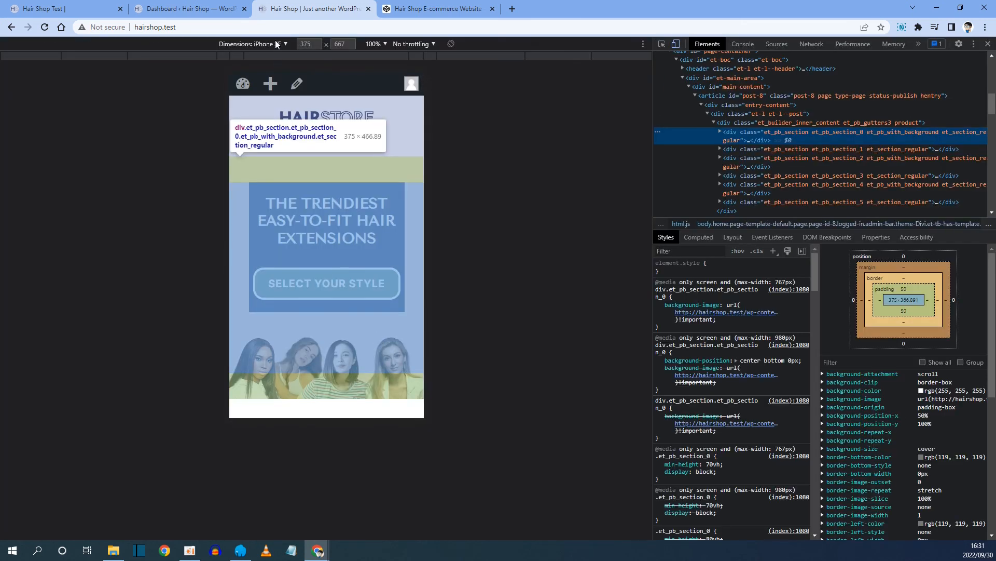
pyautogui.click(277, 44)
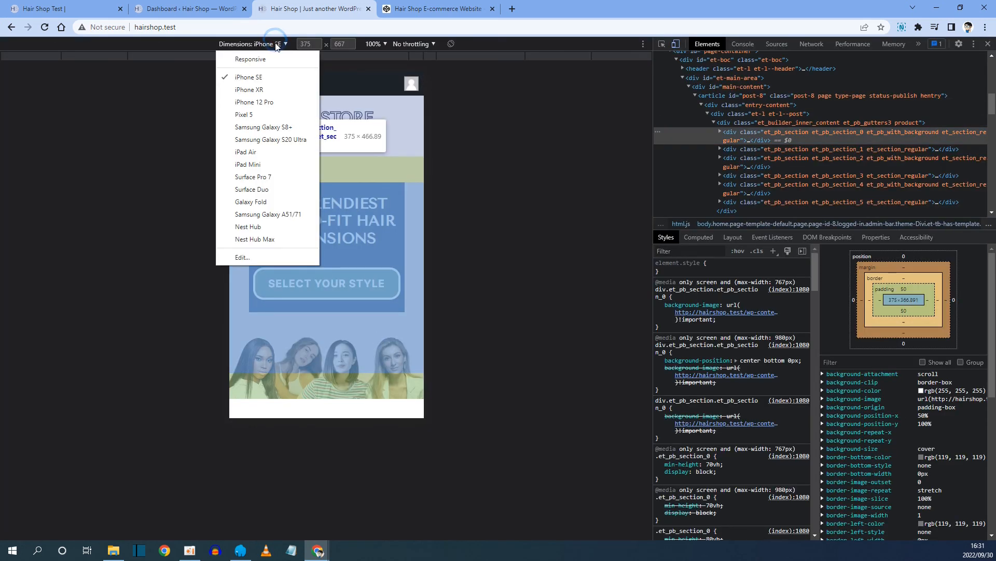
pyautogui.click(256, 164)
pyautogui.scroll(-10, 331, 182)
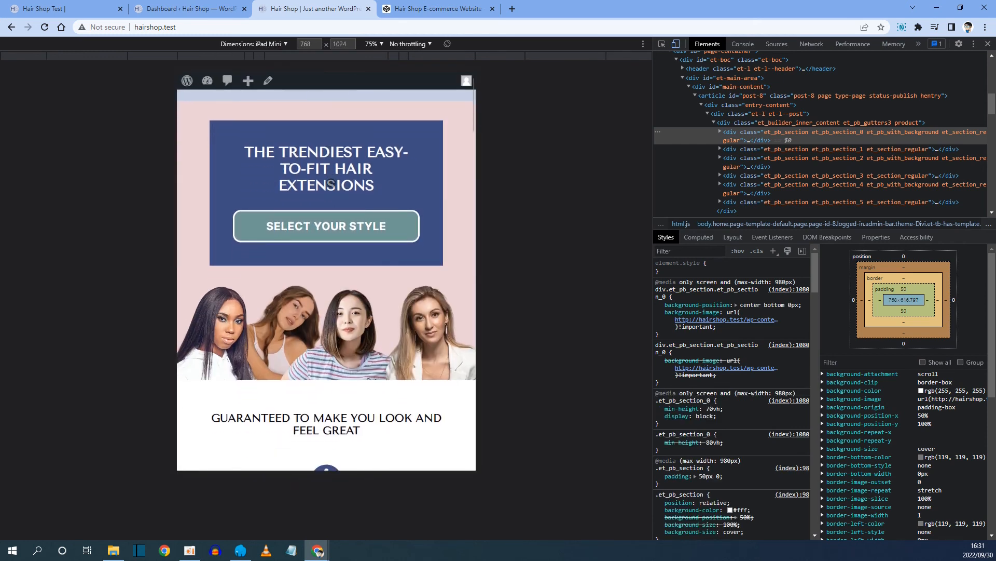
pyautogui.scroll(-10, 331, 182)
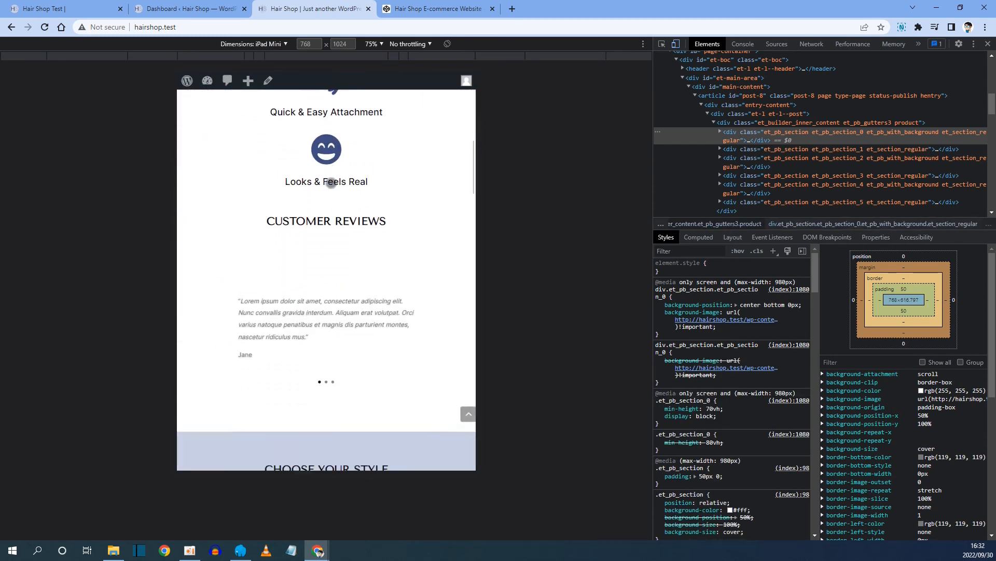
pyautogui.scroll(-10, 331, 183)
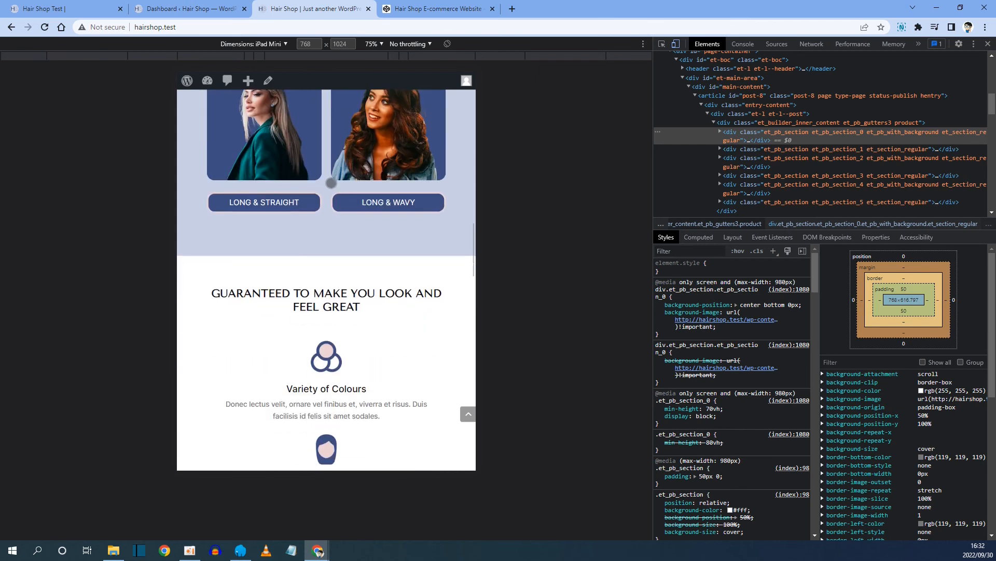
pyautogui.scroll(-5, 331, 183)
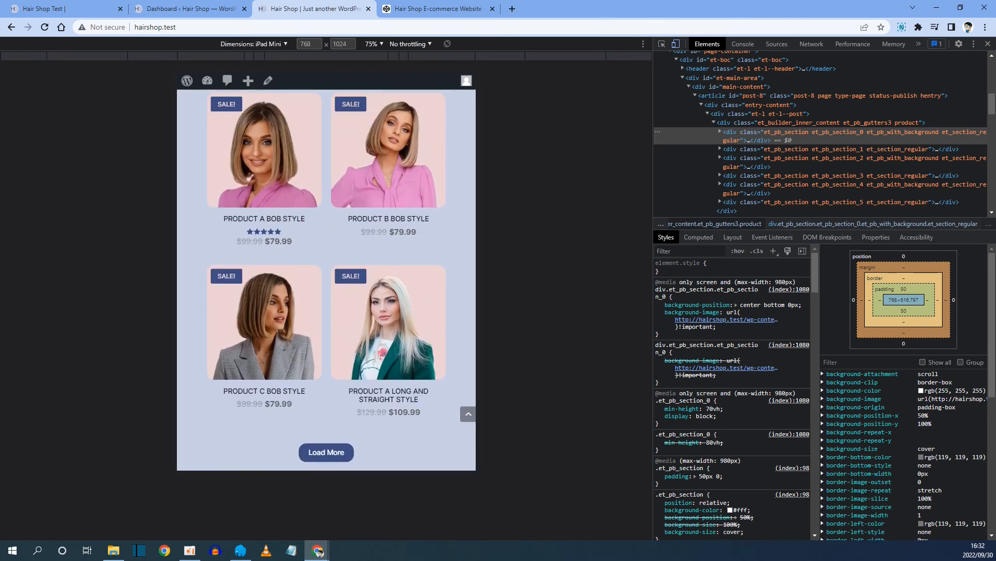
pyautogui.scroll(-2, 317, 243)
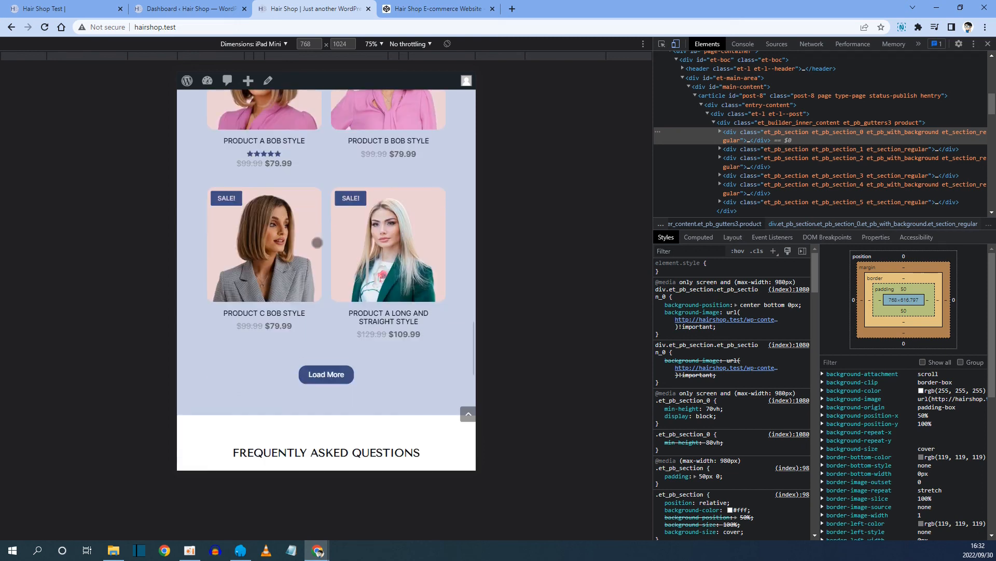
pyautogui.scroll(3, 317, 243)
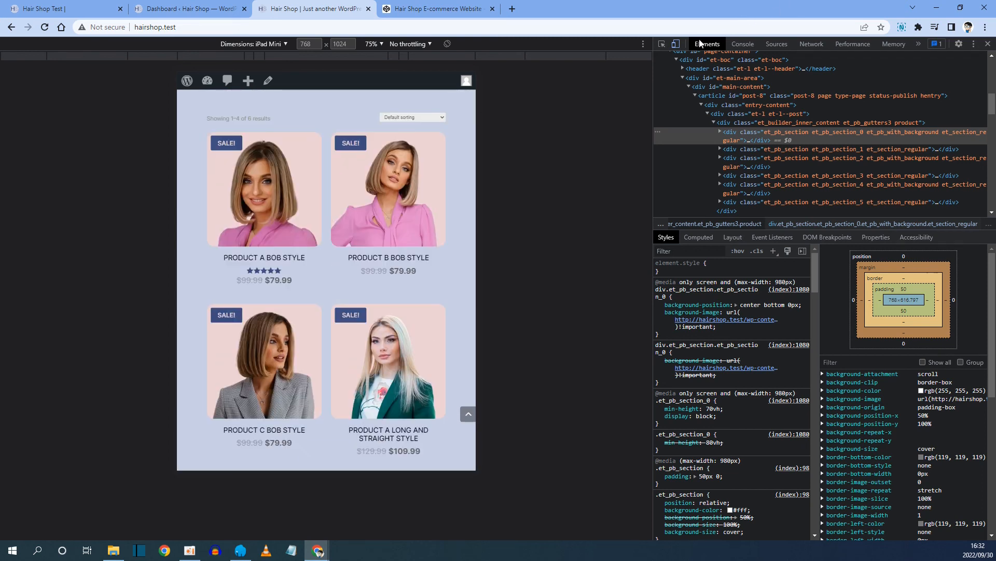
# Step: Compare the What's On Sale product grid at desktop width with its iPad Mini layout
pyautogui.click(676, 44)
pyautogui.scroll(6, 415, 182)
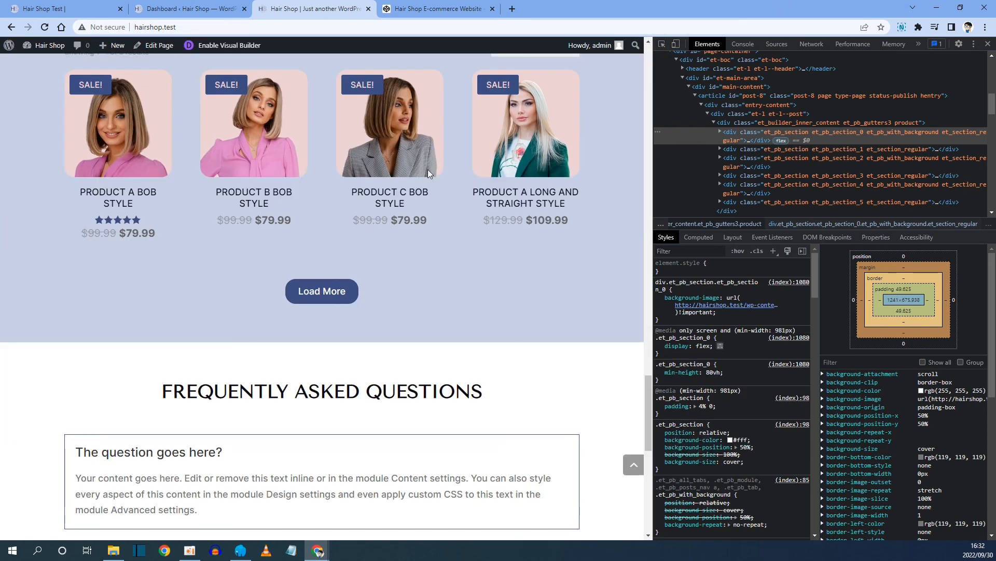
pyautogui.scroll(-2, 377, 204)
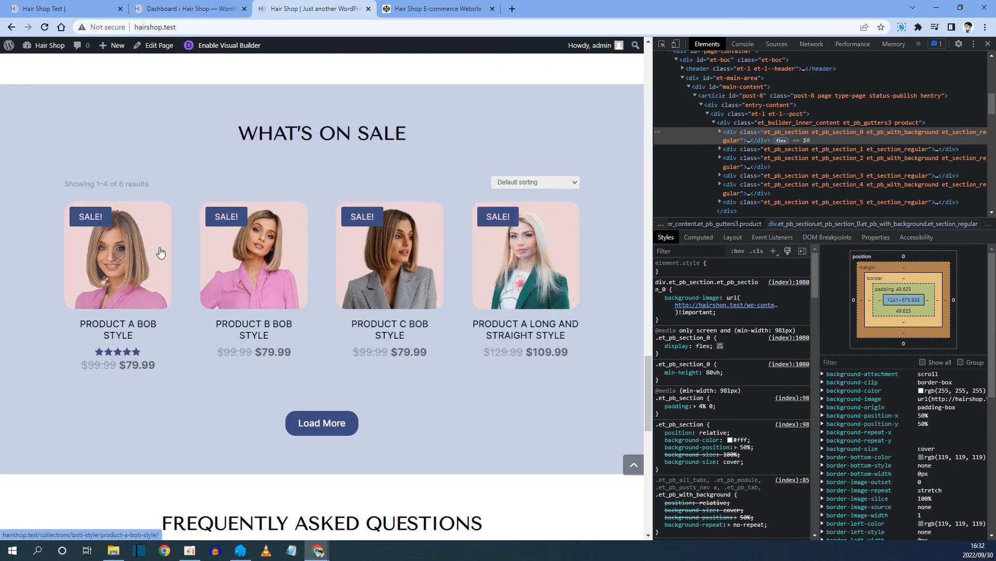
pyautogui.click(677, 44)
pyautogui.scroll(-5, 334, 227)
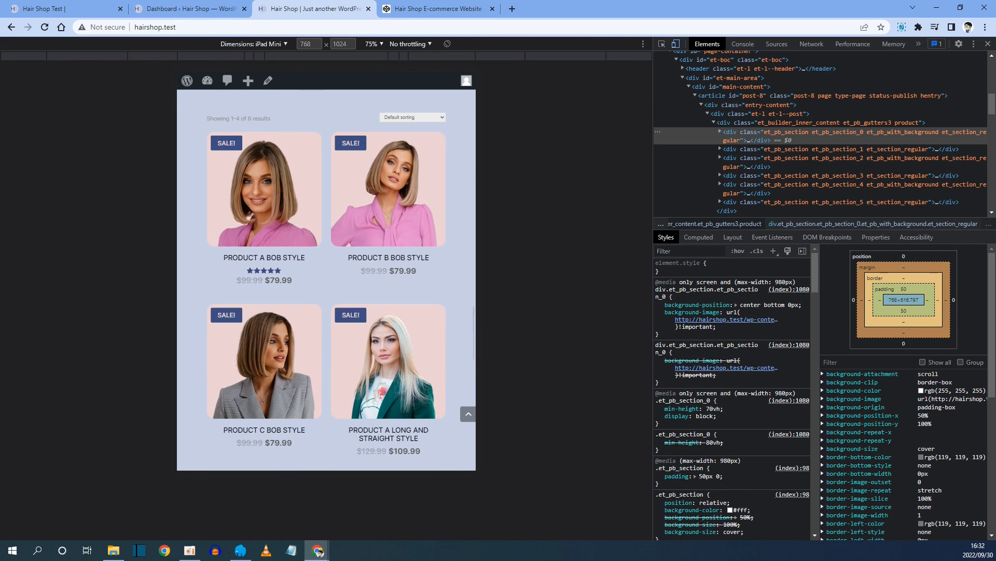
# Step: Emulate the page as iPhone SE and examine its sections down to the sale products
pyautogui.click(286, 44)
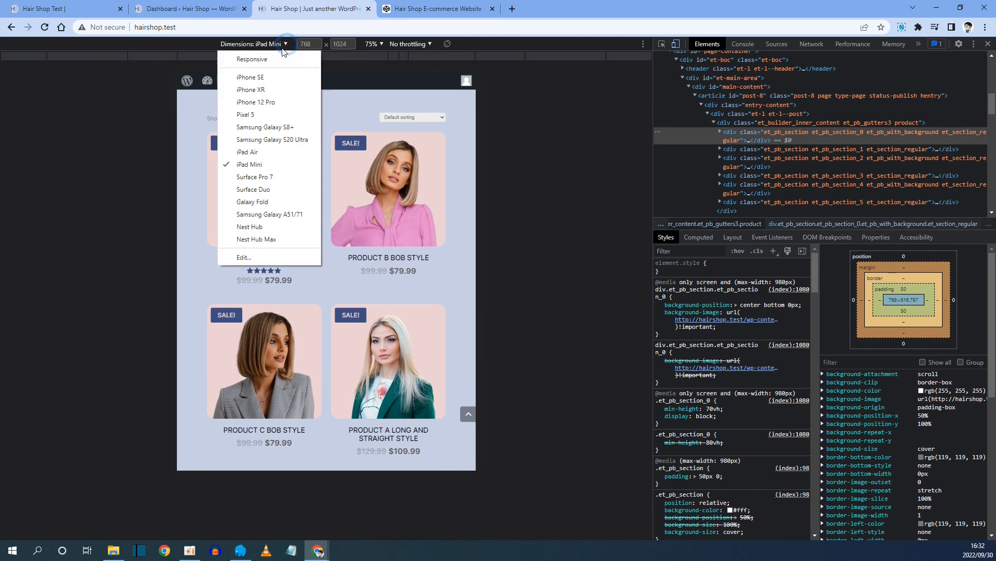
pyautogui.click(254, 73)
pyautogui.scroll(-3, 355, 216)
pyautogui.scroll(-15, 354, 215)
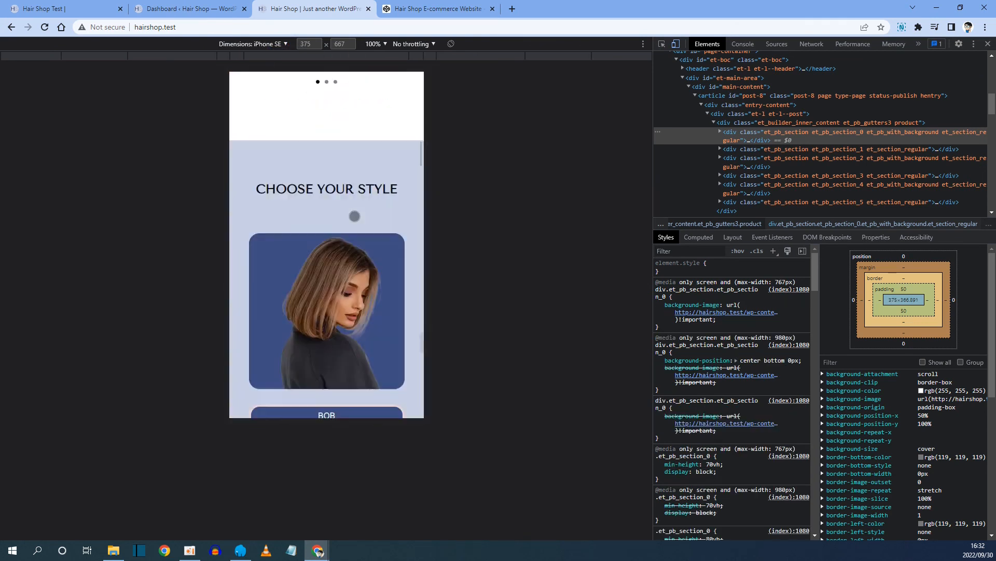
pyautogui.scroll(-2, 326, 244)
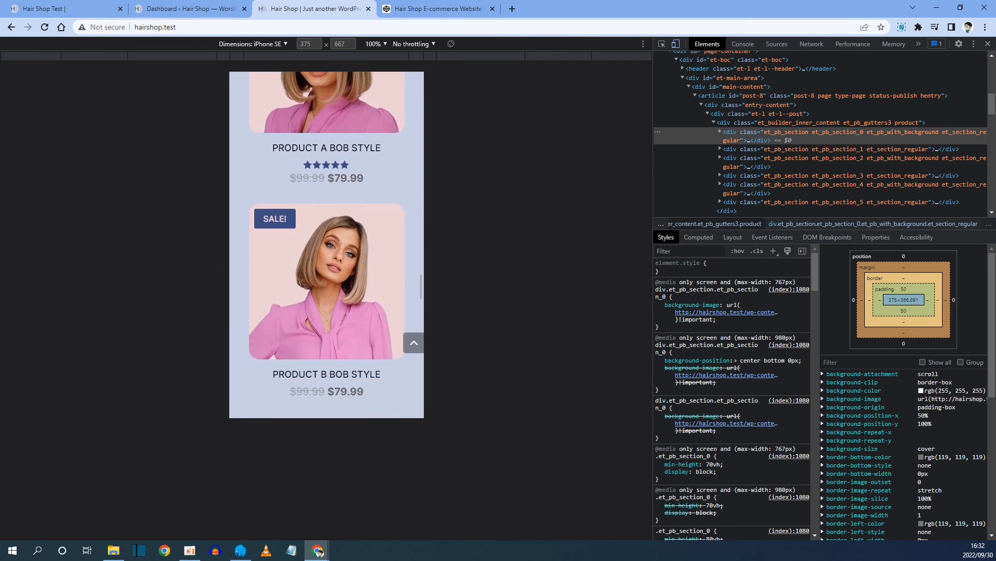
pyautogui.scroll(-4, 340, 291)
pyautogui.scroll(-2, 340, 291)
pyautogui.scroll(5, 339, 291)
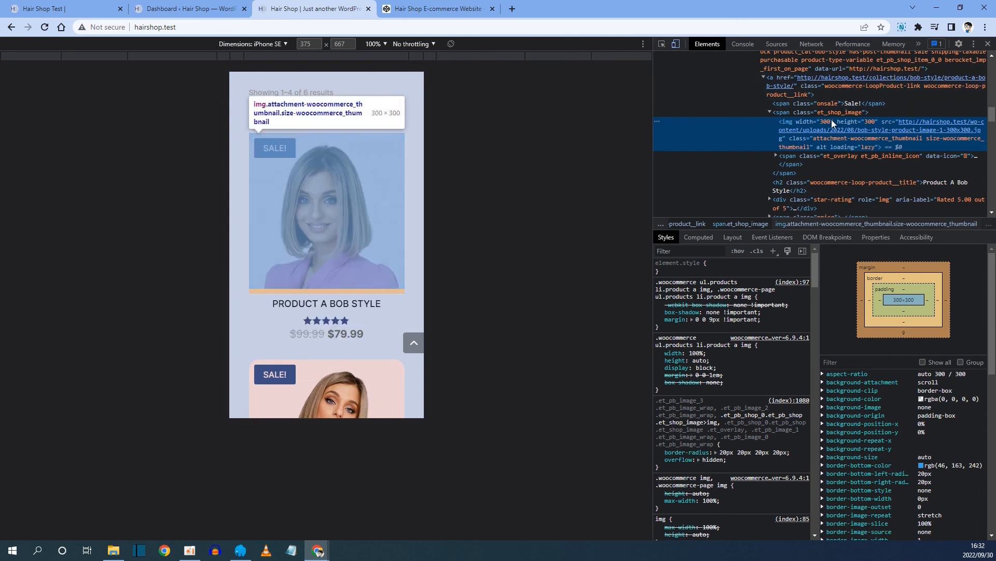
# Step: Inspect the first sale product's list item and toggle its mobile width: 100%!important rule off and on to compare the layouts
pyautogui.scroll(1, 834, 123)
pyautogui.click(808, 116)
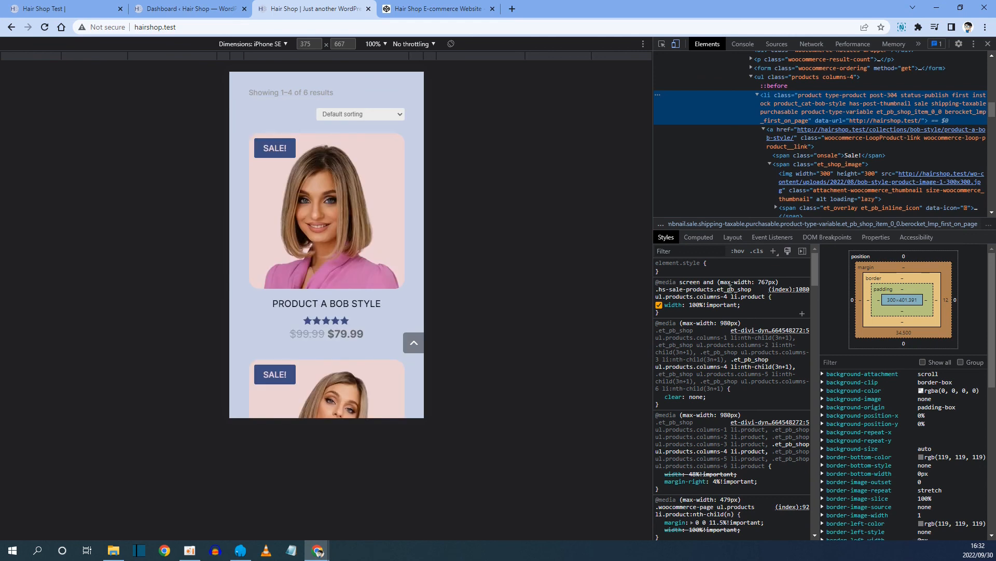
pyautogui.click(659, 305)
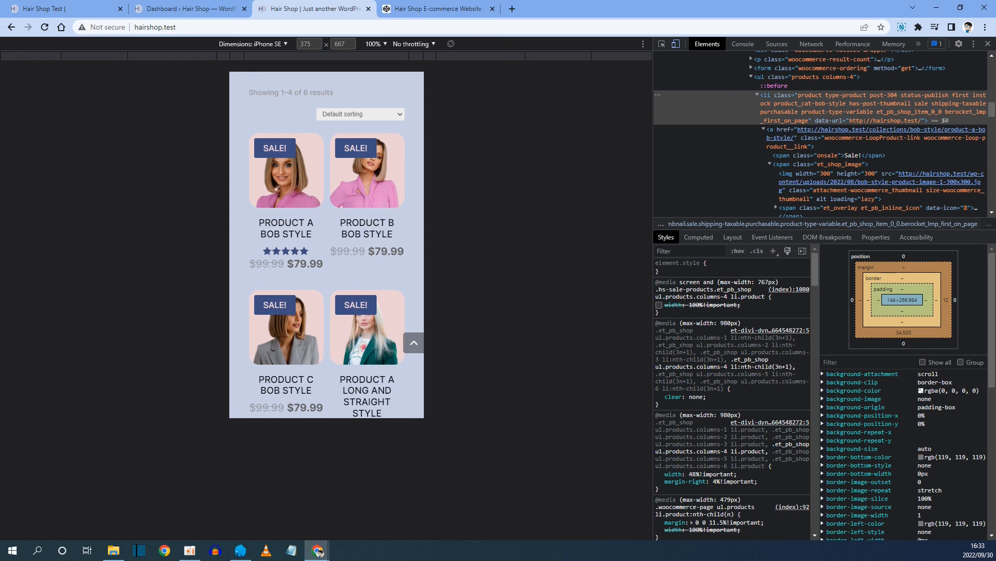
pyautogui.click(659, 305)
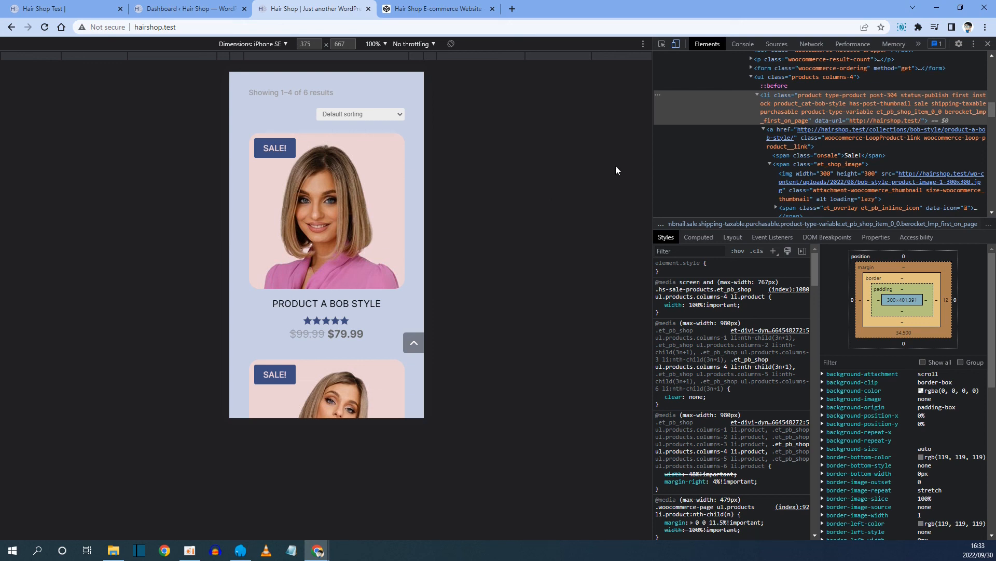
# Step: View the Load More button in iPad Mini emulation and locate BeRocket's Load More Products entry in the WordPress dashboard
pyautogui.click(279, 45)
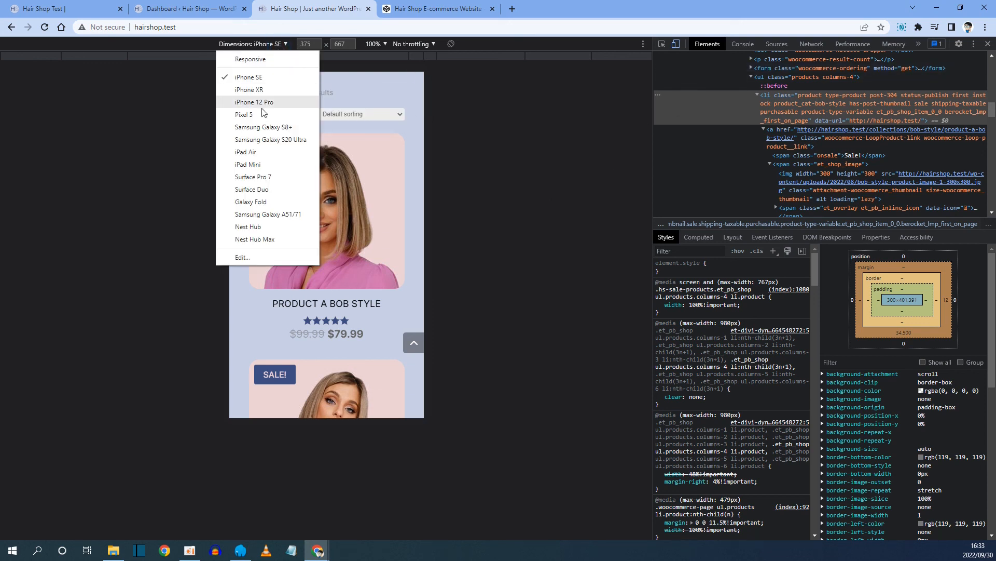
pyautogui.click(263, 166)
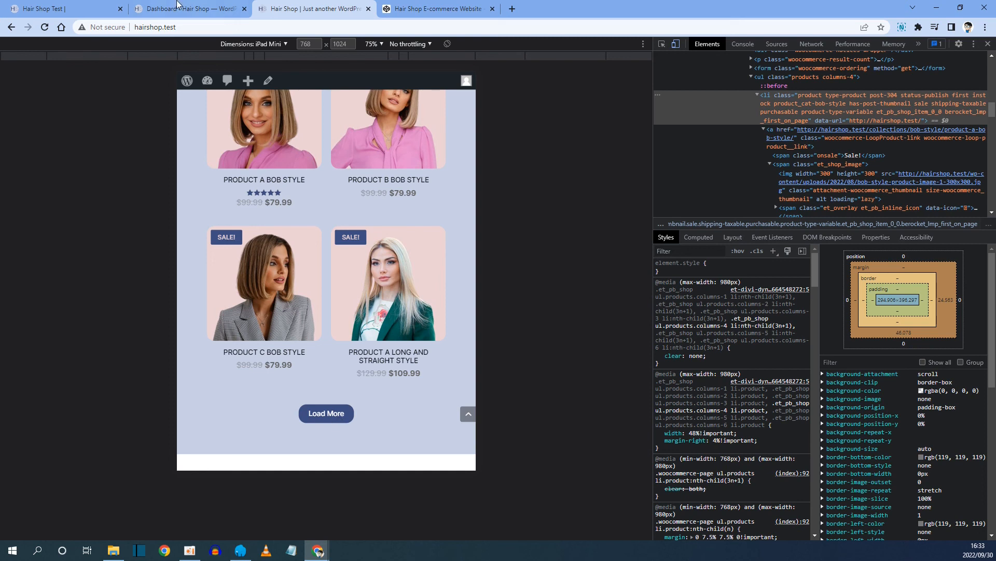
pyautogui.click(46, 5)
pyautogui.click(211, 3)
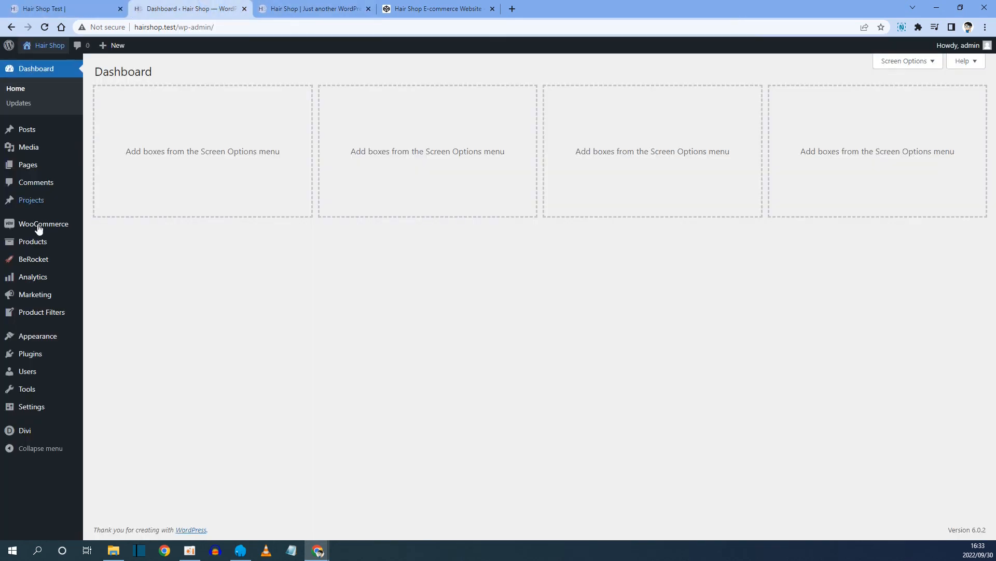
pyautogui.moveTo(56, 260)
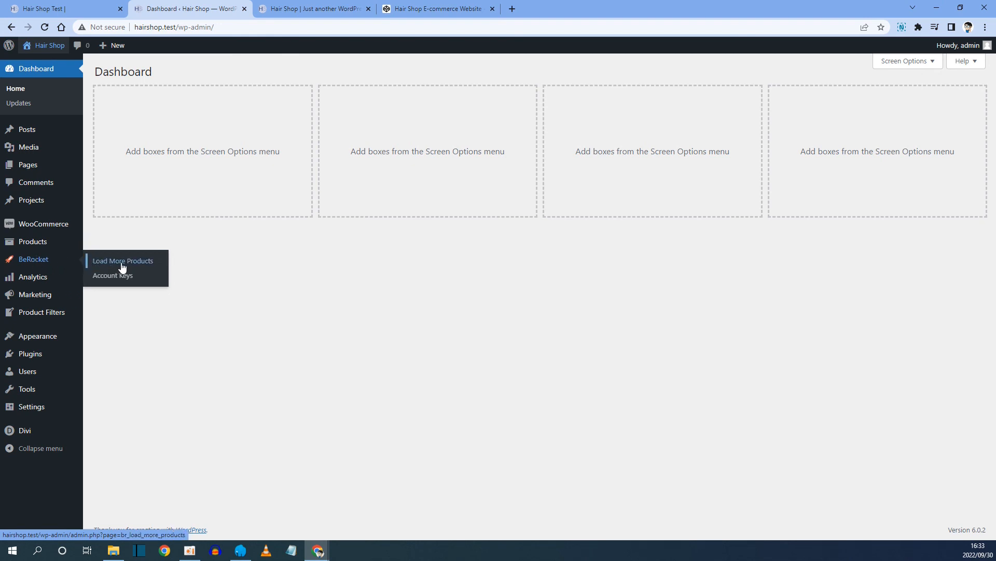
# Step: Return to the home page and examine its iPad Mini layout from the FAQ and footer back up to the hero banner
pyautogui.click(306, 9)
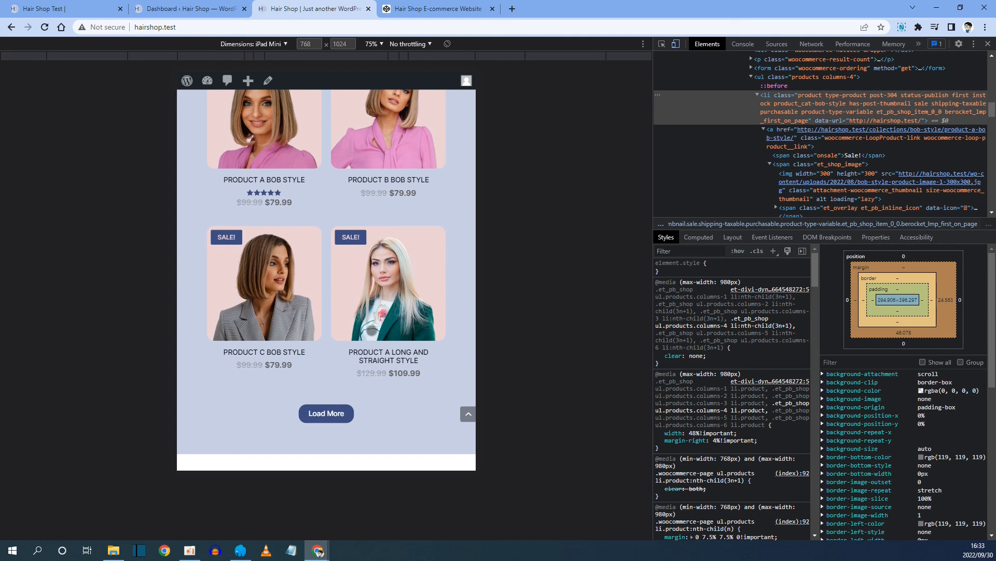
pyautogui.scroll(-8, 371, 330)
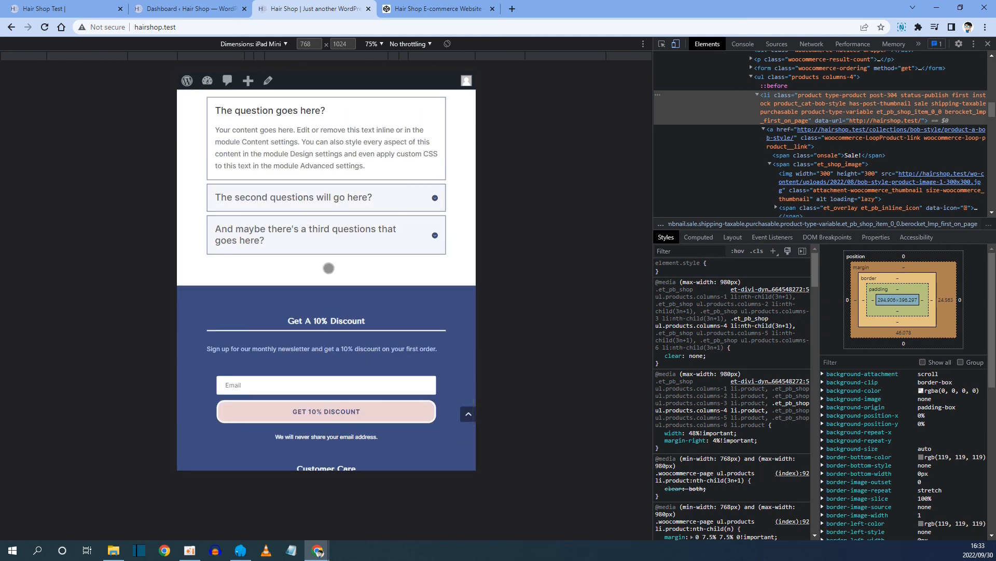
pyautogui.scroll(2, 328, 267)
pyautogui.scroll(-6, 364, 254)
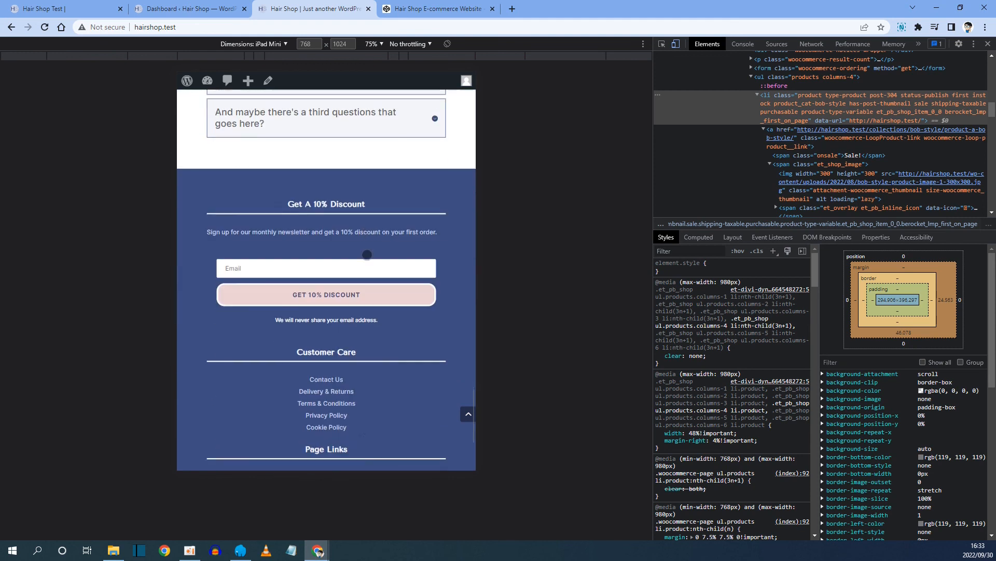
pyautogui.scroll(10, 365, 253)
pyautogui.scroll(10, 350, 334)
pyautogui.scroll(-4, 351, 334)
pyautogui.scroll(8, 350, 335)
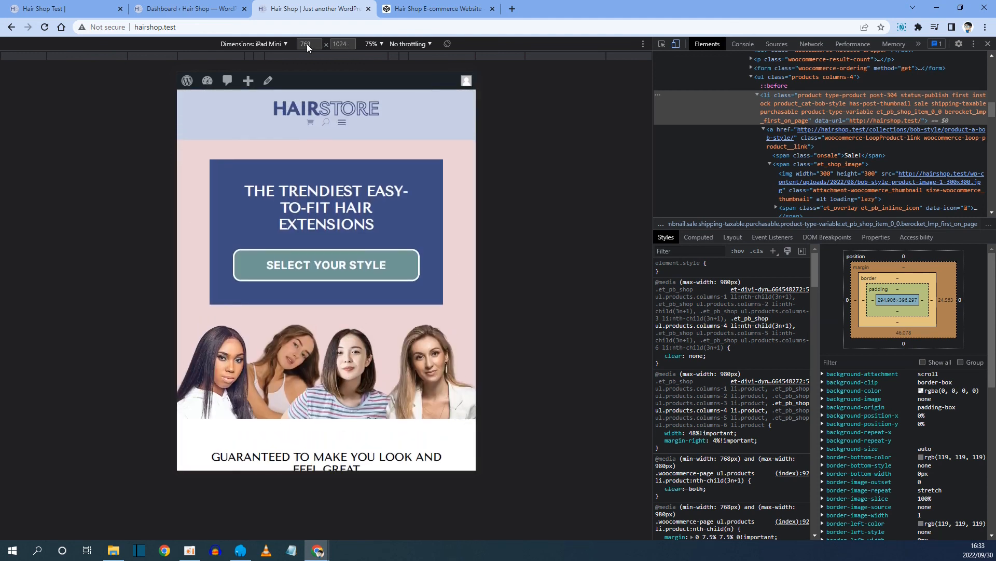
# Step: Emulate the page as iPhone SE and review it from the hero banner to the footer and back up
pyautogui.click(286, 45)
pyautogui.click(256, 76)
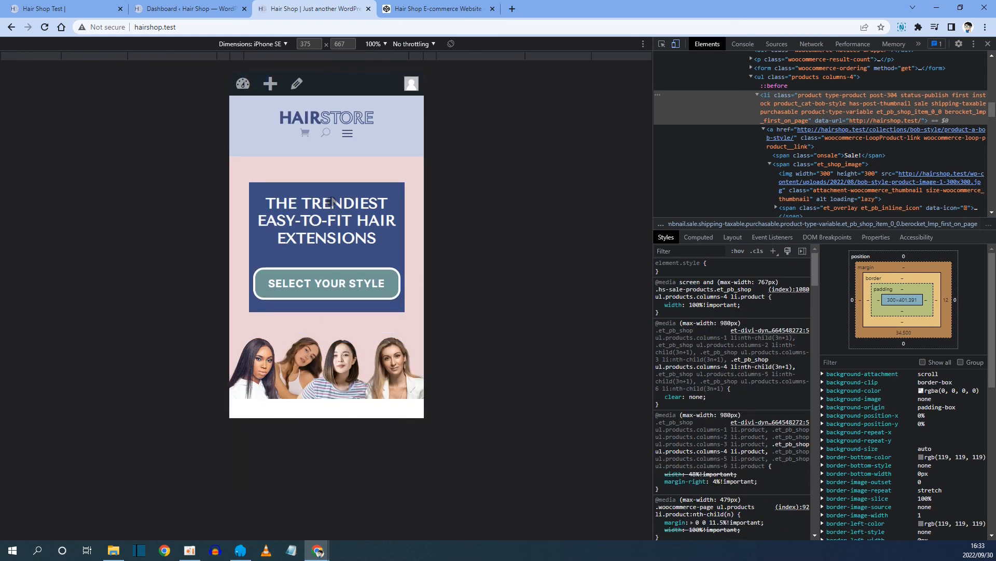
pyautogui.scroll(-10, 331, 201)
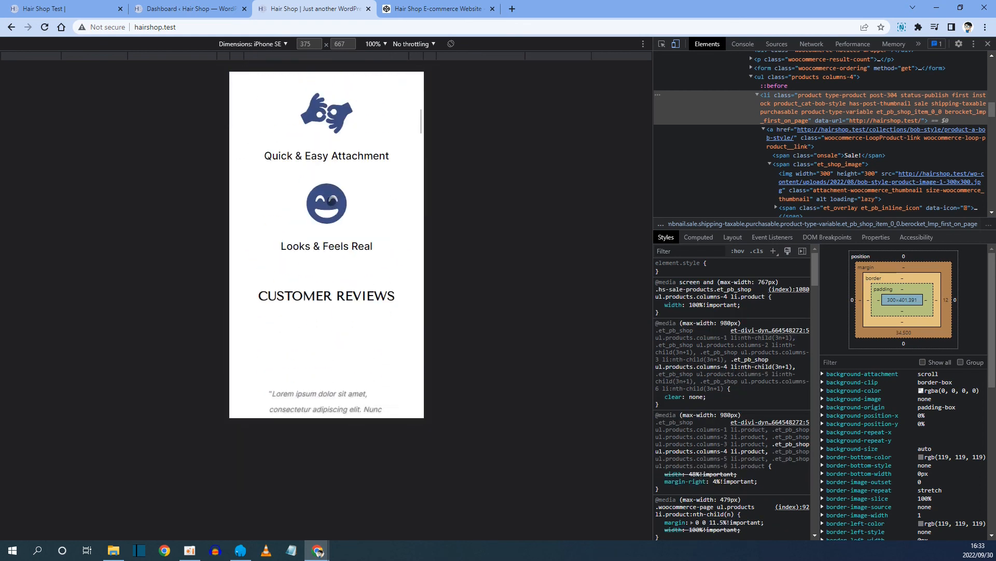
pyautogui.scroll(-10, 329, 202)
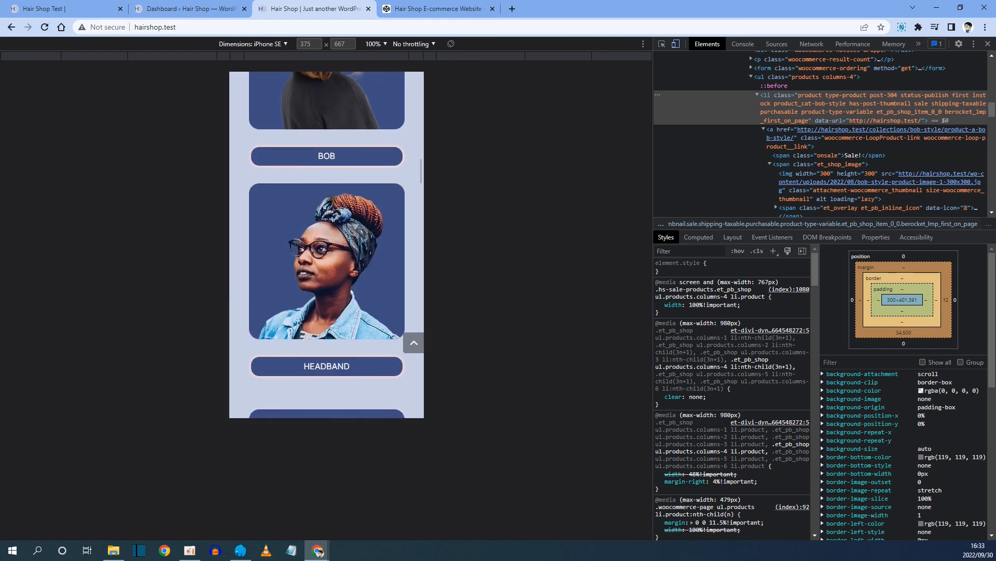
pyautogui.scroll(-10, 331, 200)
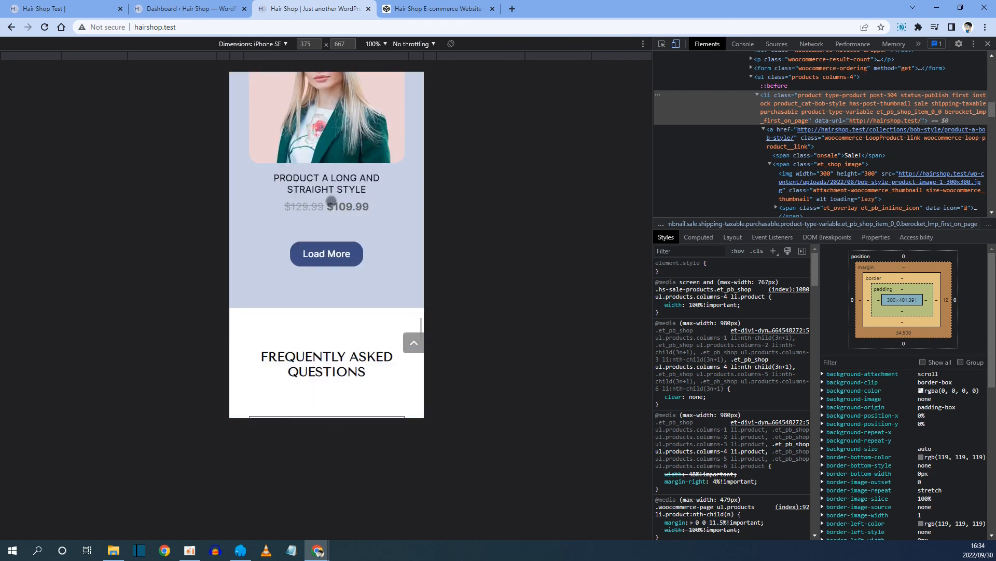
pyautogui.scroll(-10, 331, 201)
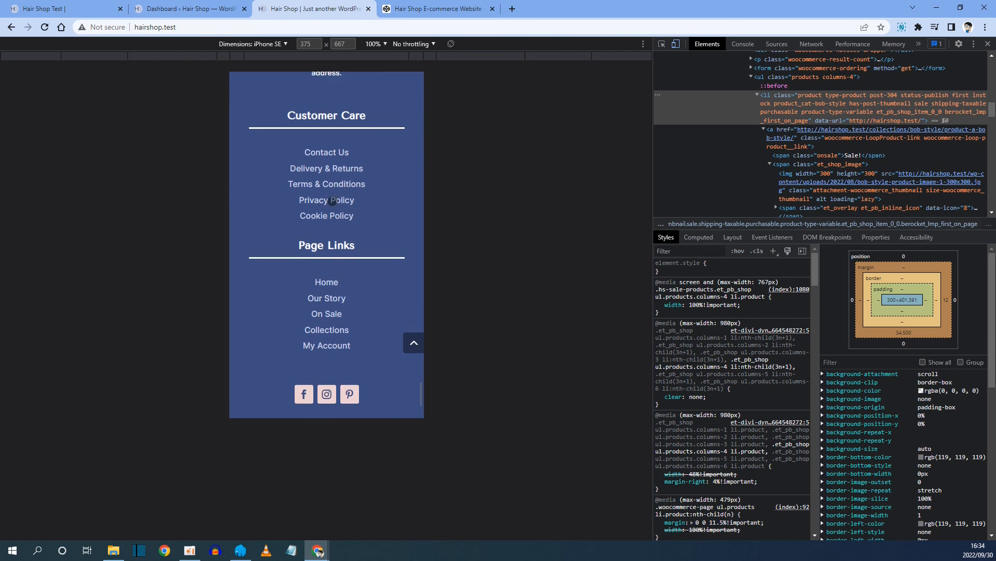
pyautogui.scroll(20, 332, 201)
pyautogui.scroll(15, 333, 202)
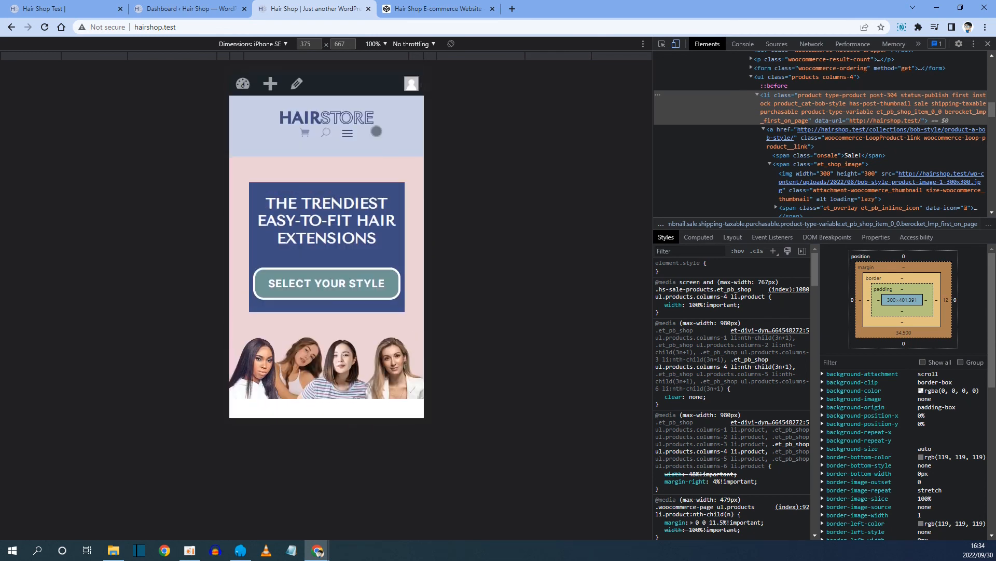